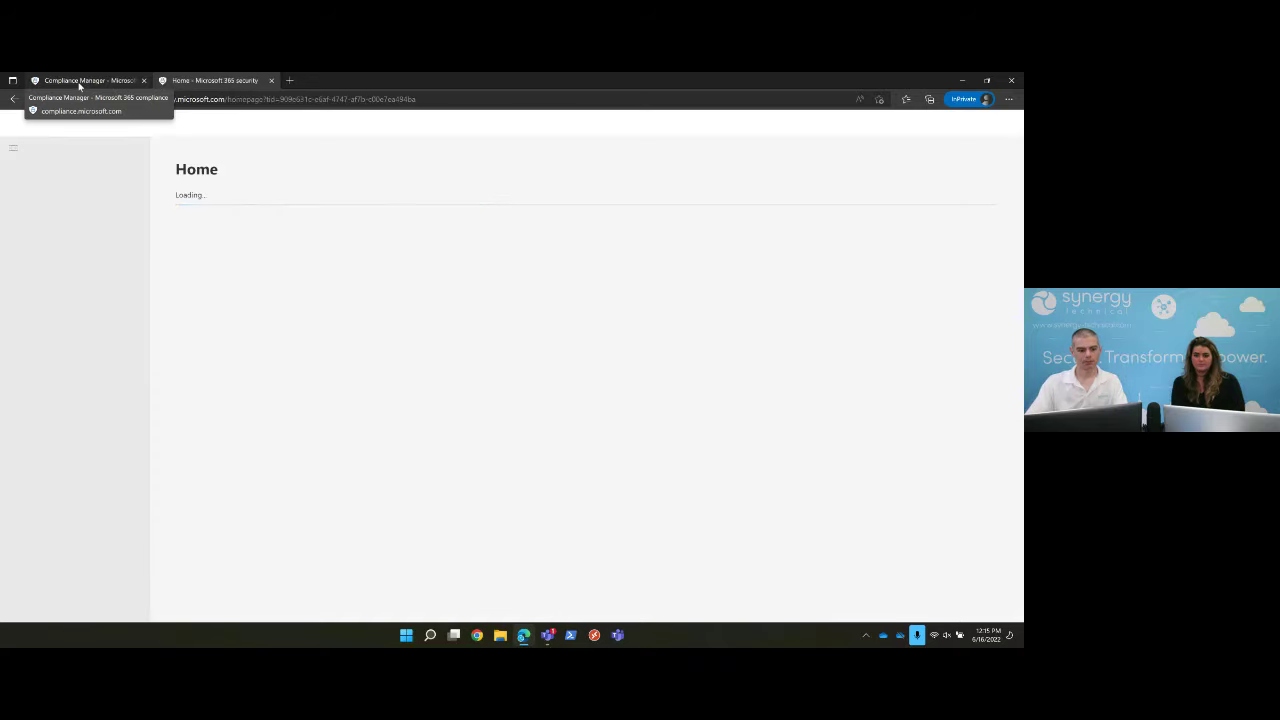
- Switch to Compliance Manager and review the overall compliance score and key improvement actions on its overview
click(79, 85)
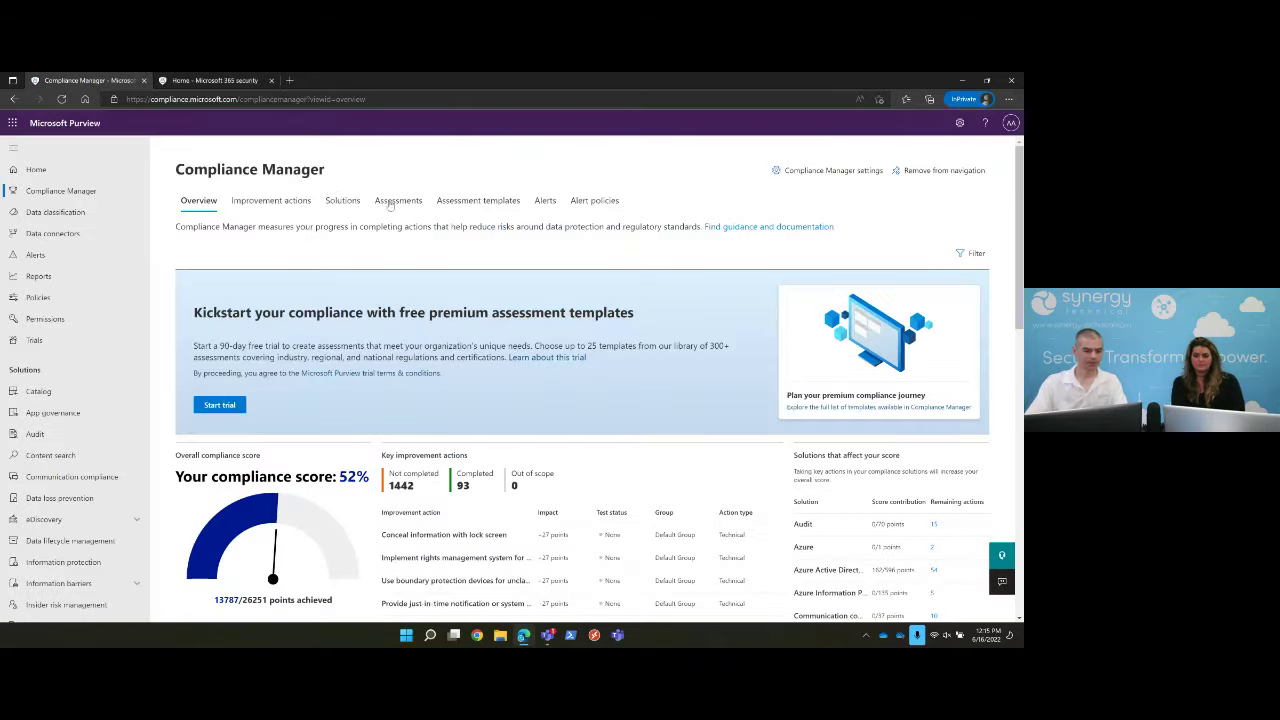
scroll(275, 462, down, 2)
scroll(275, 462, down, 1)
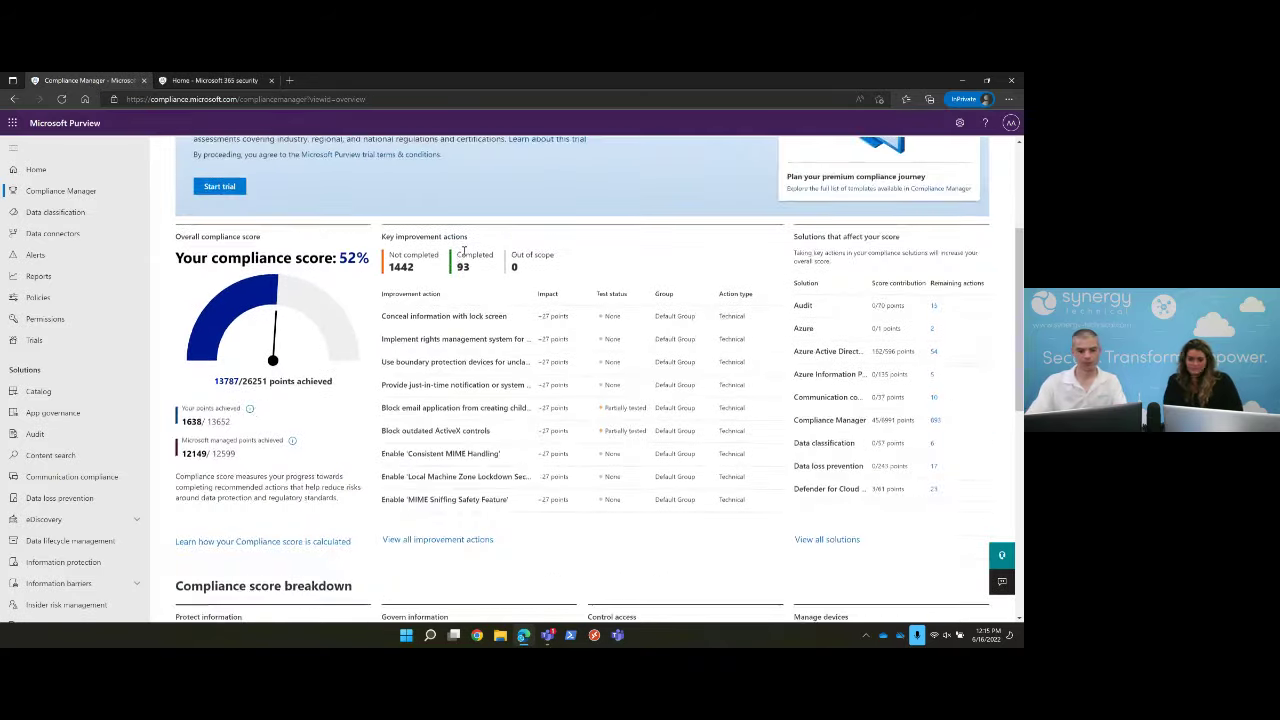
- Switch to Microsoft 365 Defender and view the Microsoft Secure Score overview and its recommended actions
click(213, 81)
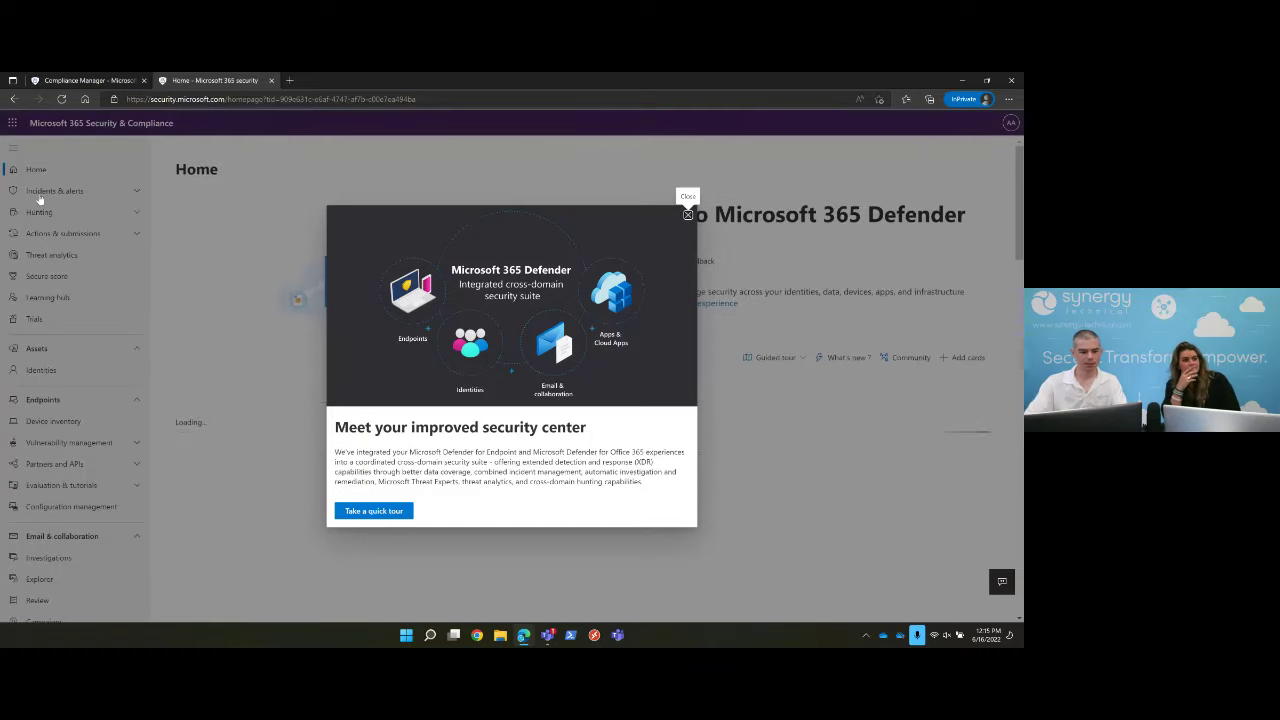
click(37, 231)
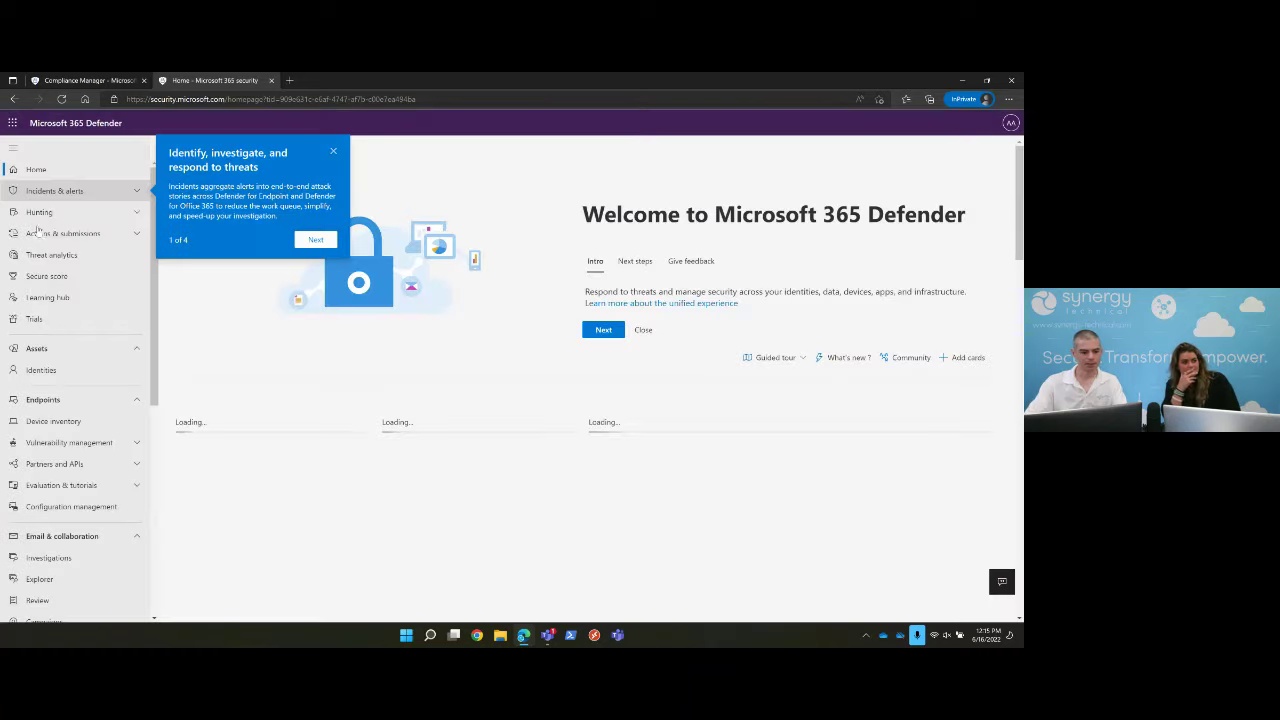
click(88, 275)
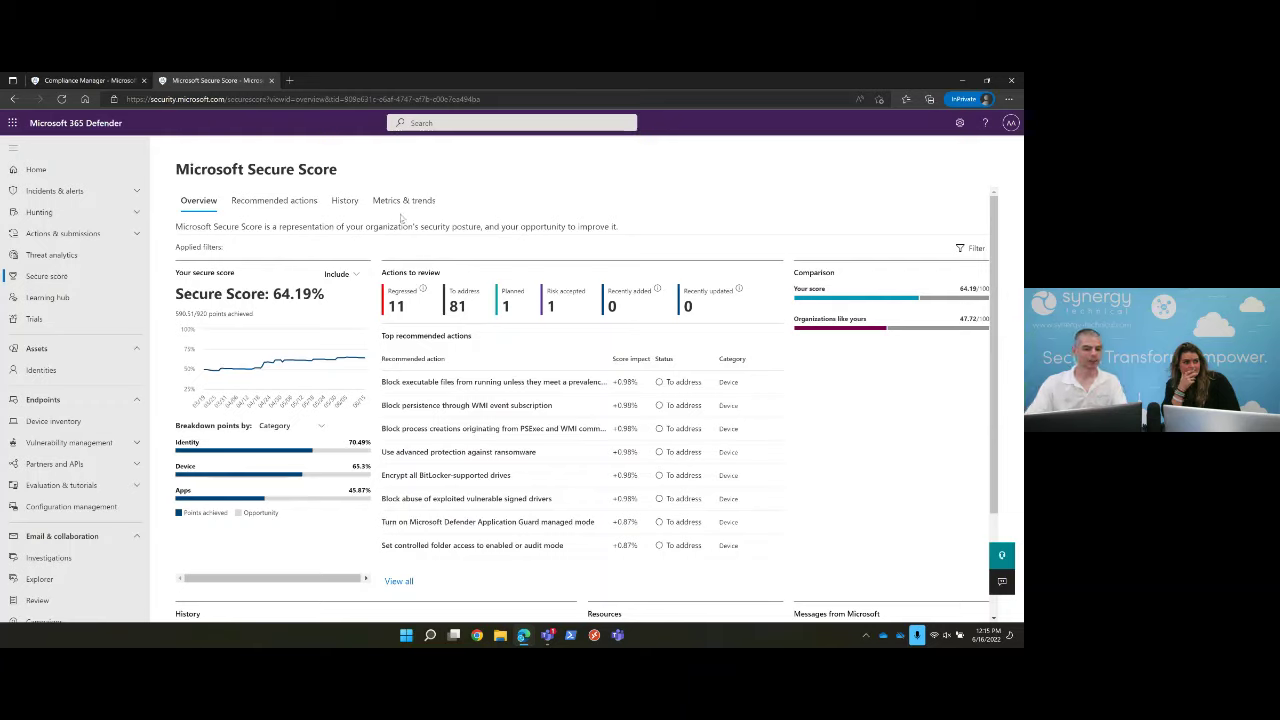
click(269, 202)
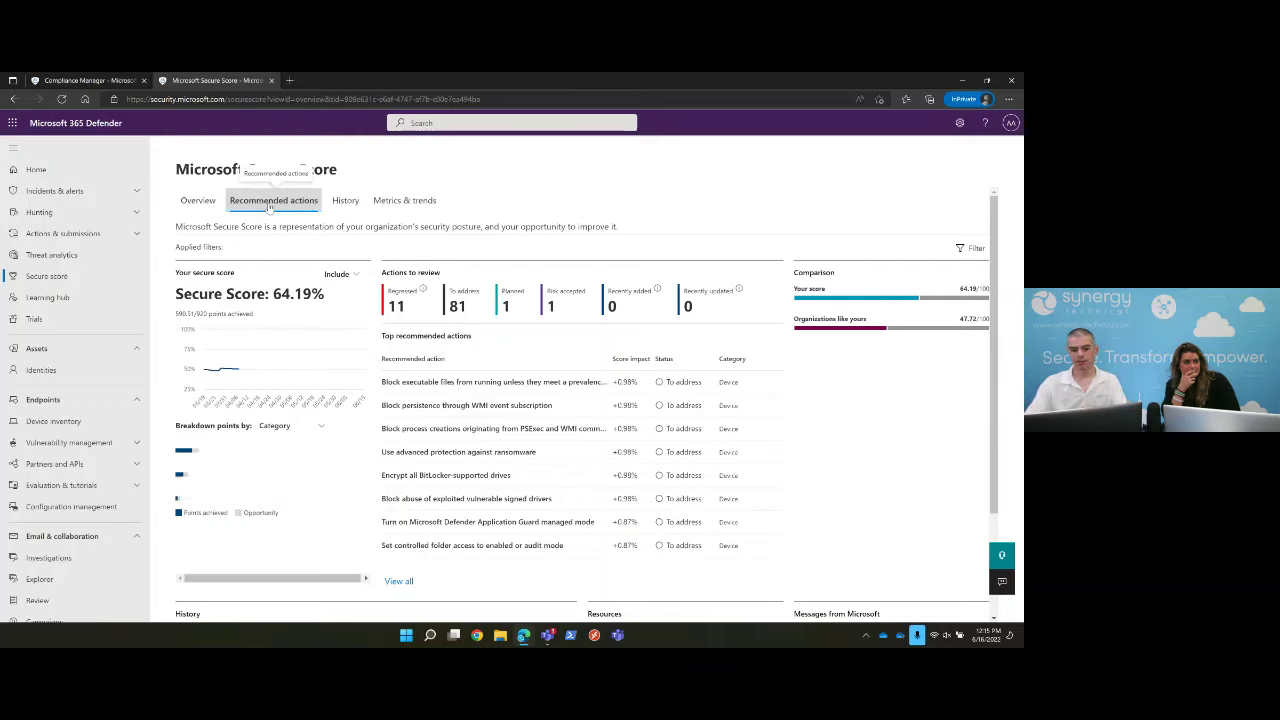
- Return to Compliance Manager and examine the list of improvement actions with their points and test status
click(112, 82)
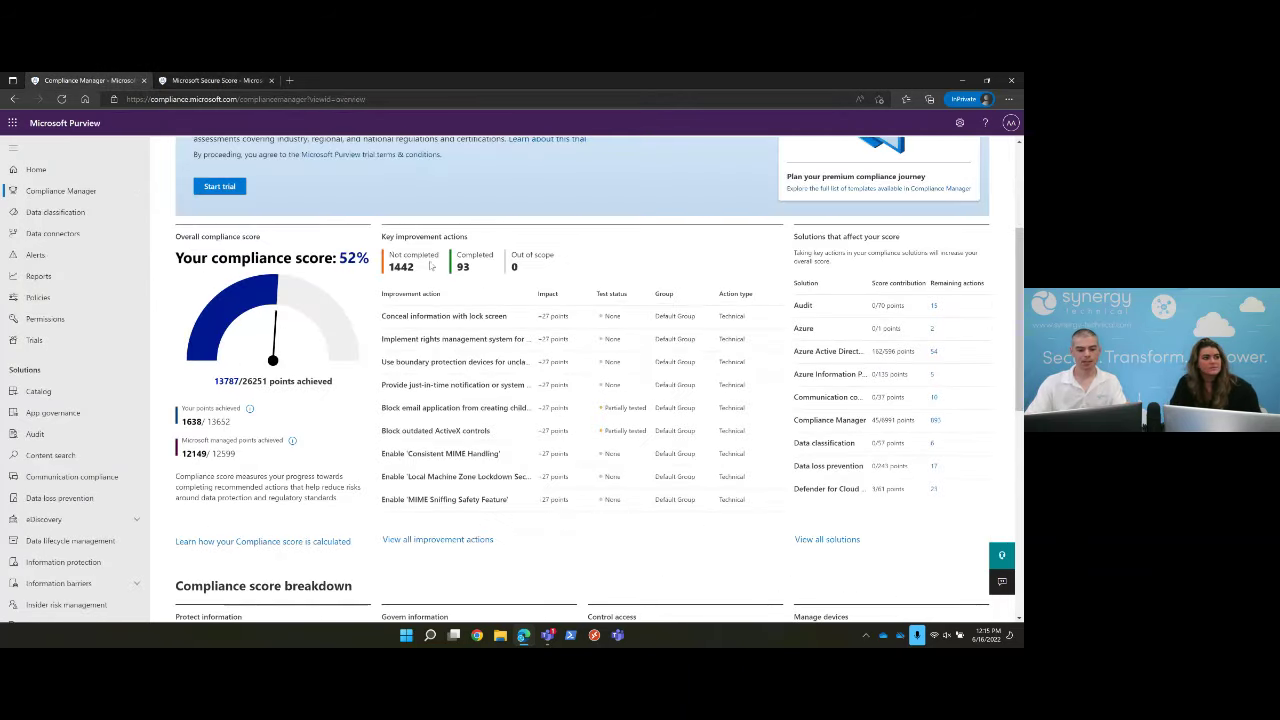
scroll(476, 285, up, 3)
click(278, 204)
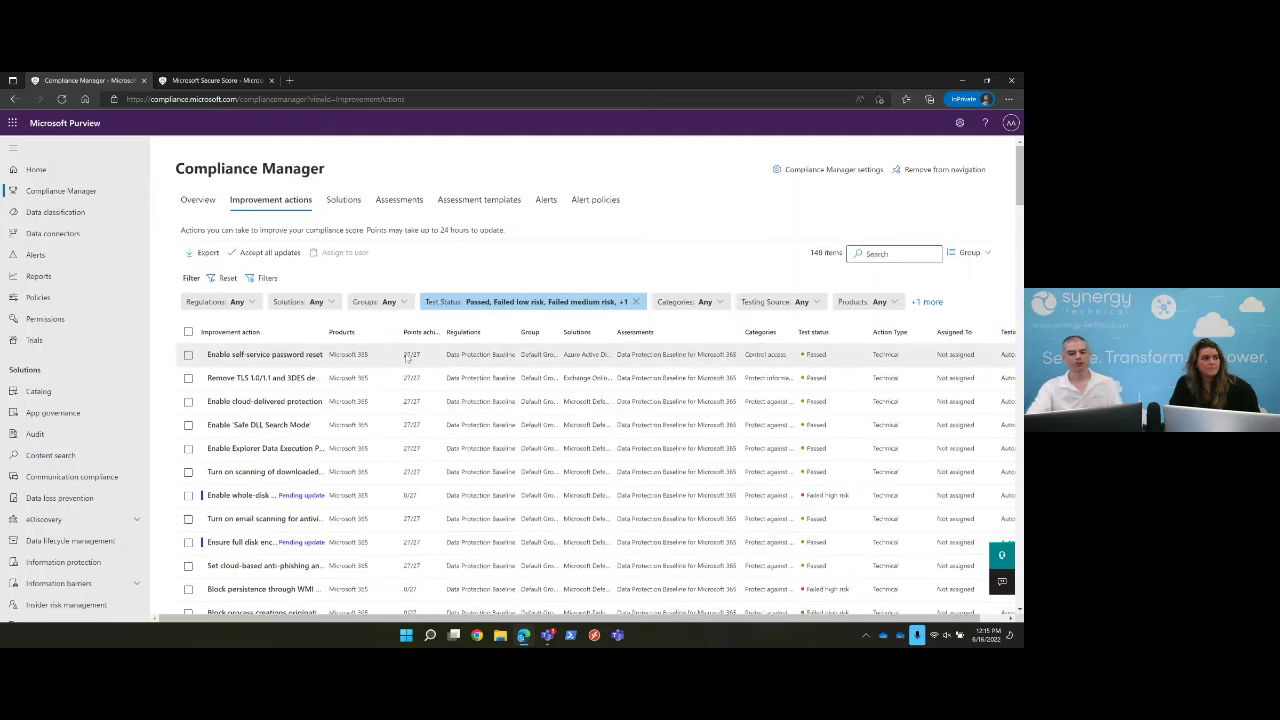
scroll(407, 350, down, 3)
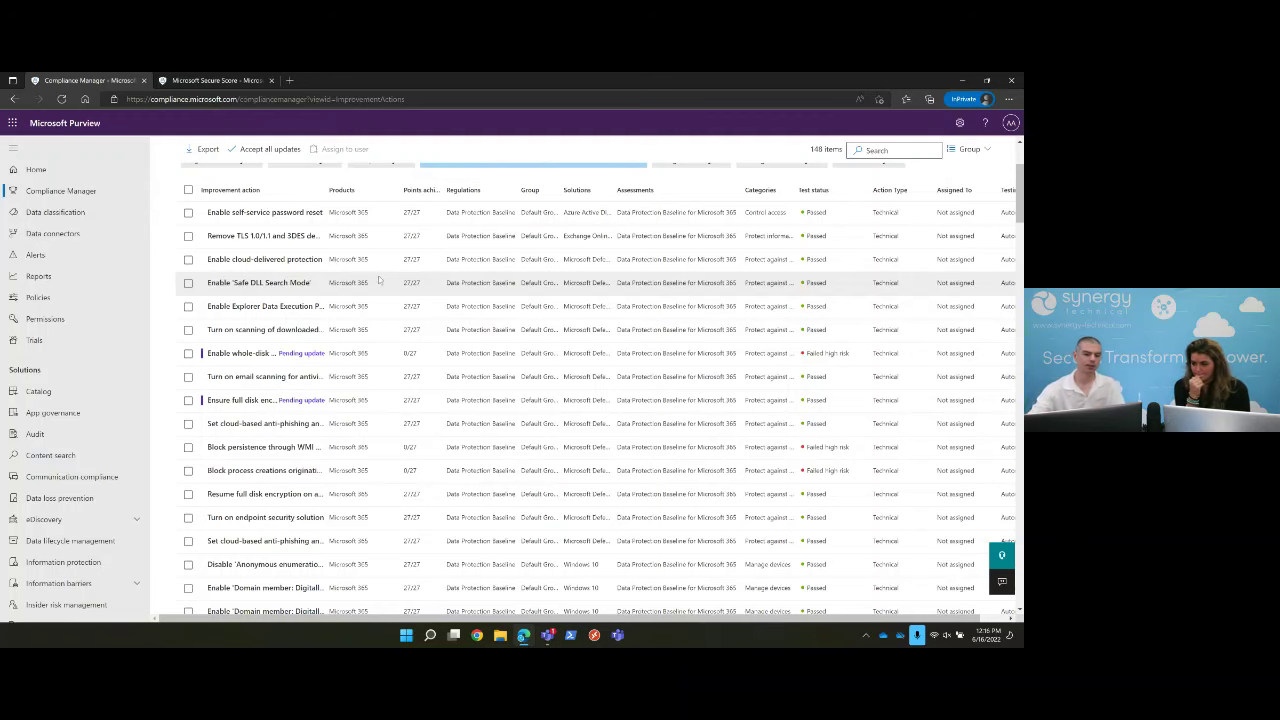
scroll(378, 283, up, 3)
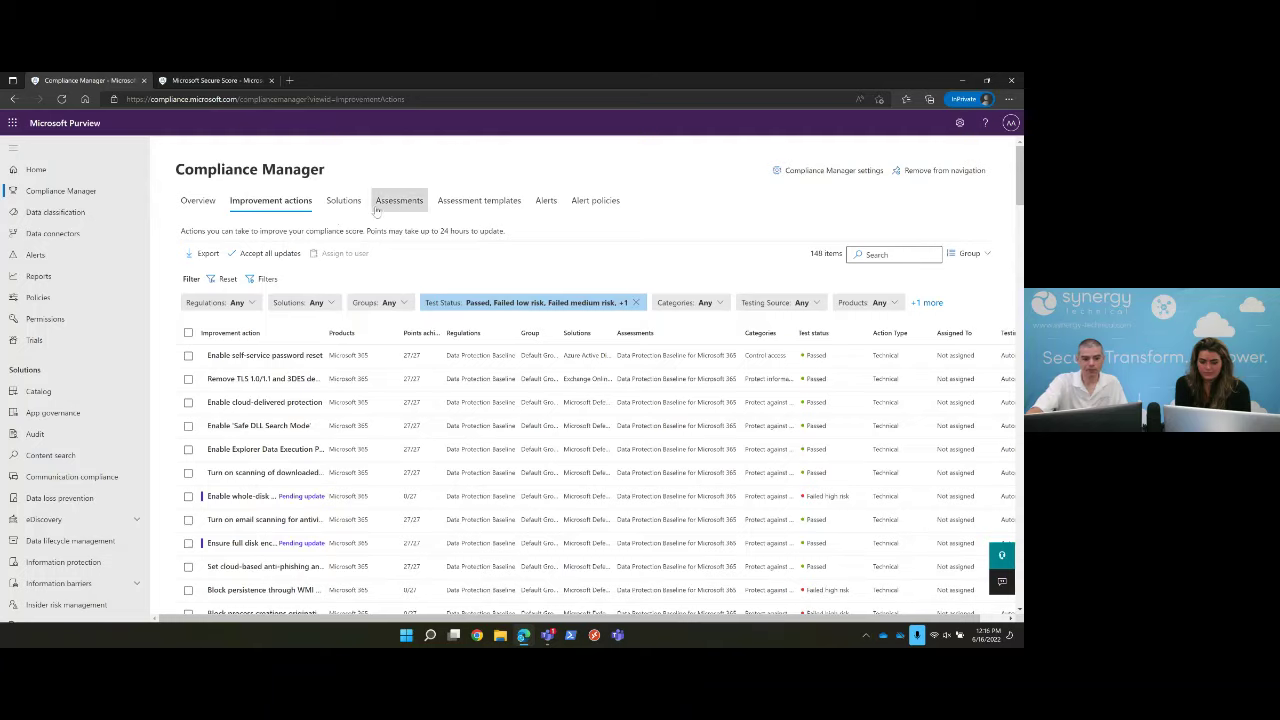
- Examine the included and premium assessment templates available in Compliance Manager
click(436, 205)
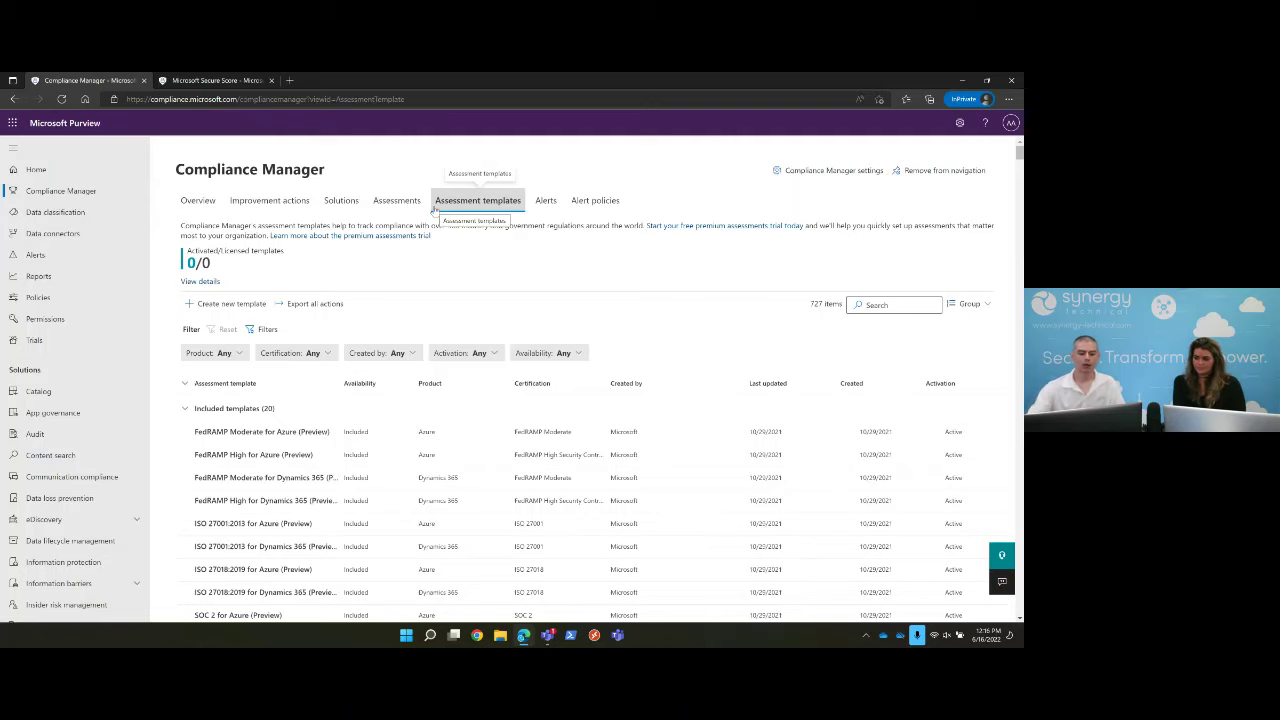
scroll(494, 468, down, 1)
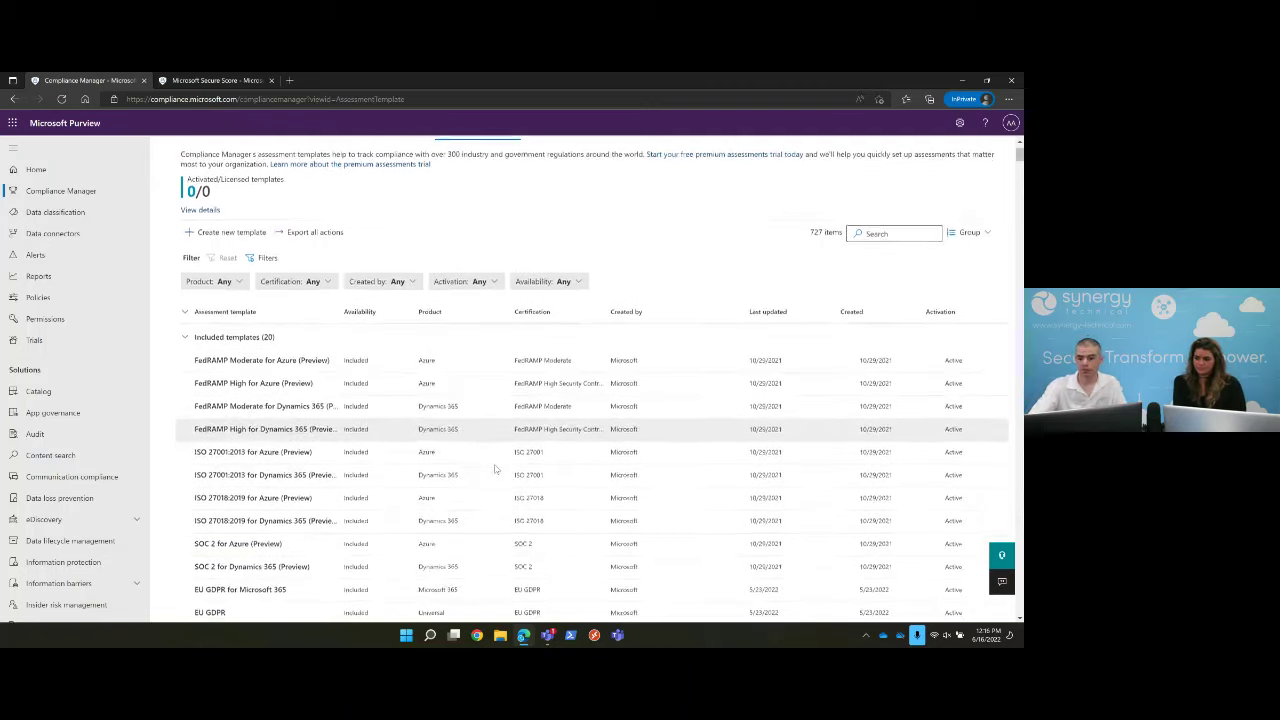
scroll(497, 462, down, 1)
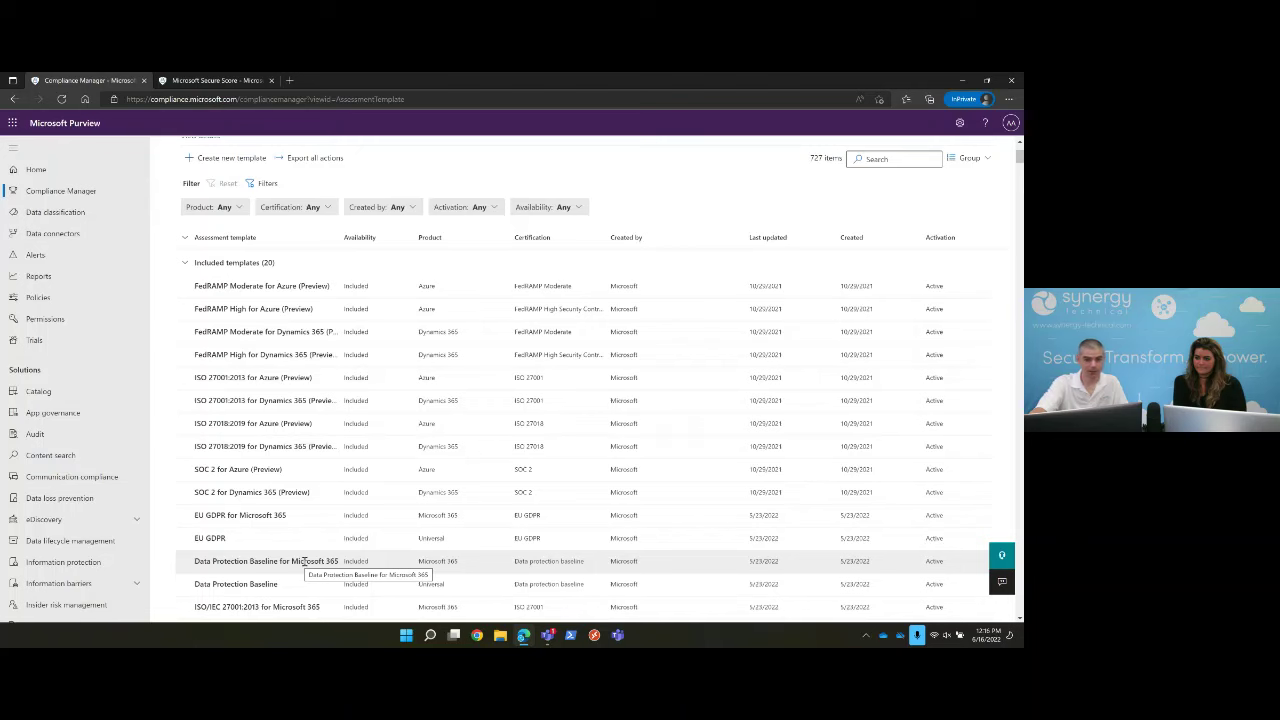
scroll(300, 475, down, 5)
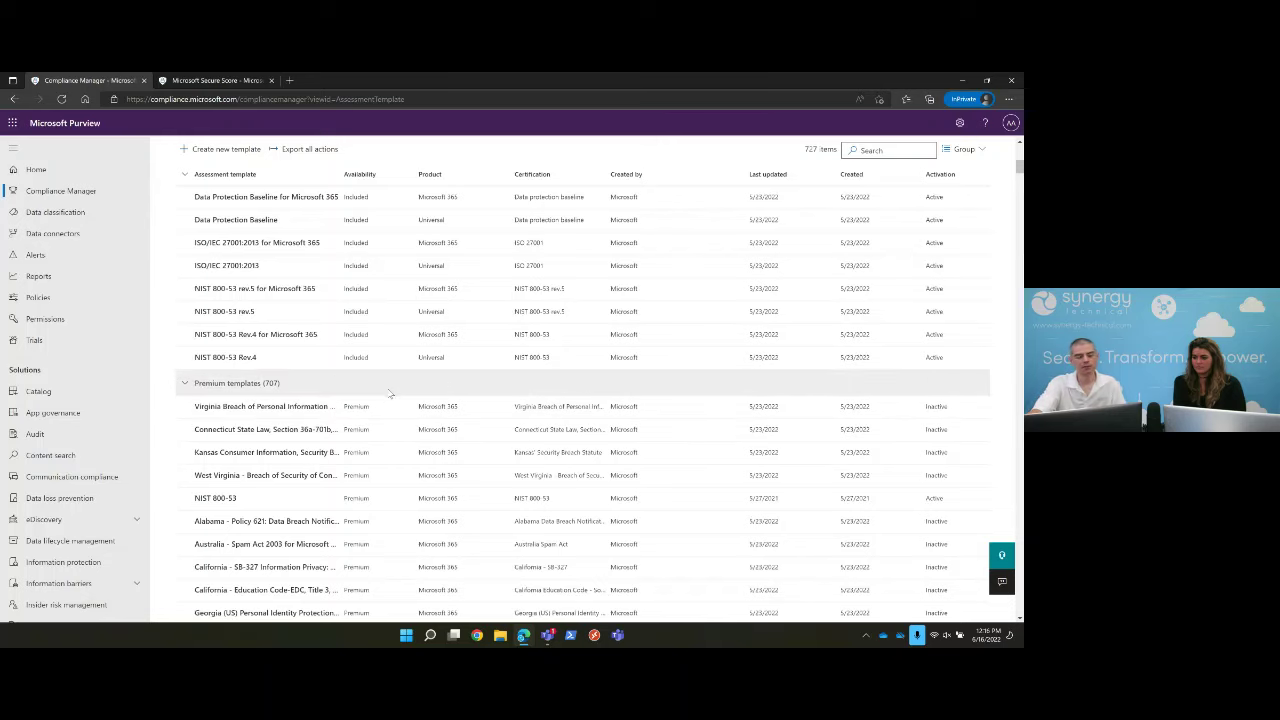
scroll(390, 393, up, 5)
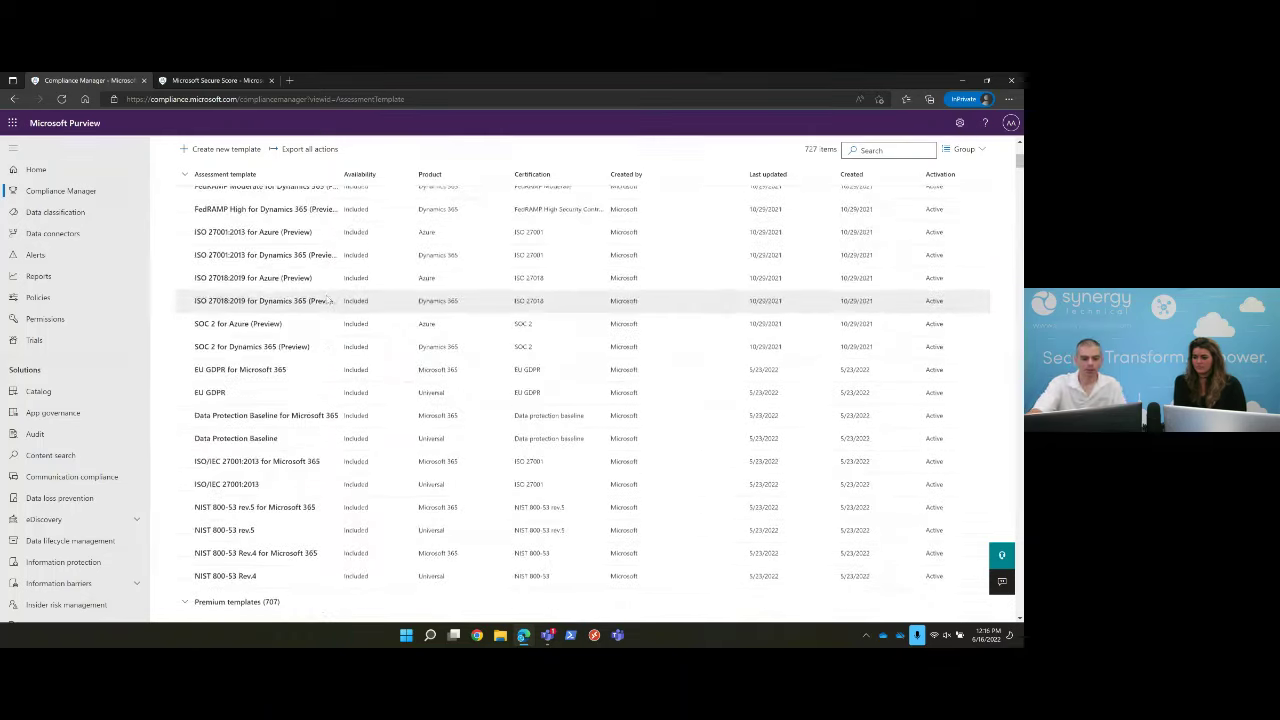
scroll(330, 298, up, 3)
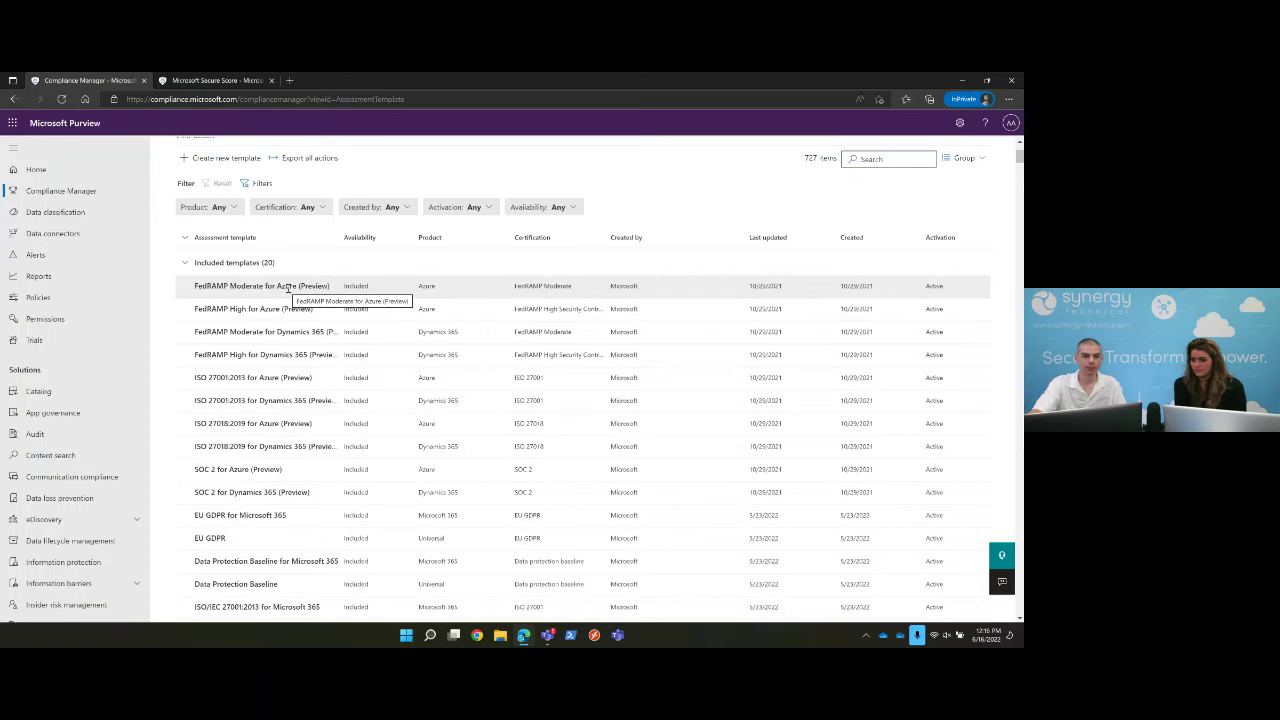
scroll(300, 400, down, 2)
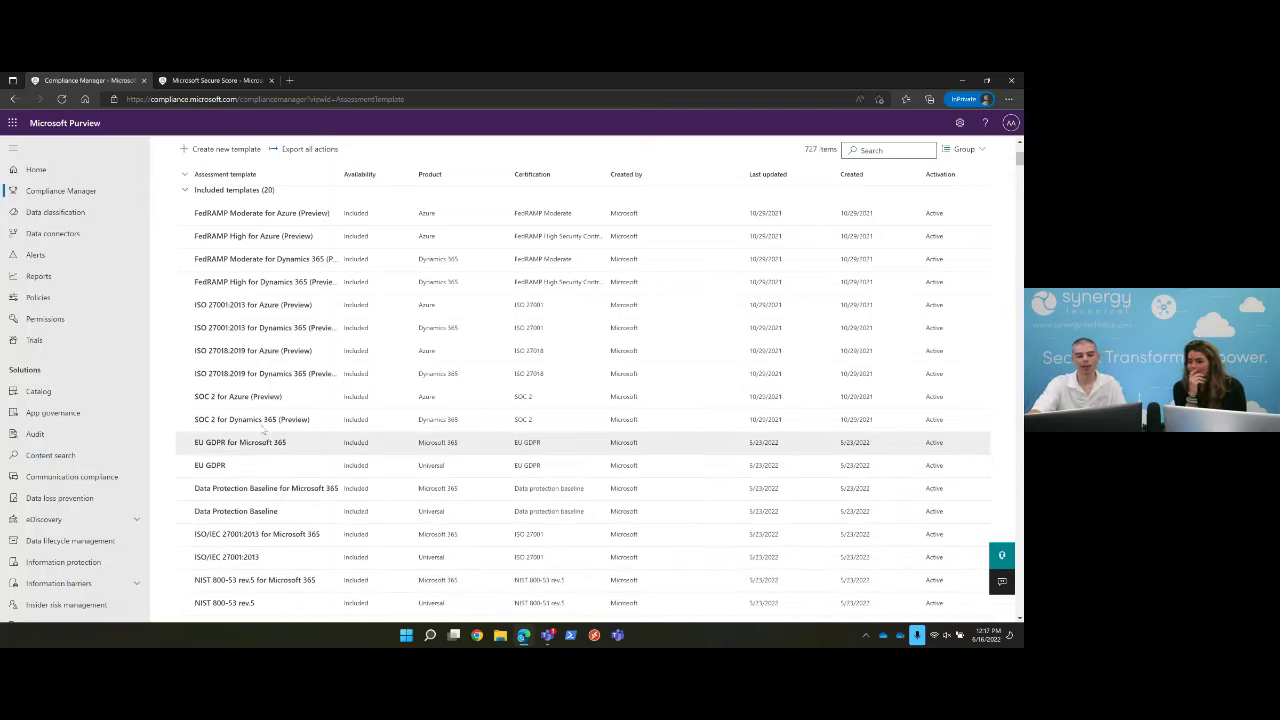
scroll(258, 327, up, 2)
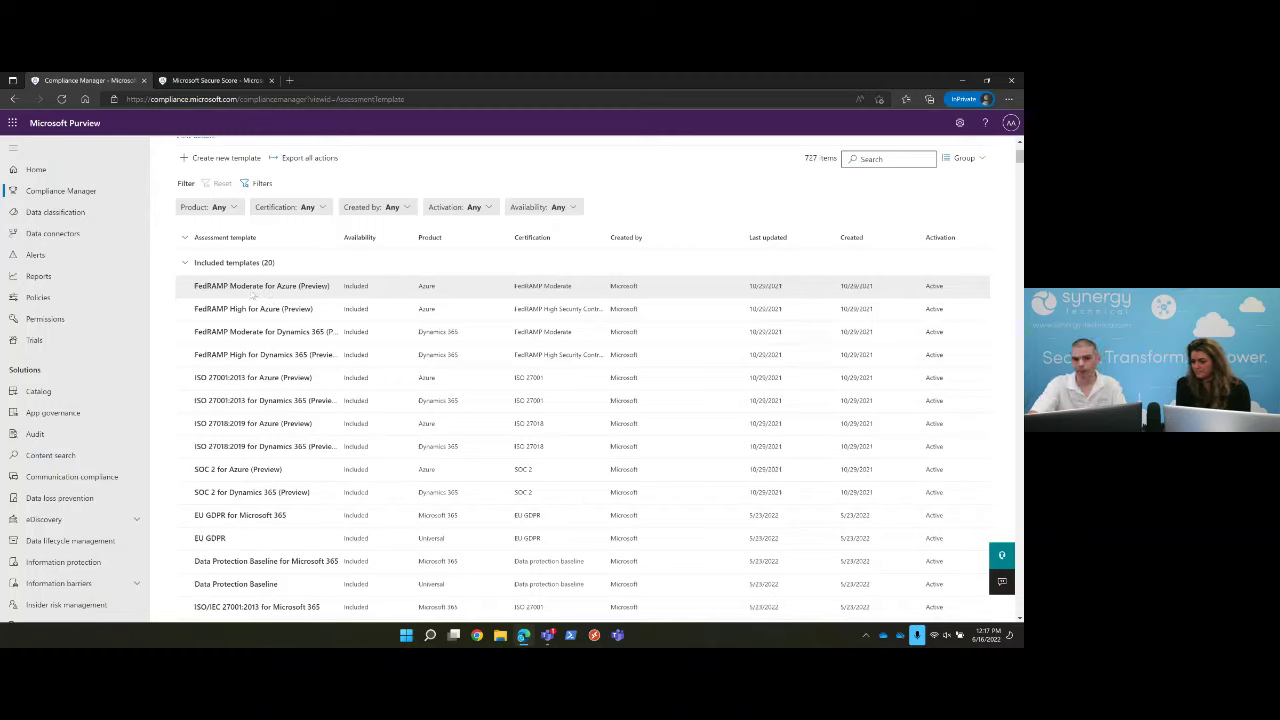
scroll(299, 260, up, 3)
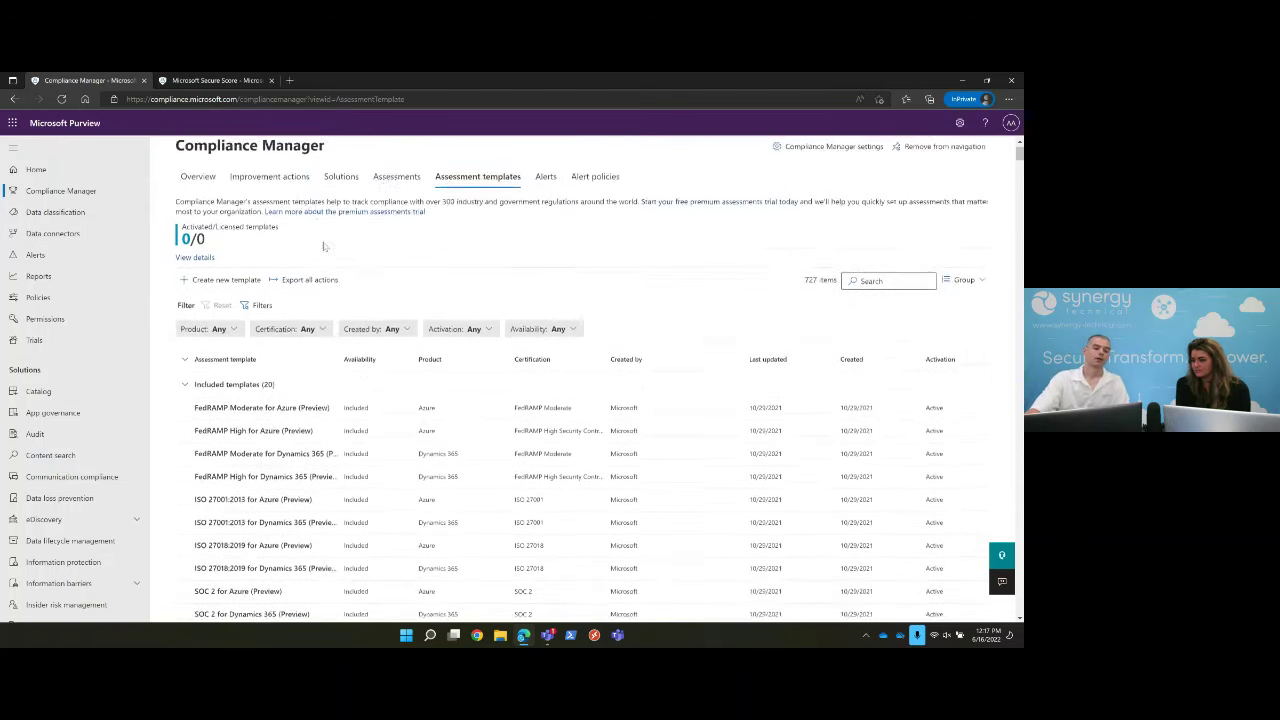
- Review the overview and change details of the EU GDPR for M365 assessment's pending update and accept it
click(402, 207)
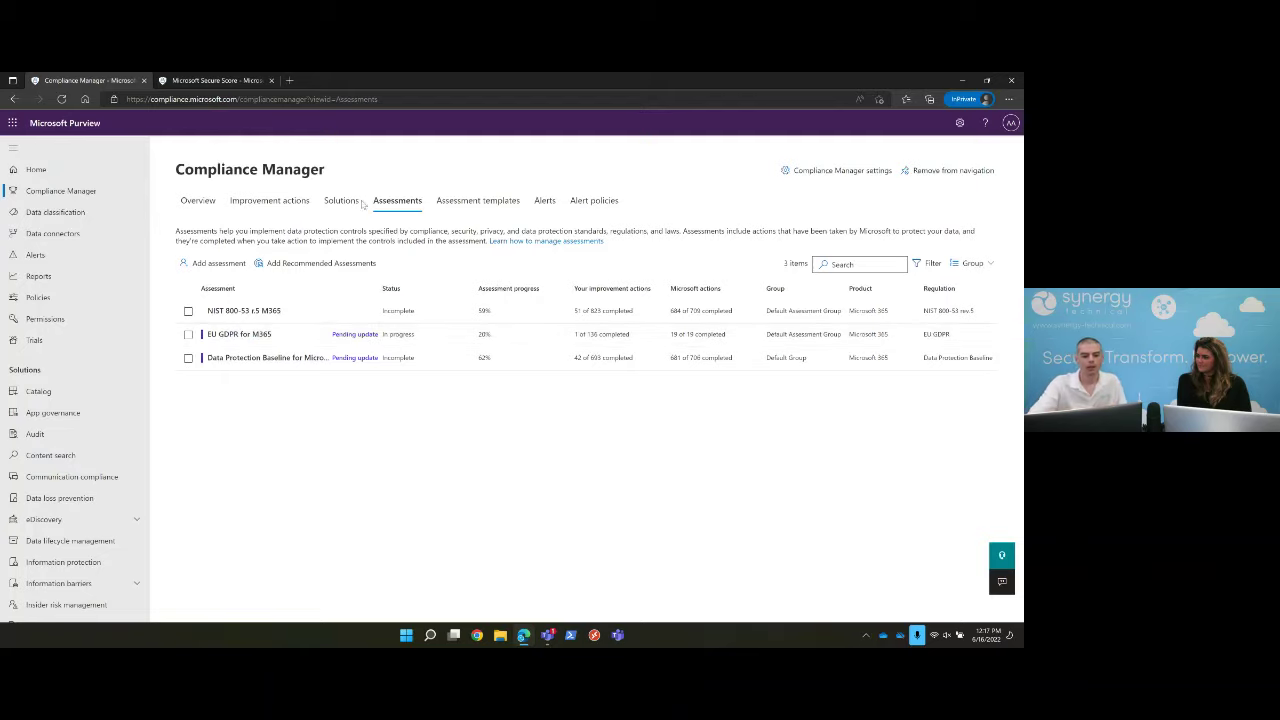
click(328, 334)
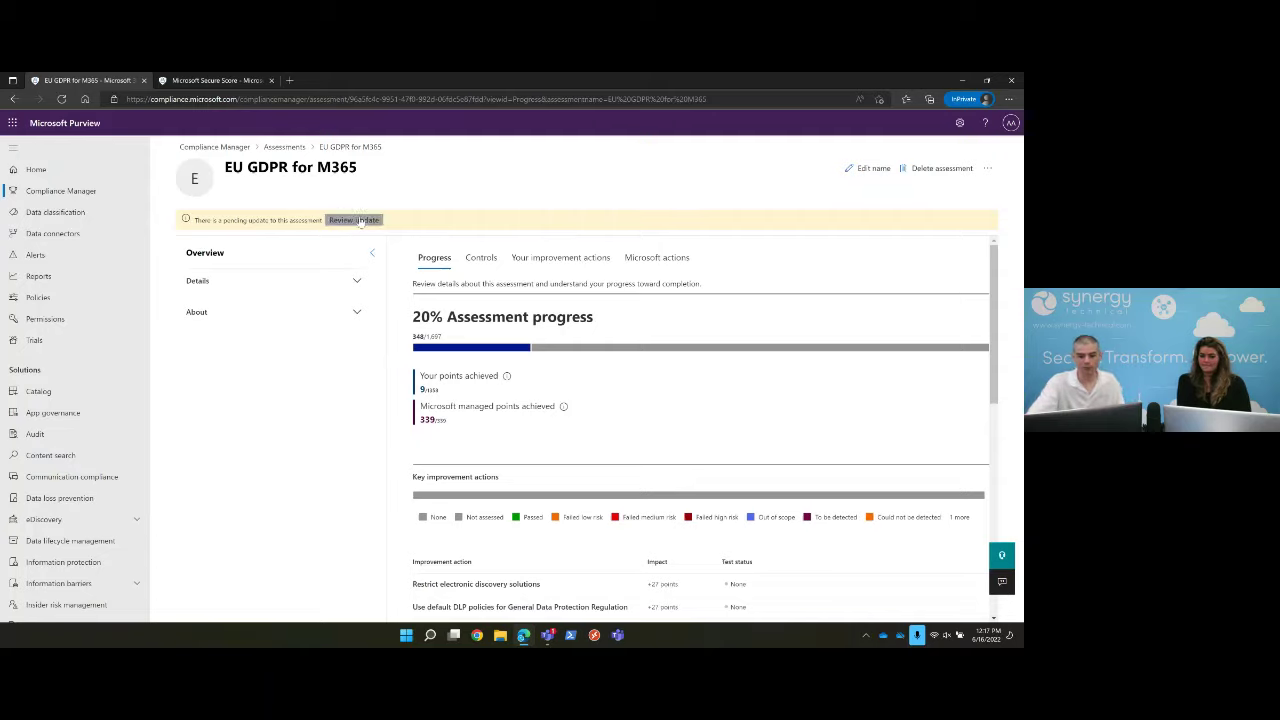
click(353, 221)
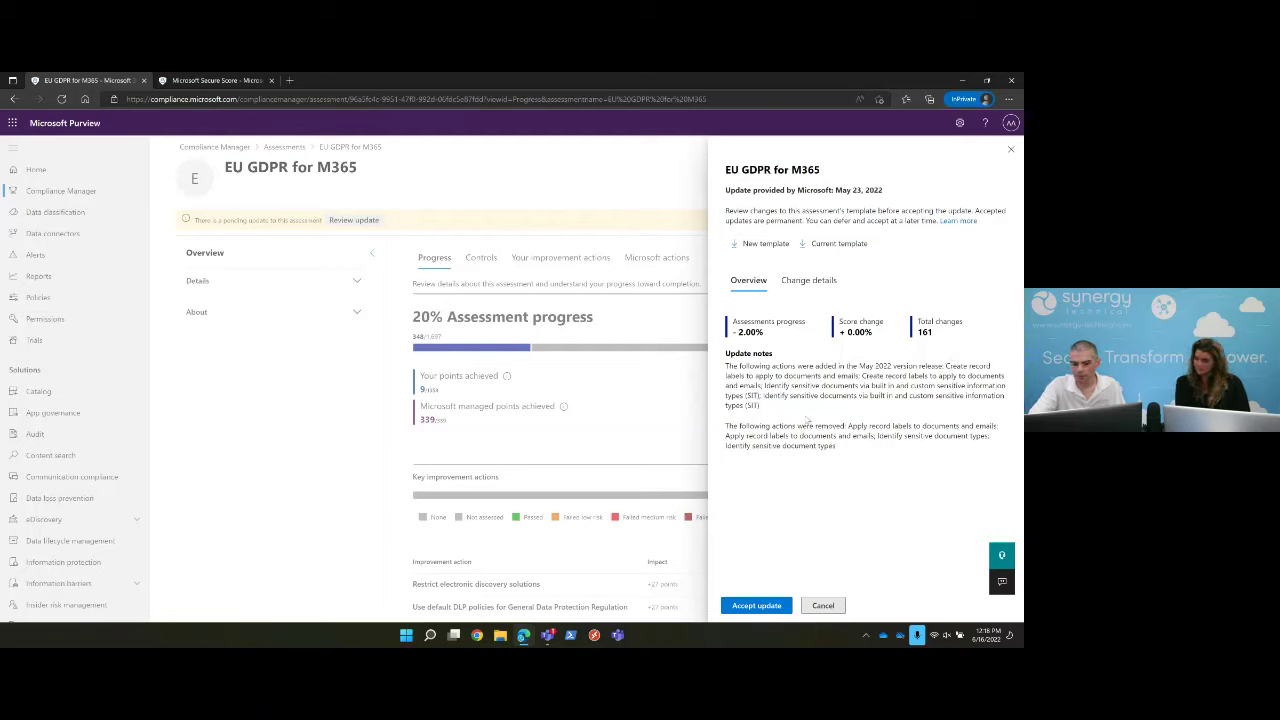
click(800, 284)
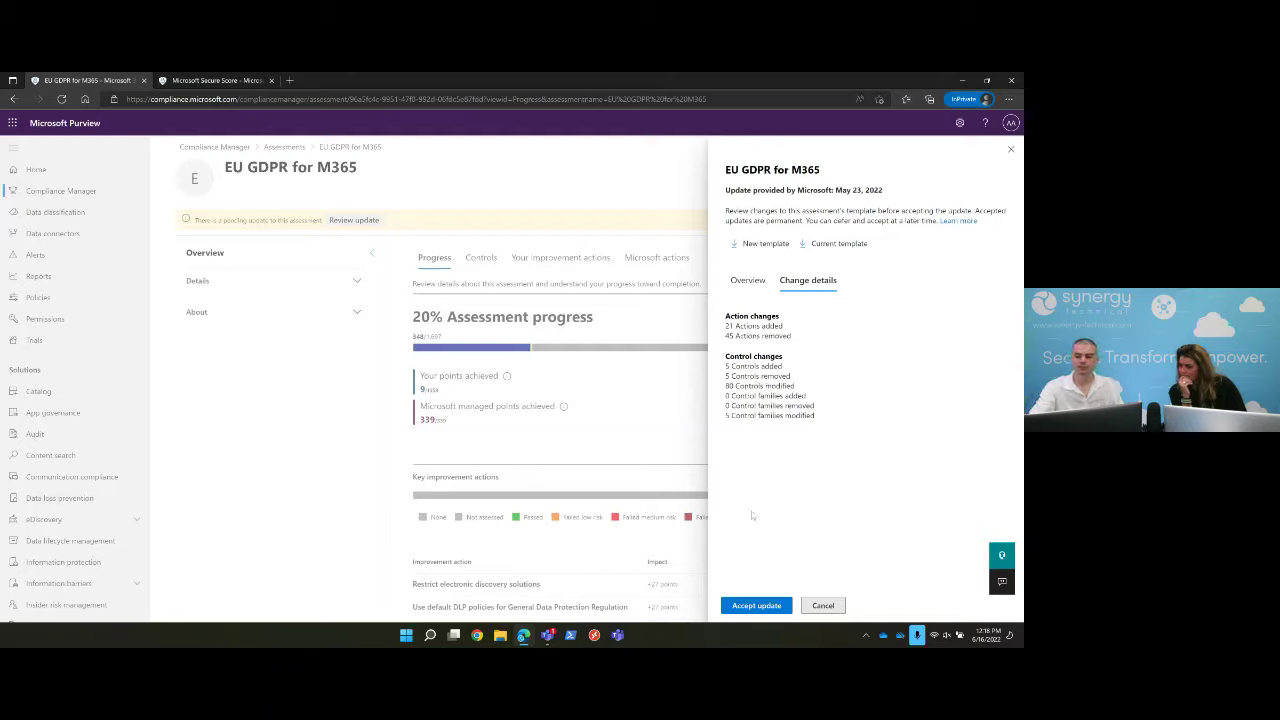
click(752, 606)
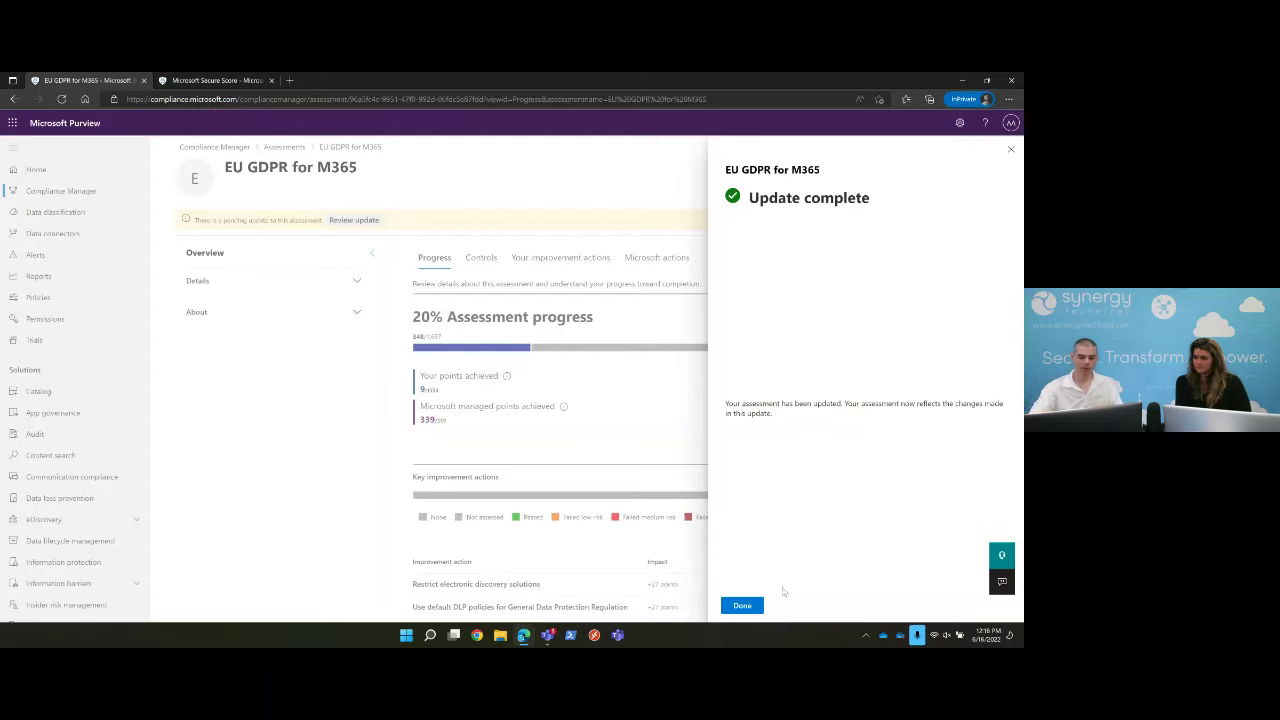
click(742, 605)
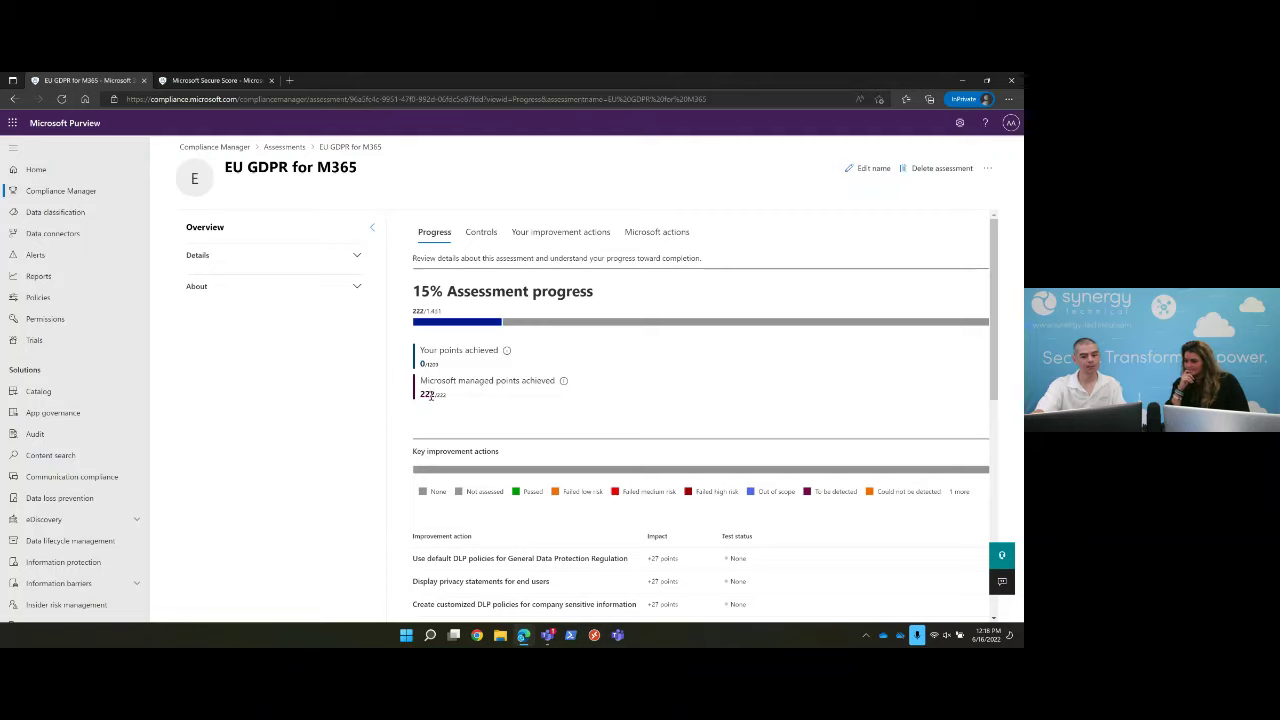
- Check the EU GDPR assessment's achieved points and control status breakdown, and return to the list of assessments
mouse_move(452, 388)
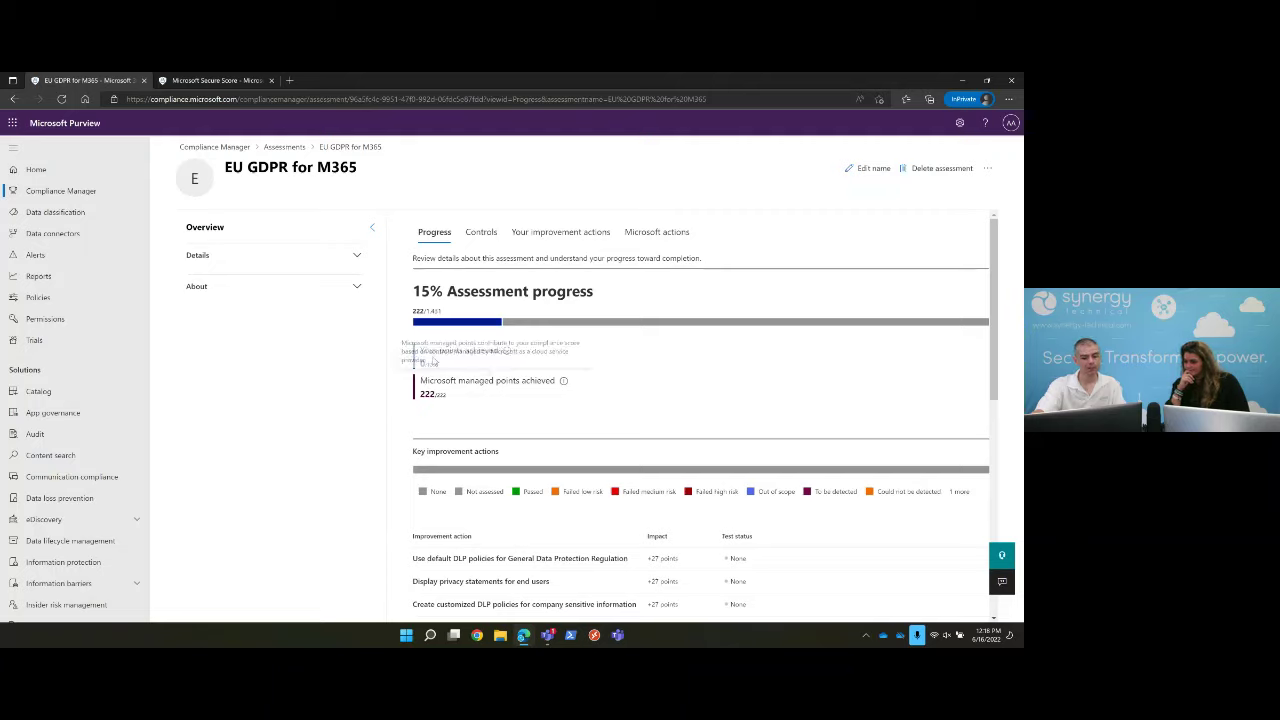
click(494, 233)
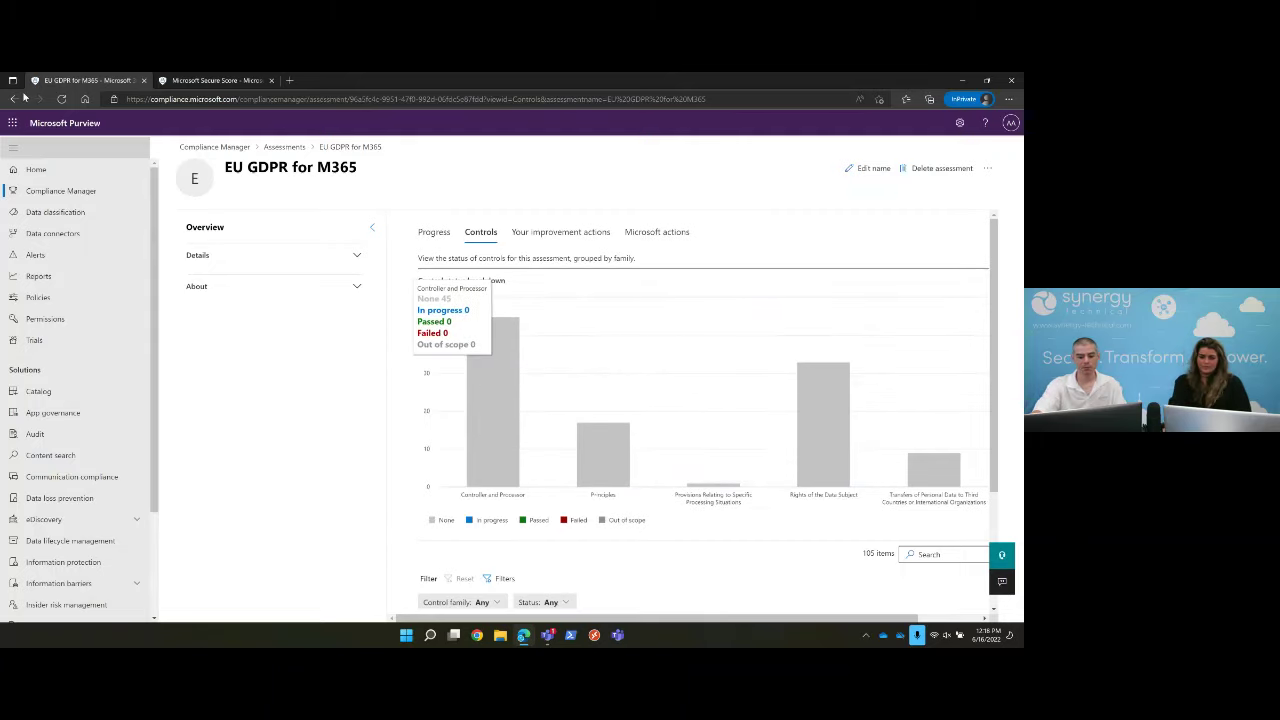
click(285, 148)
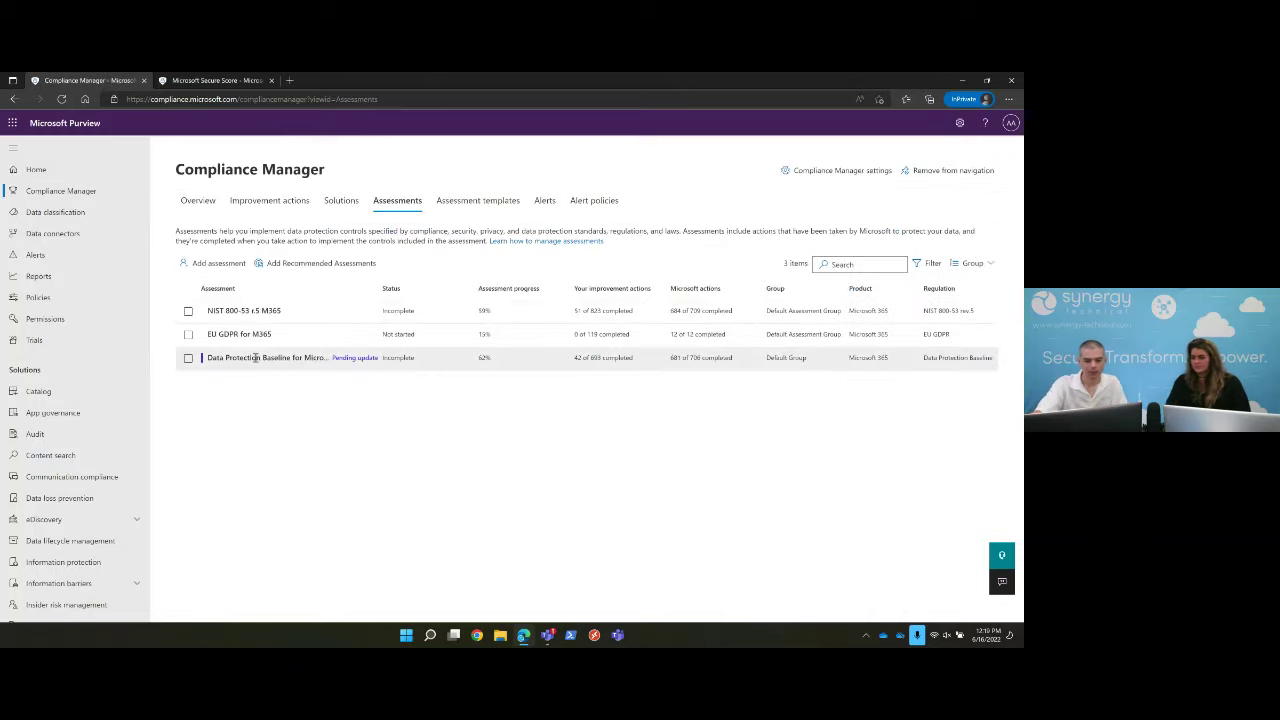
- Review the progress, control status breakdown and organization-managed improvement actions of the NIST 800-53 r.5 M365 assessment
click(240, 312)
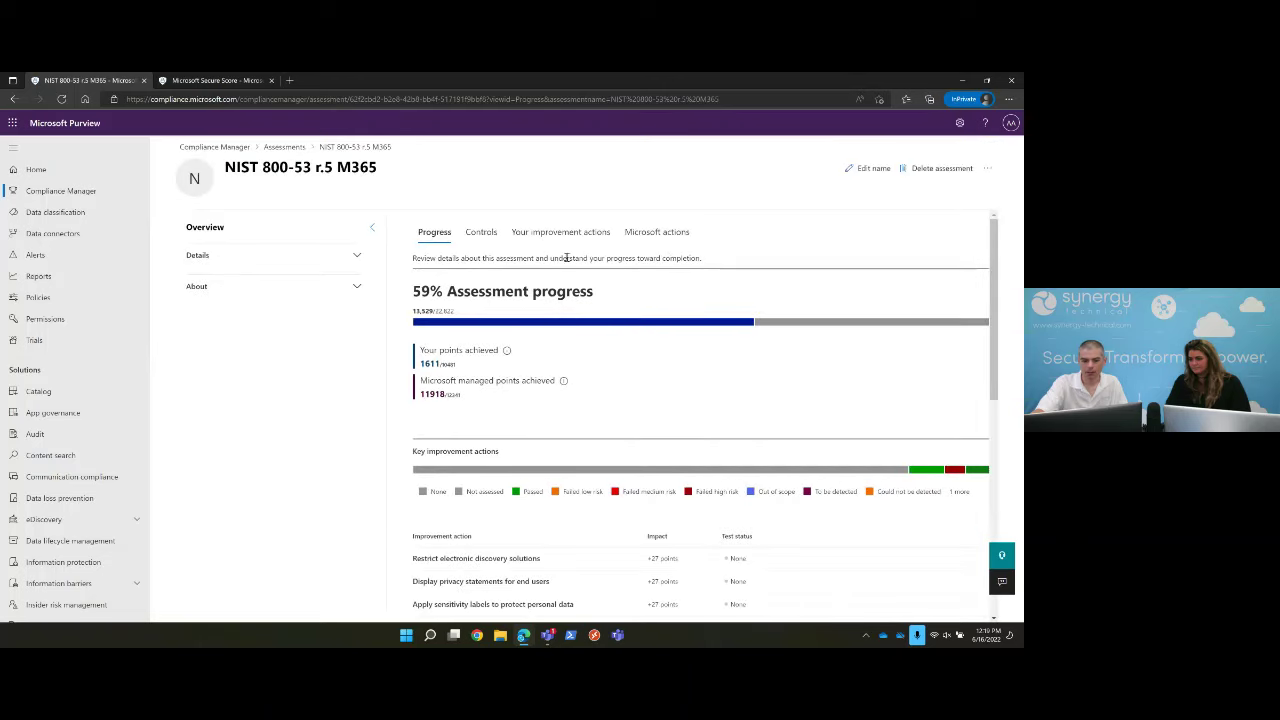
click(490, 235)
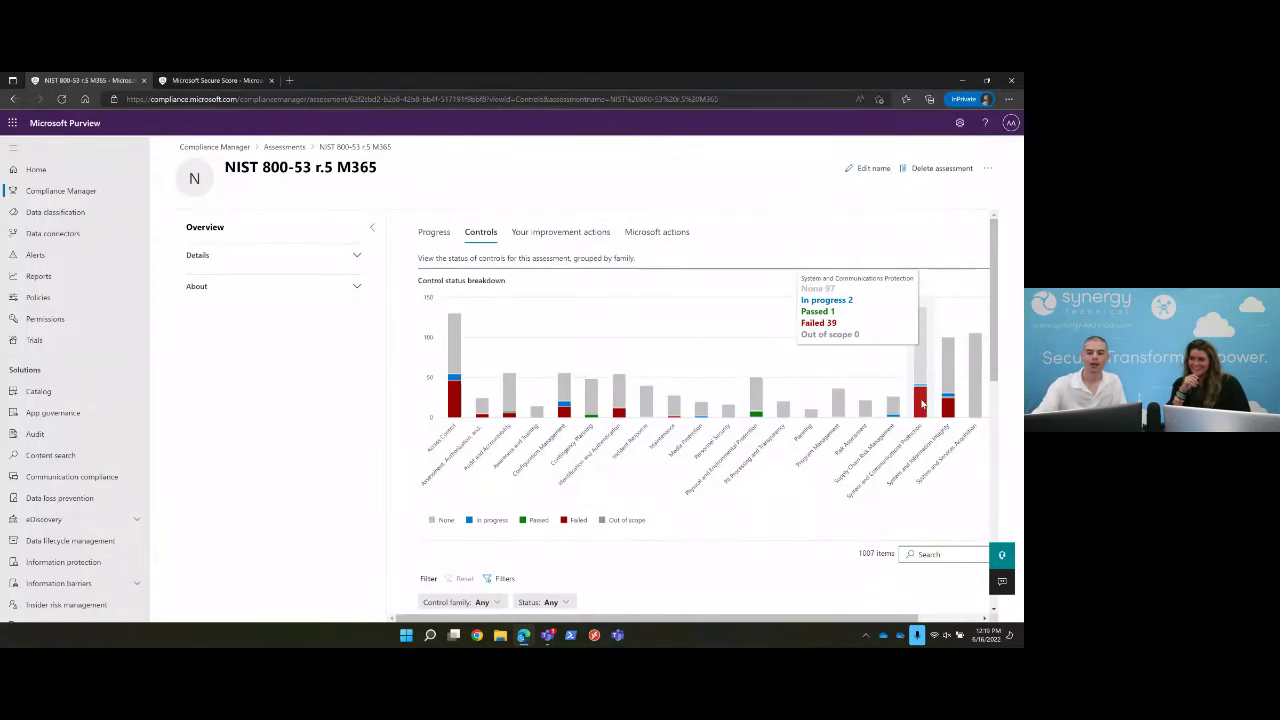
click(563, 231)
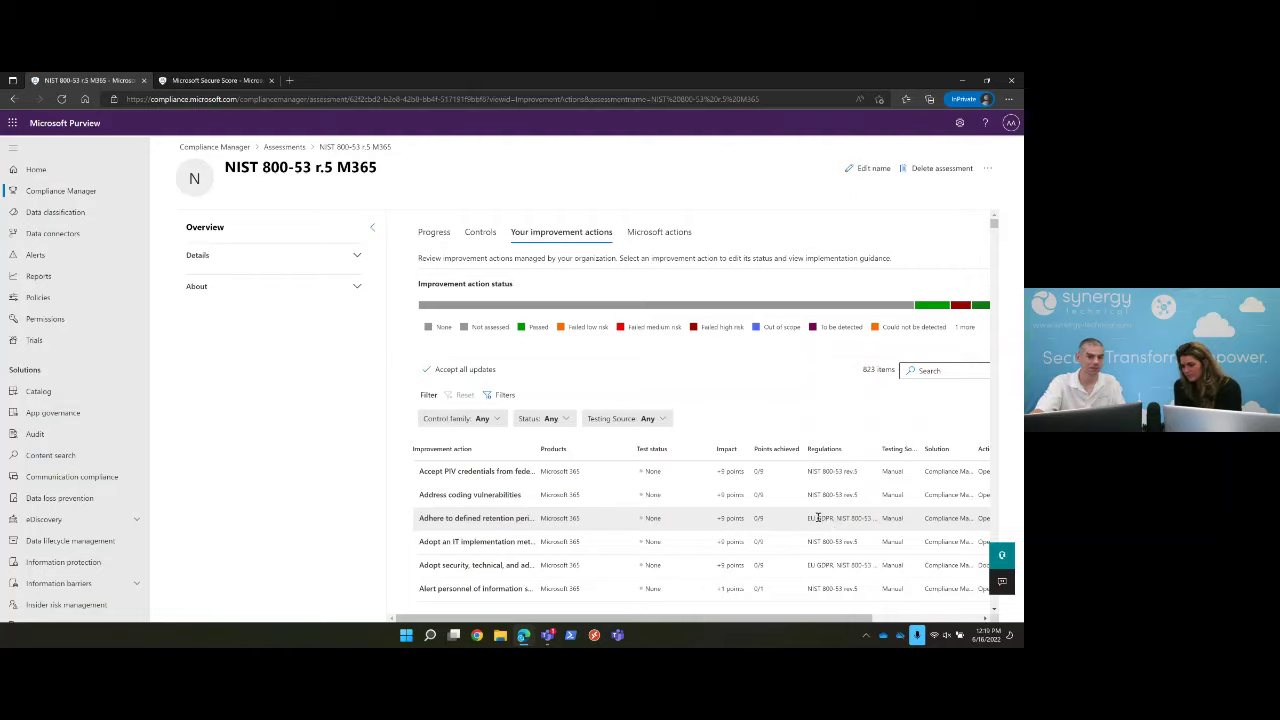
- Assign the NIST assessment's improvement action "Adhere to defined retention periods" to one of the suggested users
click(818, 517)
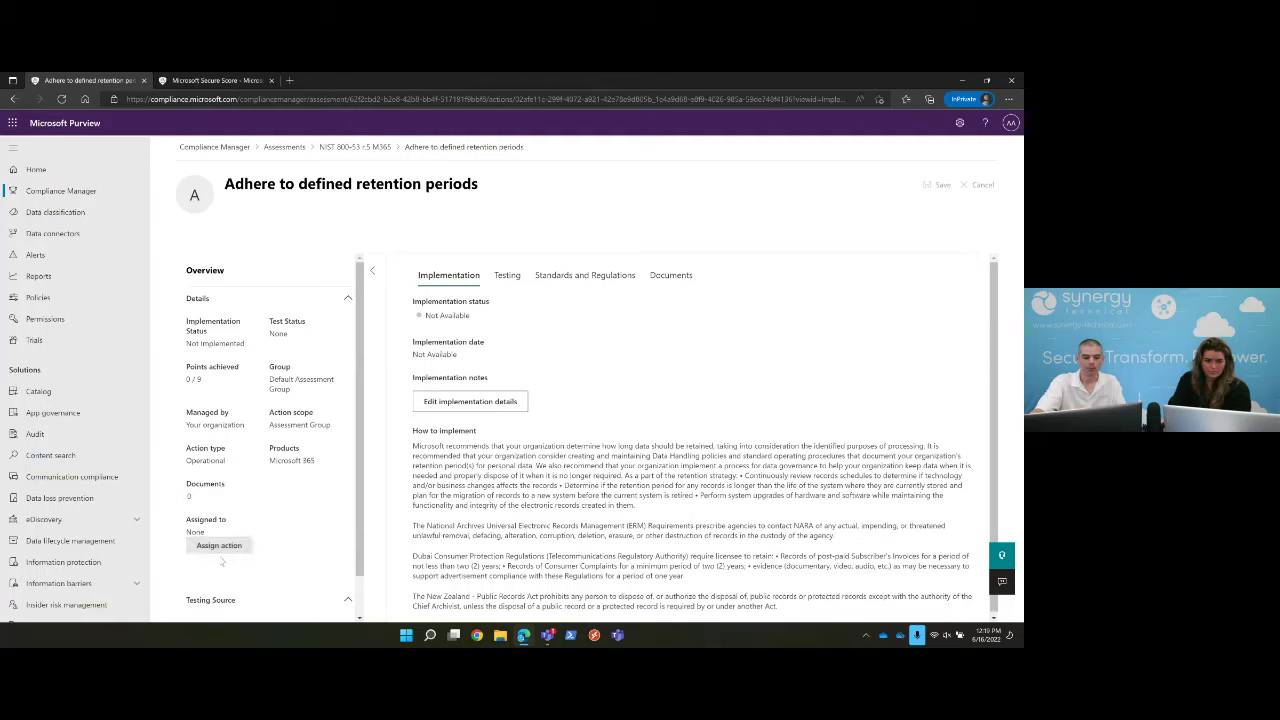
click(220, 546)
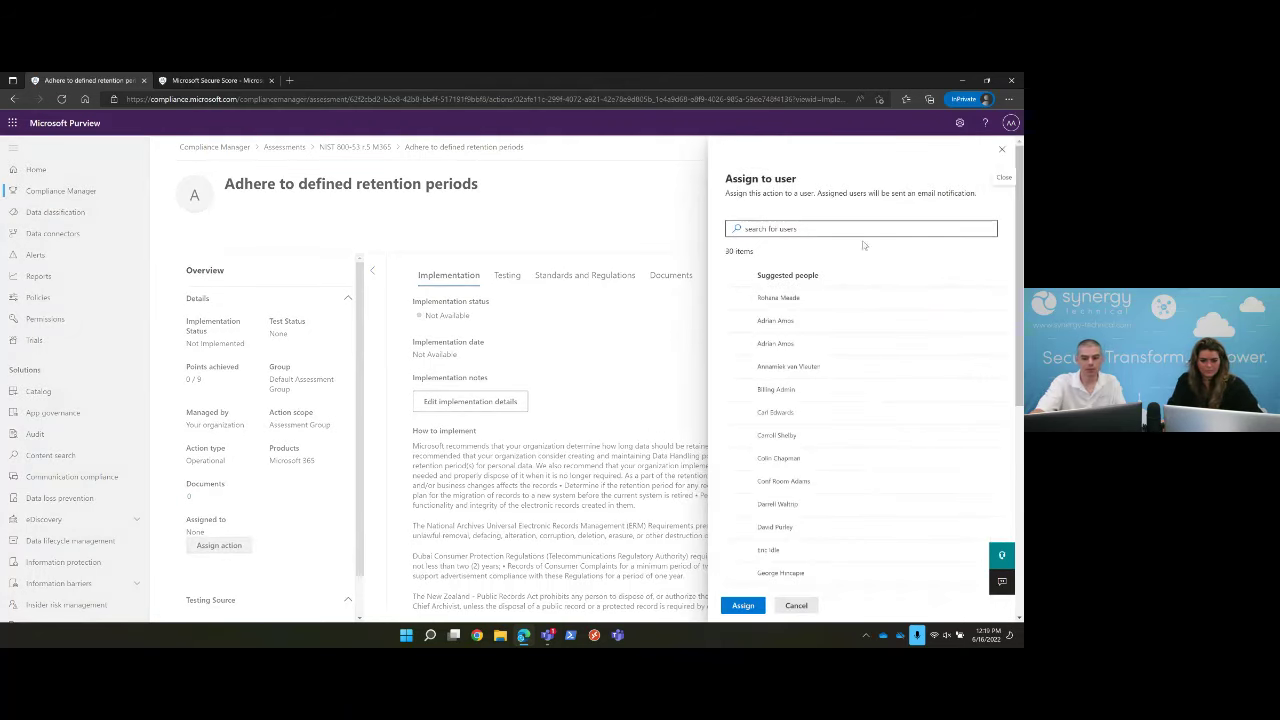
click(738, 367)
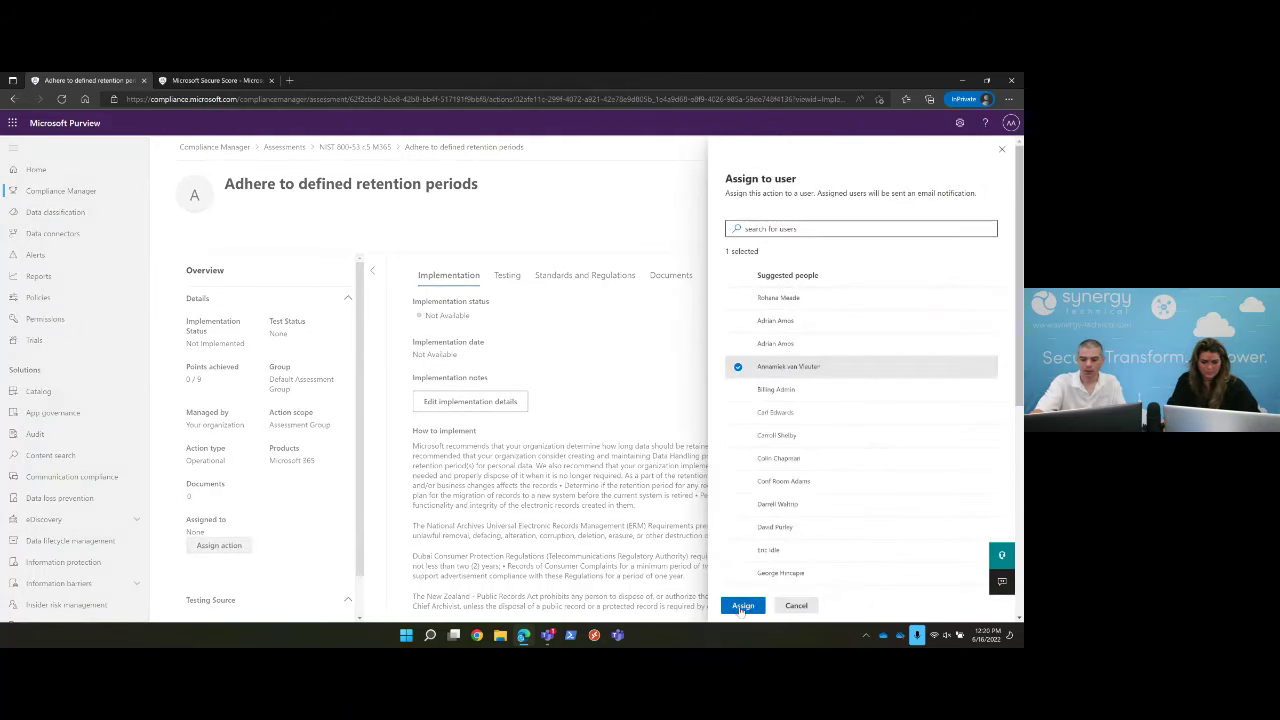
click(742, 606)
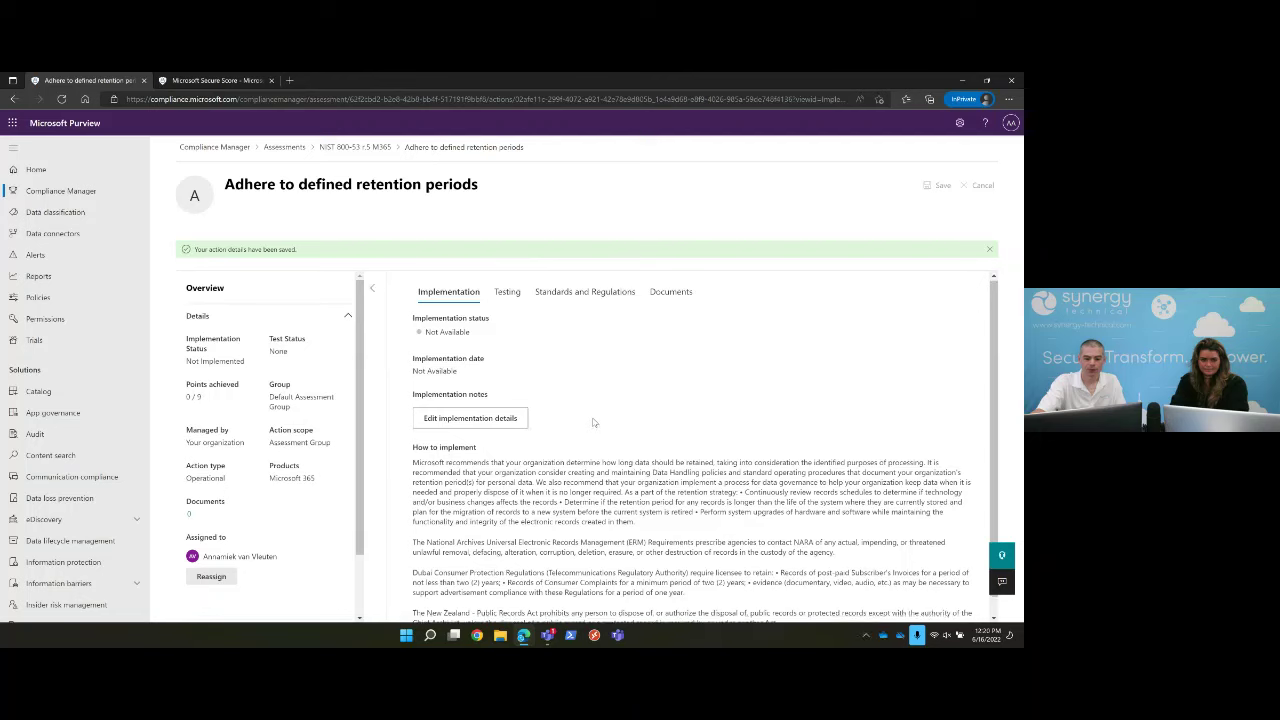
- Review the action's implementation guidance, testing details, related EU GDPR and NIST 800-53 controls, and attached documents
scroll(532, 428, down, 1)
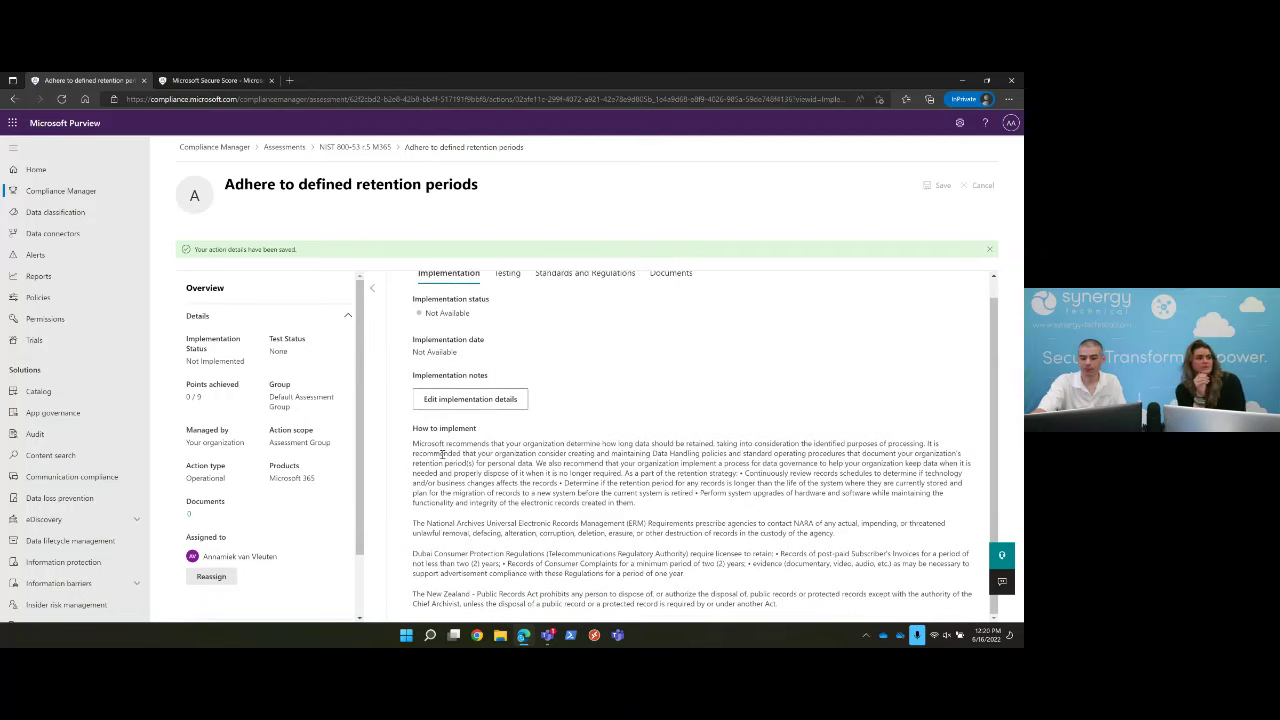
click(508, 276)
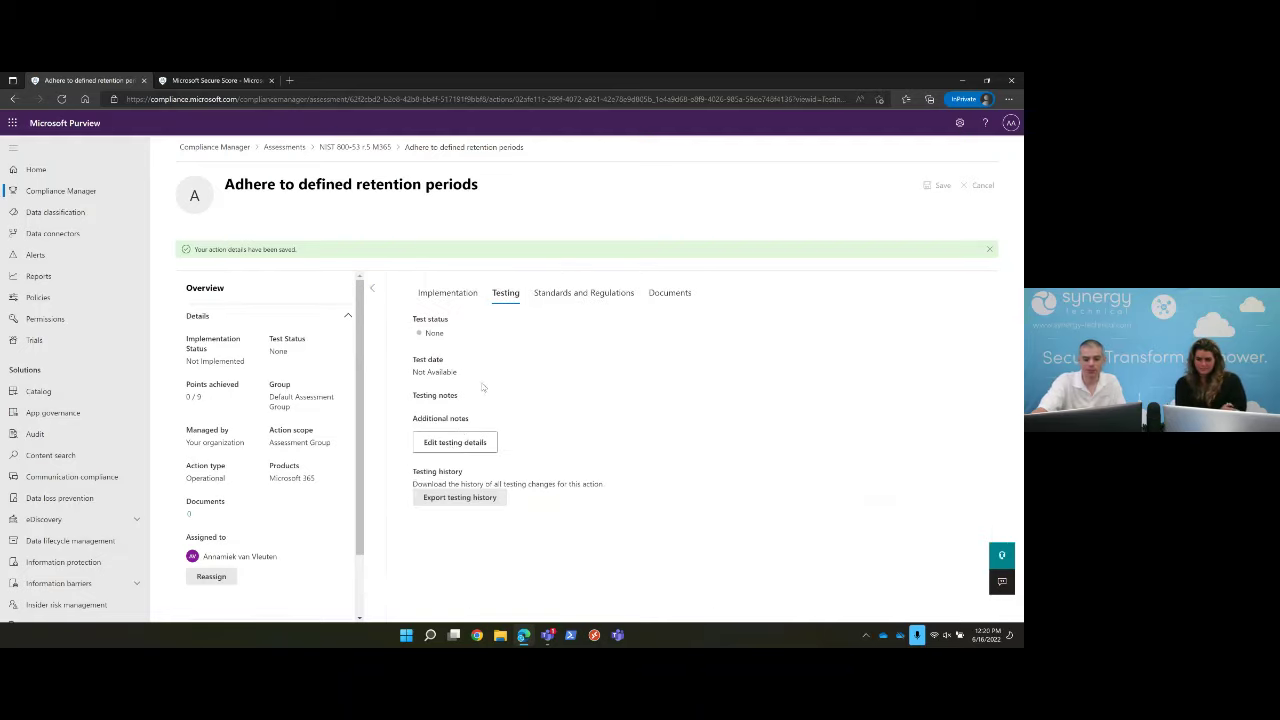
click(576, 298)
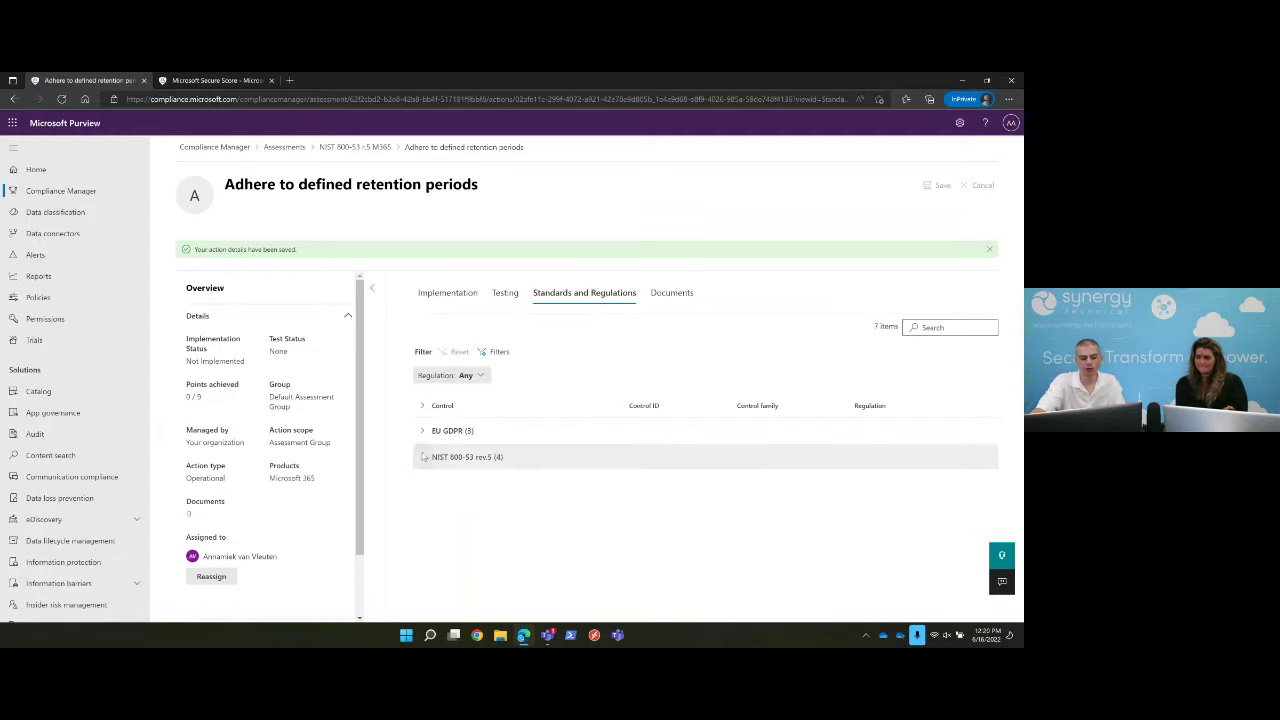
click(423, 457)
click(422, 430)
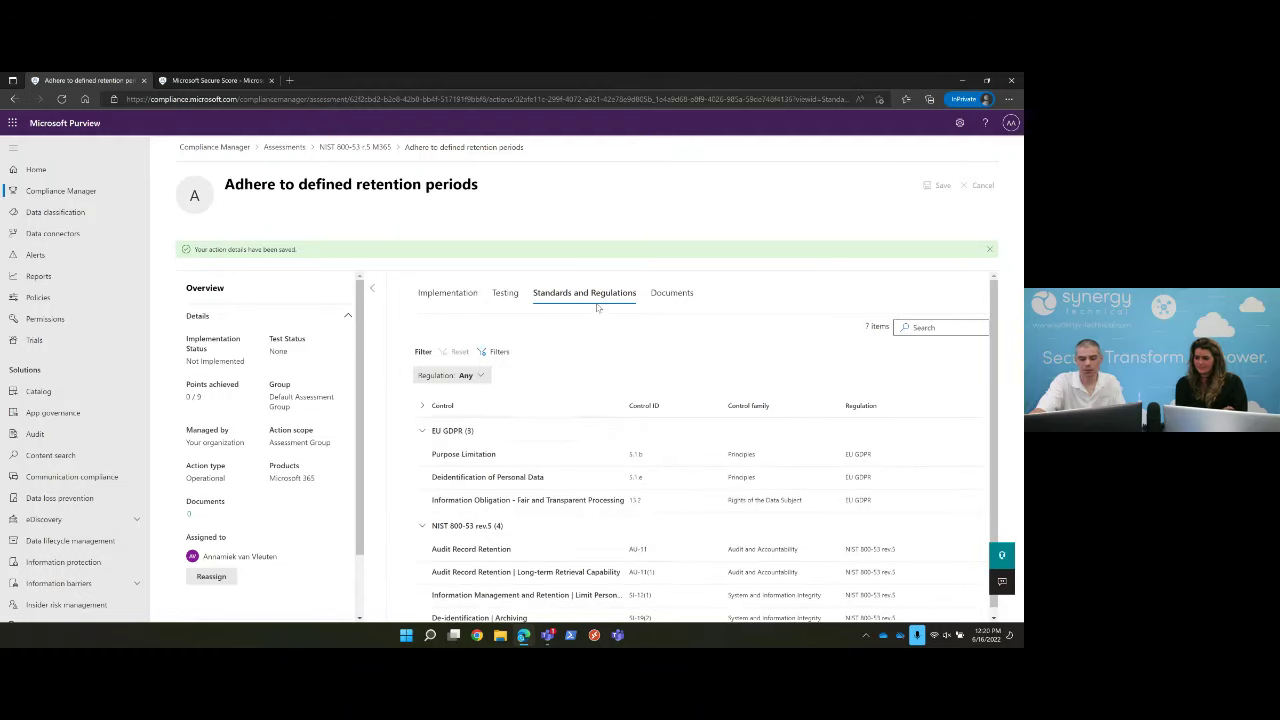
click(664, 294)
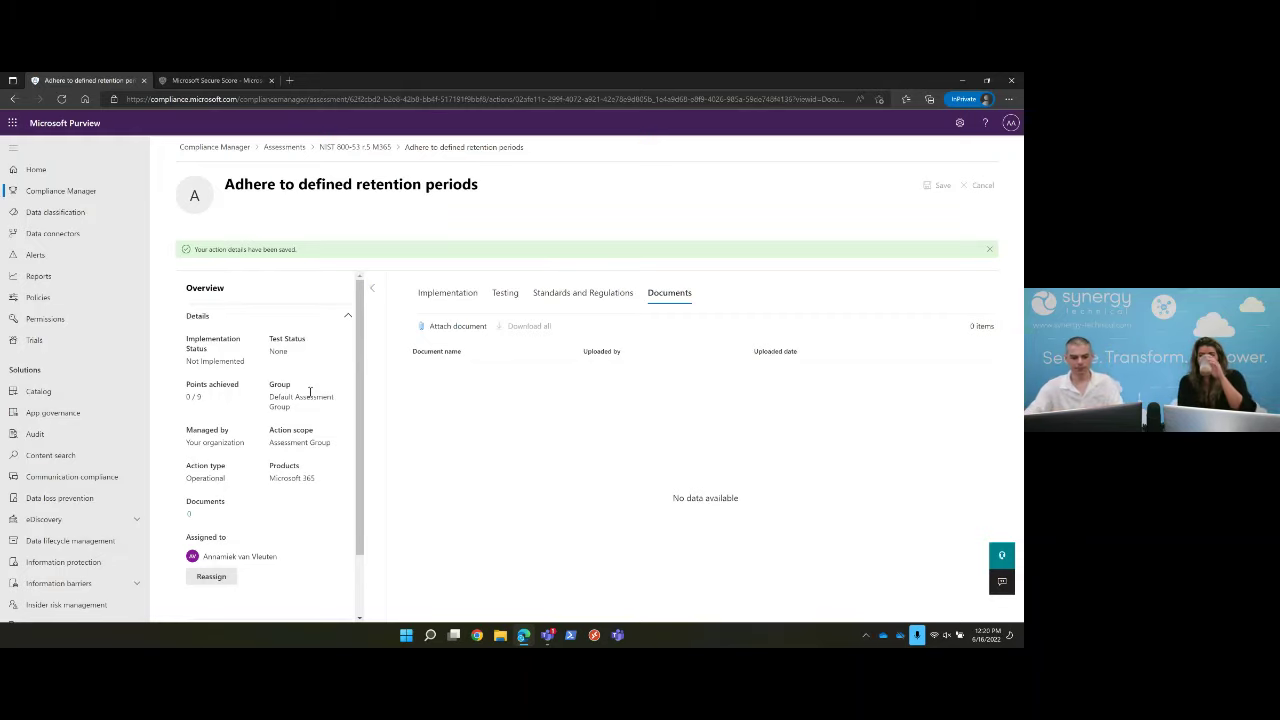
- Check the testing source choices for the retention action, and compare with Microsoft Secure Score's recommended actions
scroll(281, 394, down, 2)
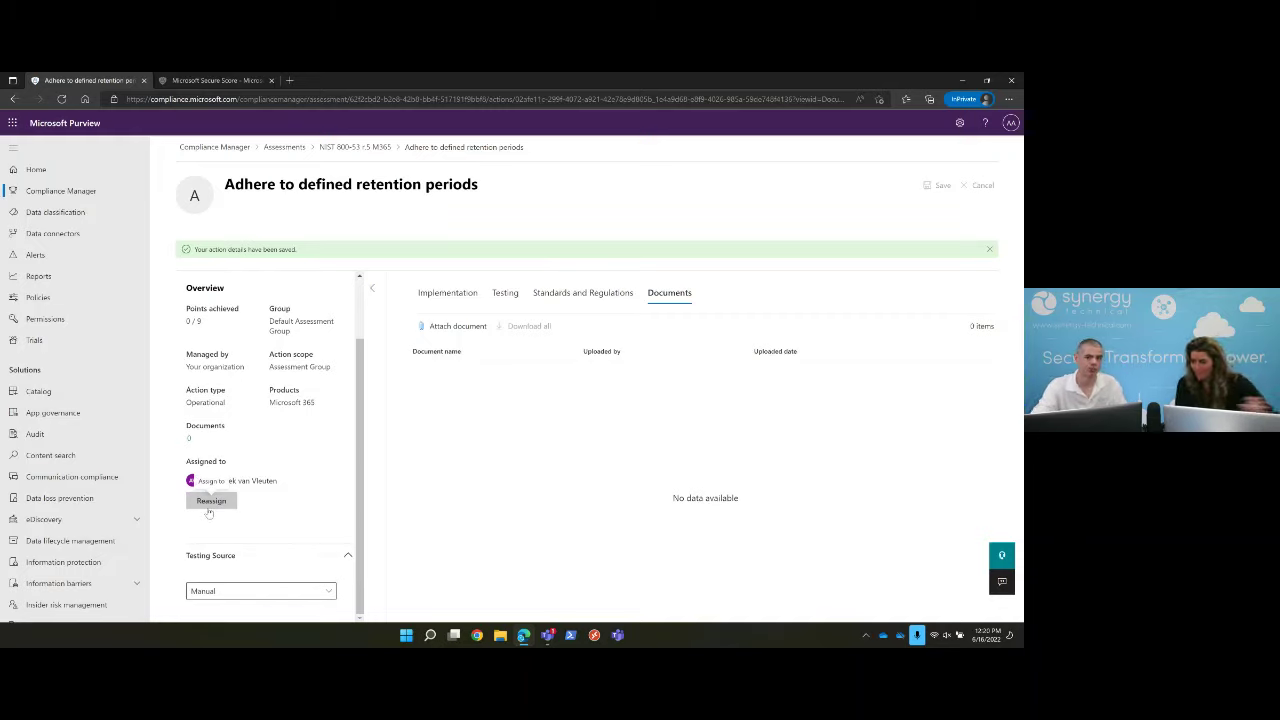
click(328, 591)
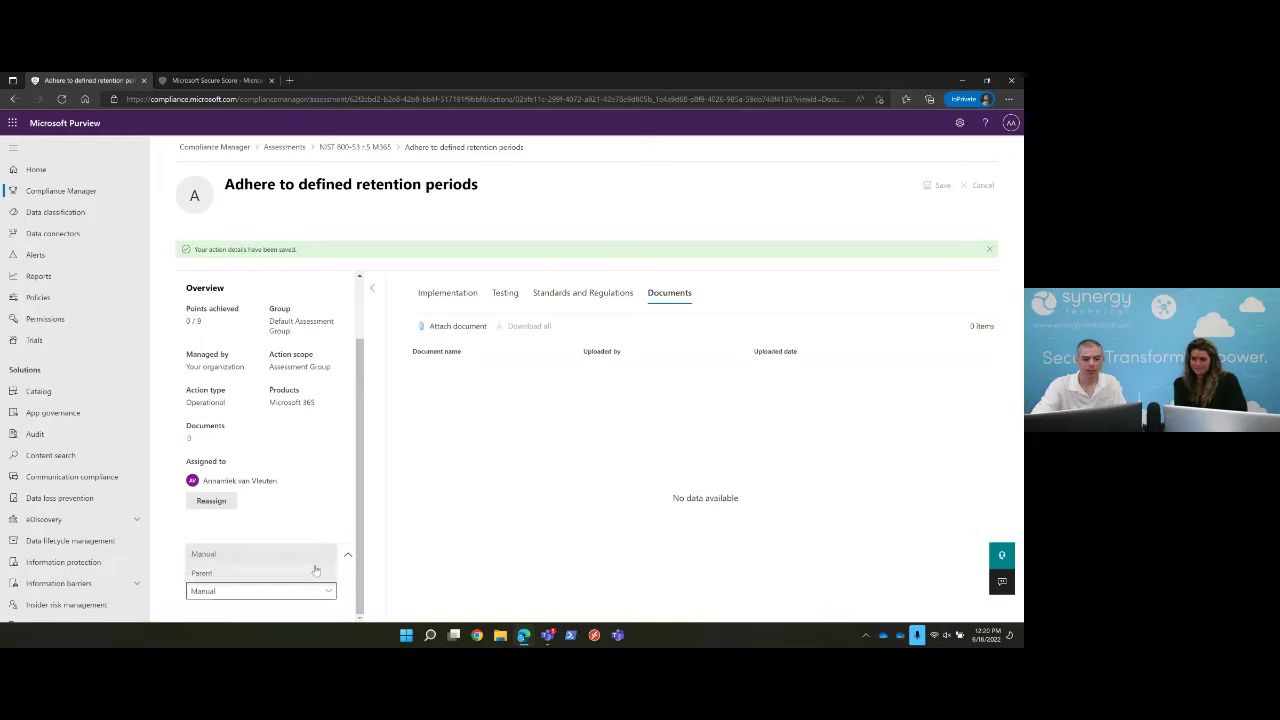
key(Escape)
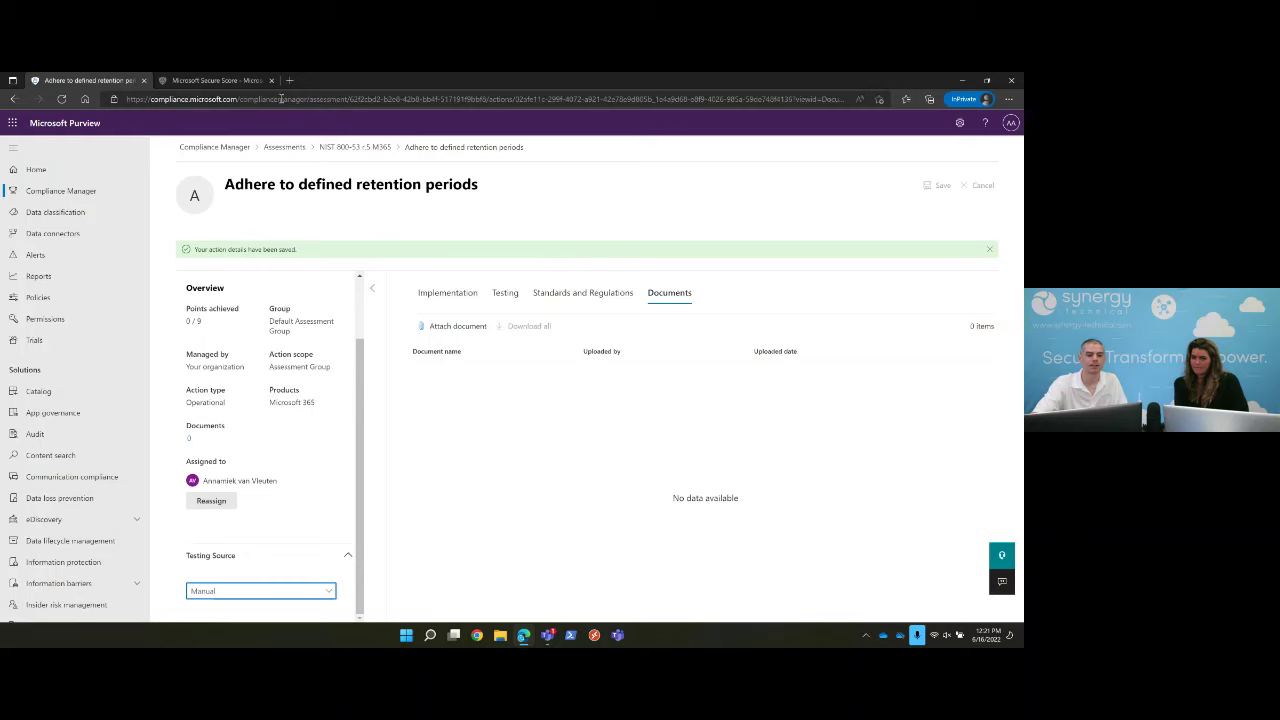
click(255, 81)
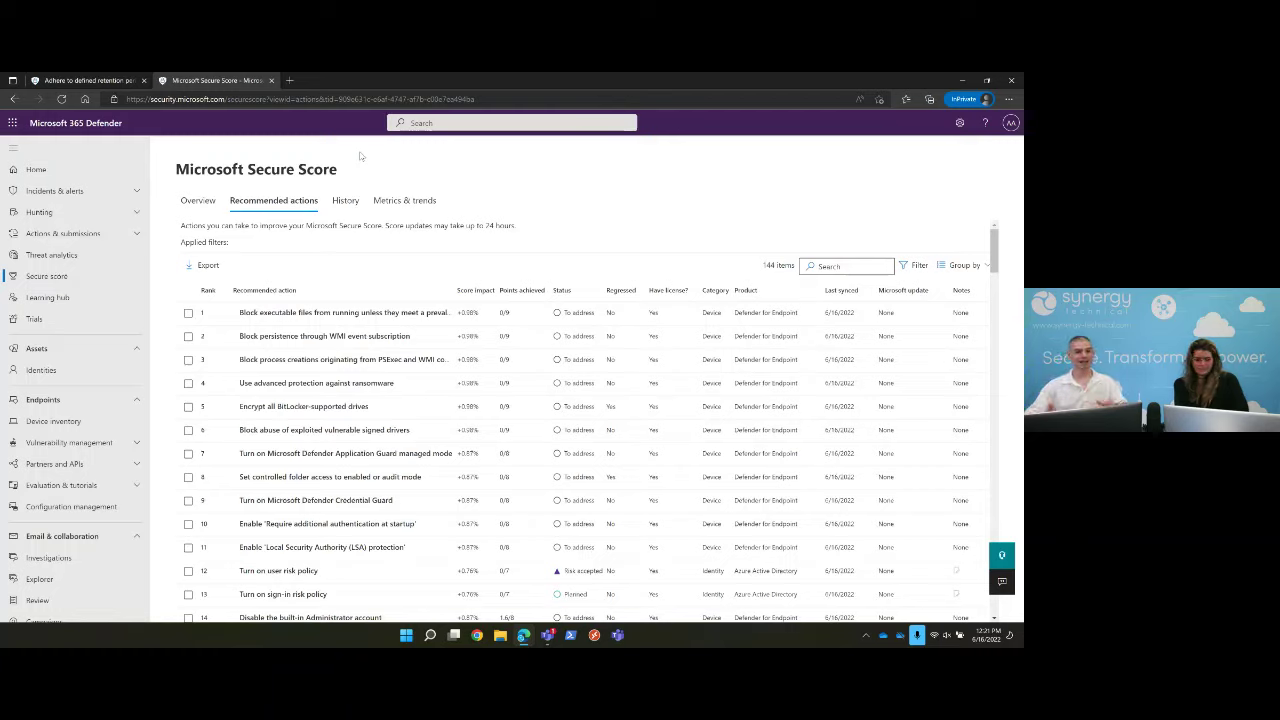
click(100, 82)
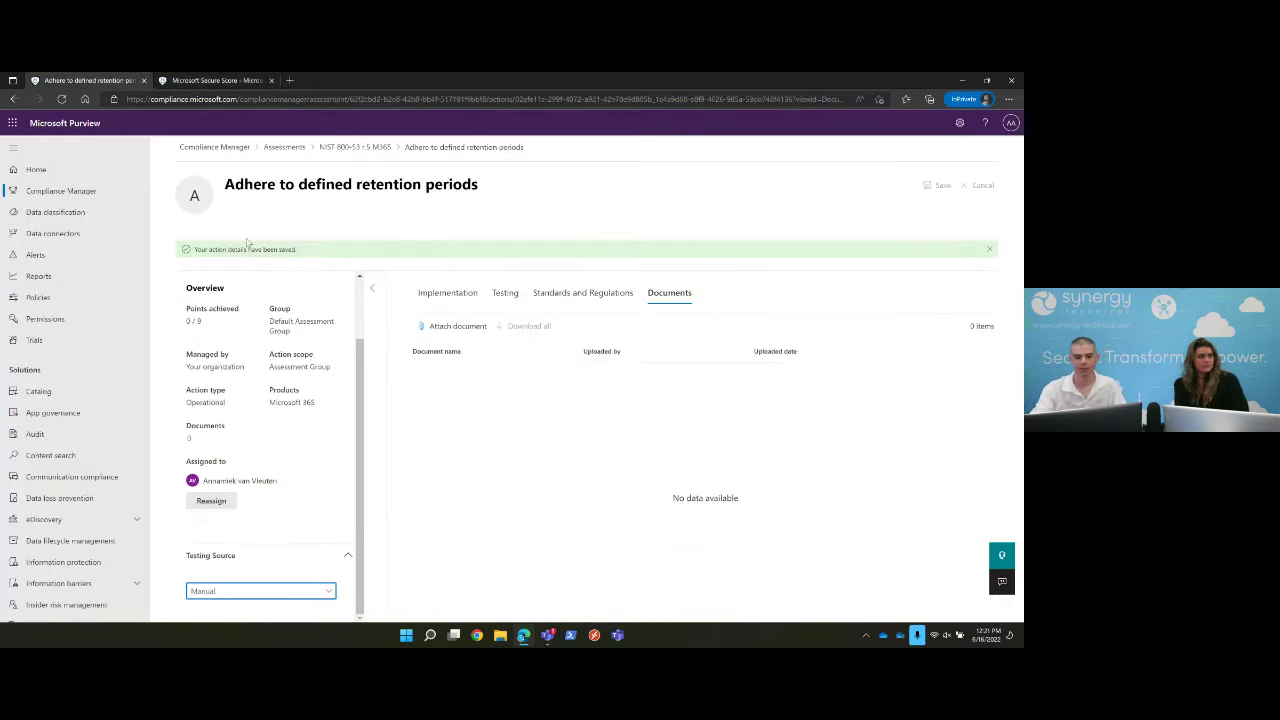
- Leave the NIST assessment and review the Compliance Manager settings for automatic testing of improvement actions
click(362, 148)
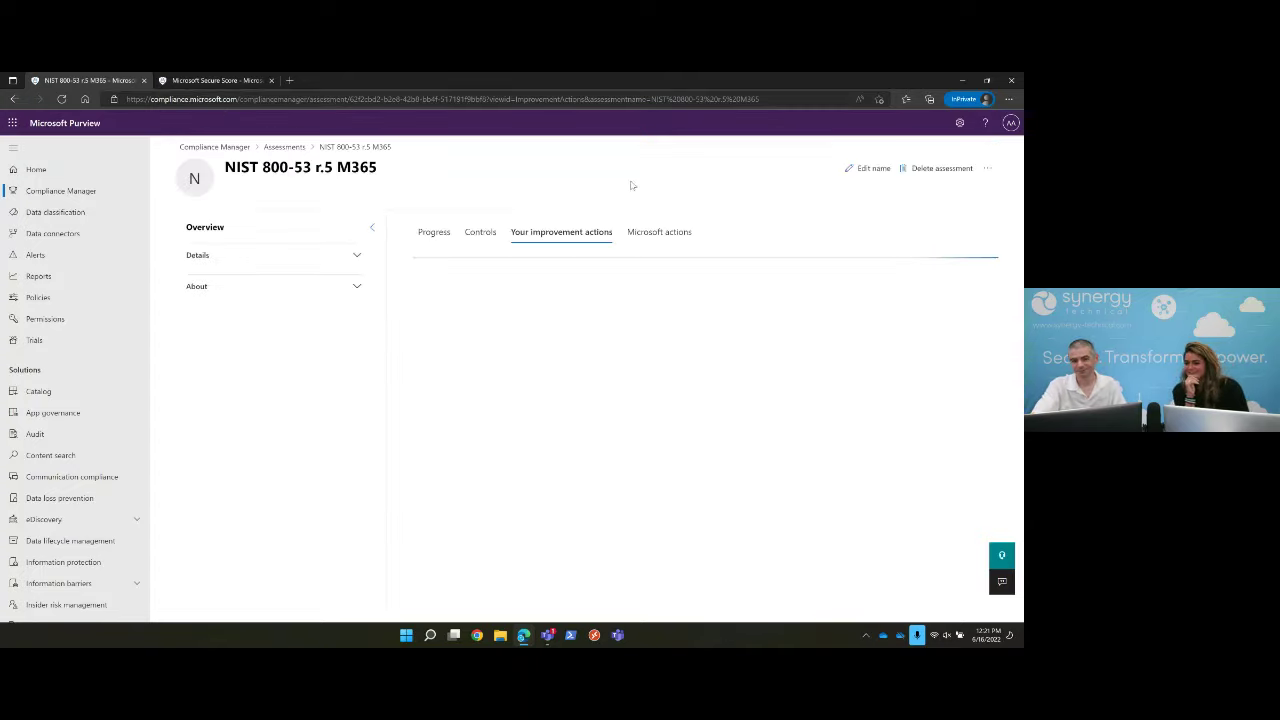
click(284, 147)
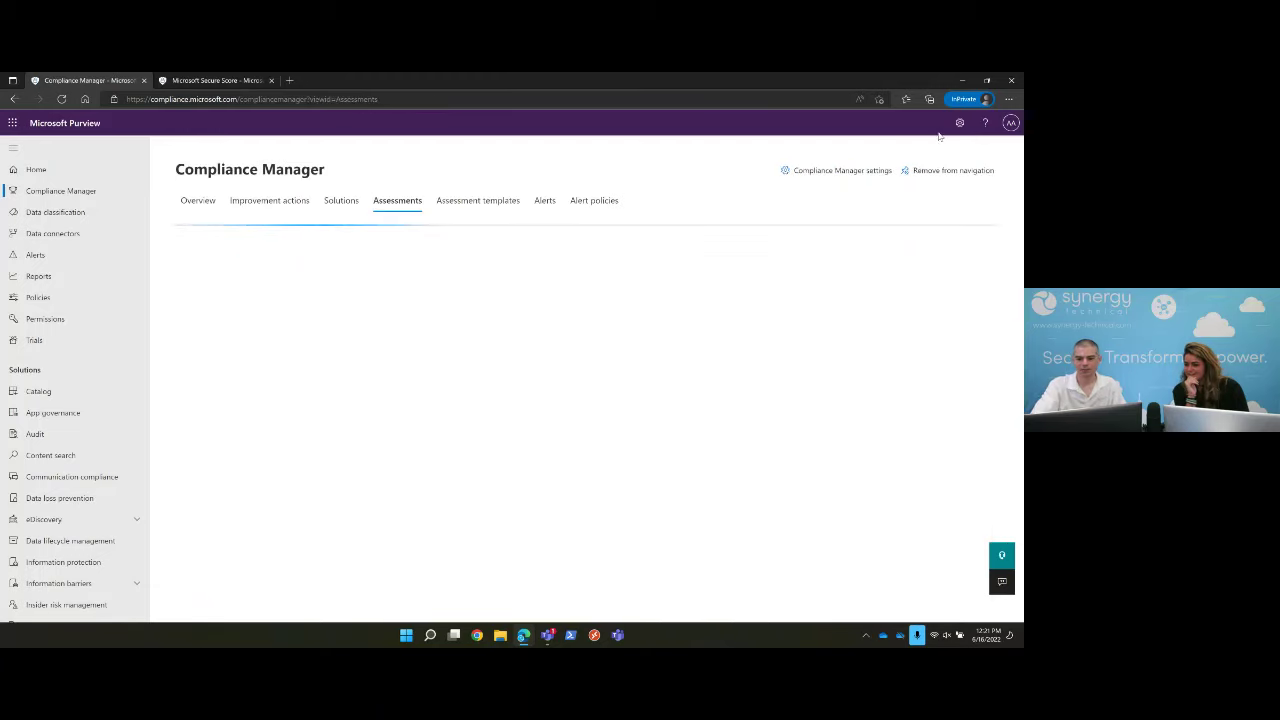
click(840, 171)
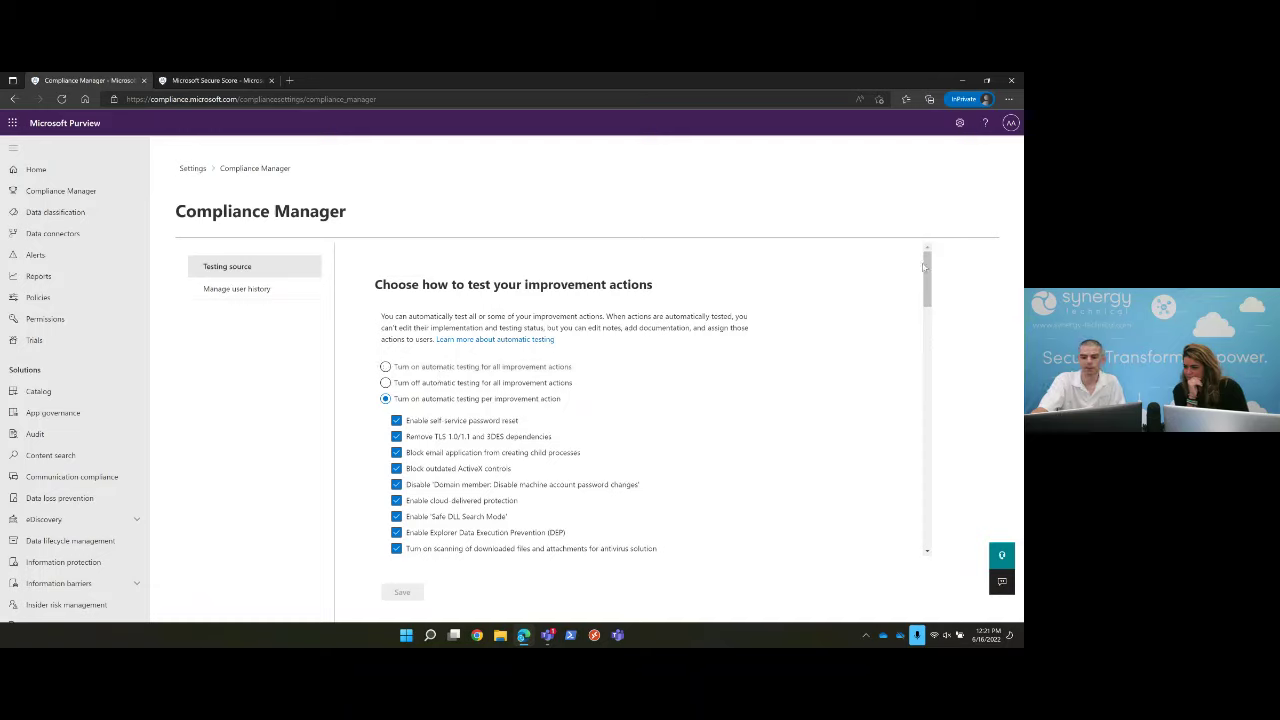
drag(922, 264, 884, 198)
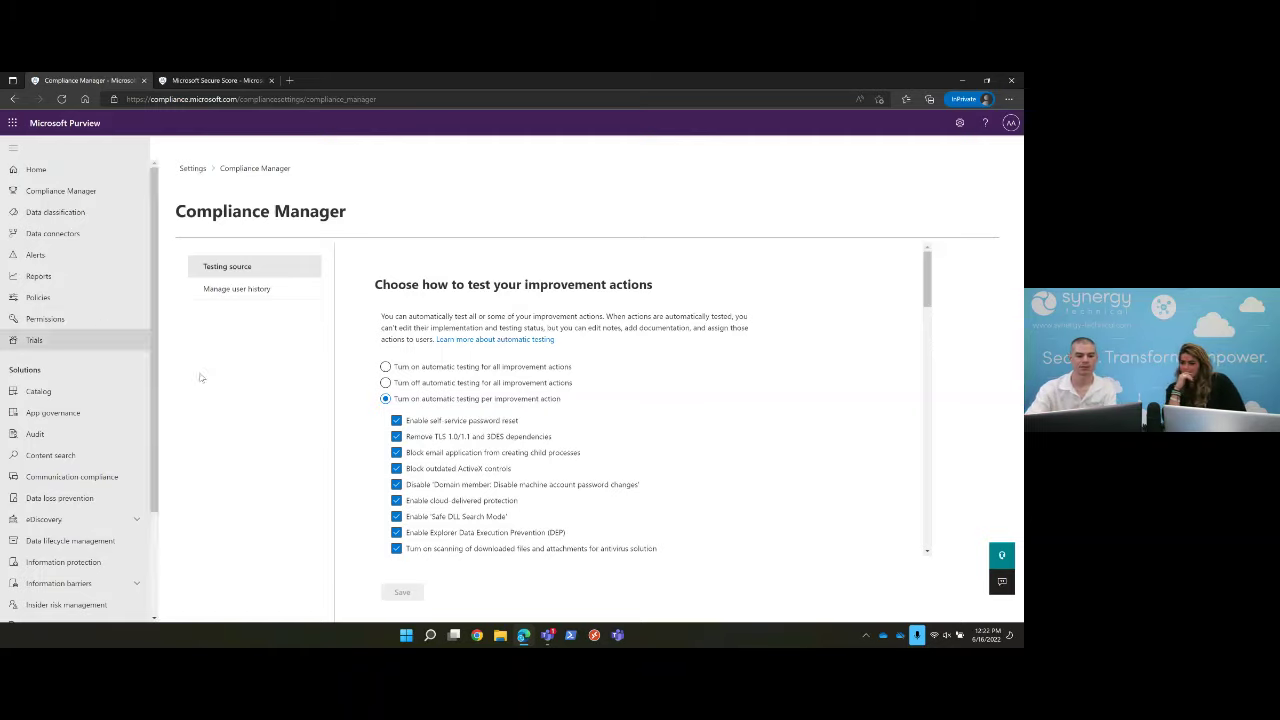
- Try to reassign all improvement actions of one user to another user through the user history settings
click(221, 285)
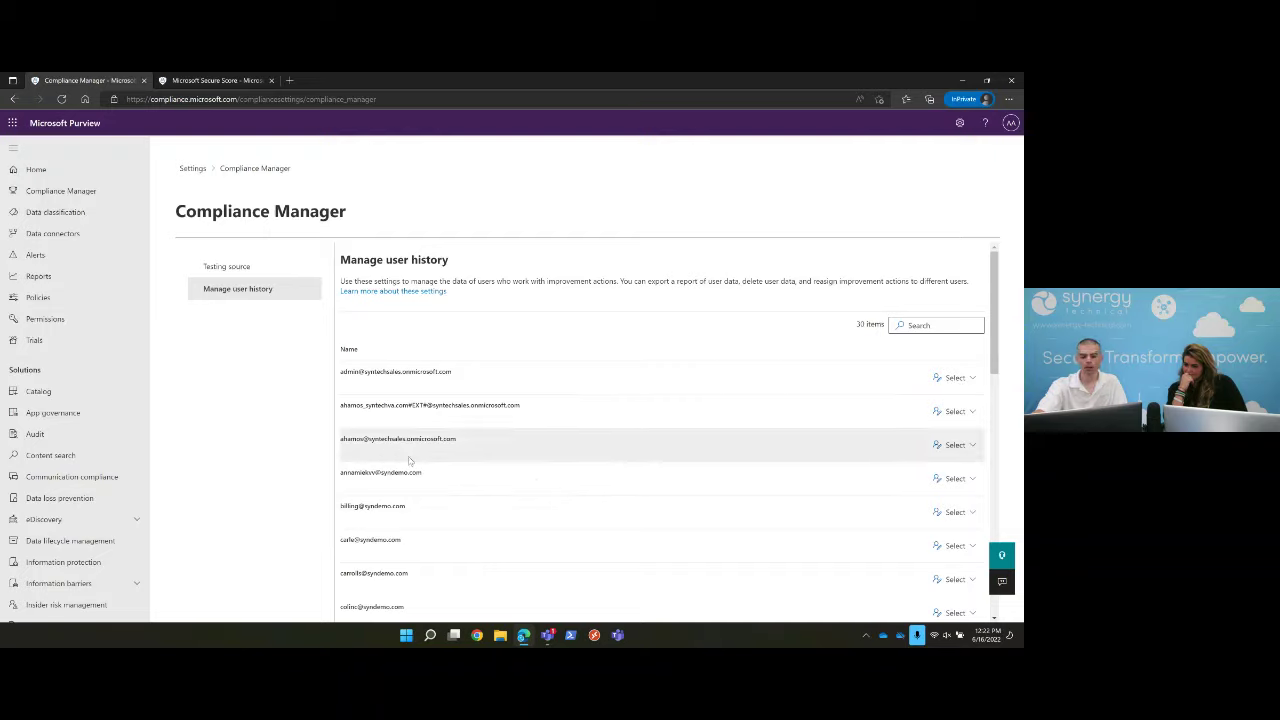
click(966, 479)
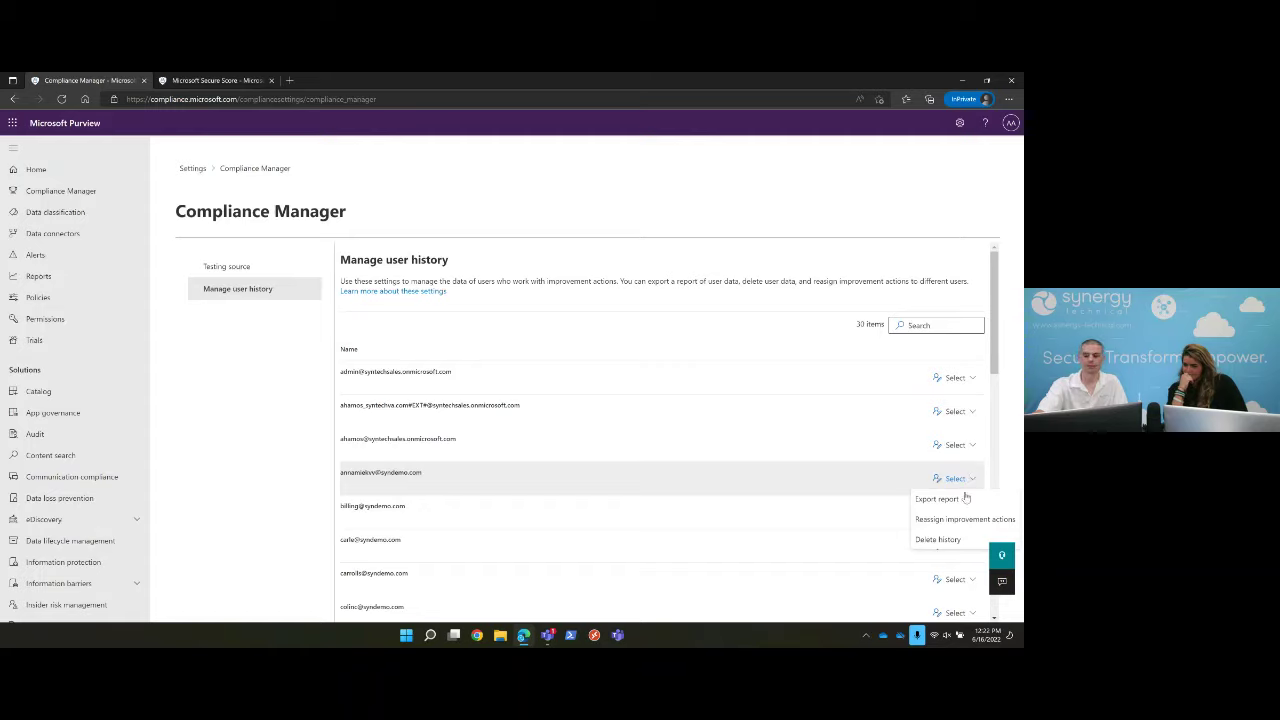
click(957, 521)
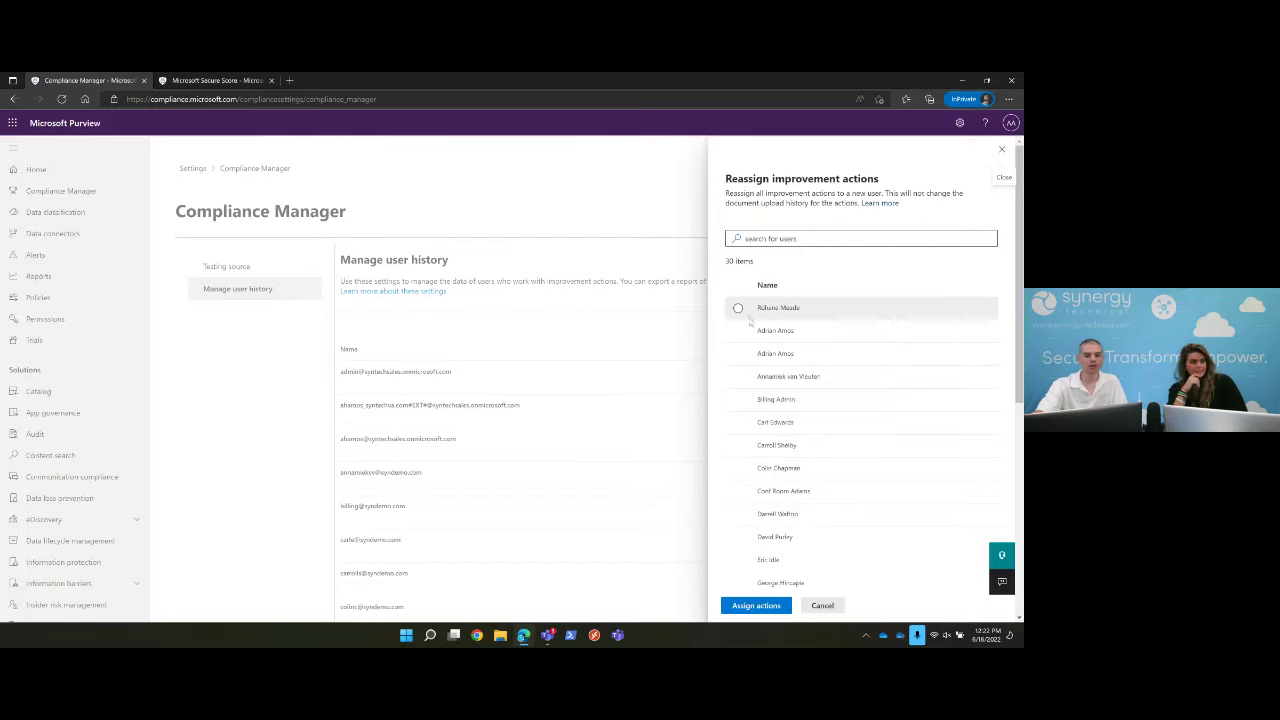
click(740, 422)
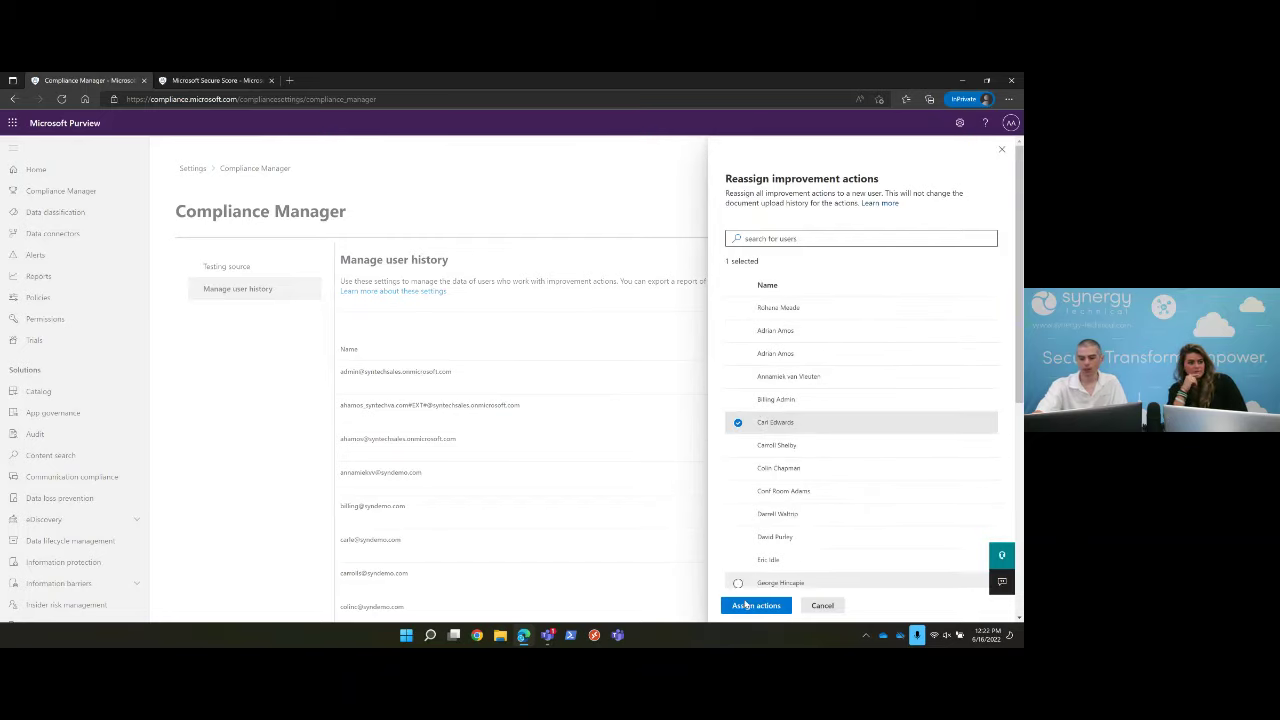
click(745, 606)
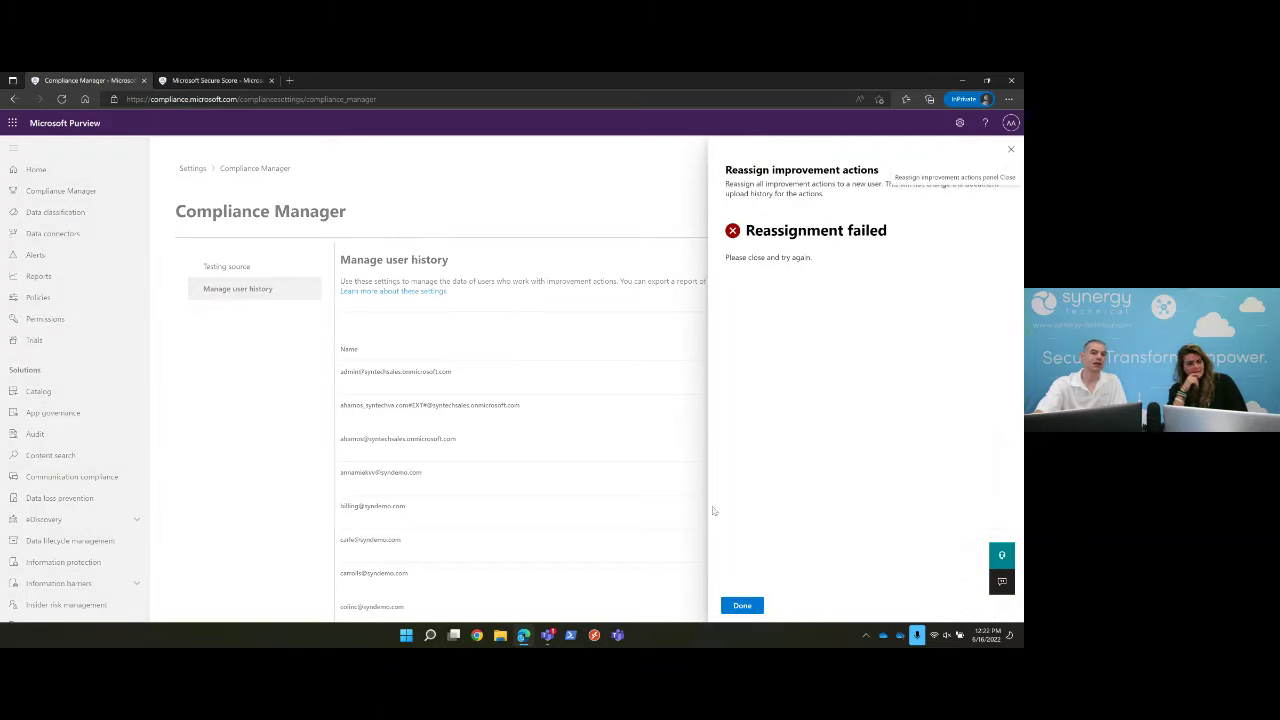
click(756, 605)
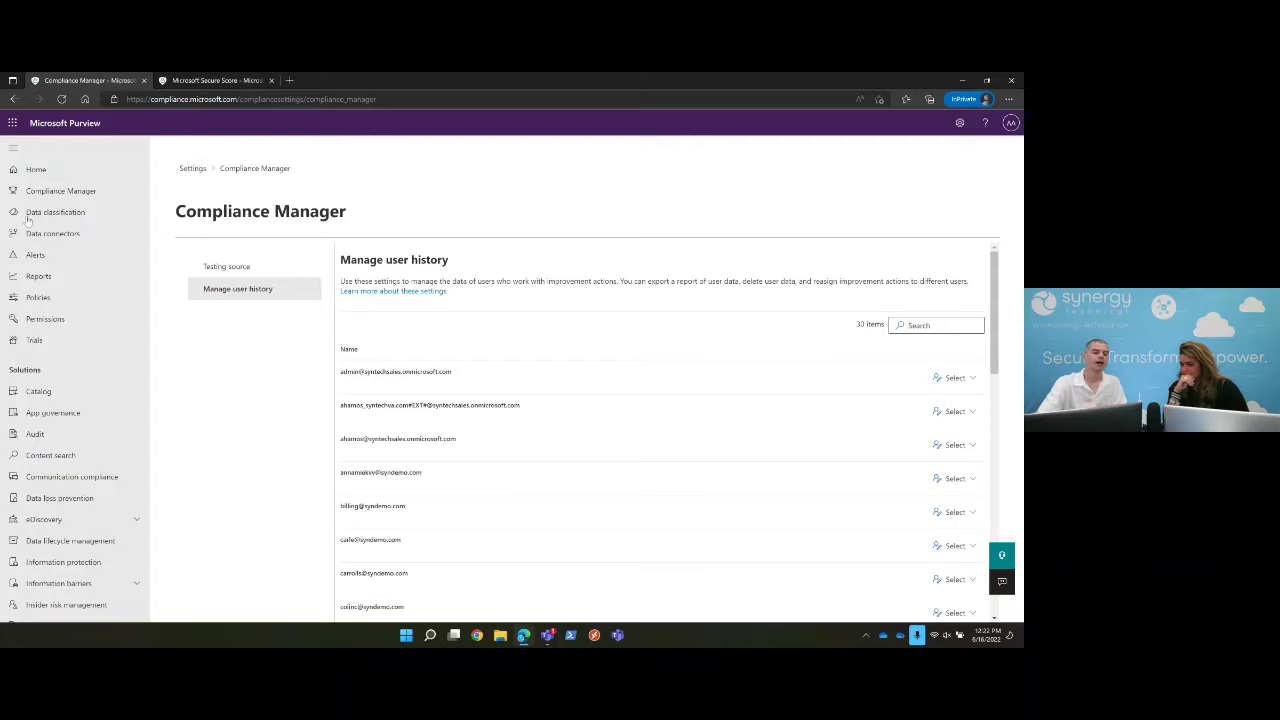
- Generate a report for the NIST 800-53 r.5 M365 assessment
click(55, 192)
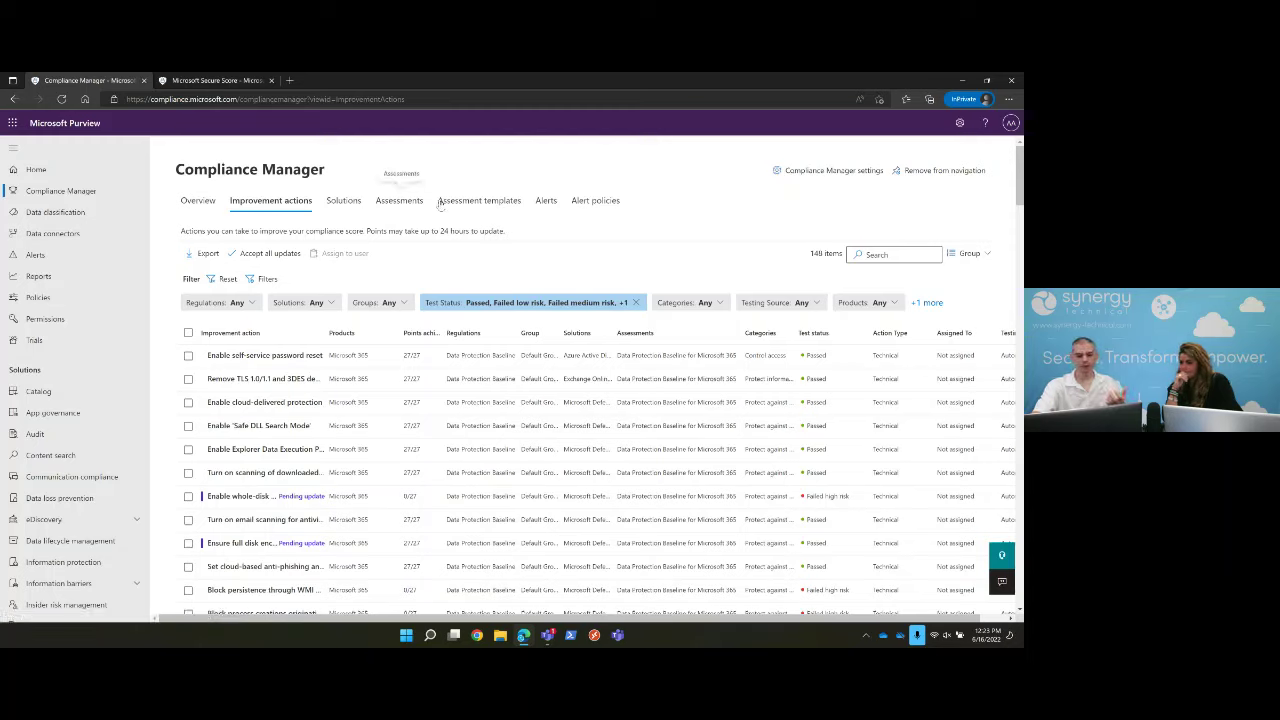
click(396, 201)
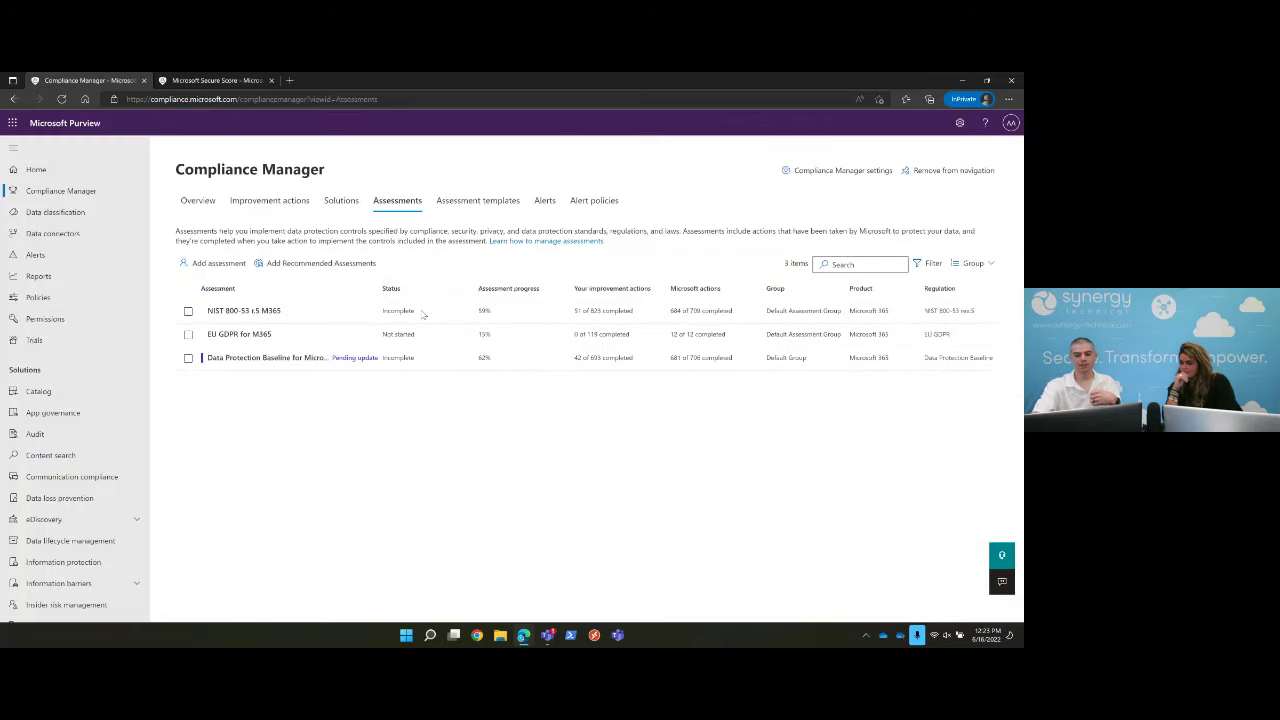
click(226, 312)
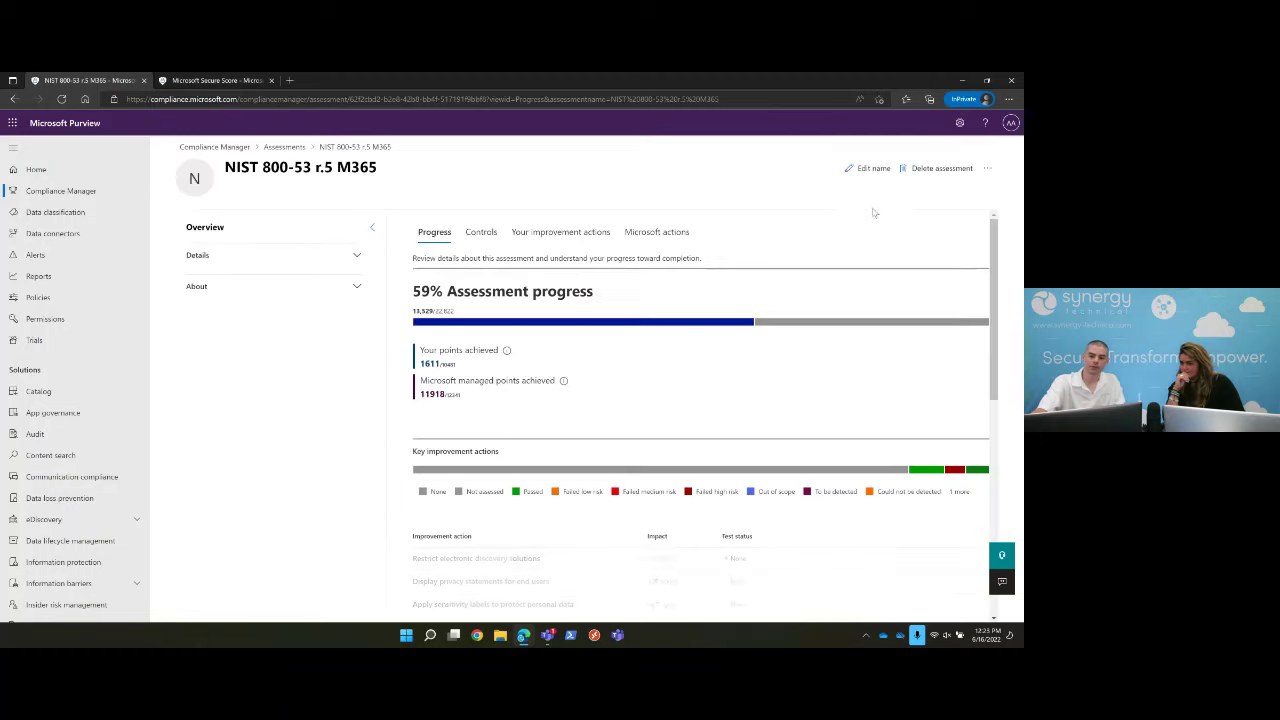
click(987, 168)
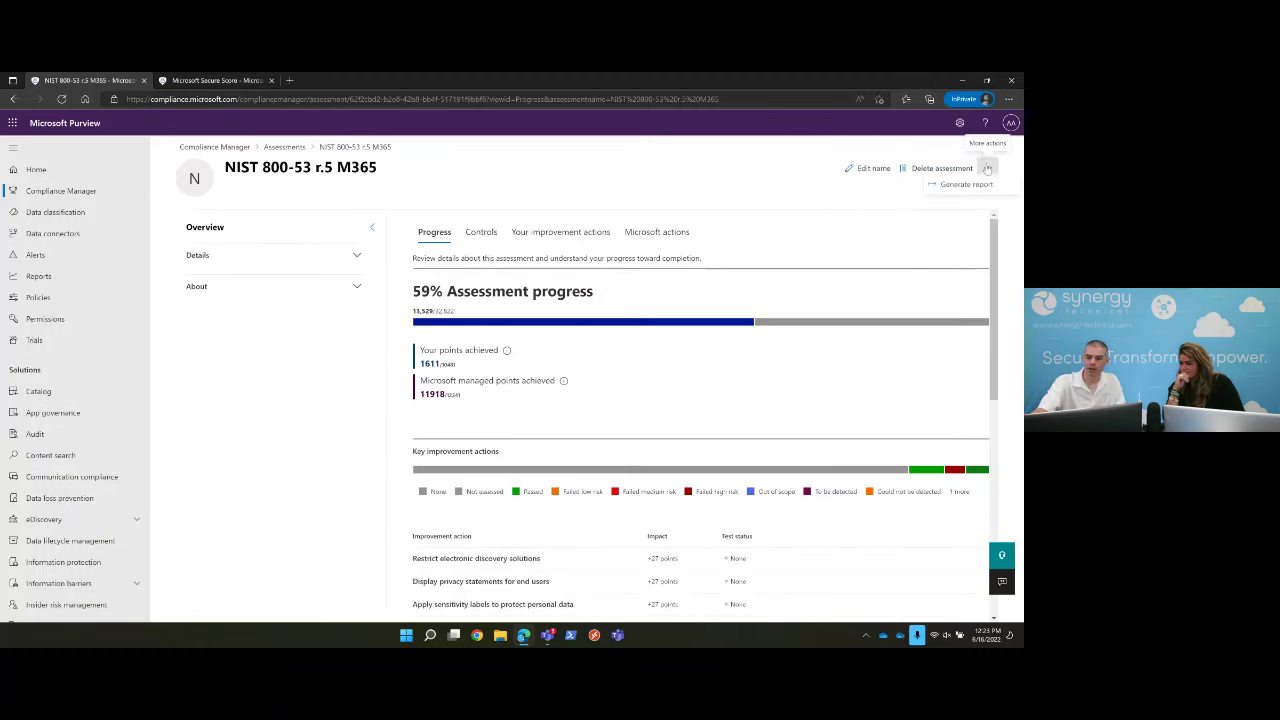
click(961, 191)
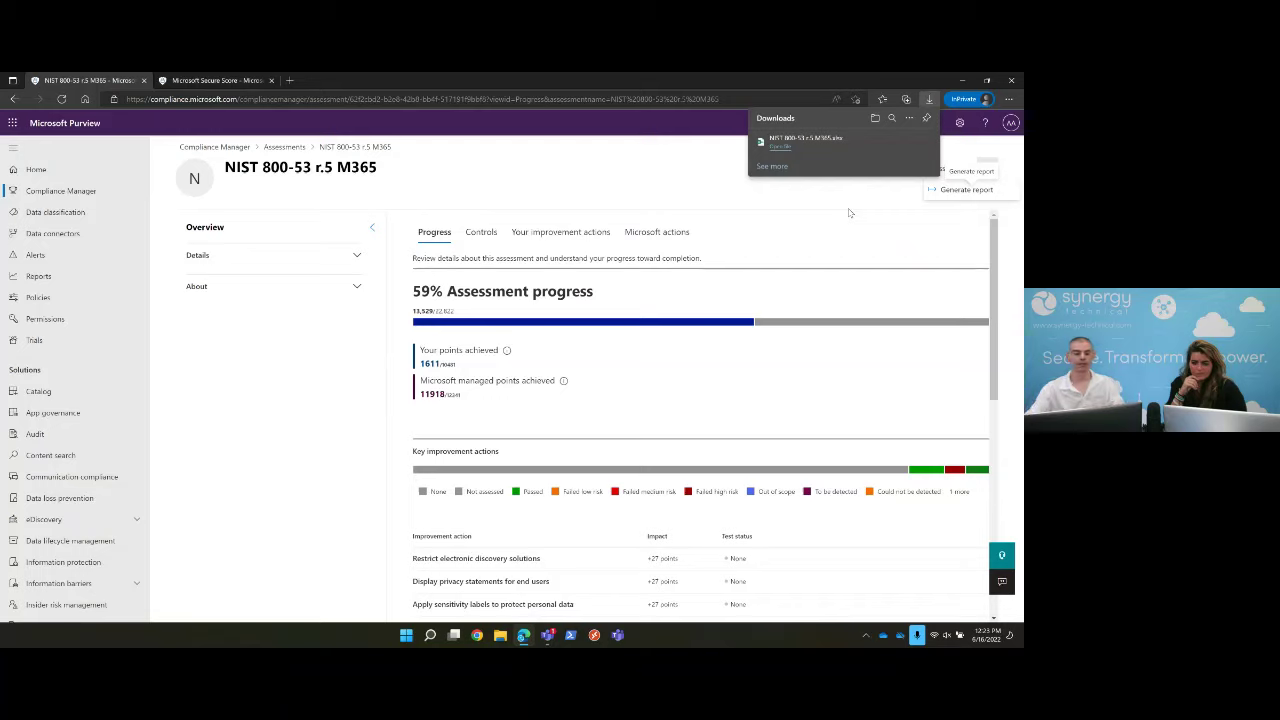
- Open the downloaded NIST report in Excel, dismiss document recovery, review the Customer Managed and Microsoft Managed sheets, and close it
click(775, 148)
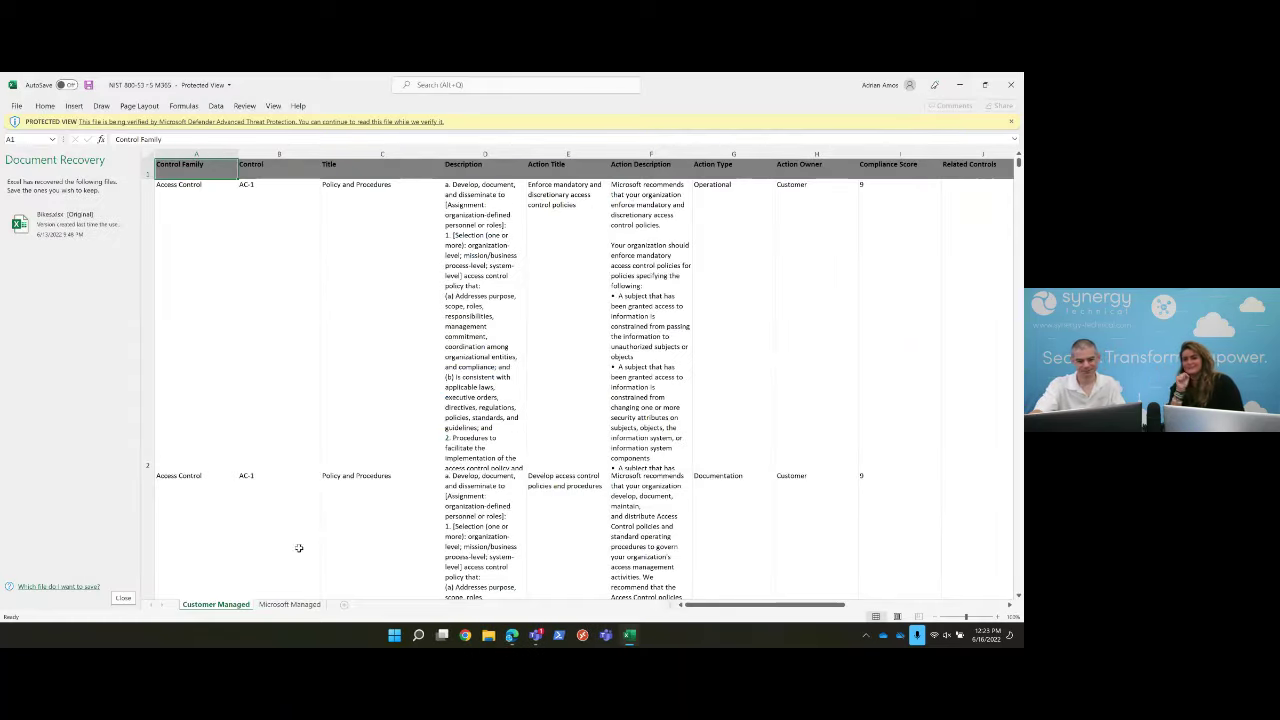
click(123, 598)
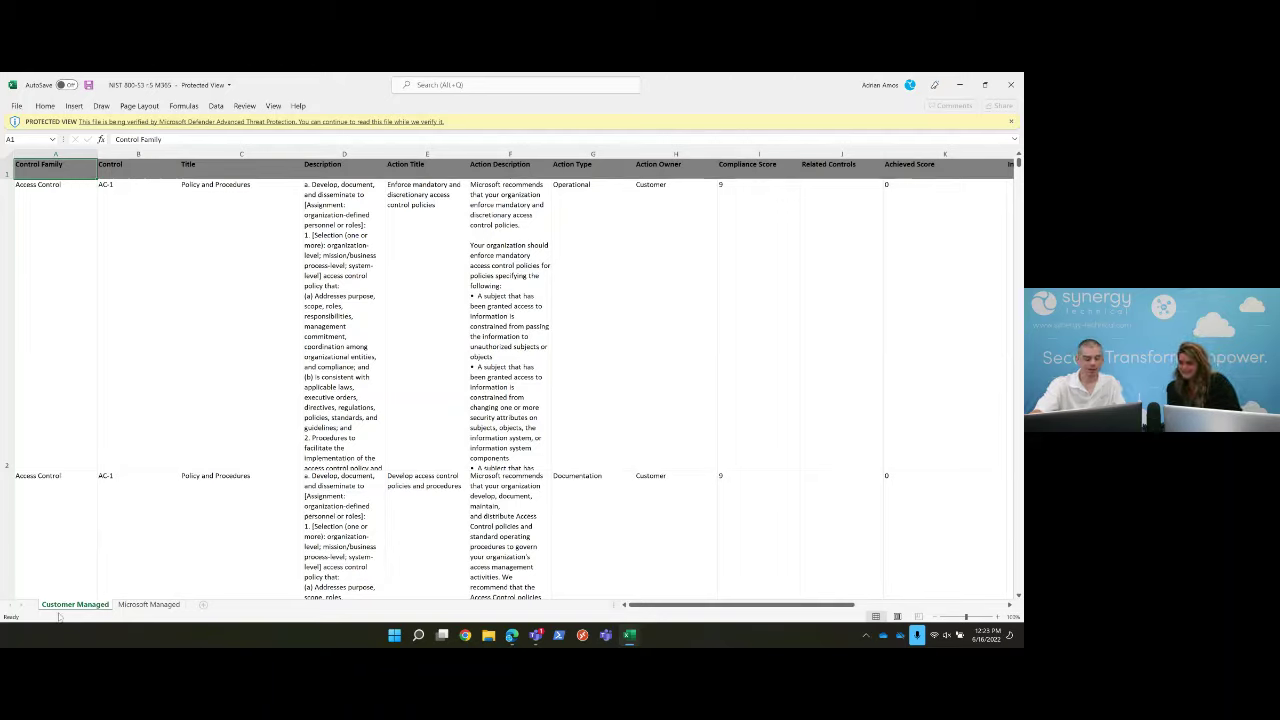
click(148, 603)
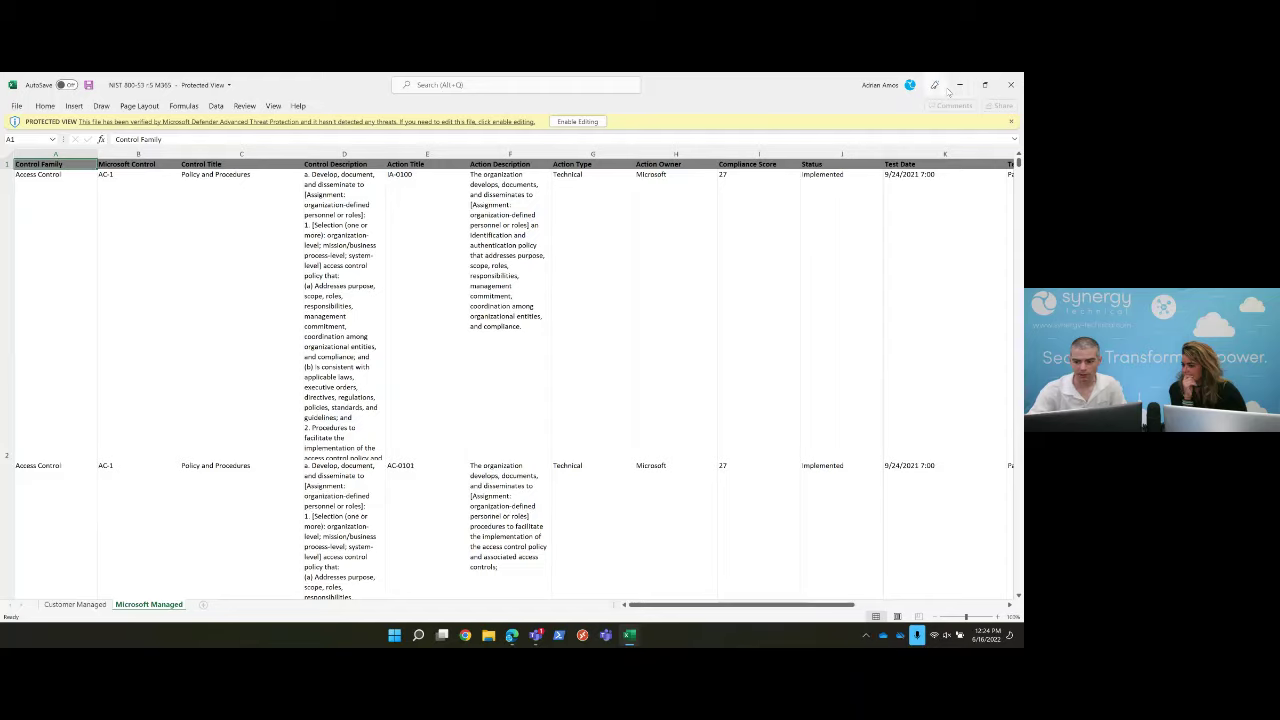
click(1012, 88)
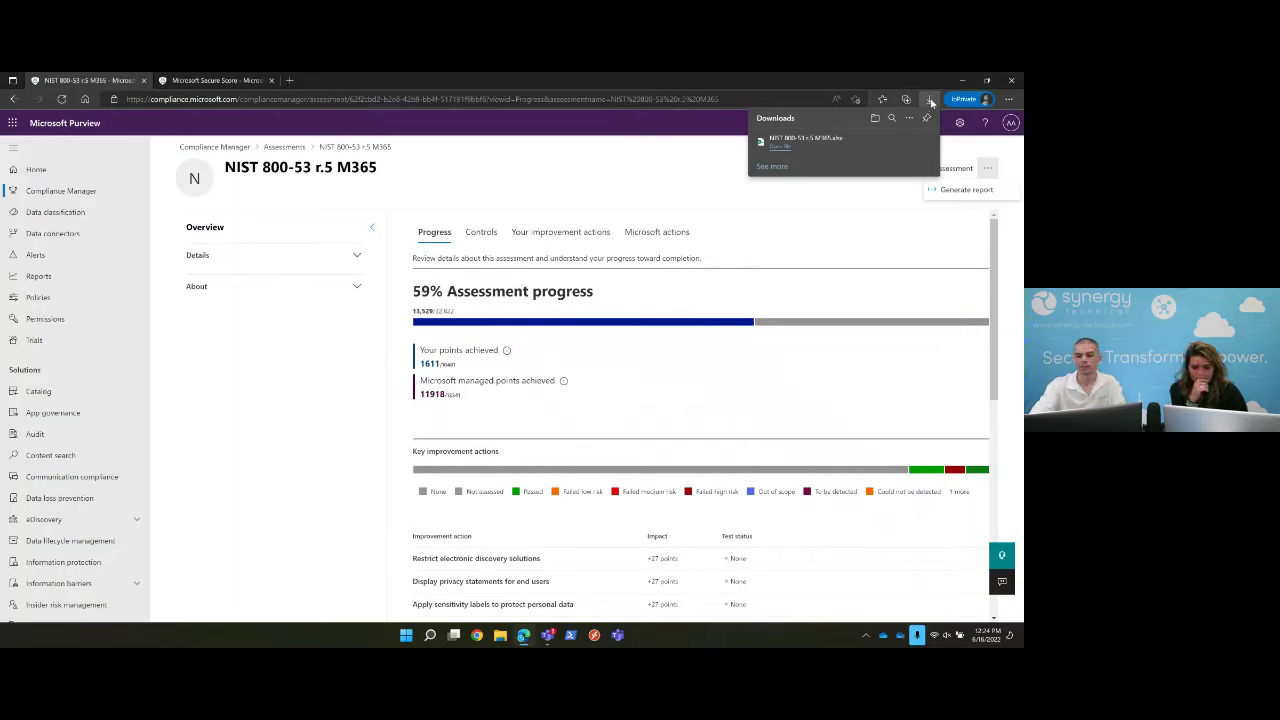
- Revisit the Compliance Manager overview, and open the Data classification overview with its introductory tour dismissed
click(205, 150)
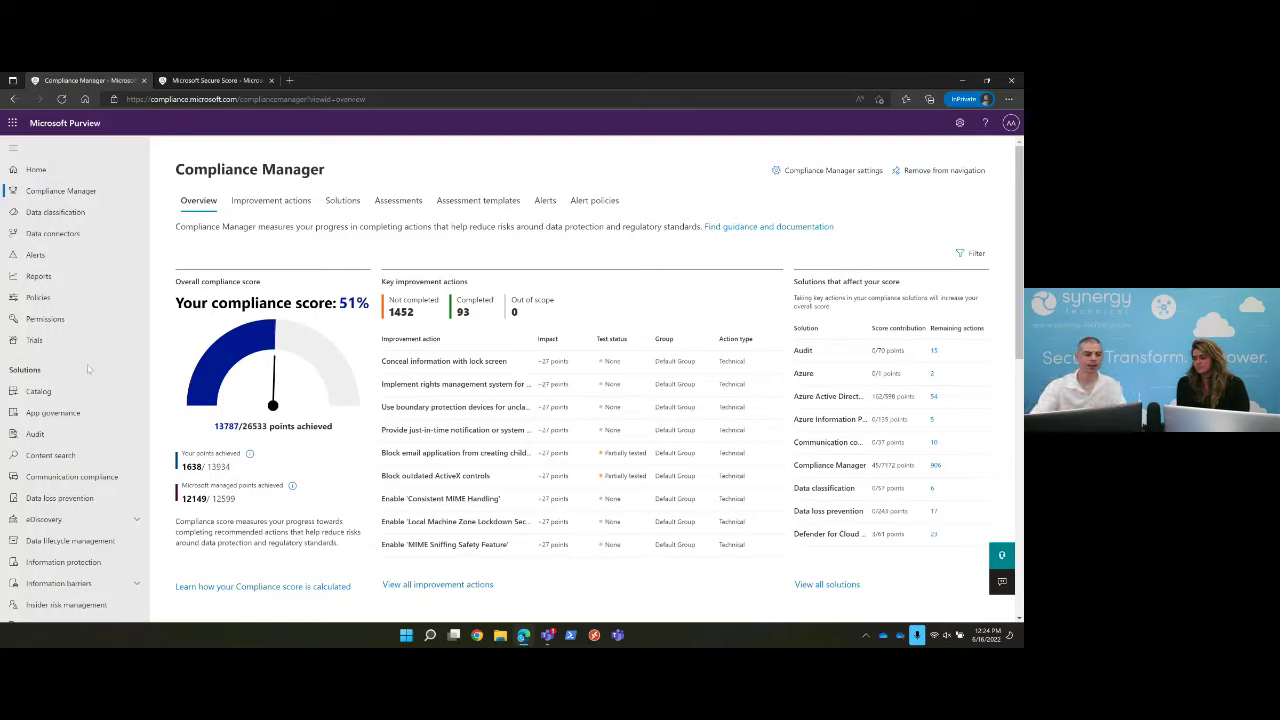
click(57, 214)
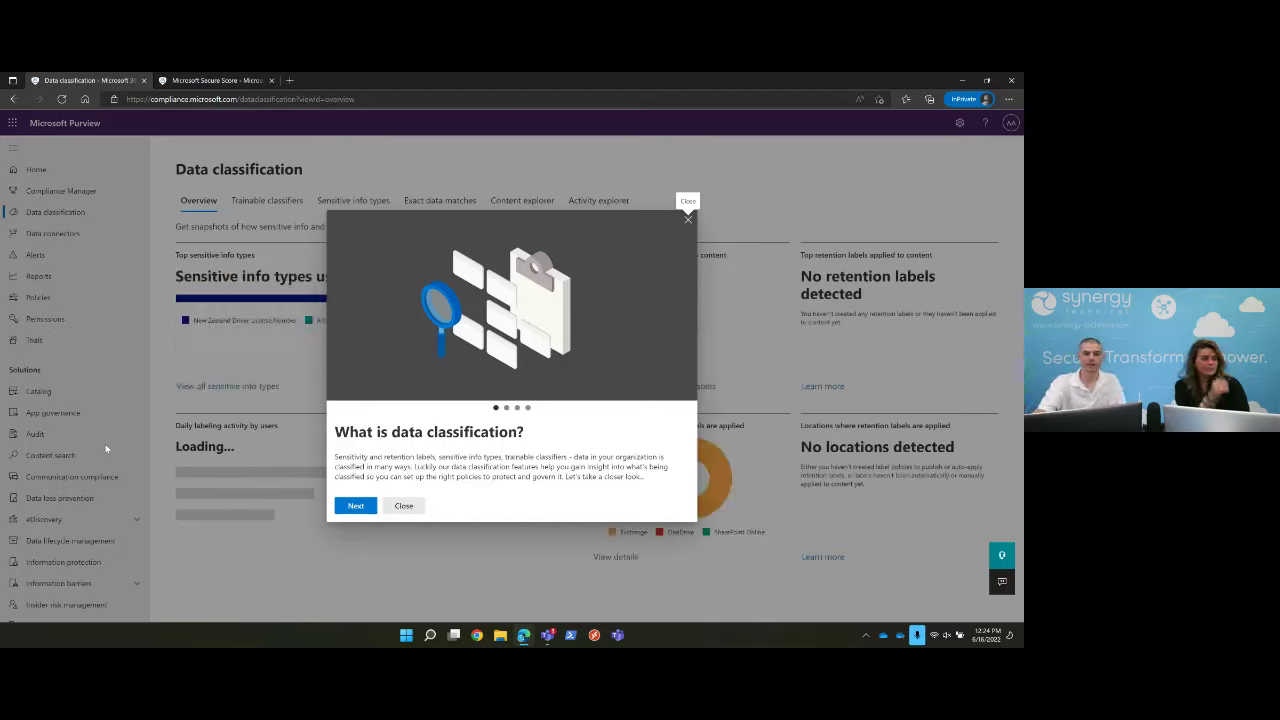
click(688, 222)
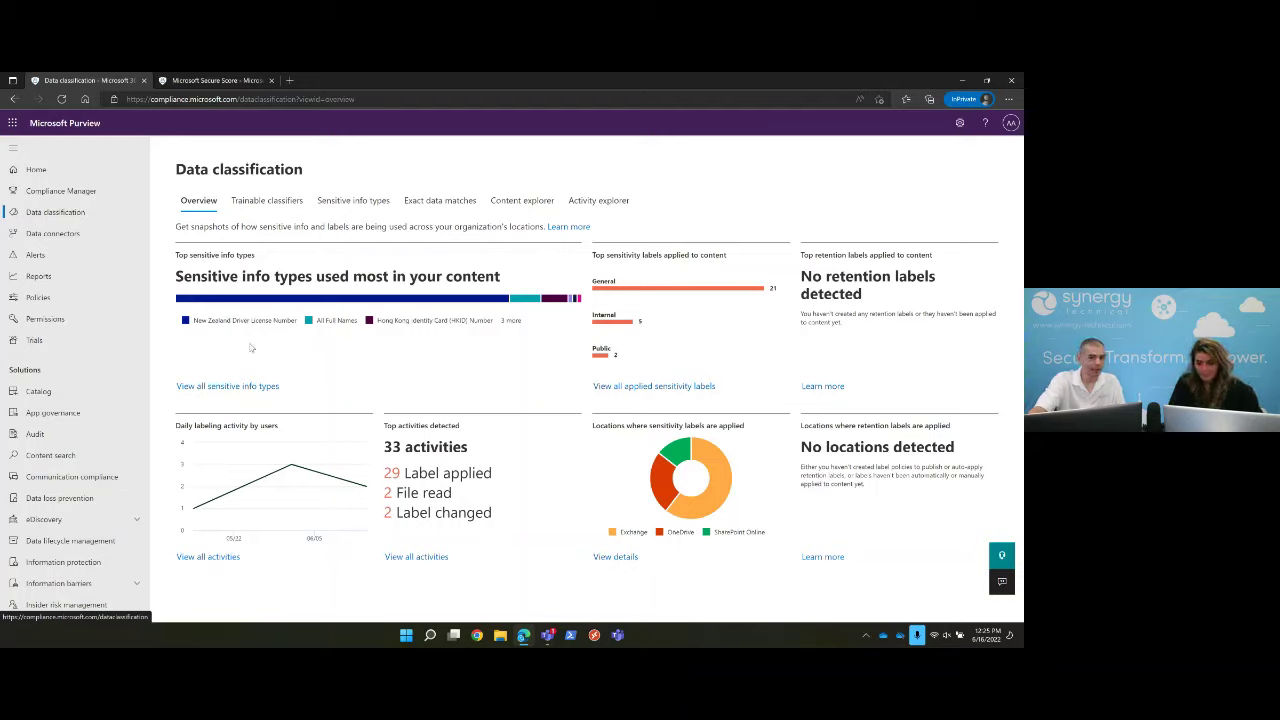
- Browse the list of sensitive info types available for data classification
click(350, 200)
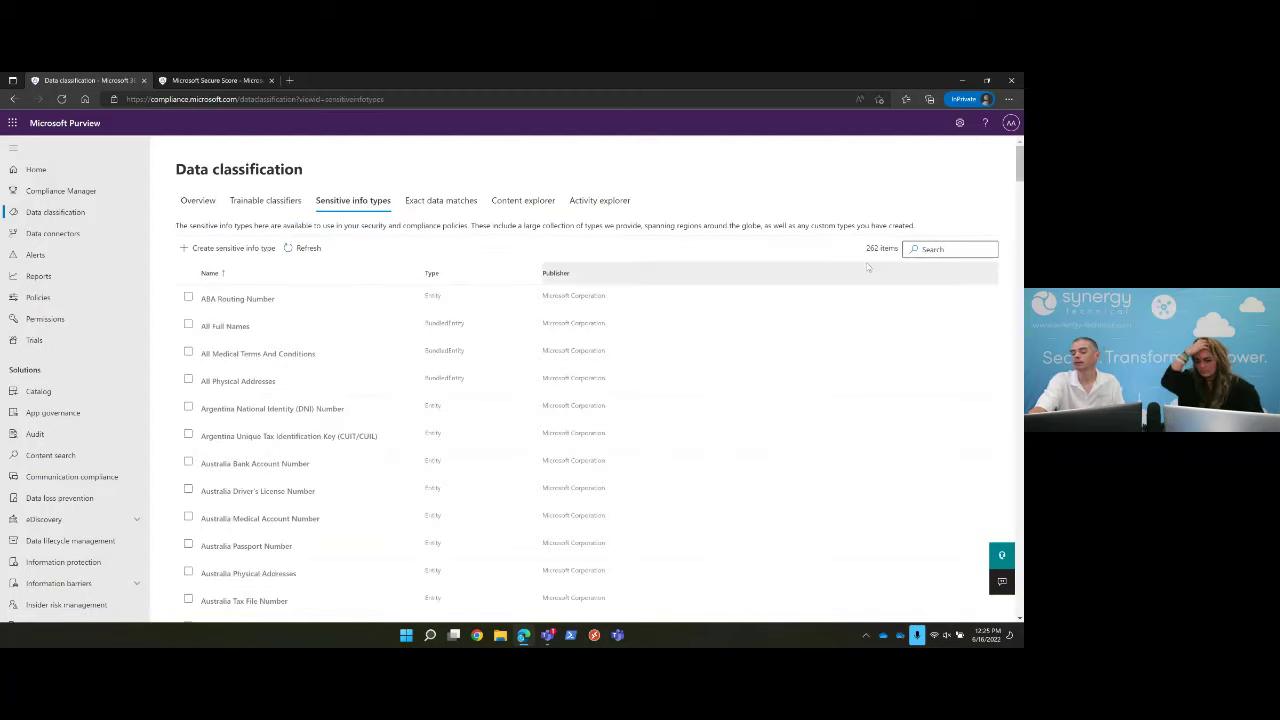
scroll(455, 315, down, 6)
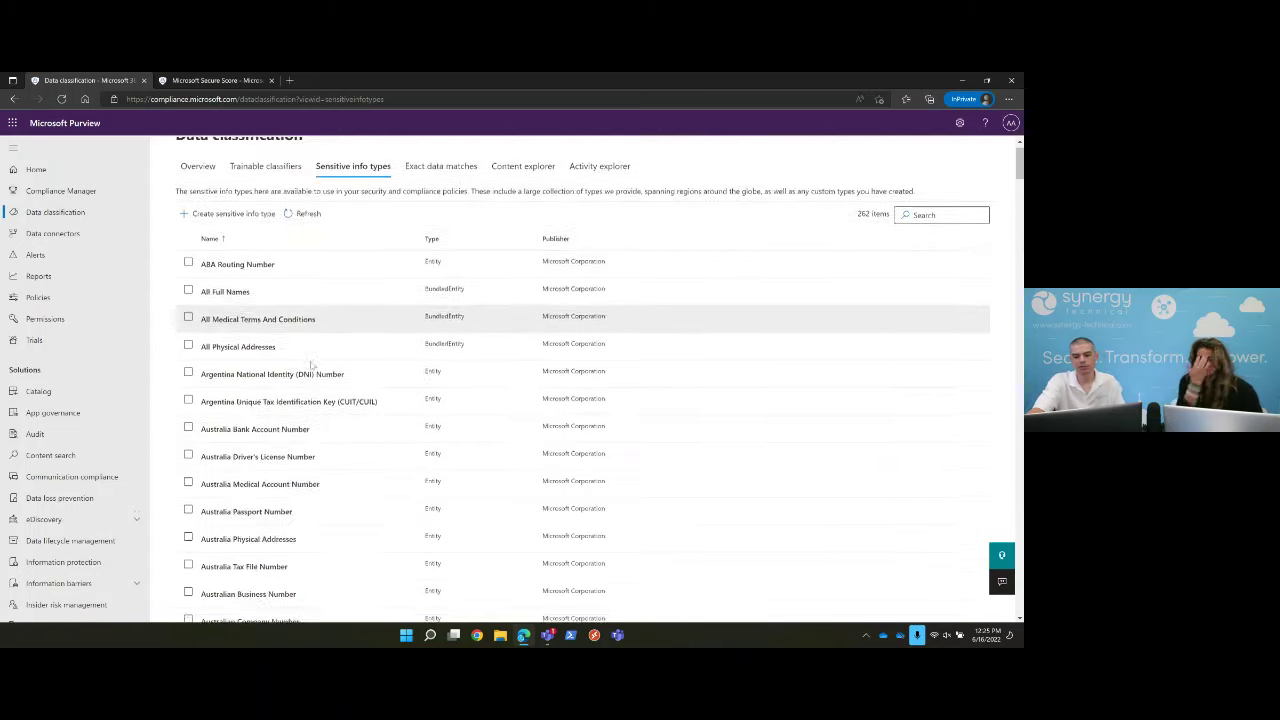
scroll(455, 315, down, 10)
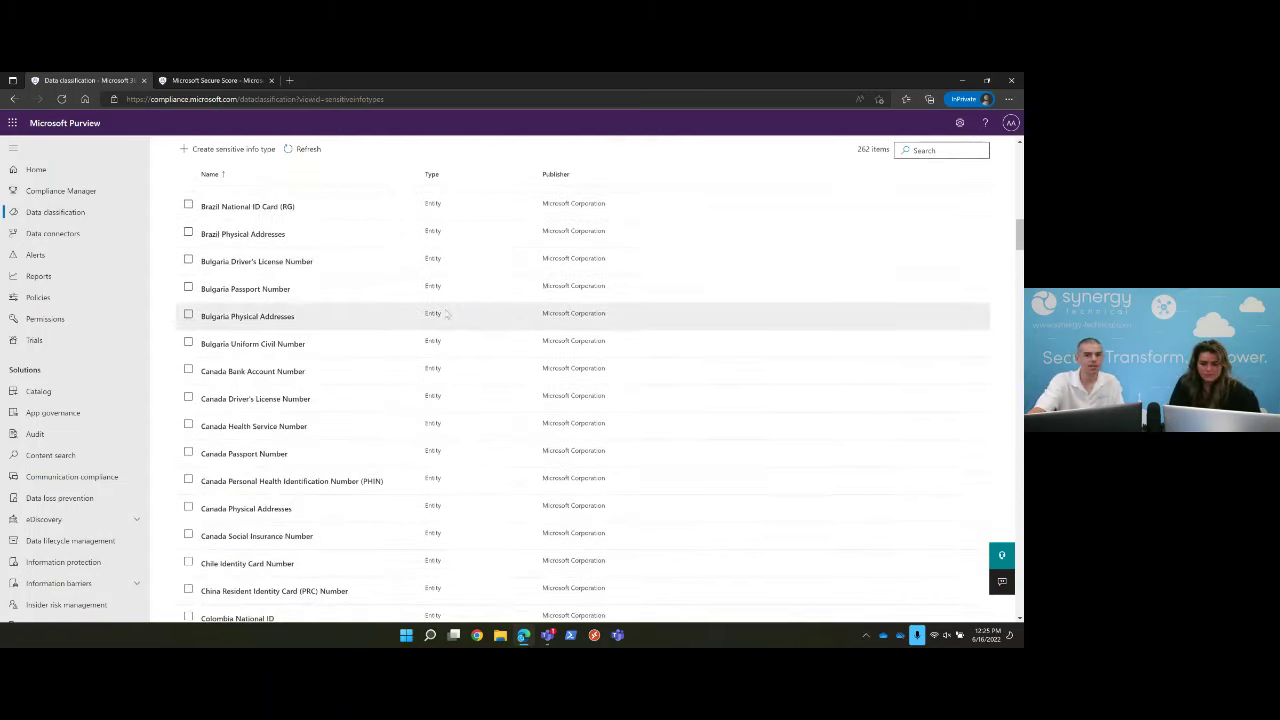
- Search the sensitive info types for "credit", review the Credit Card Number definition and its patterns, and clear the search
scroll(445, 332, down, 10)
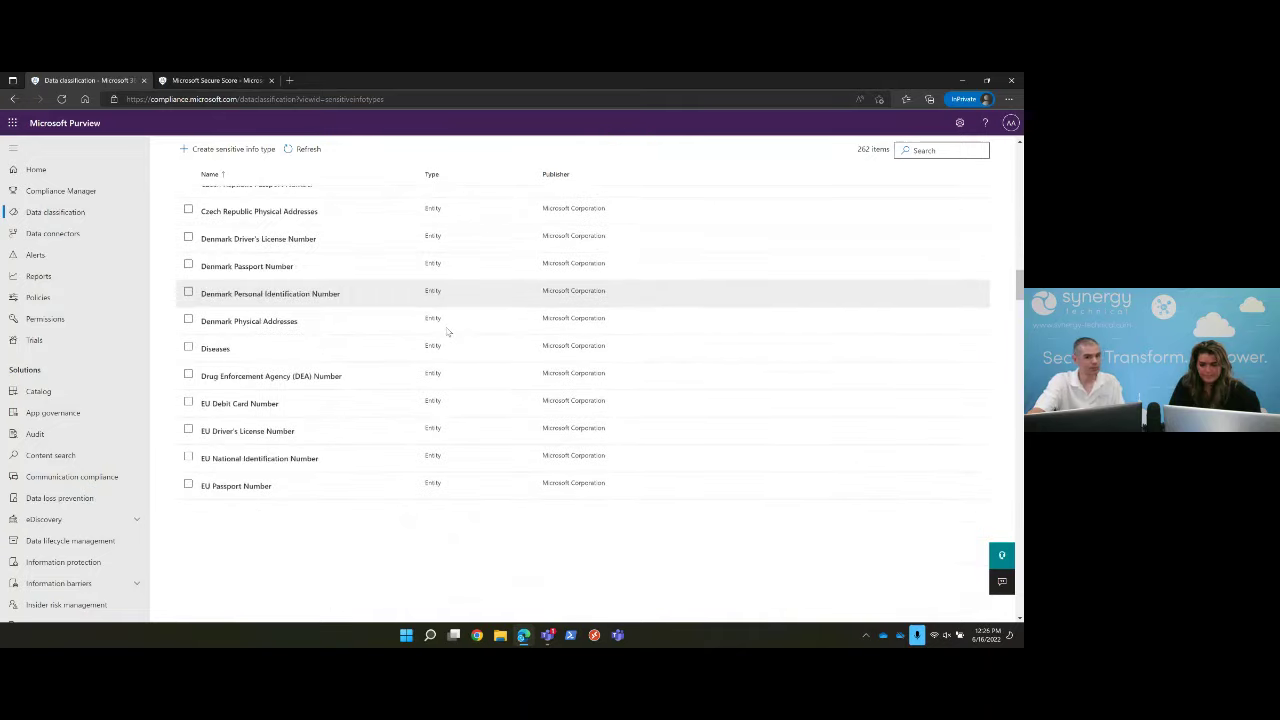
scroll(445, 332, up, 10)
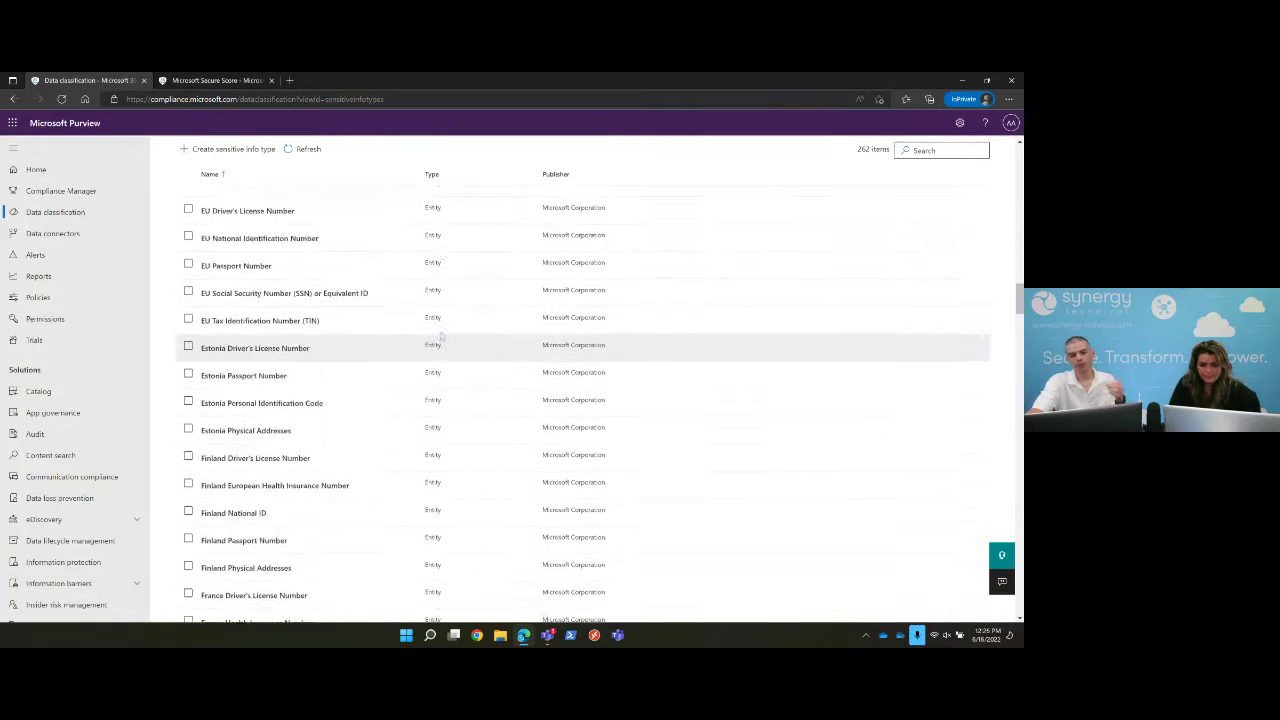
scroll(438, 330, up, 10)
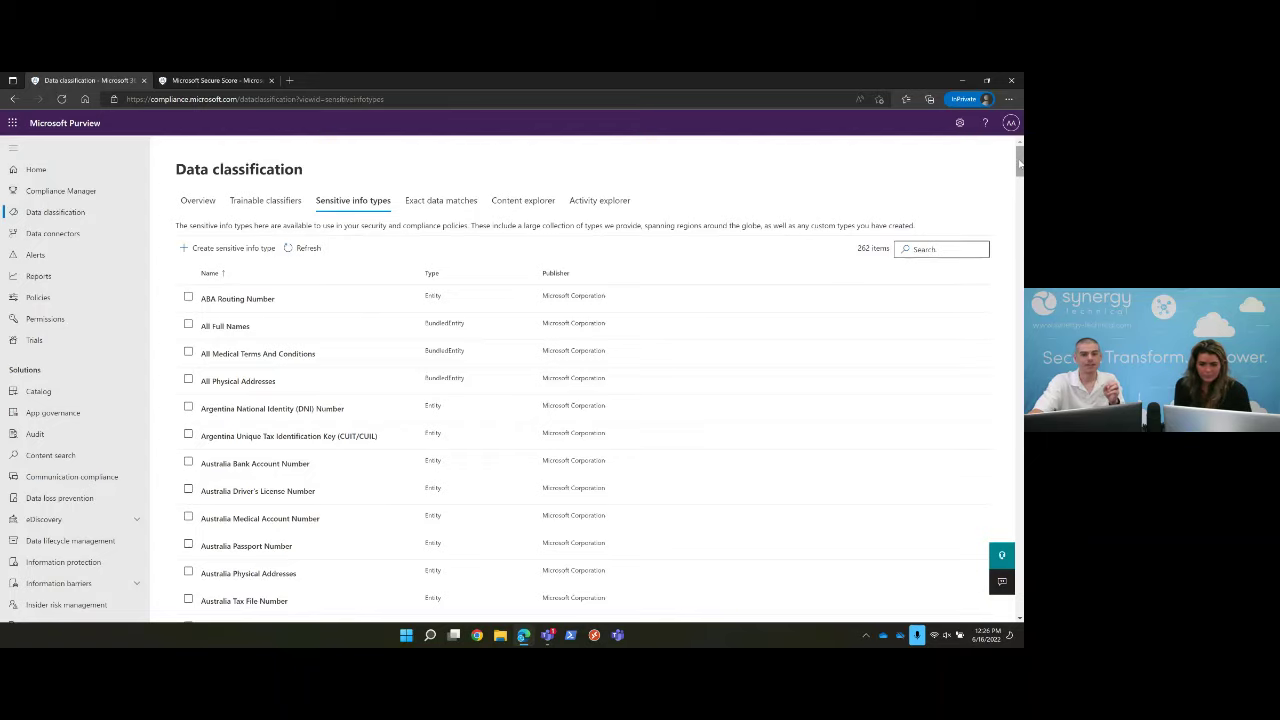
drag(1019, 163, 963, 165)
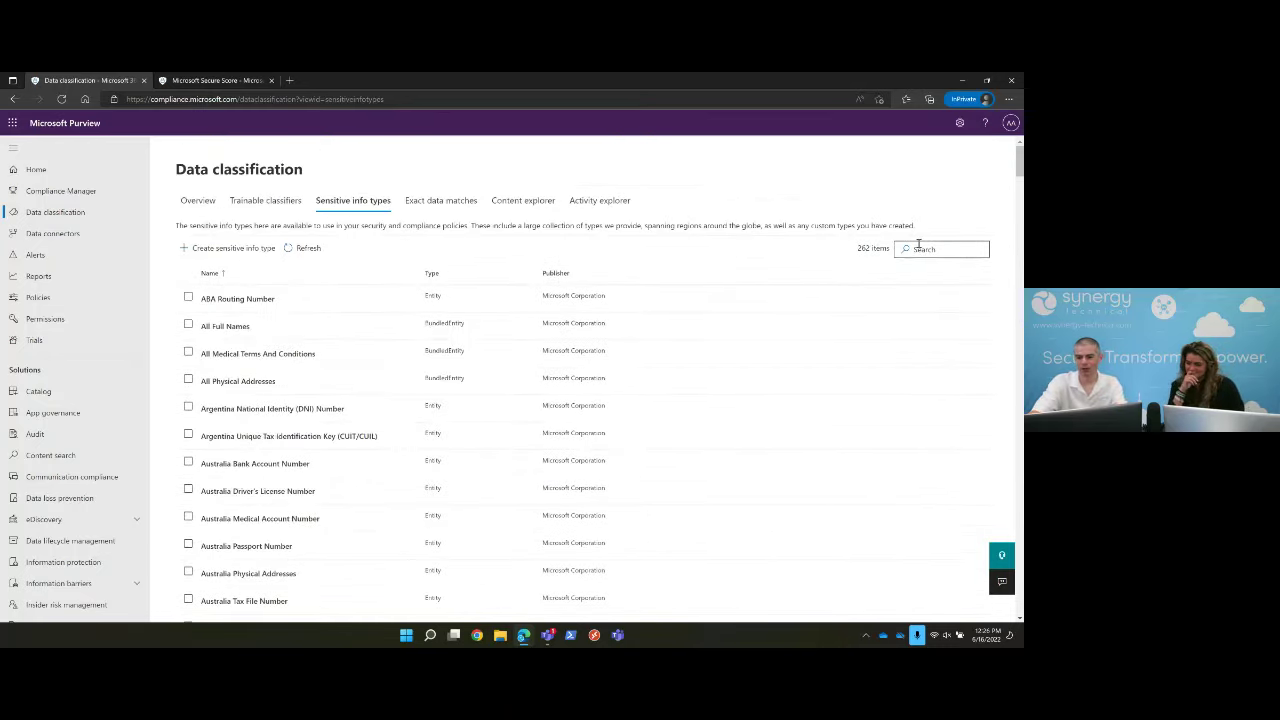
click(916, 246)
text(credit)
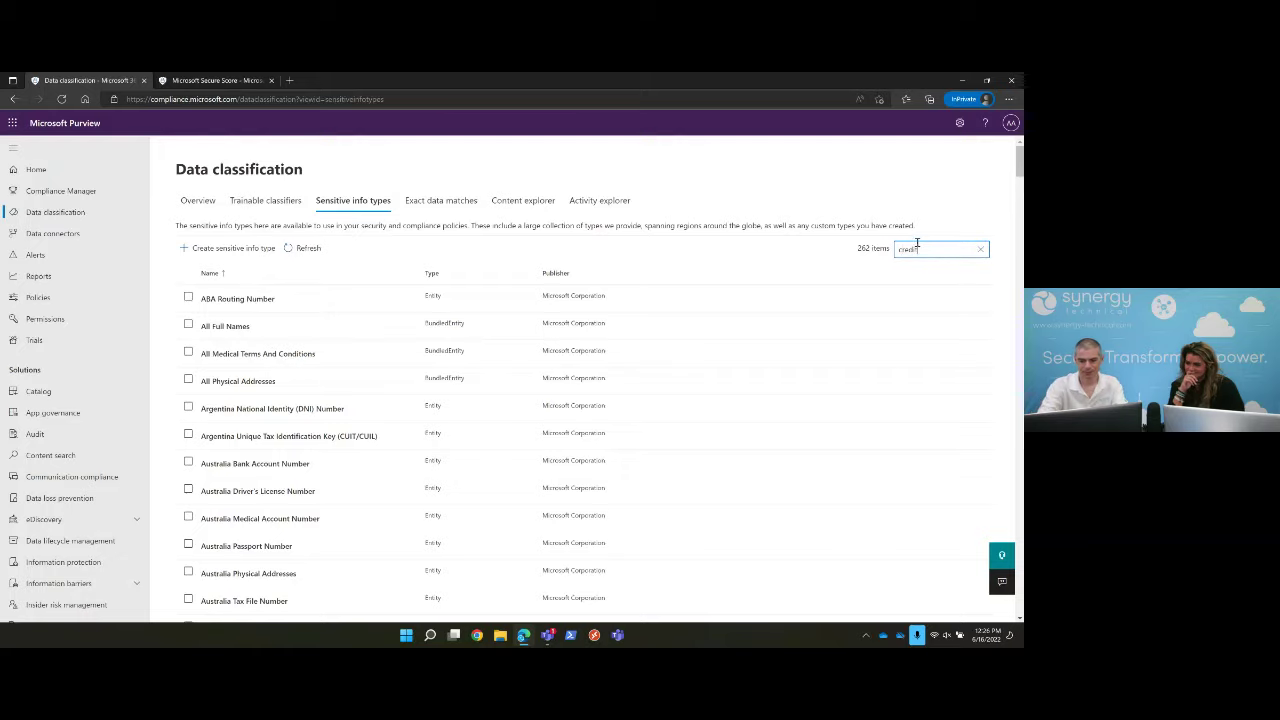
click(219, 299)
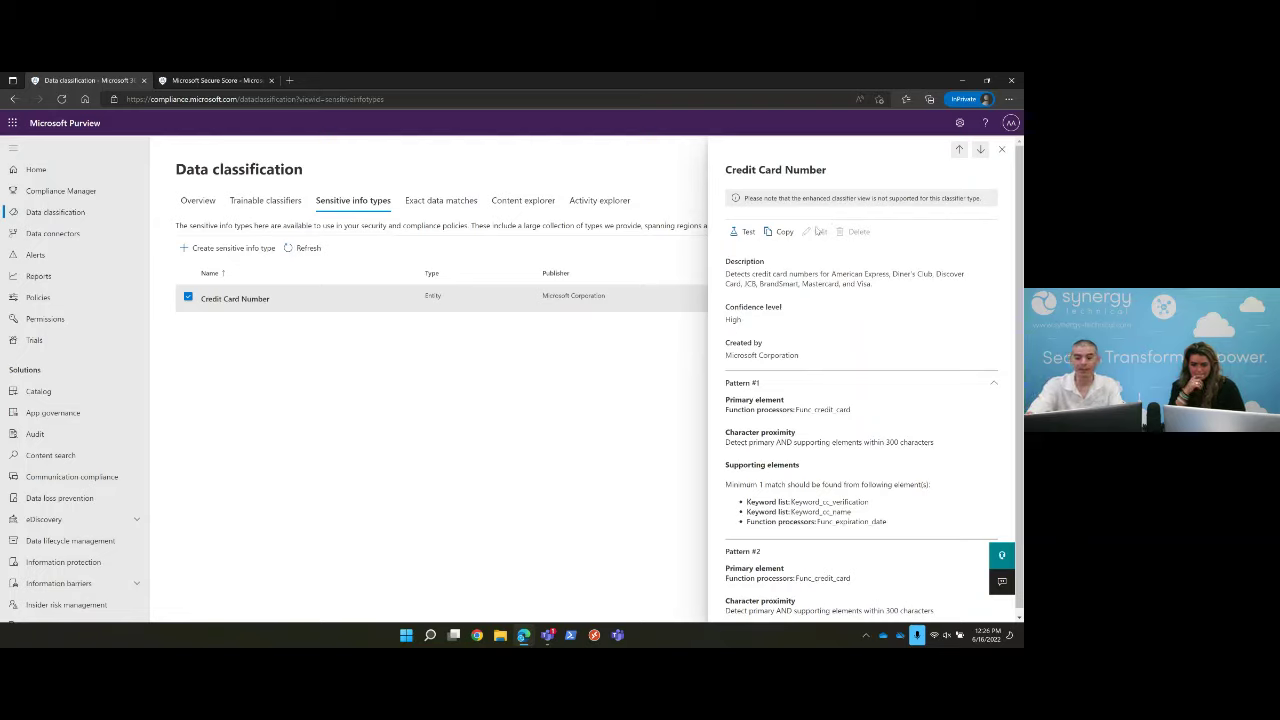
scroll(840, 331, down, 1)
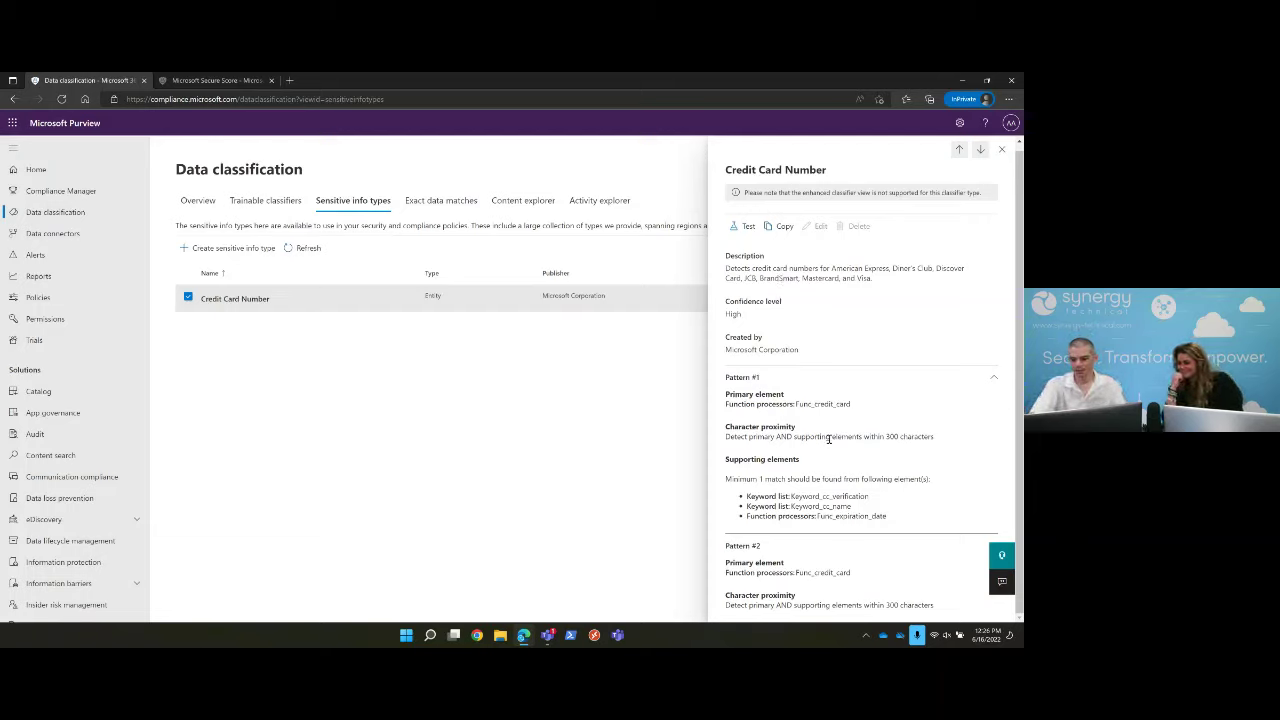
click(1001, 149)
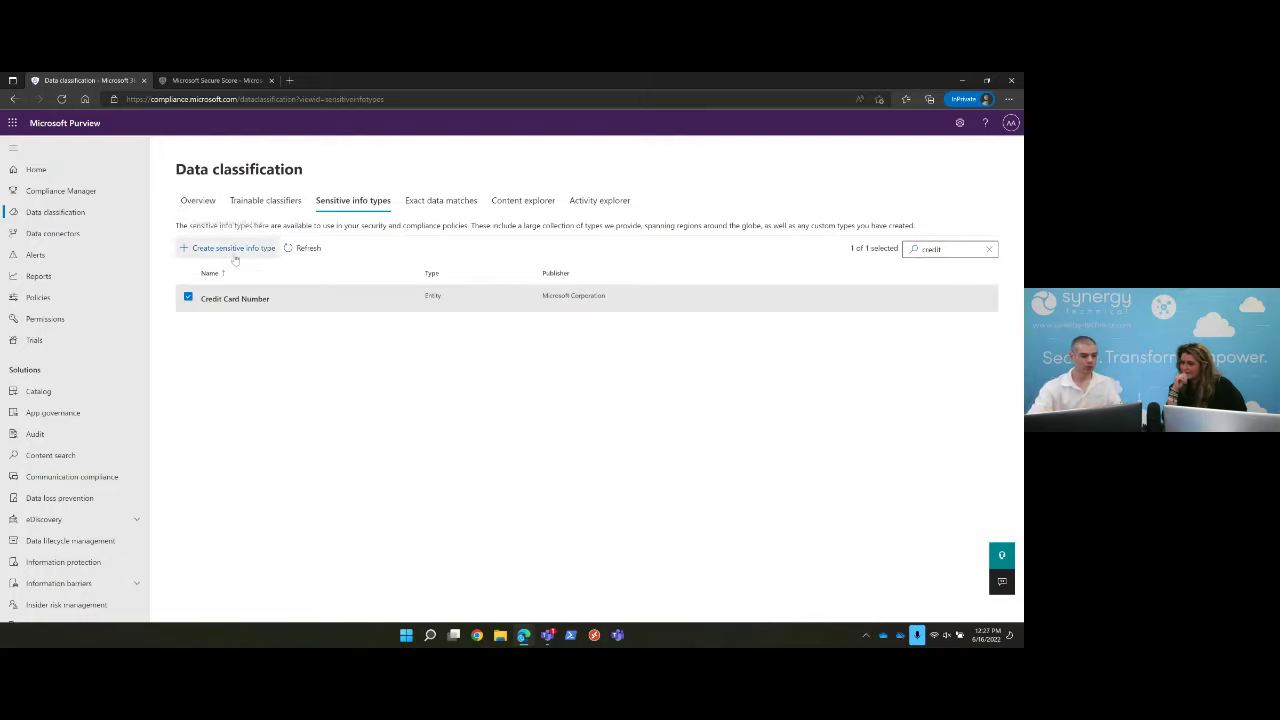
click(989, 249)
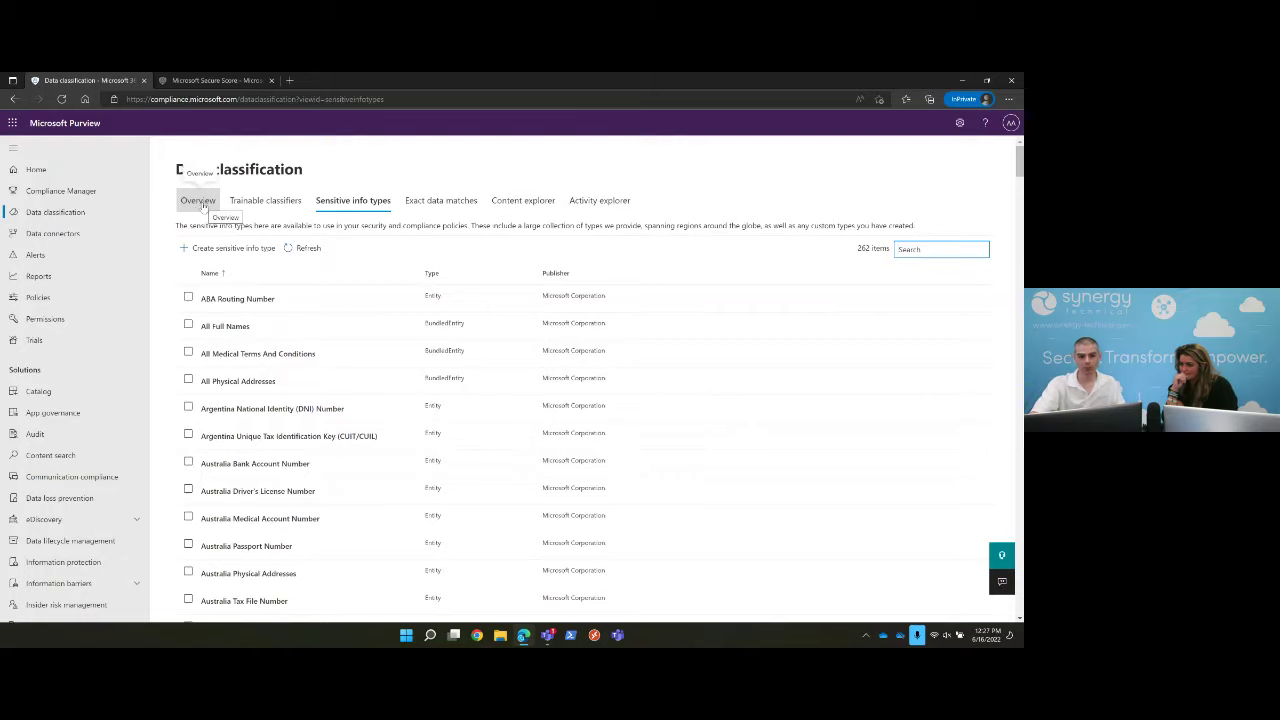
- Filter the trainable classifiers to the English language and review the published classifiers
click(282, 205)
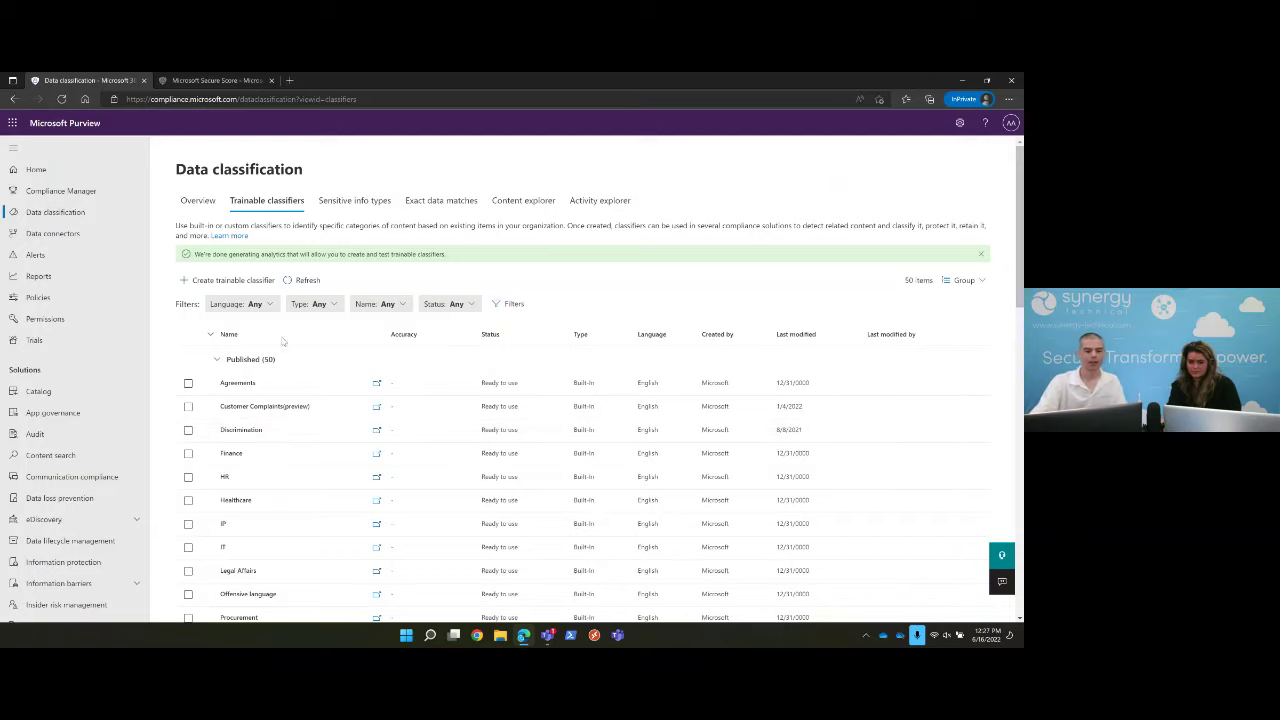
click(240, 303)
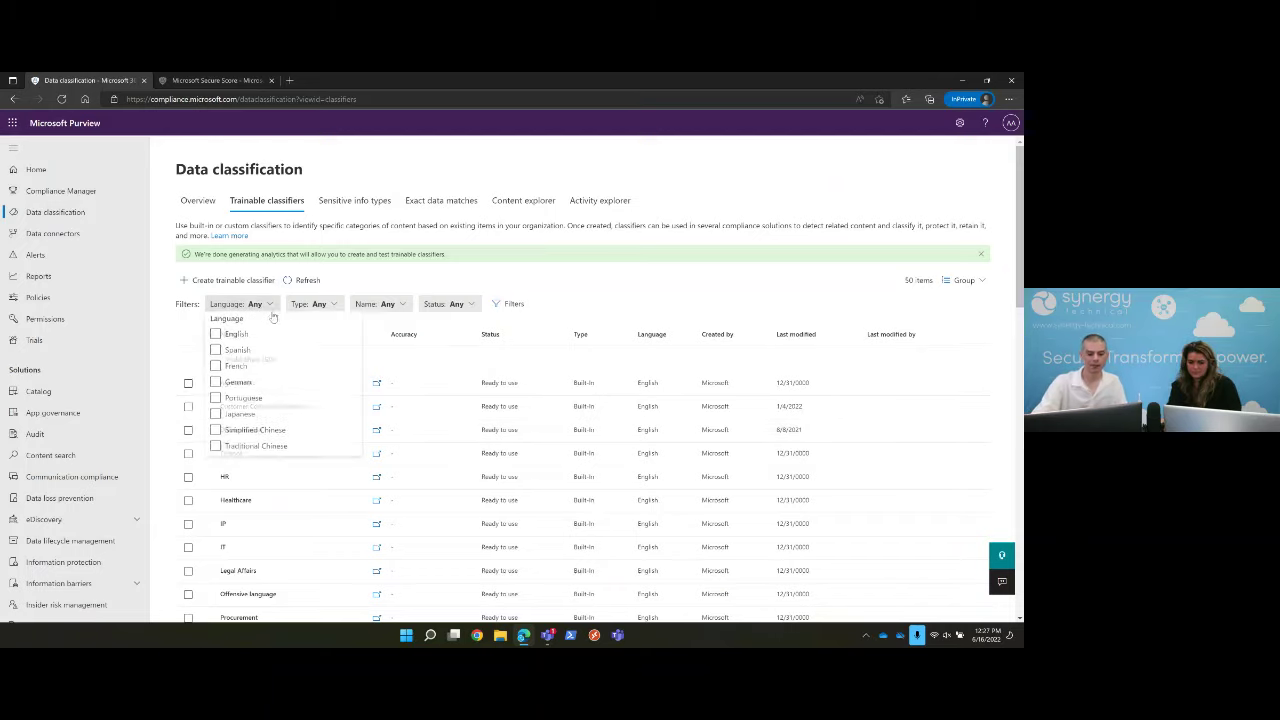
click(215, 336)
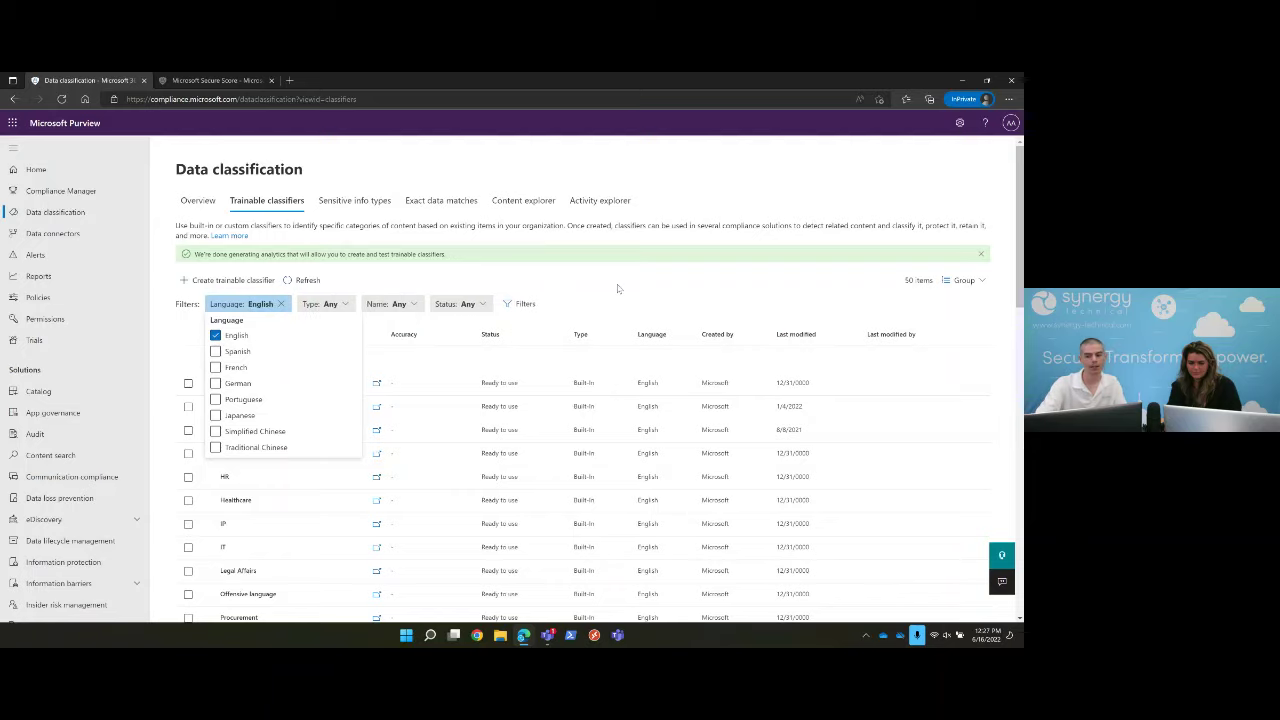
click(617, 289)
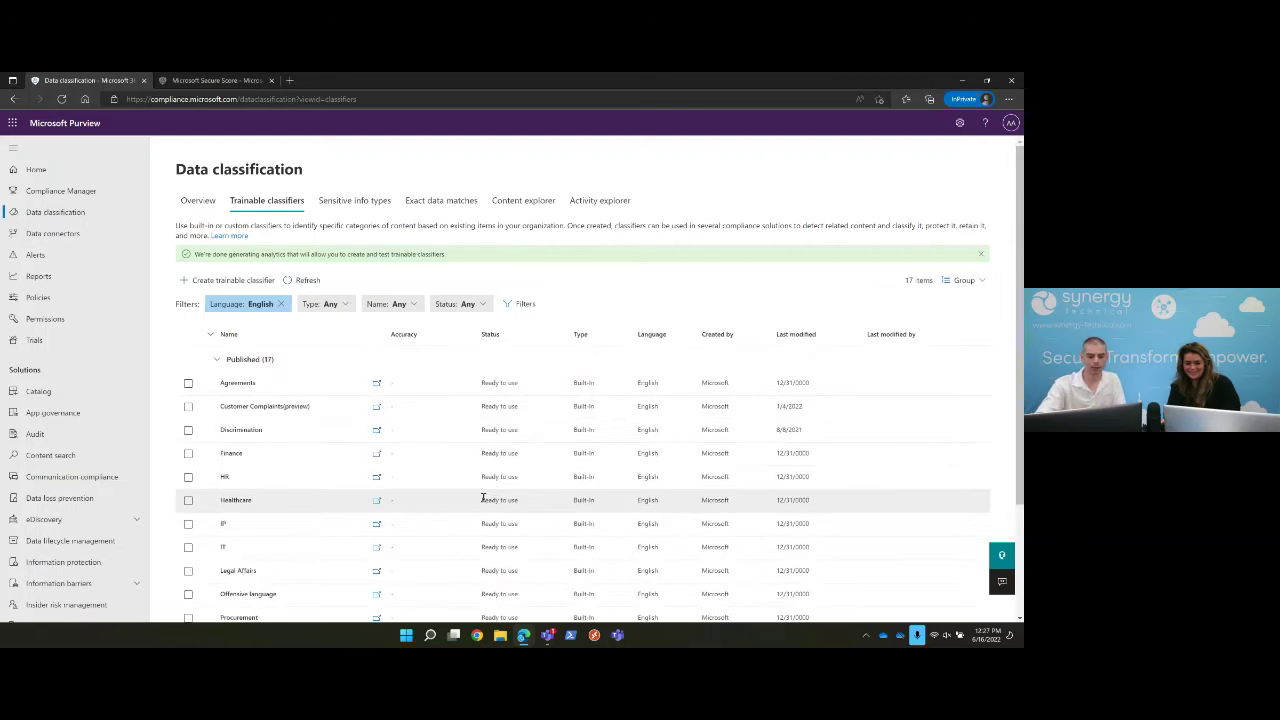
scroll(350, 418, down, 2)
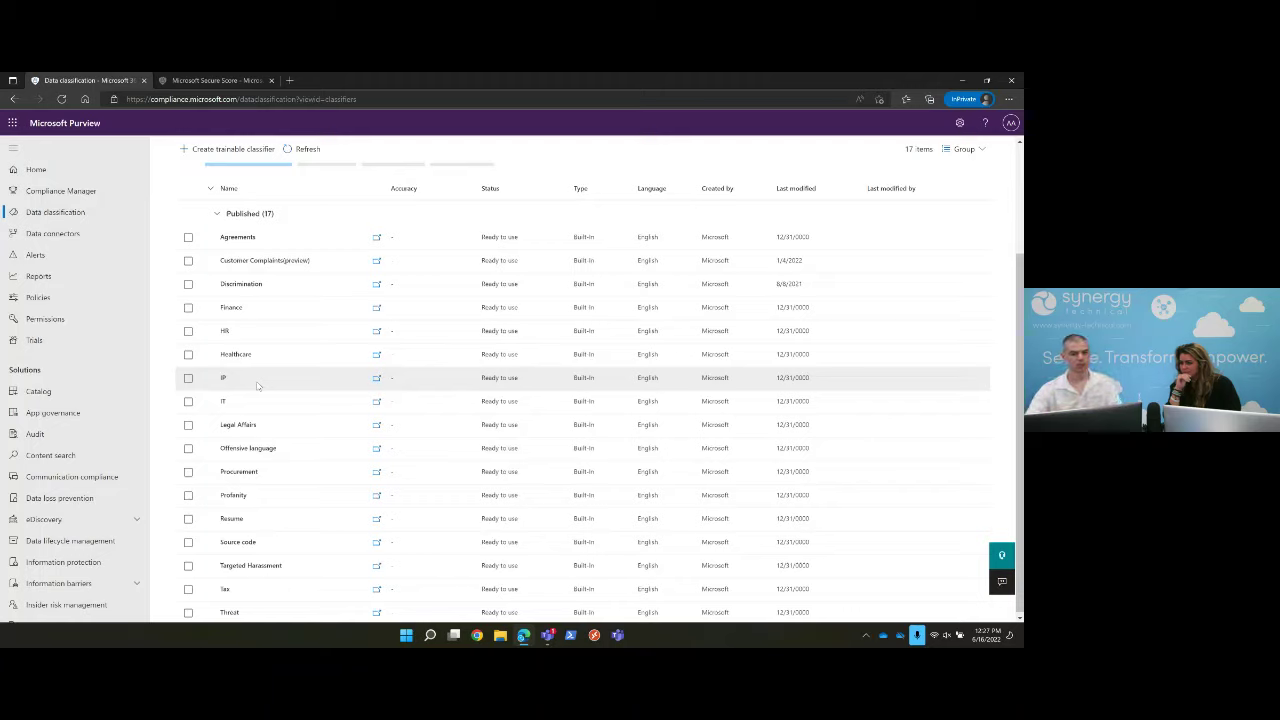
scroll(243, 423, up, 3)
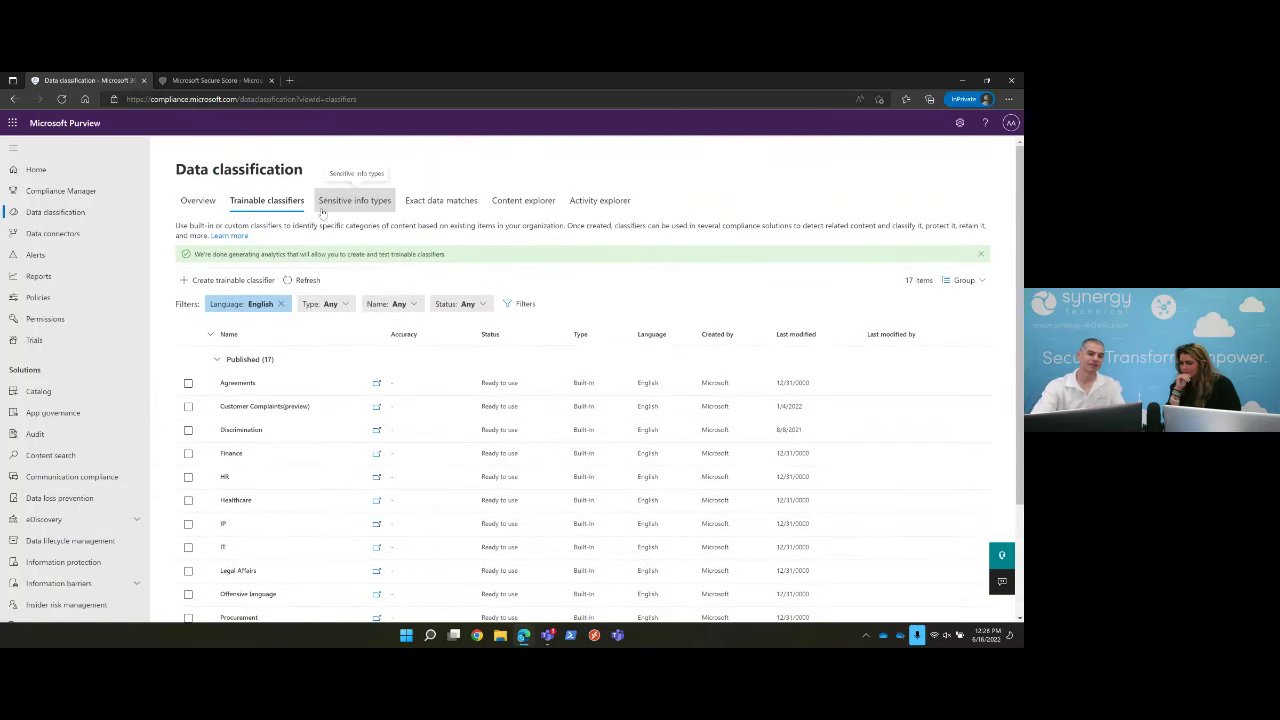
- In Content explorer, show the locations for Hong Kong Identity Card (HKID) Number and select the Exchange location
click(519, 201)
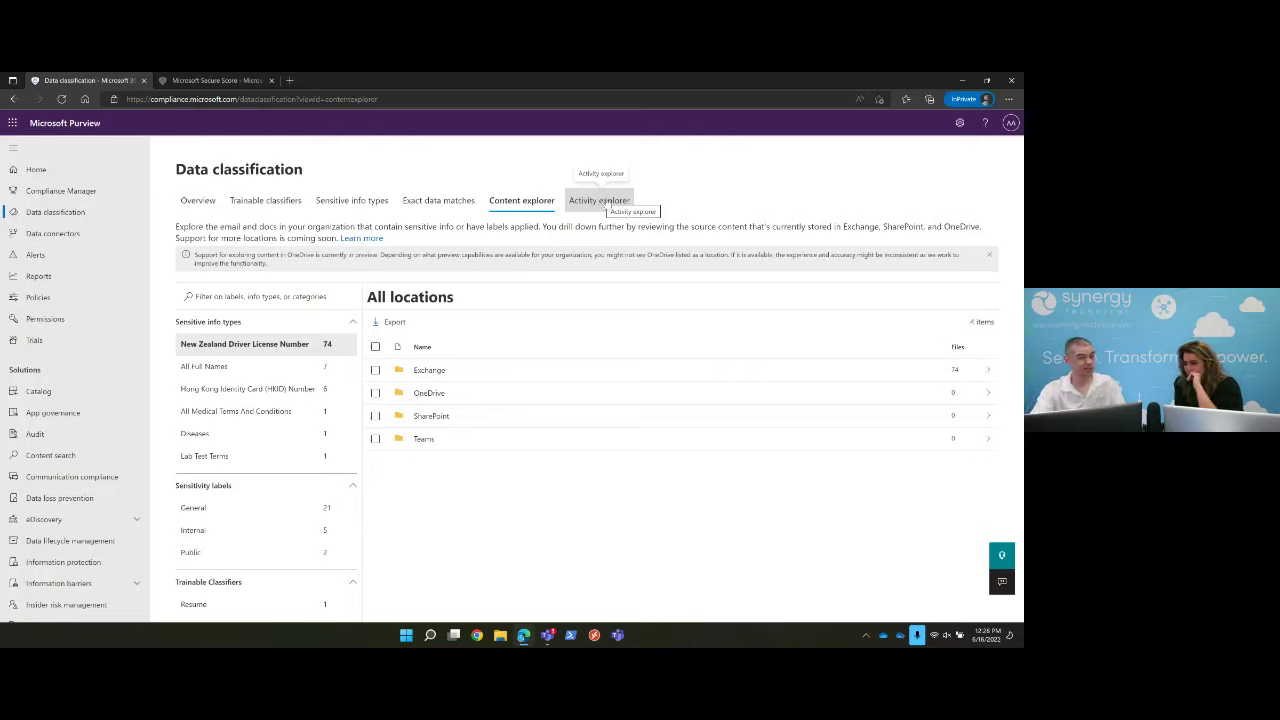
click(216, 389)
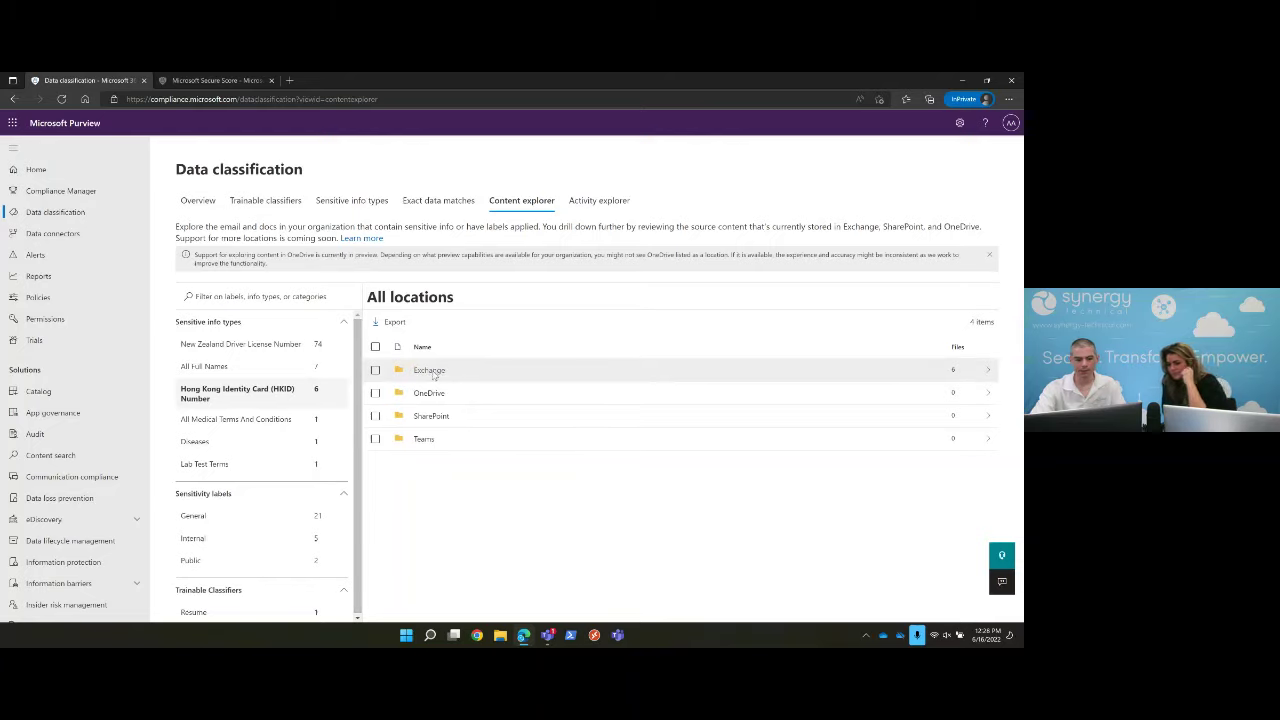
click(375, 370)
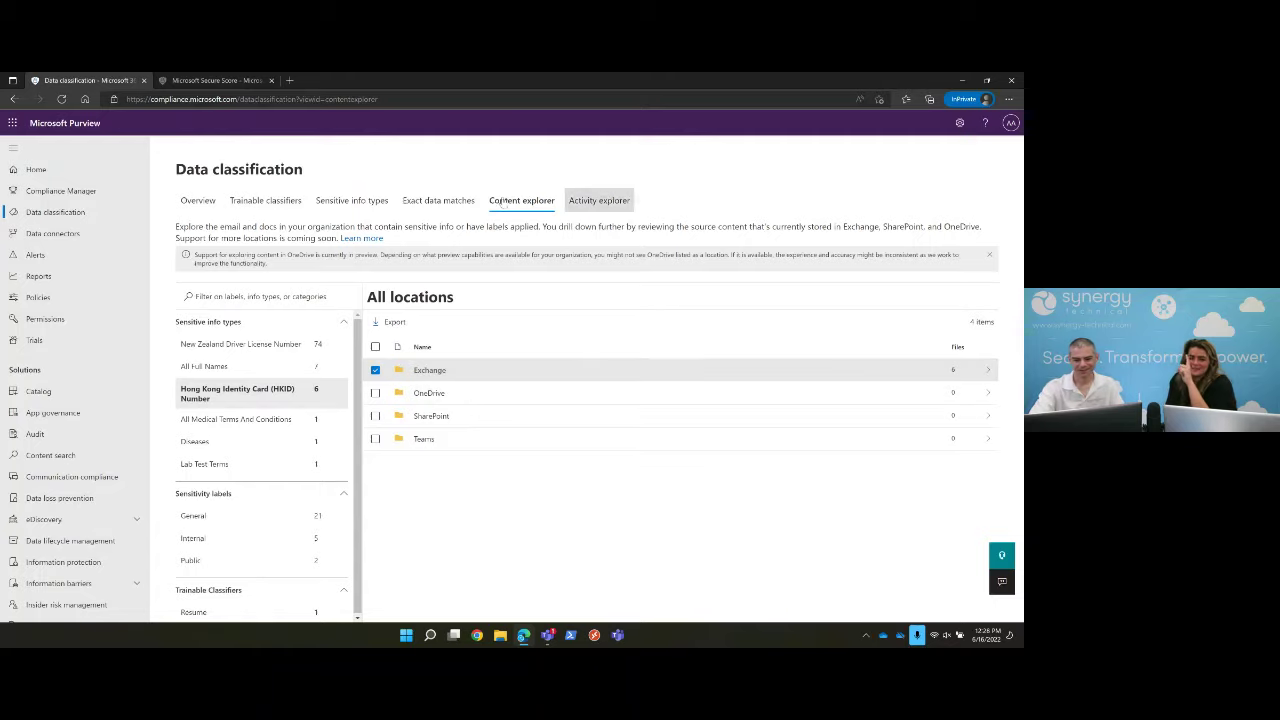
- Review the labeling and file activity chart and the activity list in Activity explorer
click(583, 200)
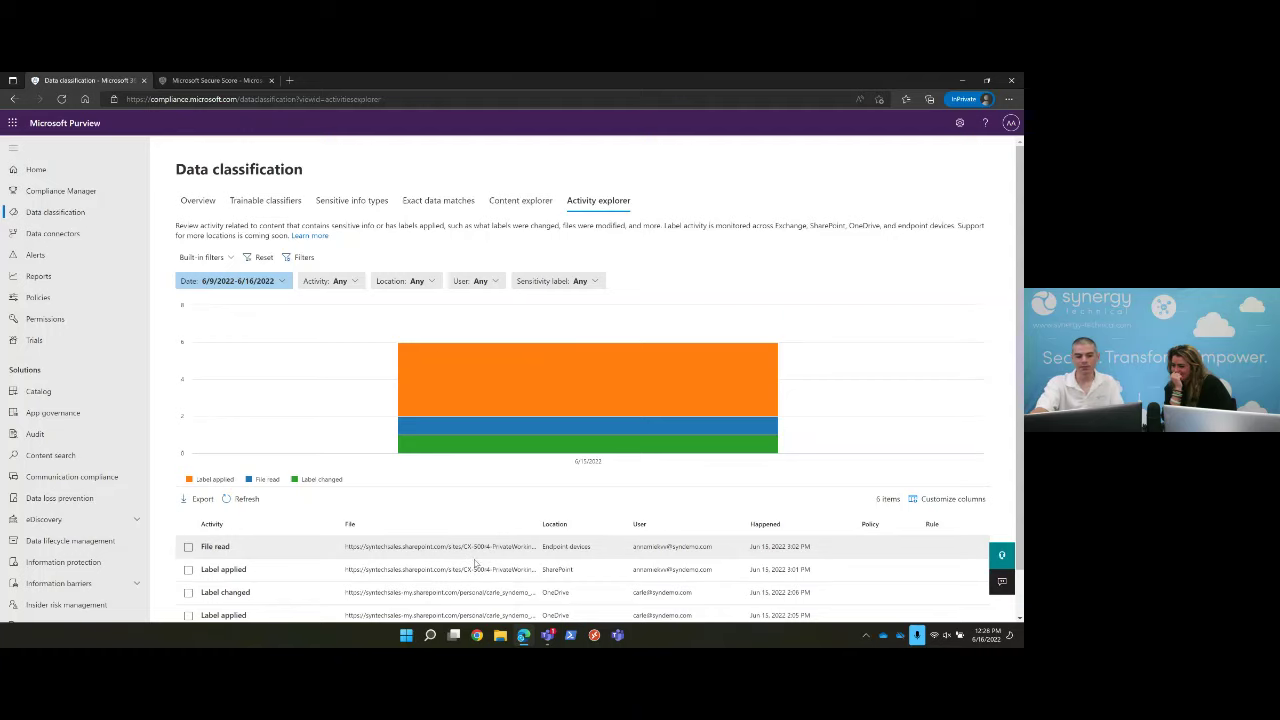
scroll(478, 561, down, 1)
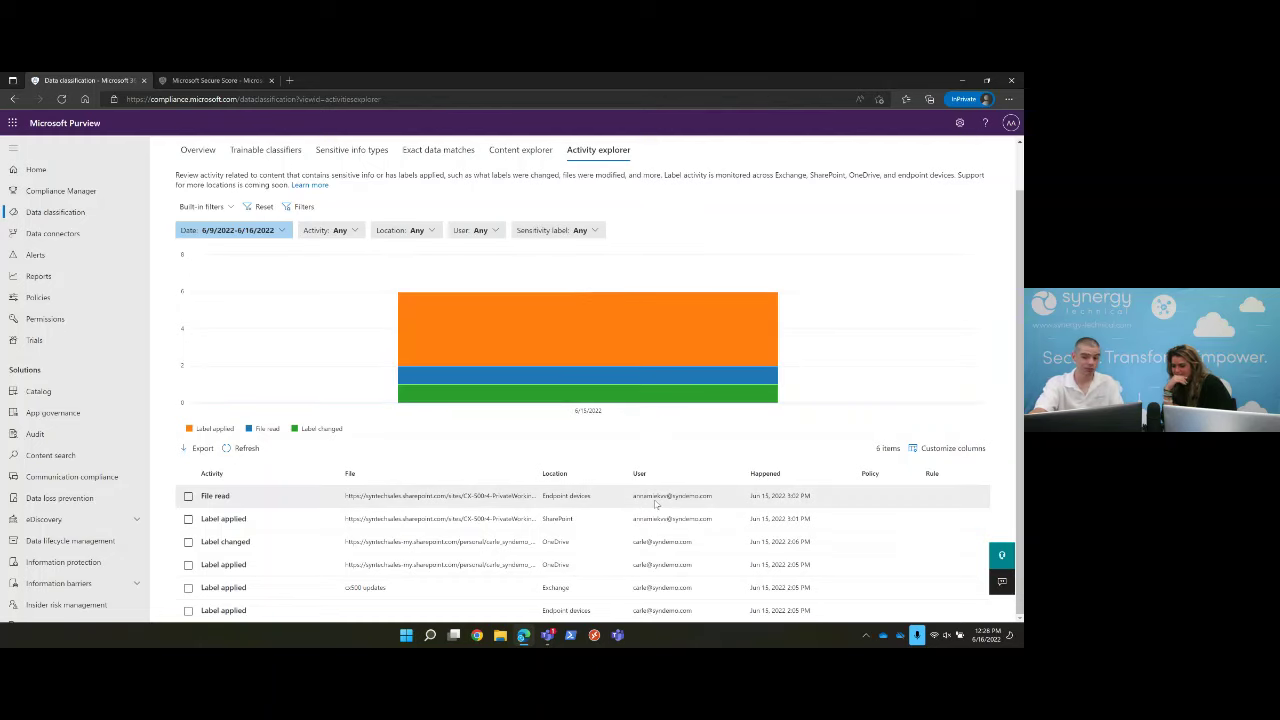
scroll(556, 250, up, 1)
- Revisit Content explorer, and examine the top sensitivity labels and activities in the Data classification overview
click(520, 201)
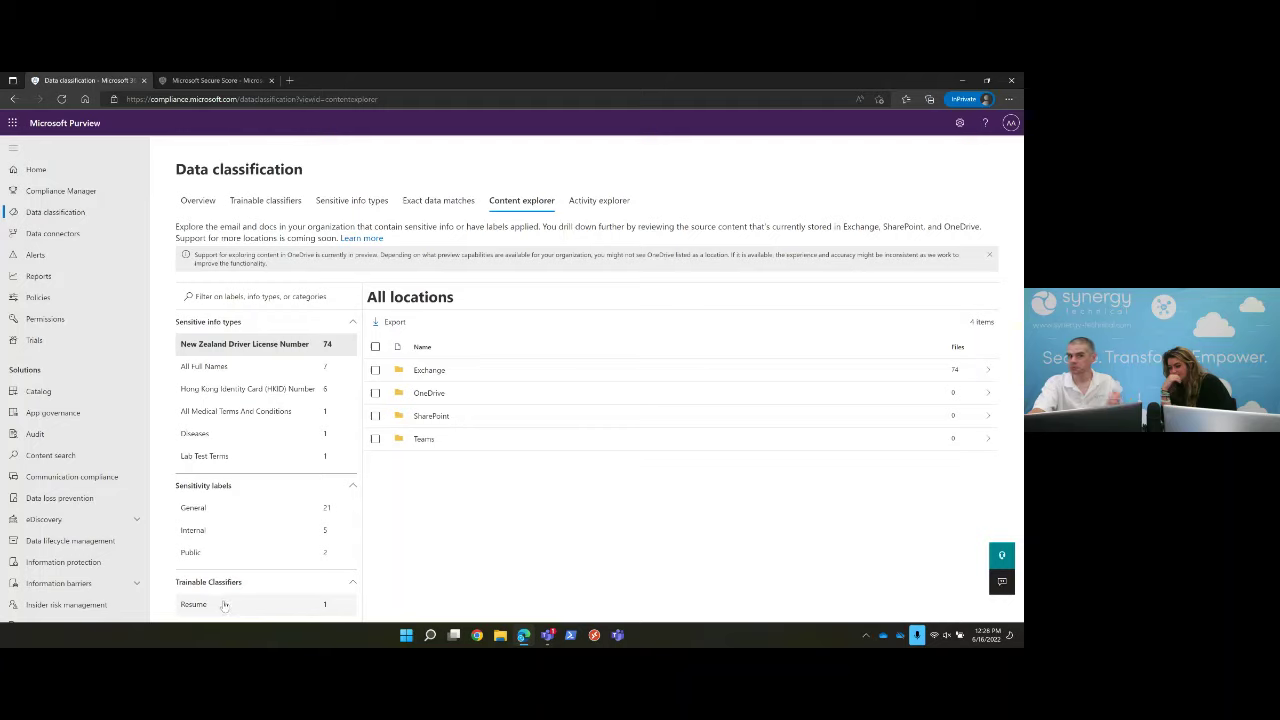
click(201, 202)
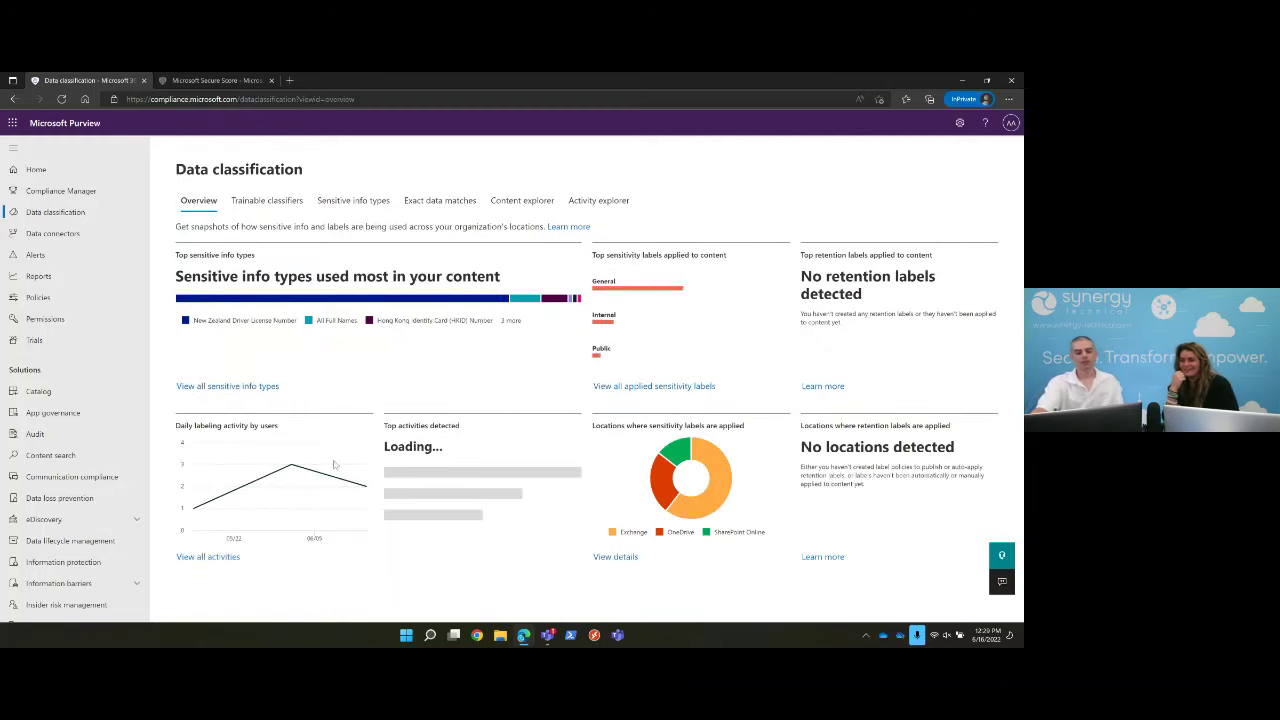
mouse_move(335, 450)
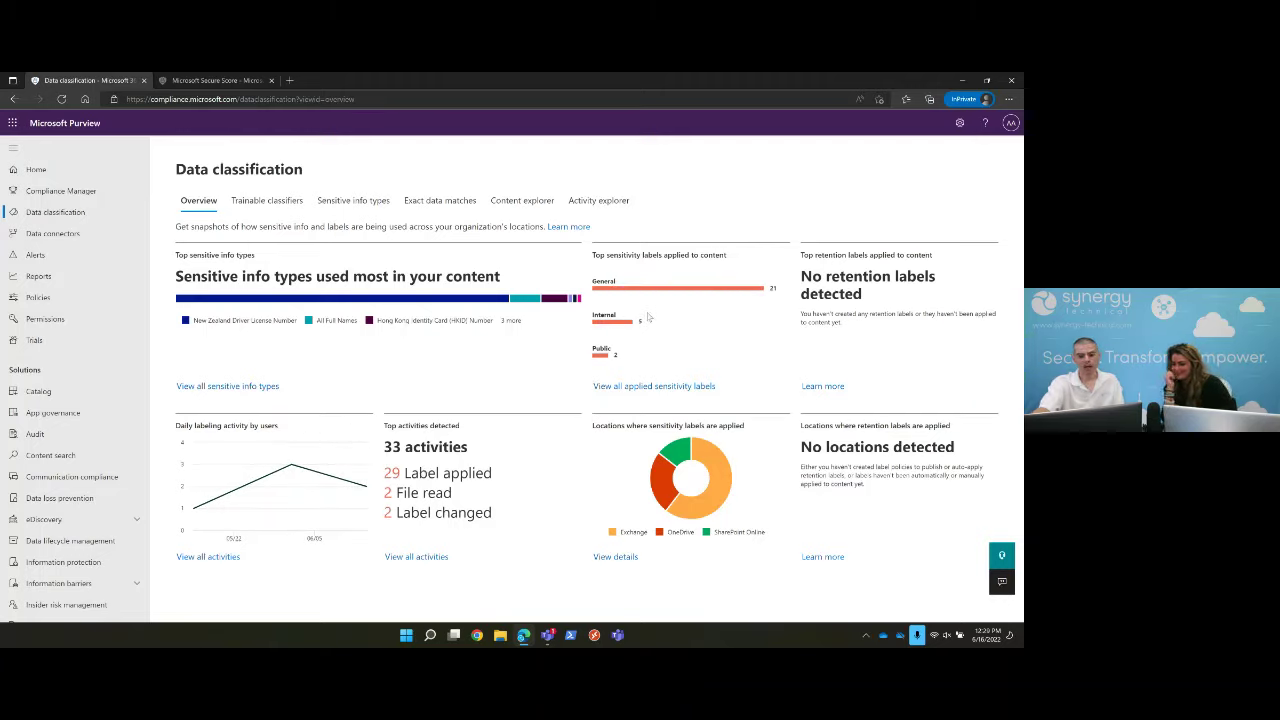
mouse_move(655, 268)
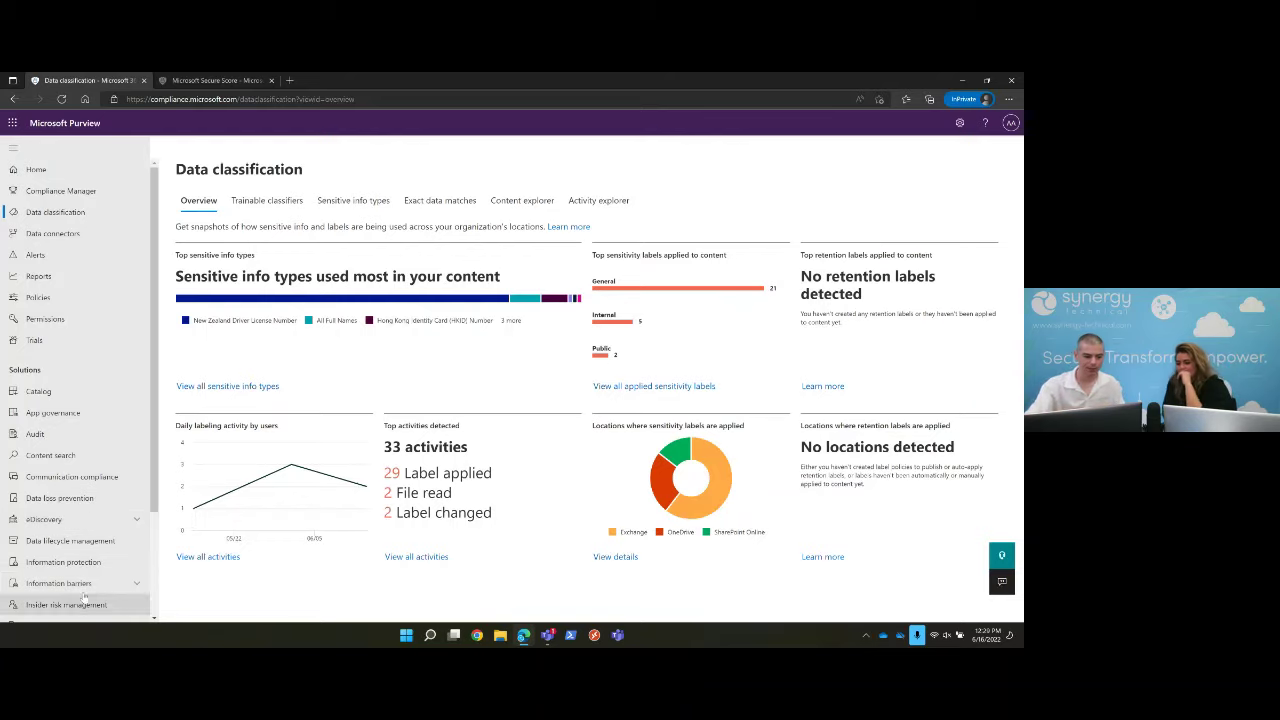
- Review the Information protection labels with the Confidential and Highly Confidential sublabels expanded, and view the label policies
click(78, 558)
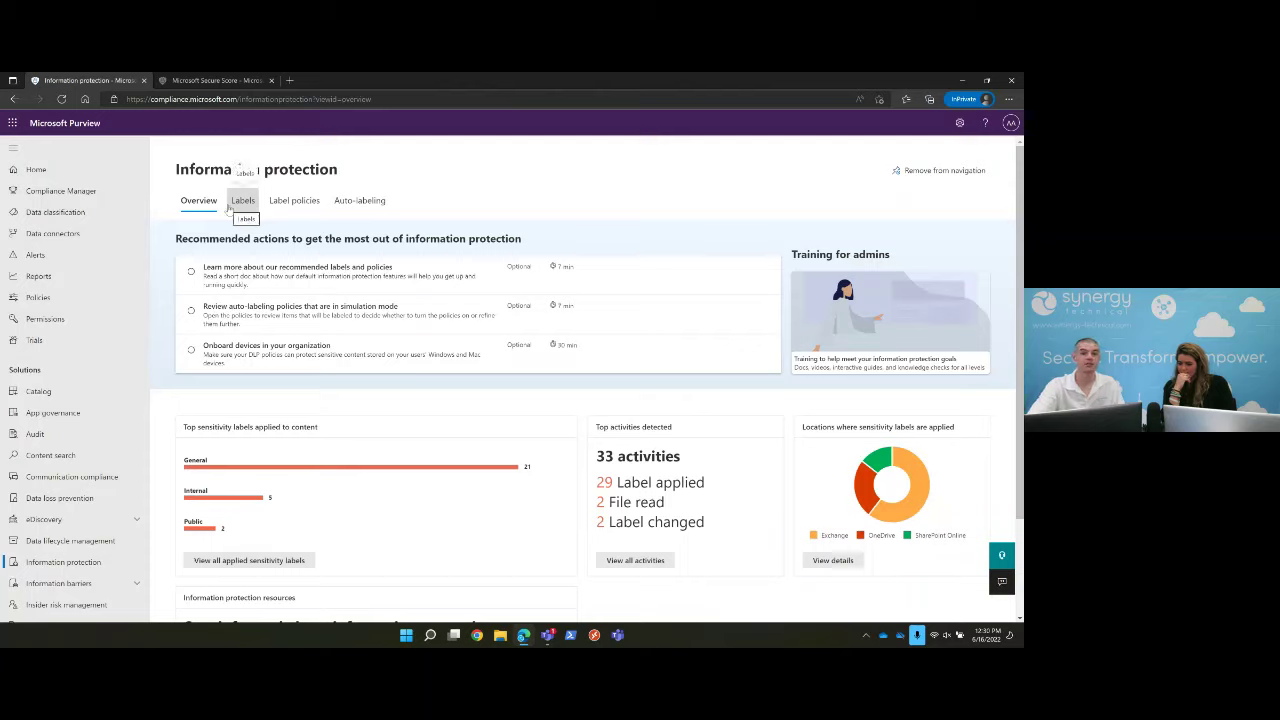
click(240, 204)
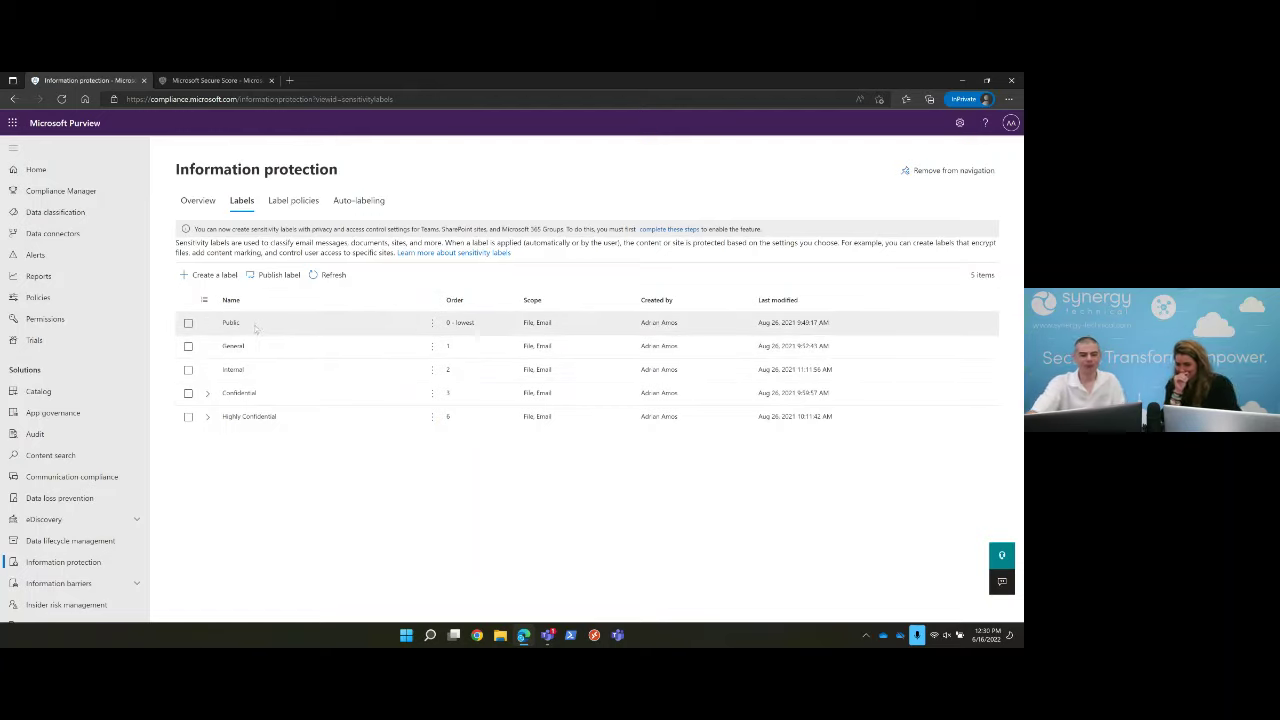
click(207, 416)
click(207, 393)
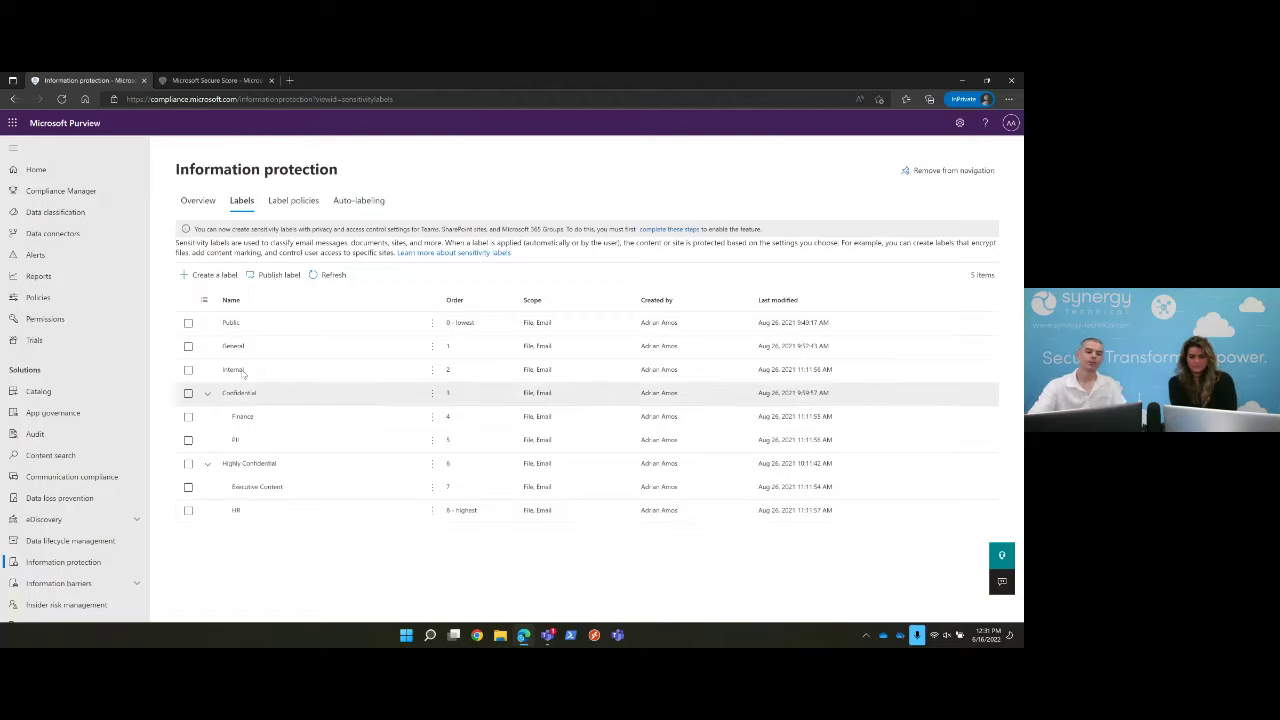
click(293, 201)
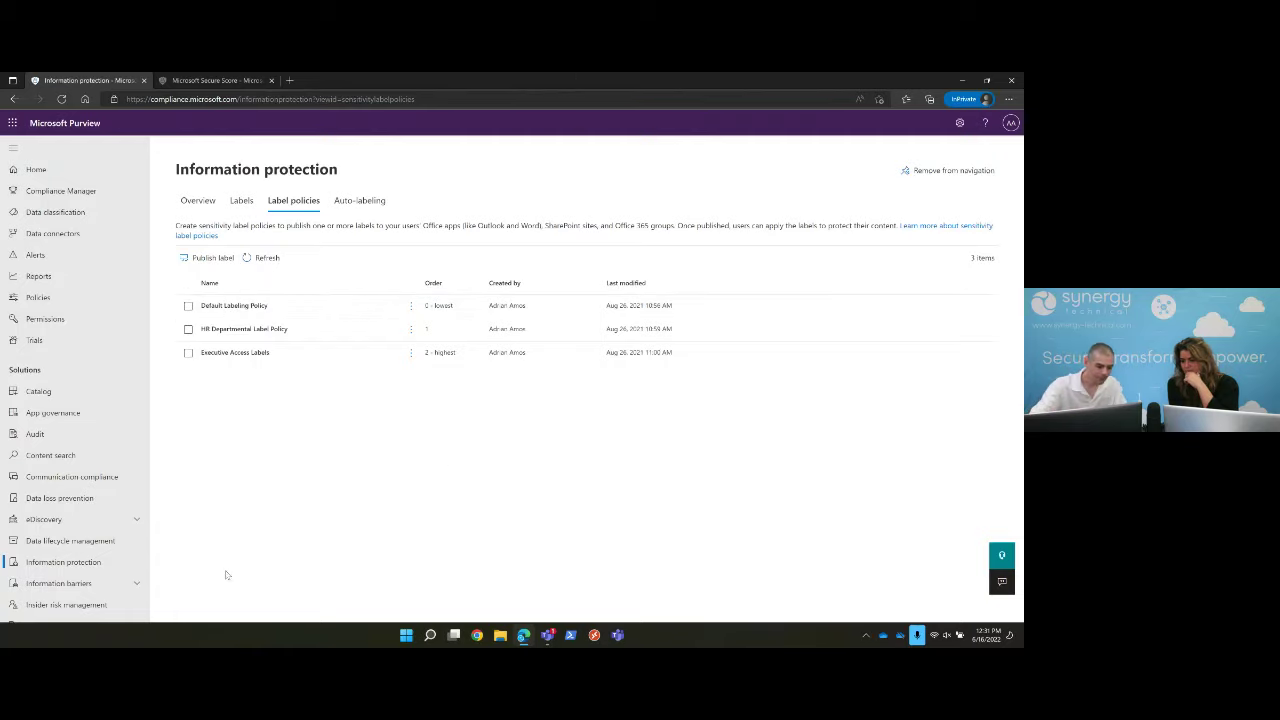
- Review the retention policies and retention labels in Data lifecycle management
click(49, 541)
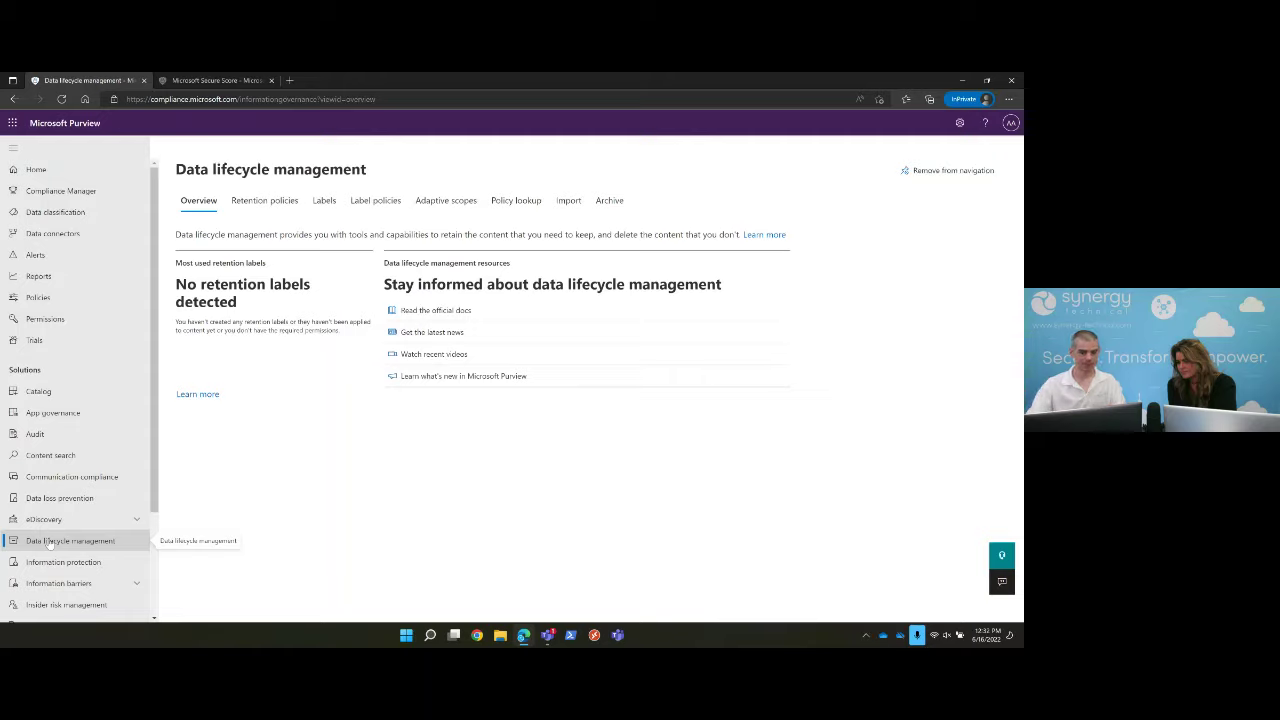
click(272, 202)
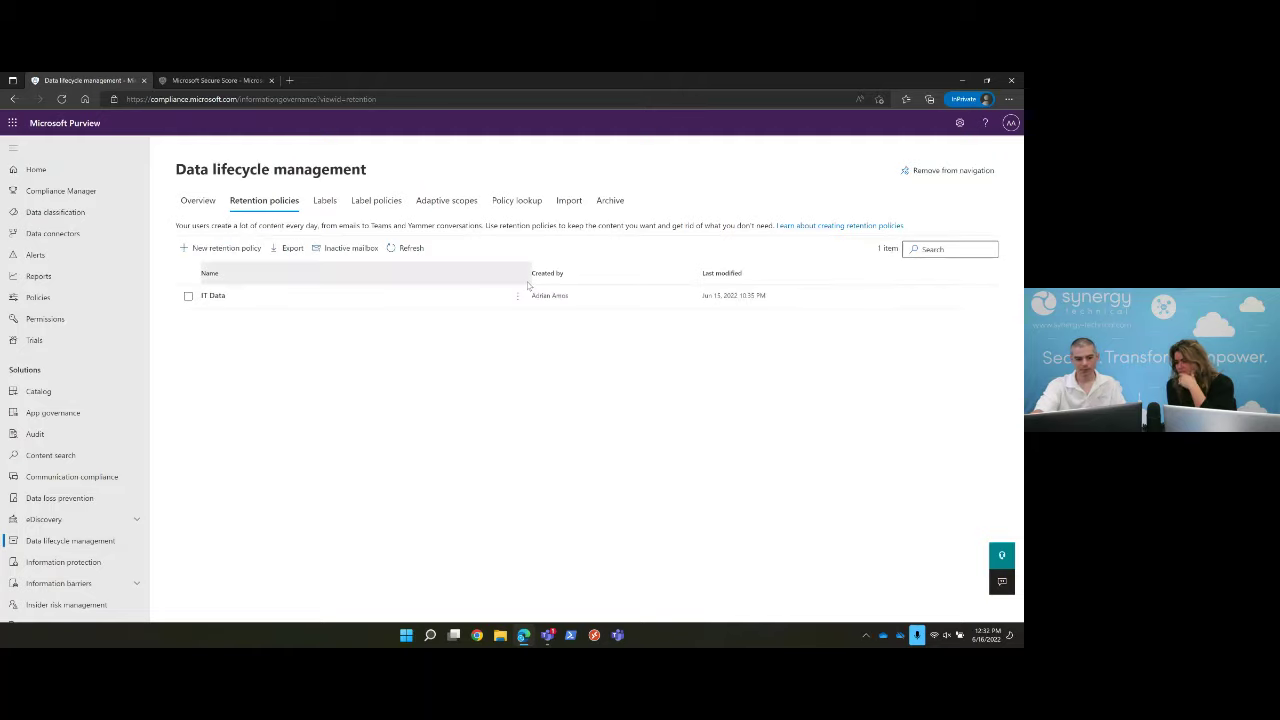
click(330, 202)
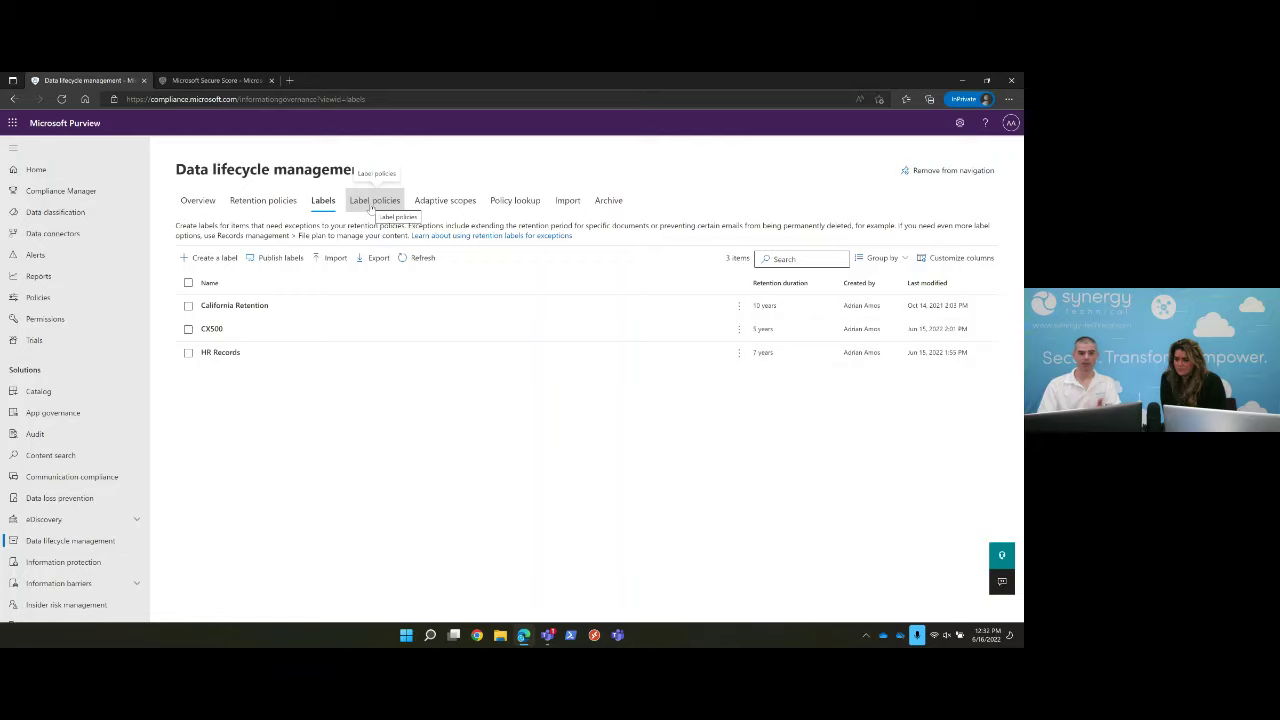
- Revisit the Data classification overview, and review the adaptive scopes in Data lifecycle management
click(87, 214)
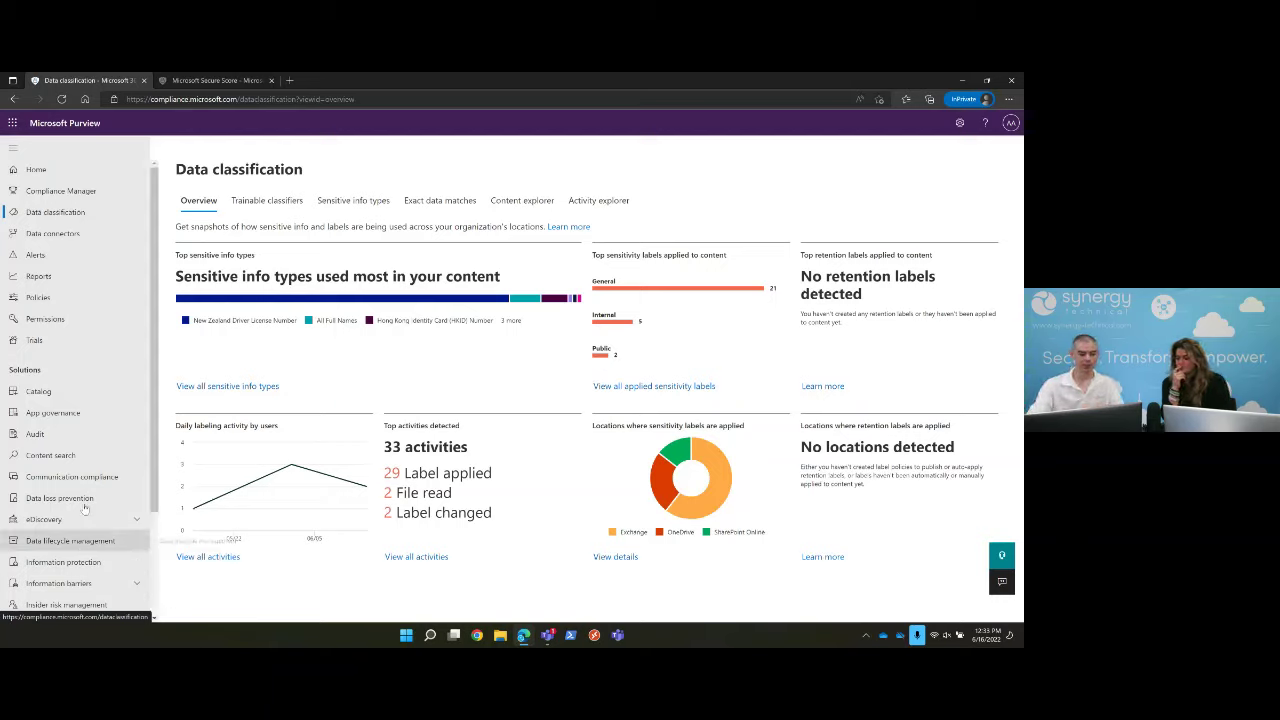
click(70, 540)
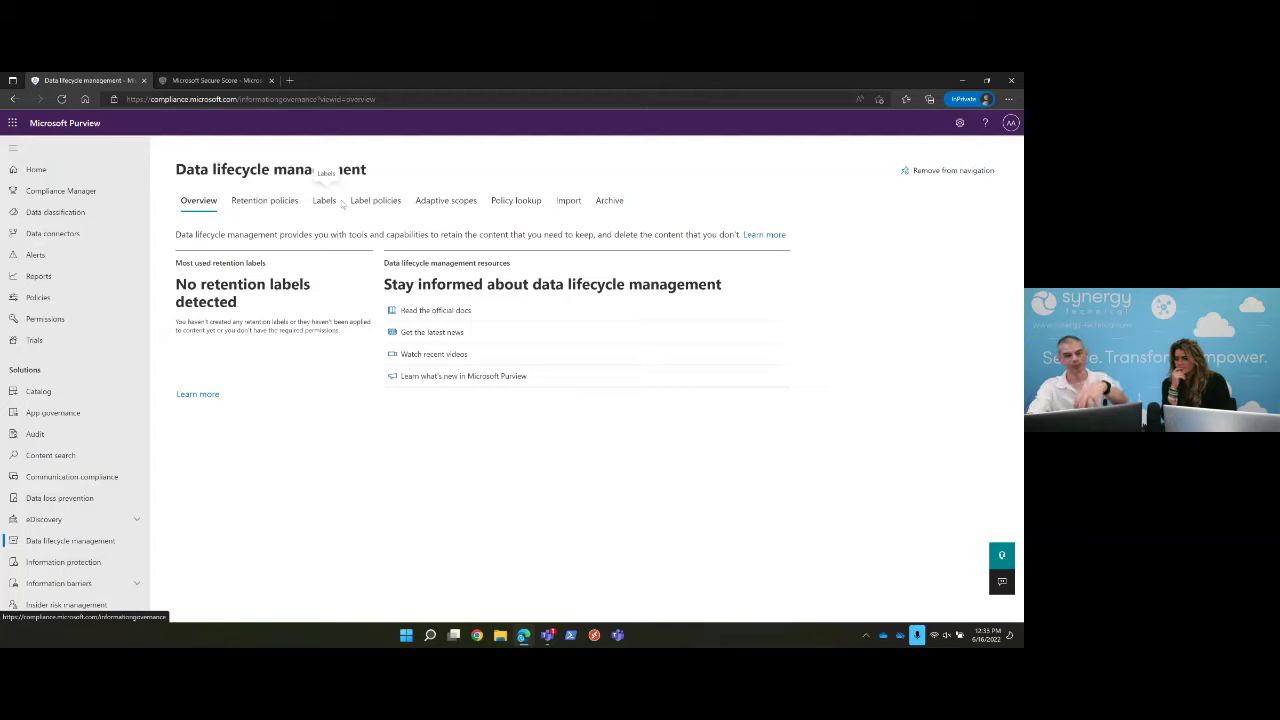
click(445, 201)
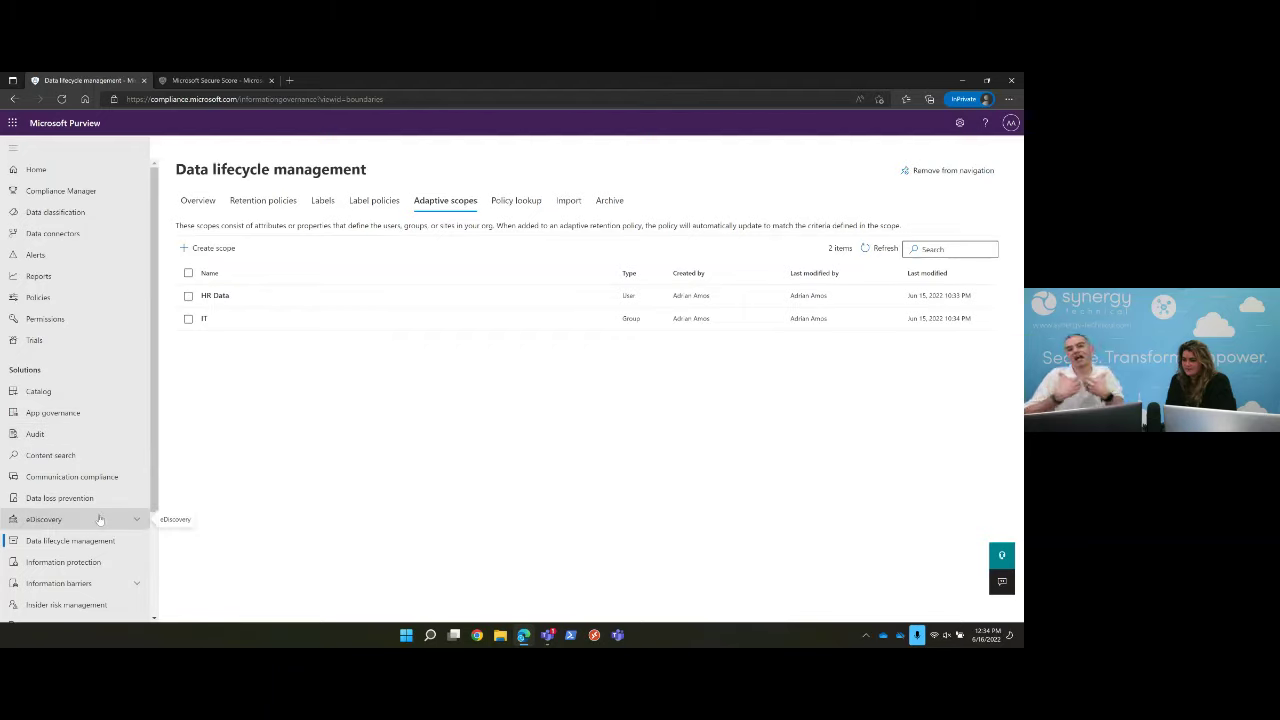
- View the Data loss prevention policies, and review the details of the Default Office 365 DLP policy
click(45, 500)
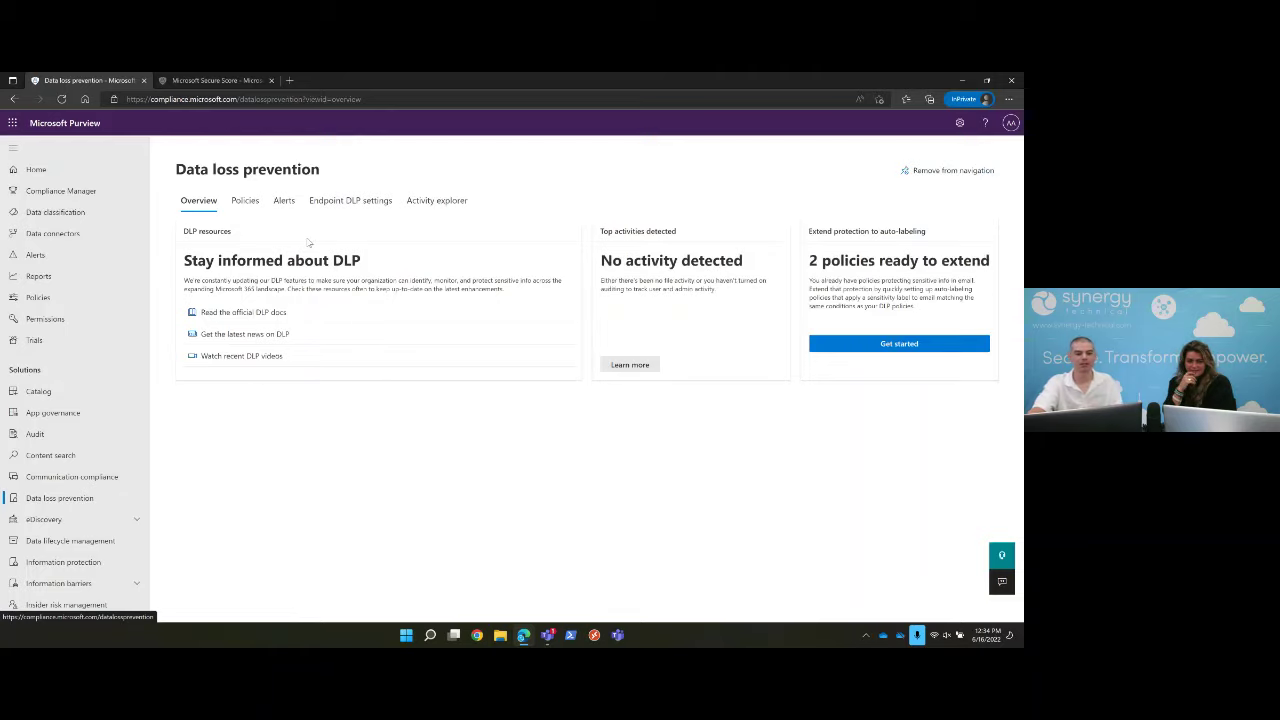
click(250, 202)
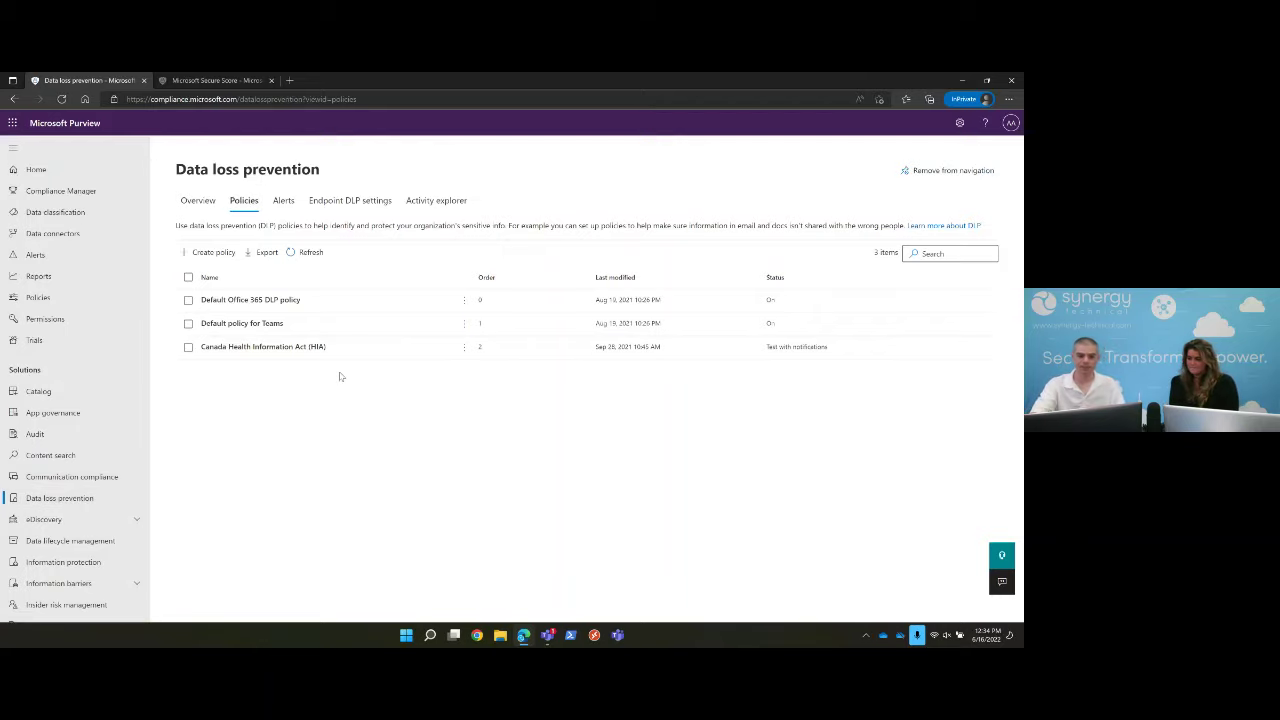
click(270, 302)
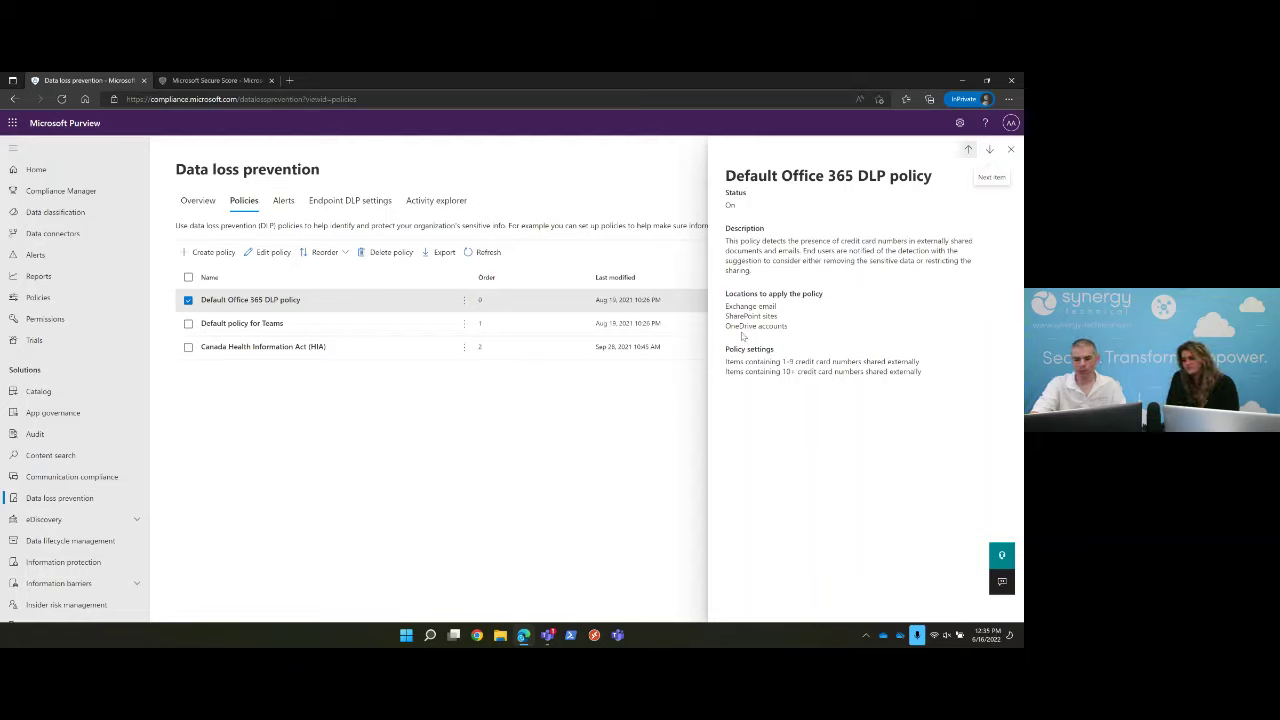
click(1010, 149)
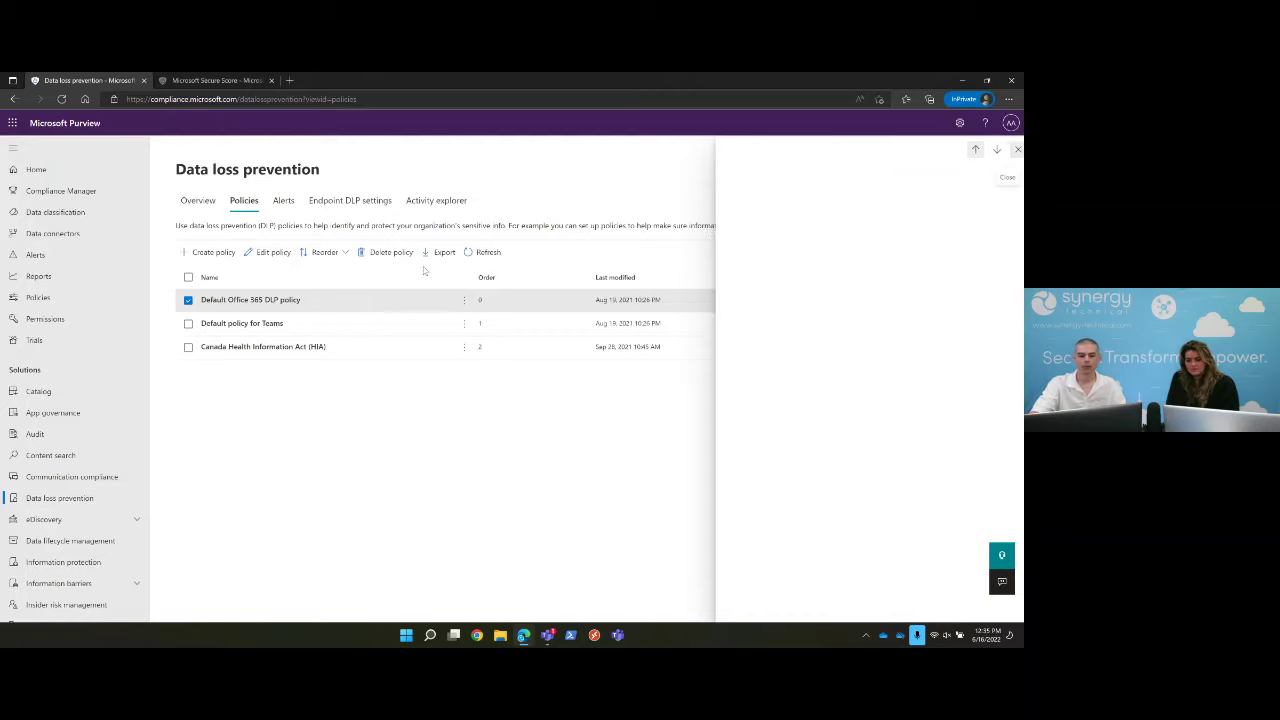
- Review the Default Office 365 DLP policy's locations, advanced rules and blank rule form in the policy editor, and exit without saving
click(272, 262)
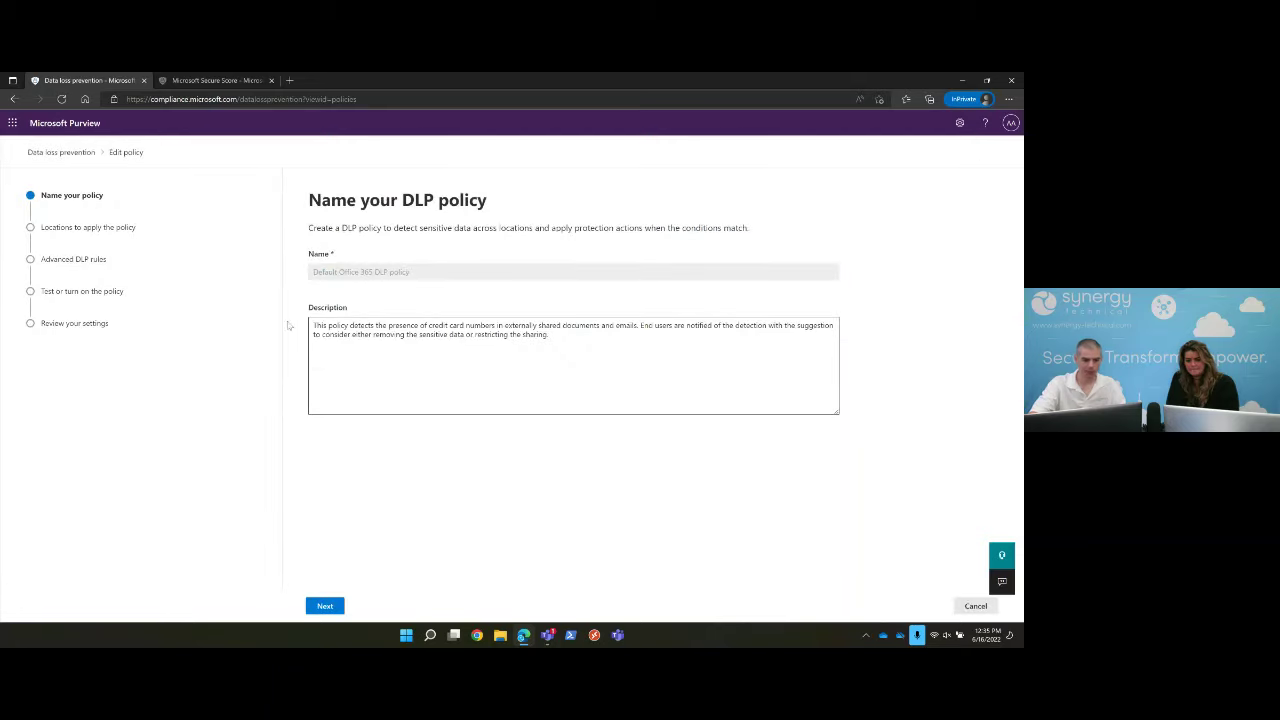
click(325, 606)
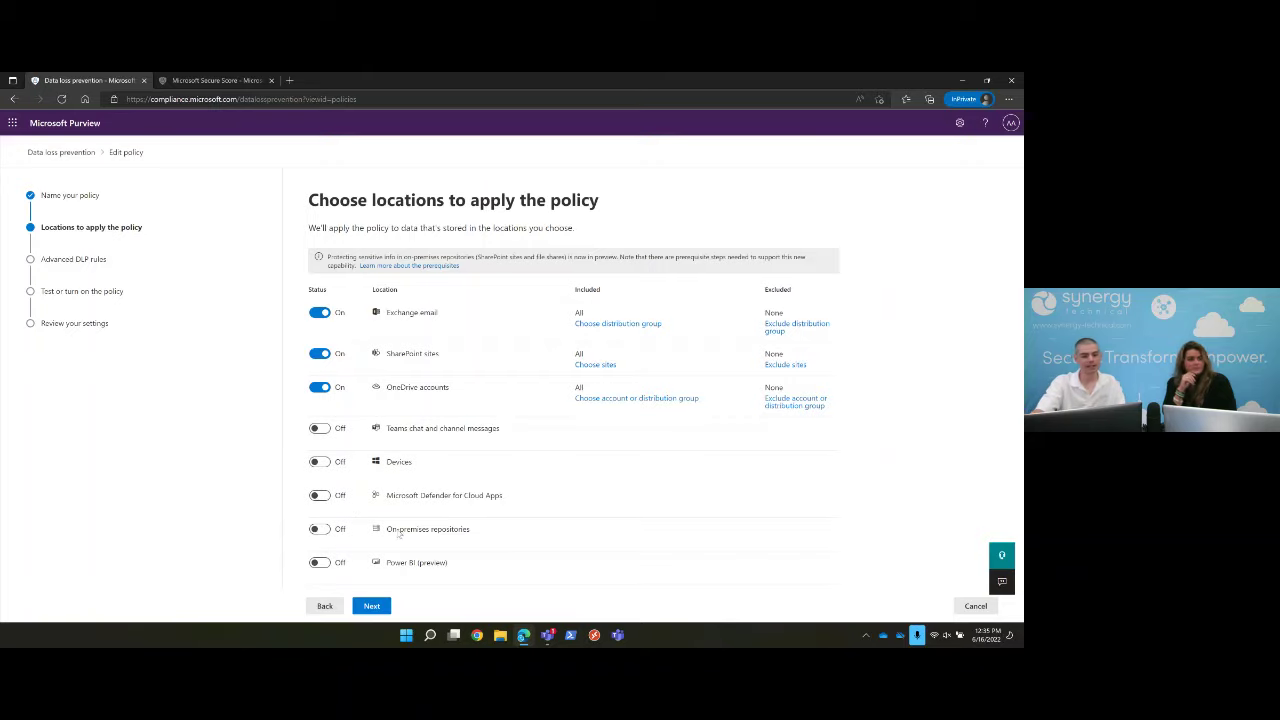
click(372, 606)
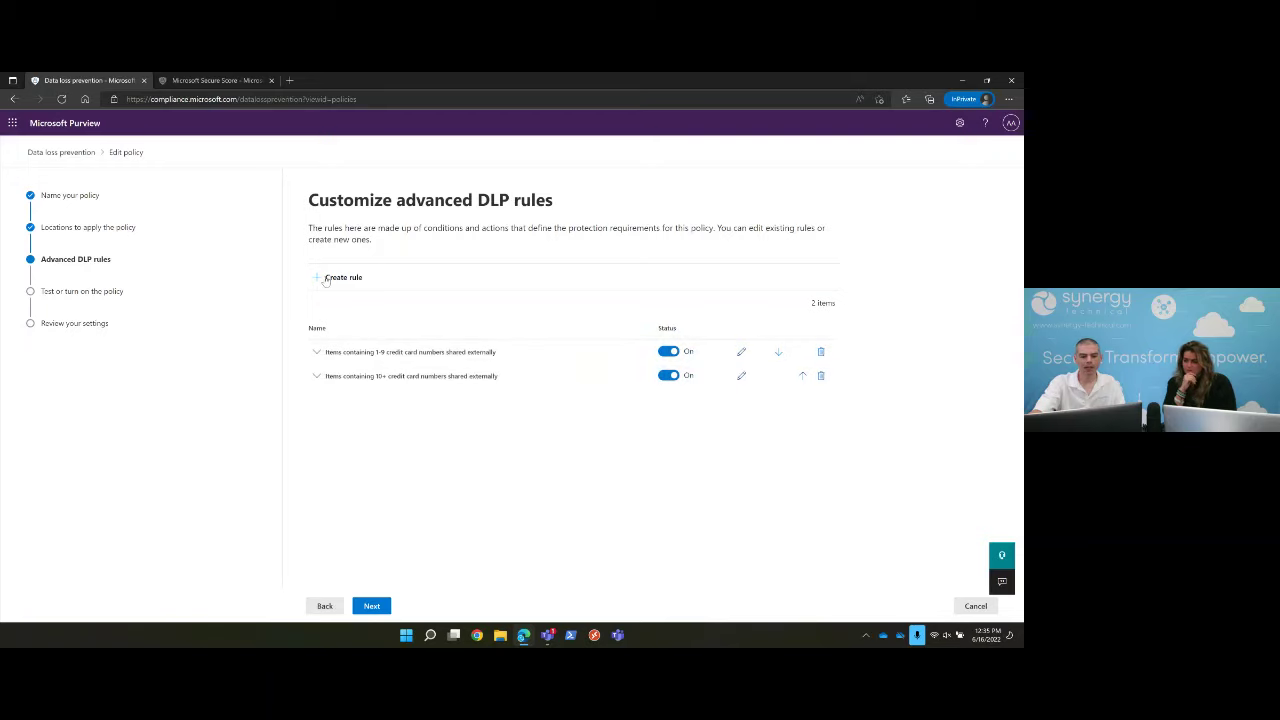
click(325, 278)
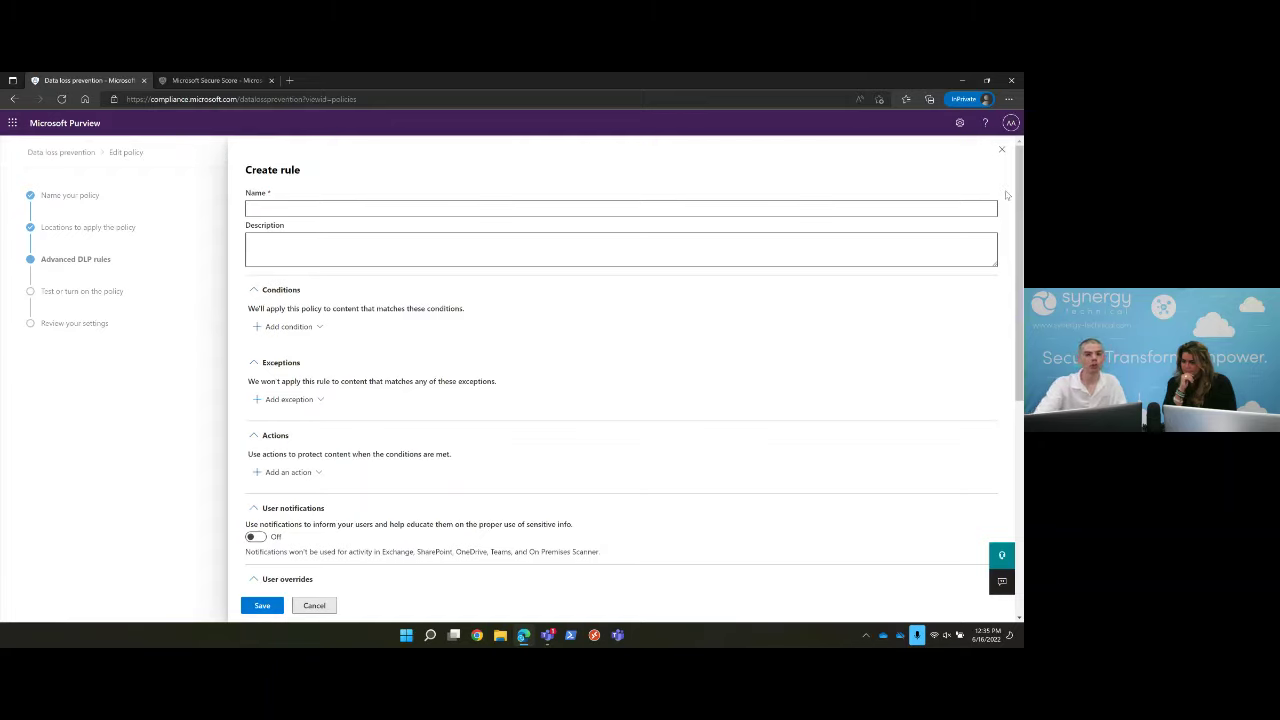
click(1001, 147)
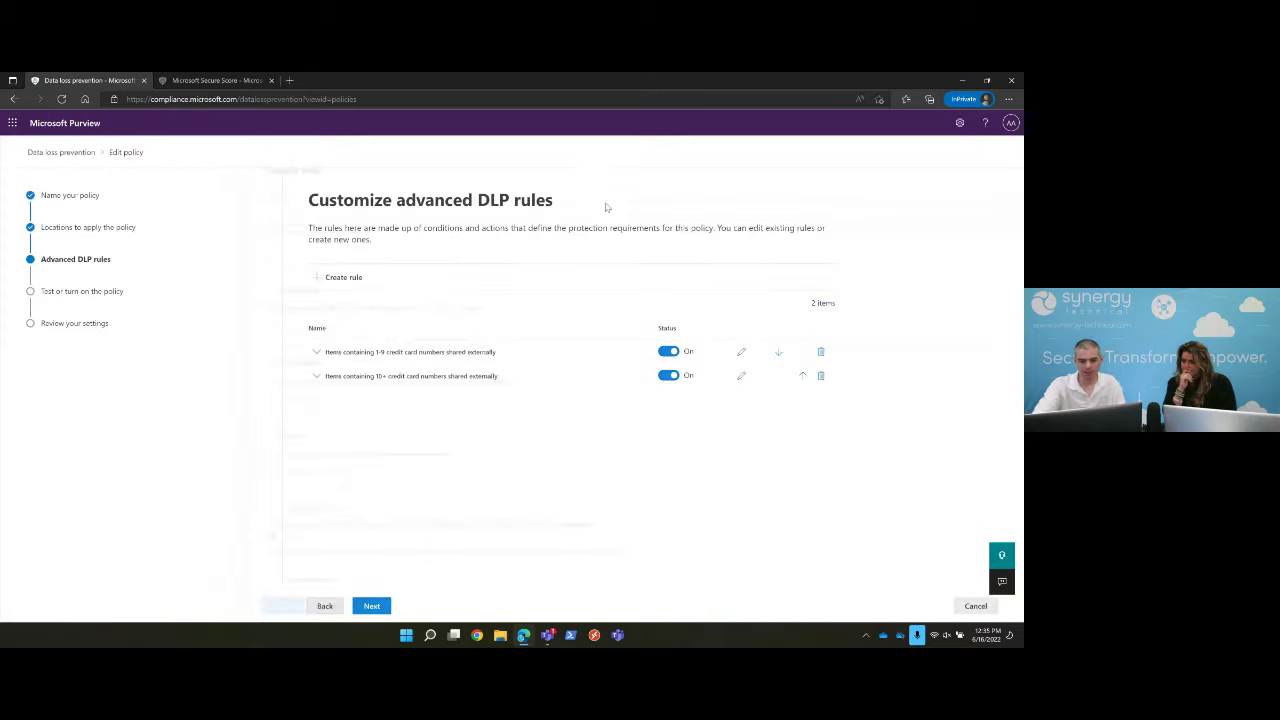
click(975, 606)
- Start a new DLP policy from the Medical and health template U.S. Health Insurance Act (HIPAA) Enhanced, keeping the suggested name and description
click(205, 252)
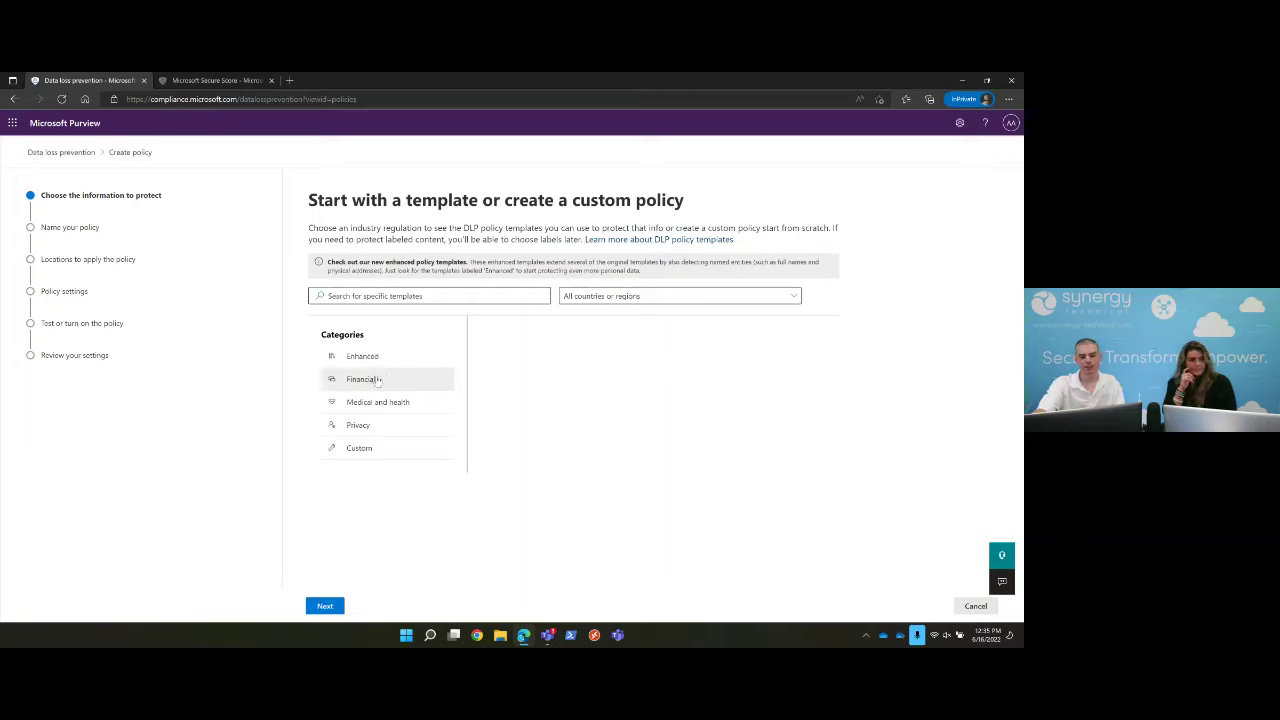
click(391, 410)
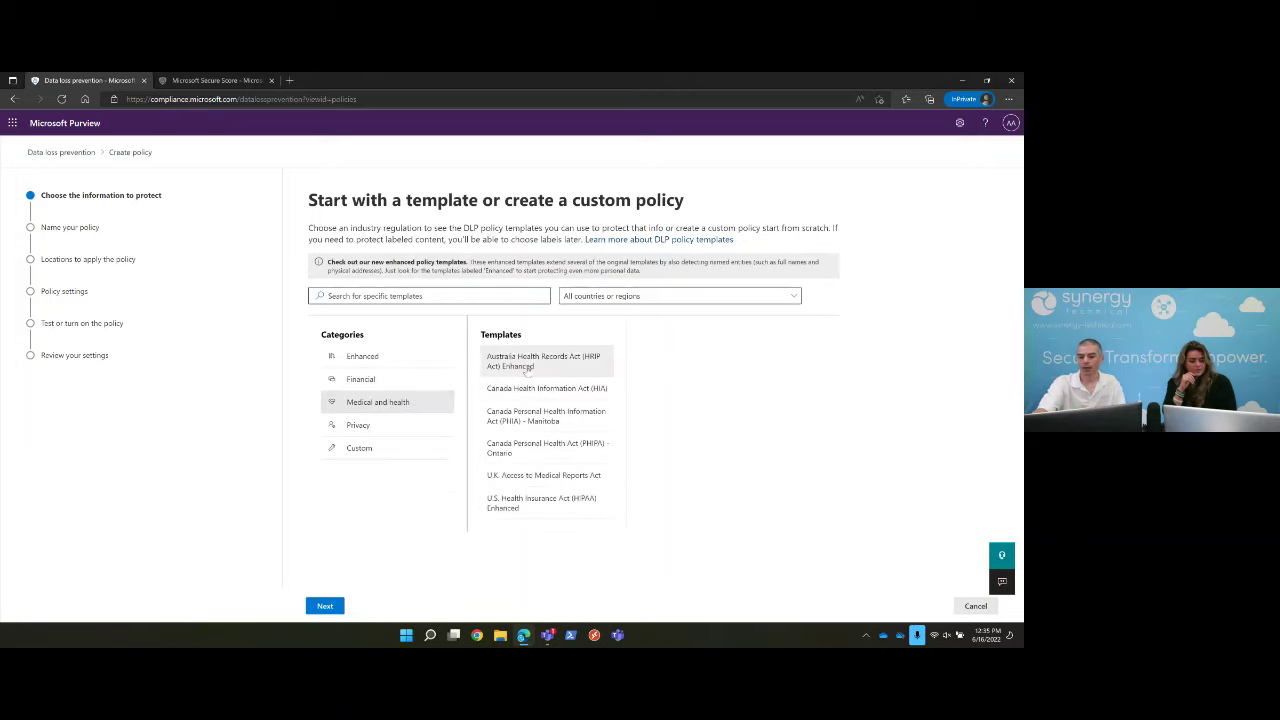
click(527, 502)
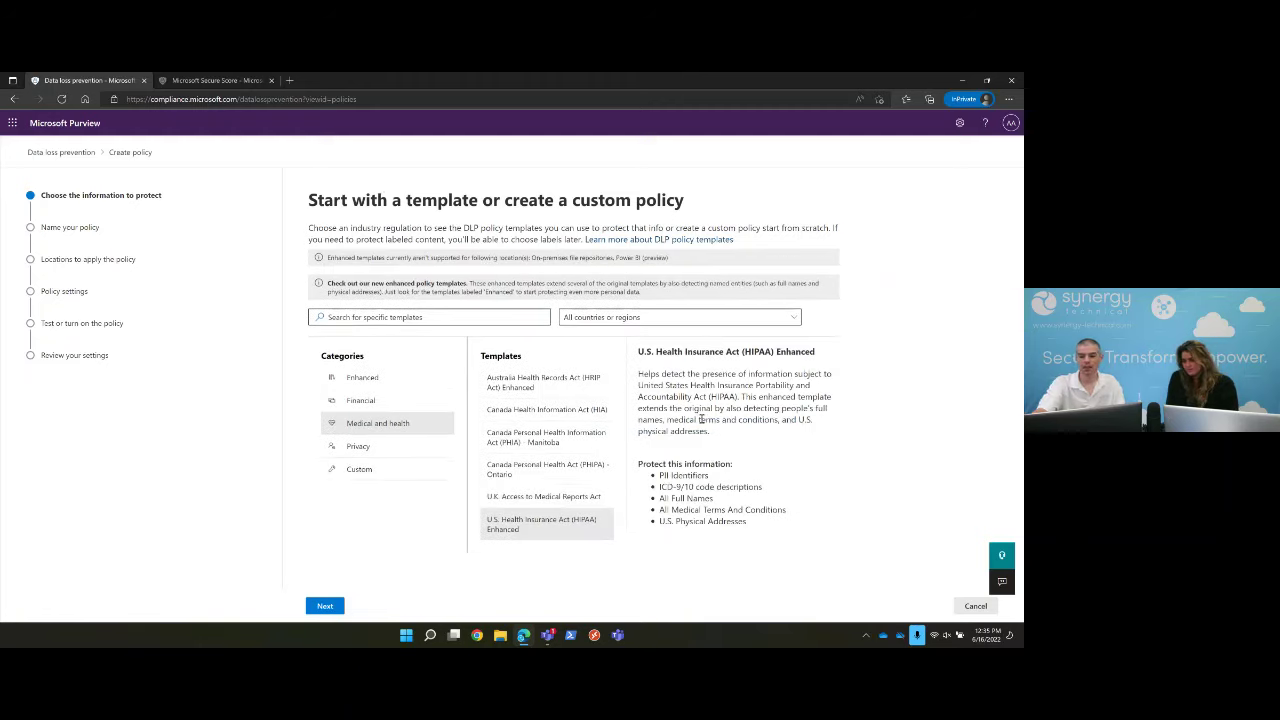
click(325, 607)
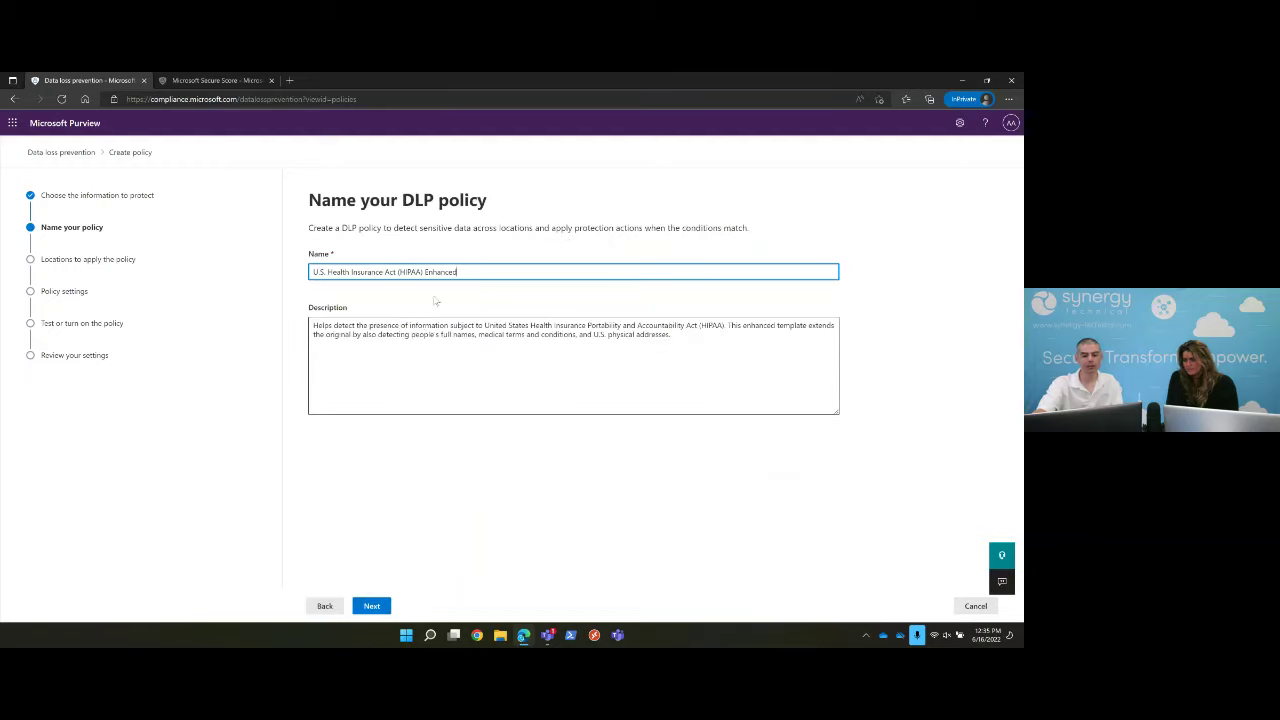
click(371, 606)
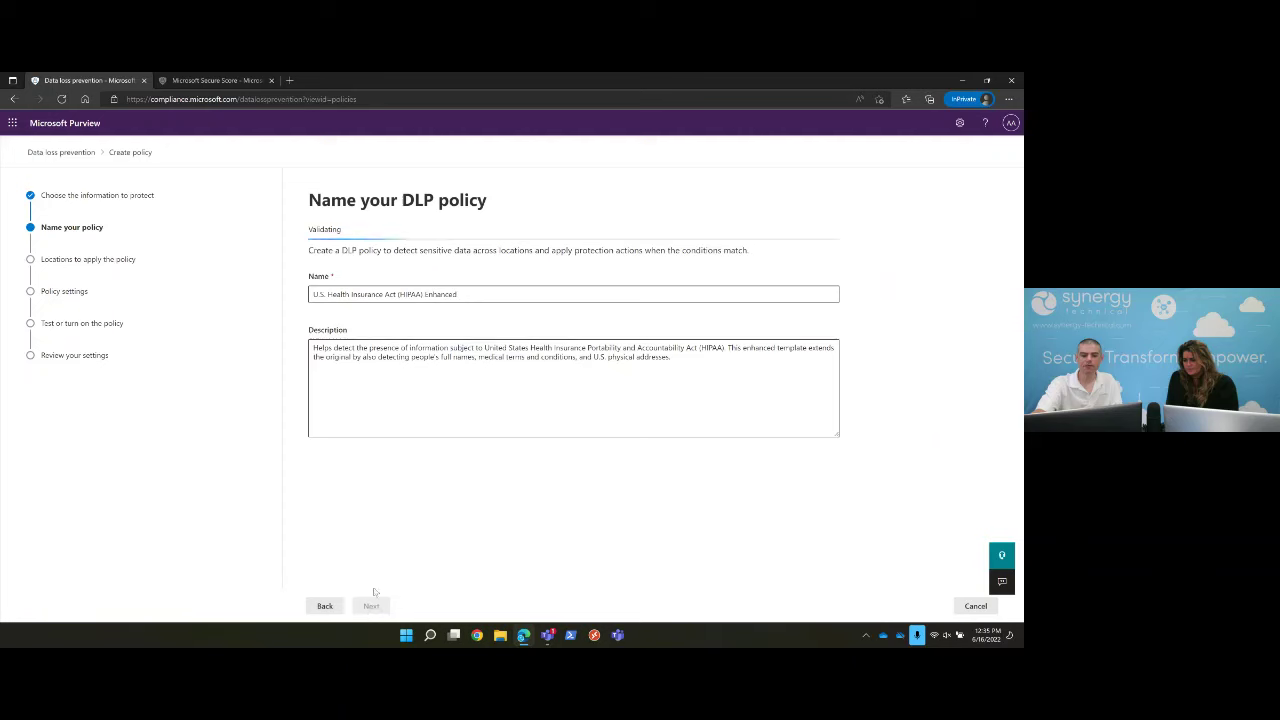
- Exclude On-premises repositories from the new DLP policy's locations, and continue to the policy settings
scroll(557, 382, down, 2)
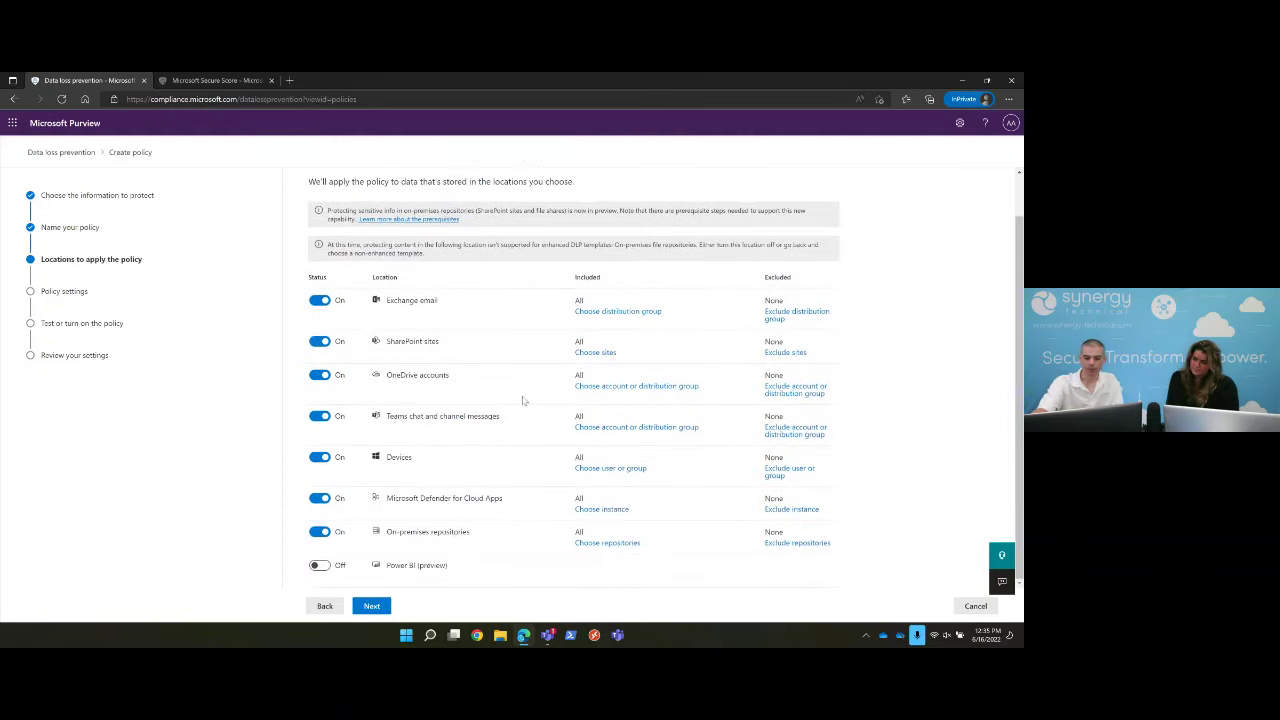
click(371, 606)
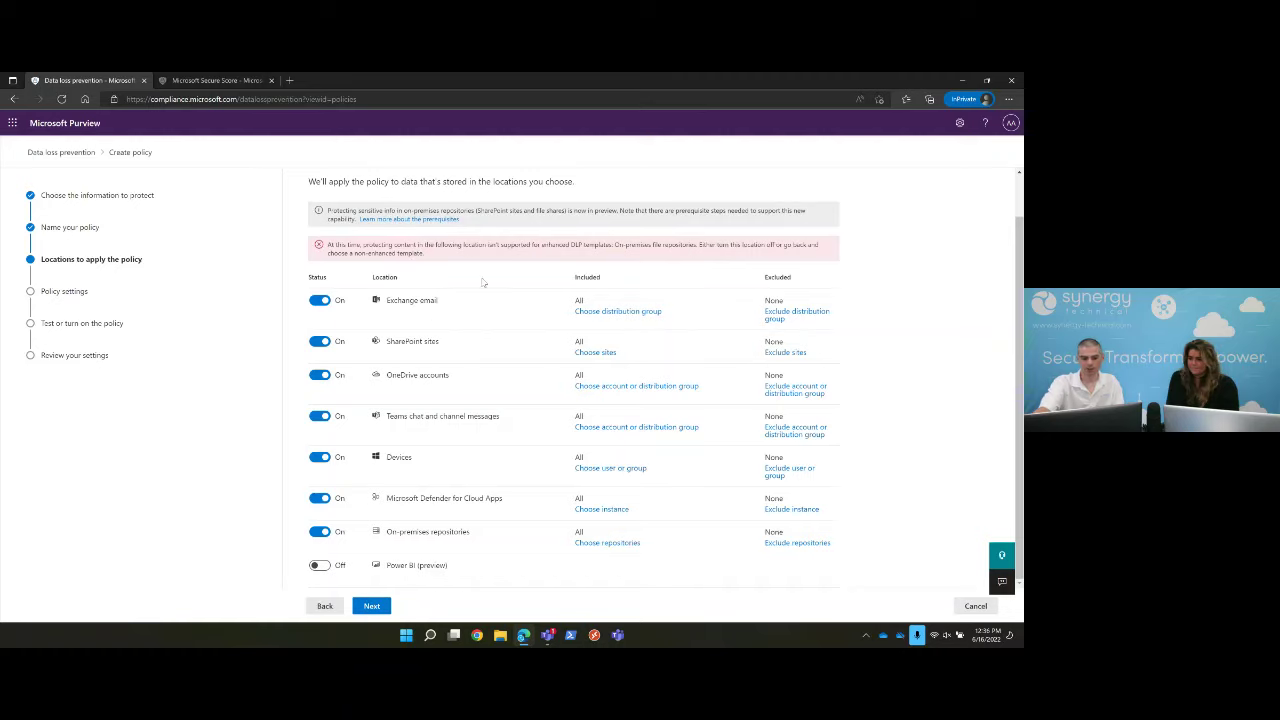
click(319, 531)
click(372, 607)
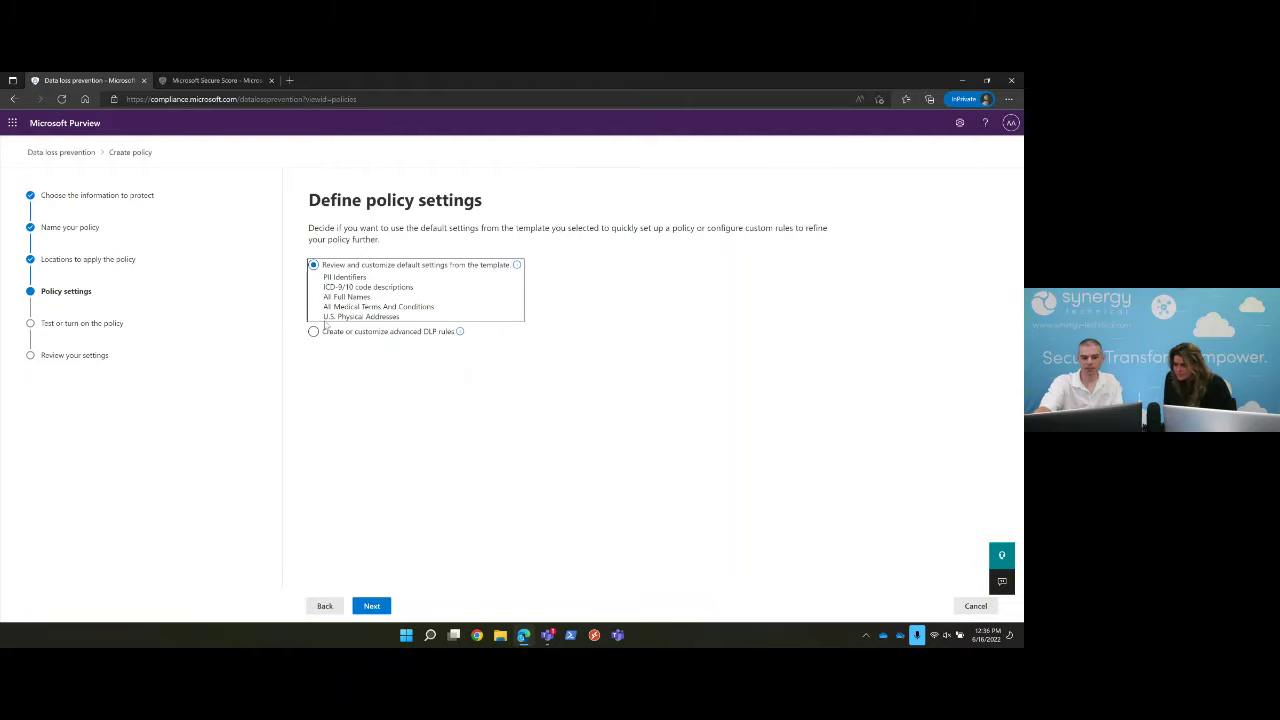
- Review the template's default info to protect, protection actions, and access and override settings for the new DLP policy
click(340, 335)
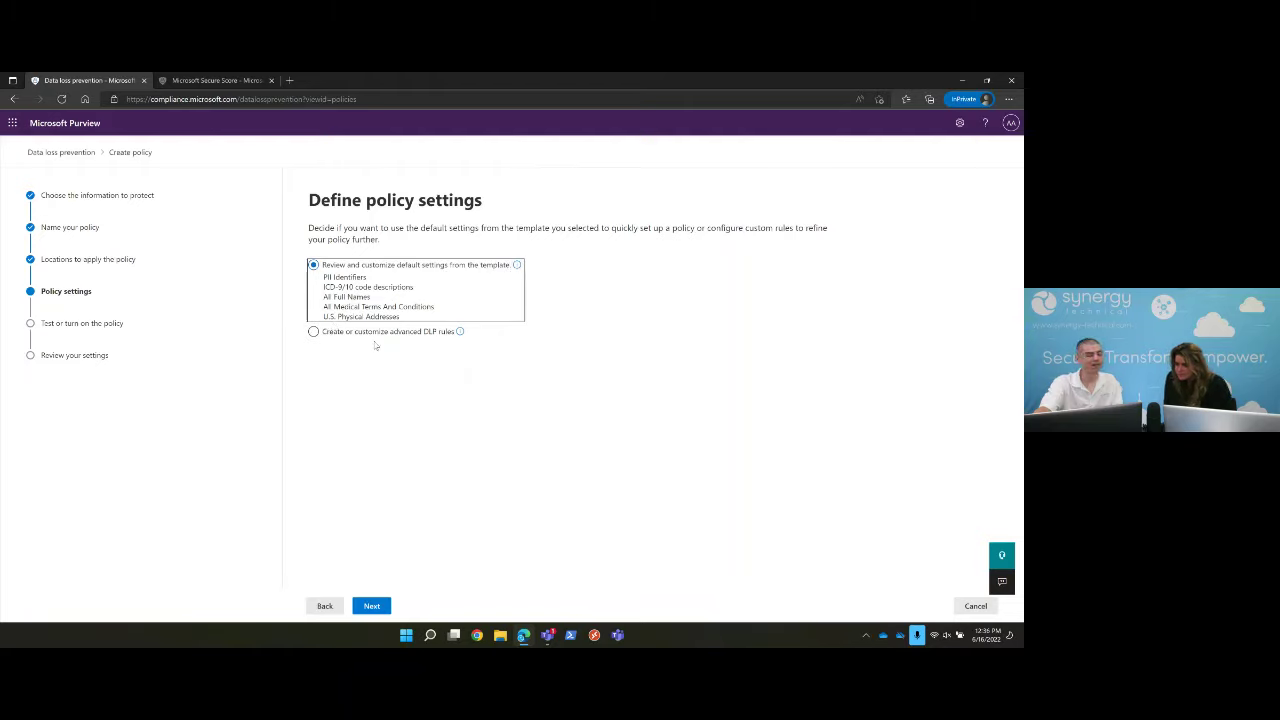
click(372, 606)
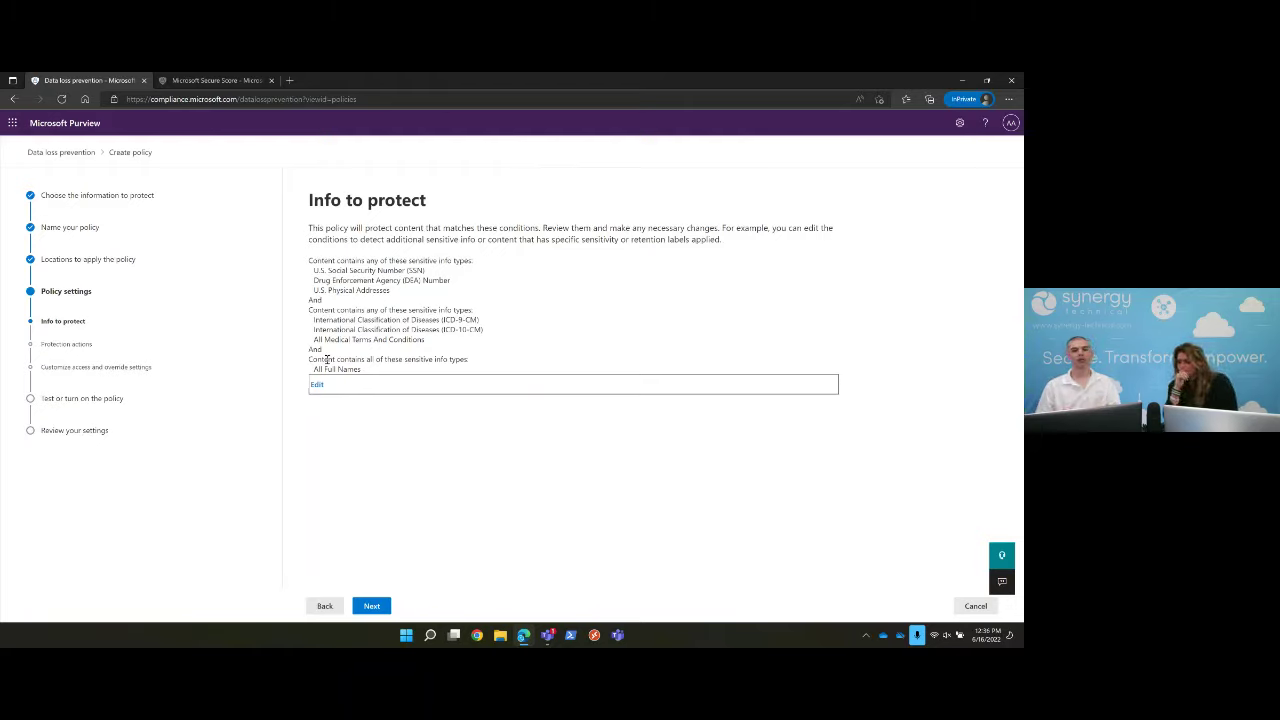
click(377, 609)
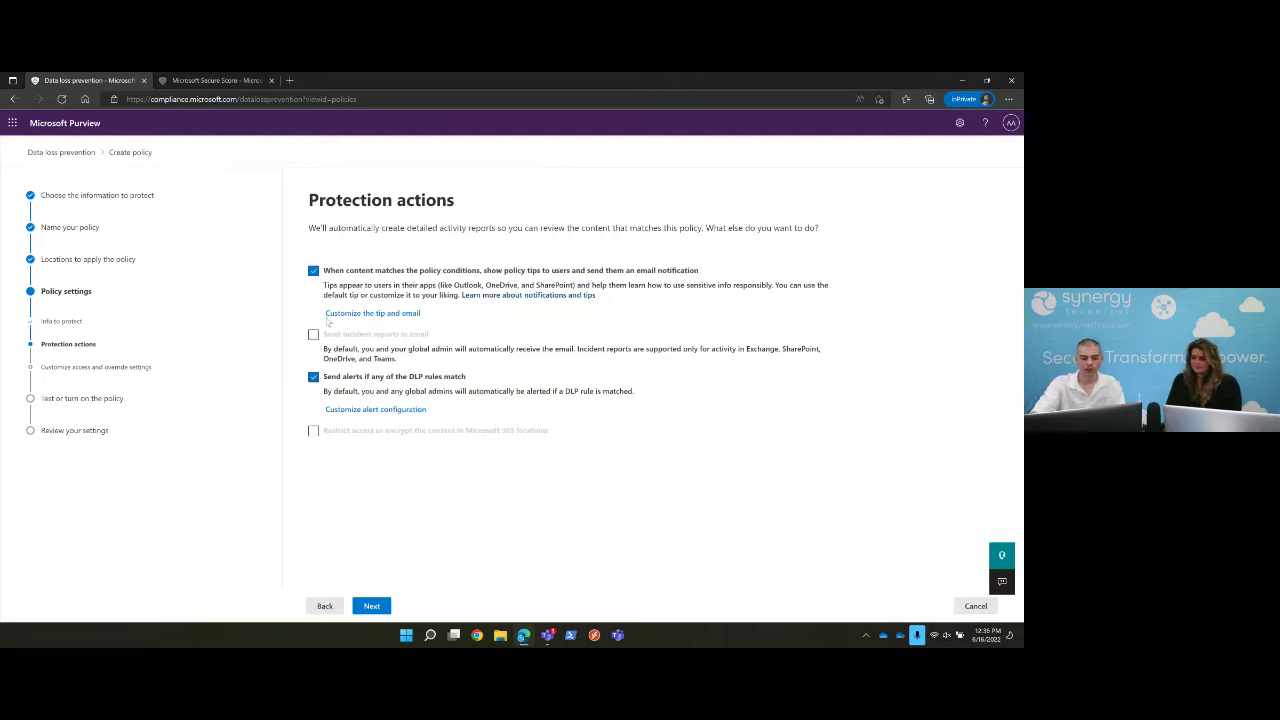
click(372, 607)
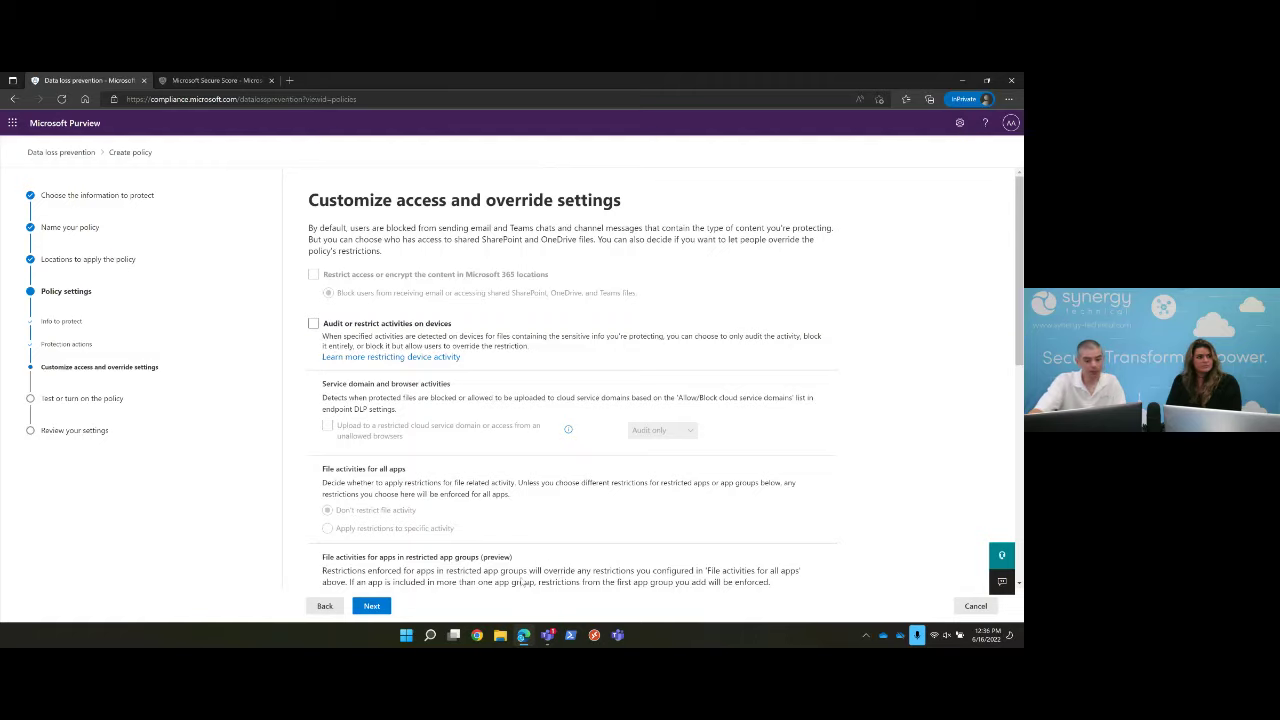
click(378, 607)
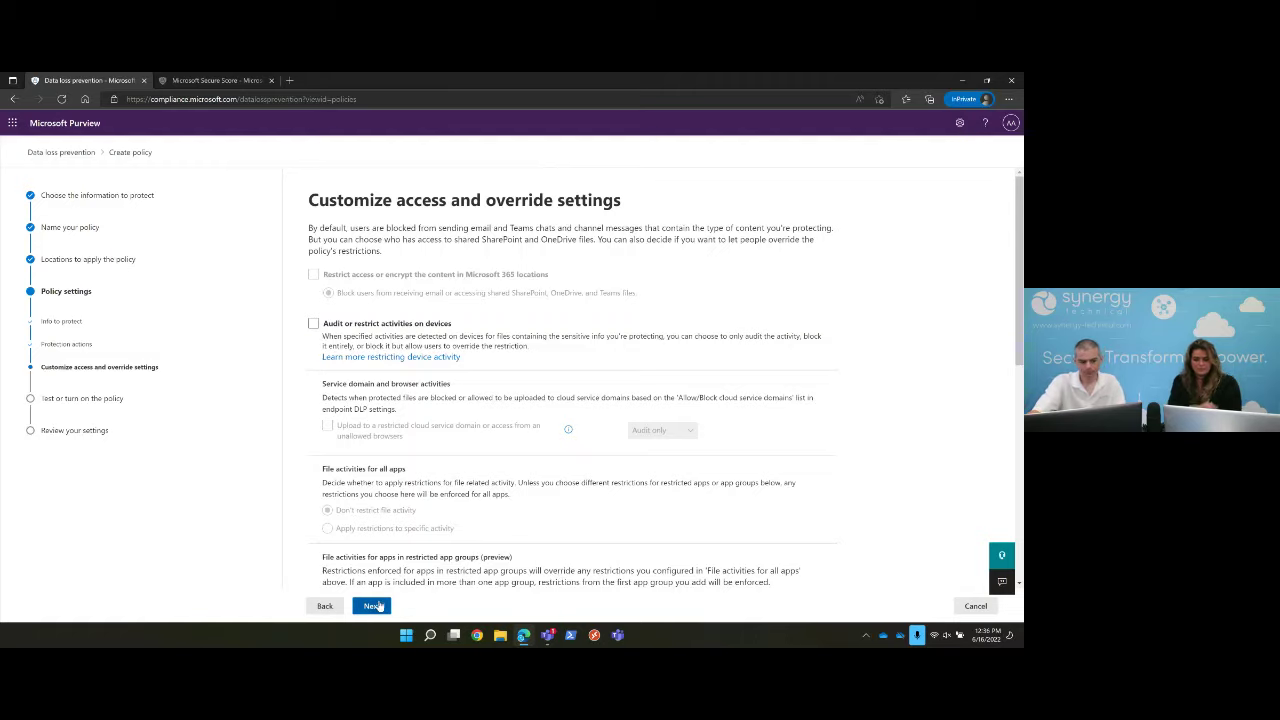
- Examine the test mode and policy tips options for the new DLP policy, and discard the policy without saving
click(329, 278)
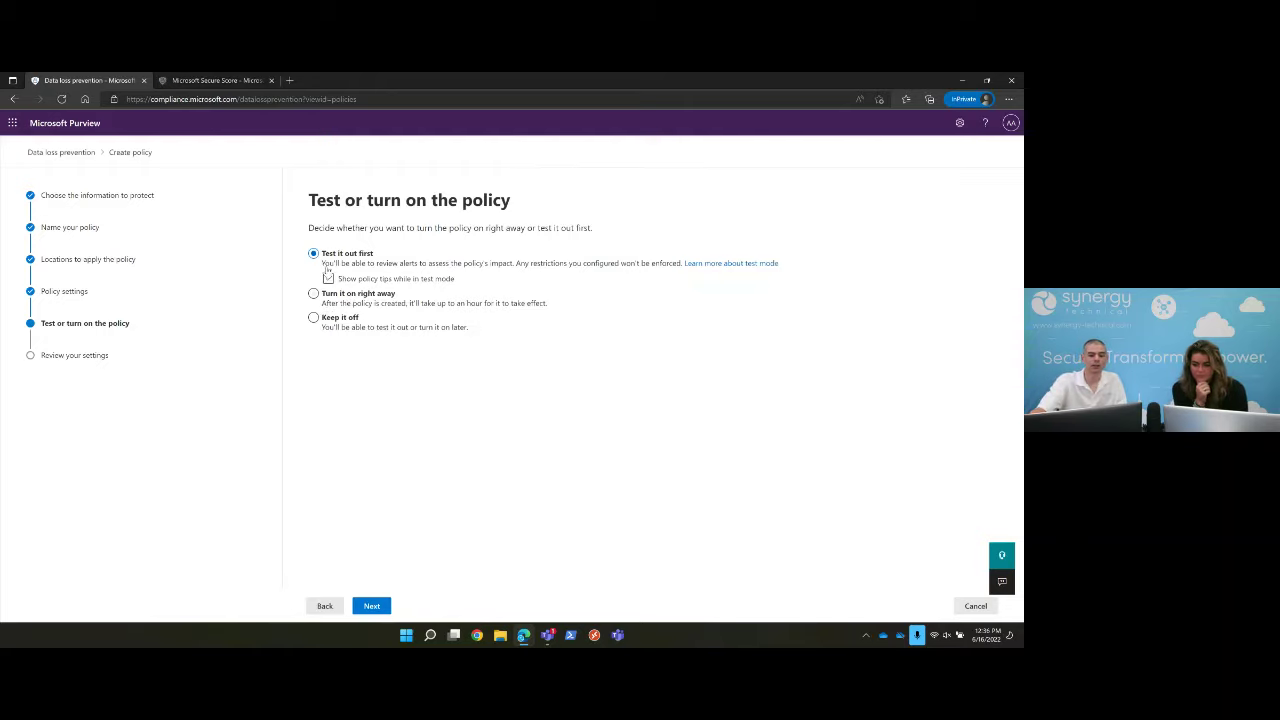
click(409, 281)
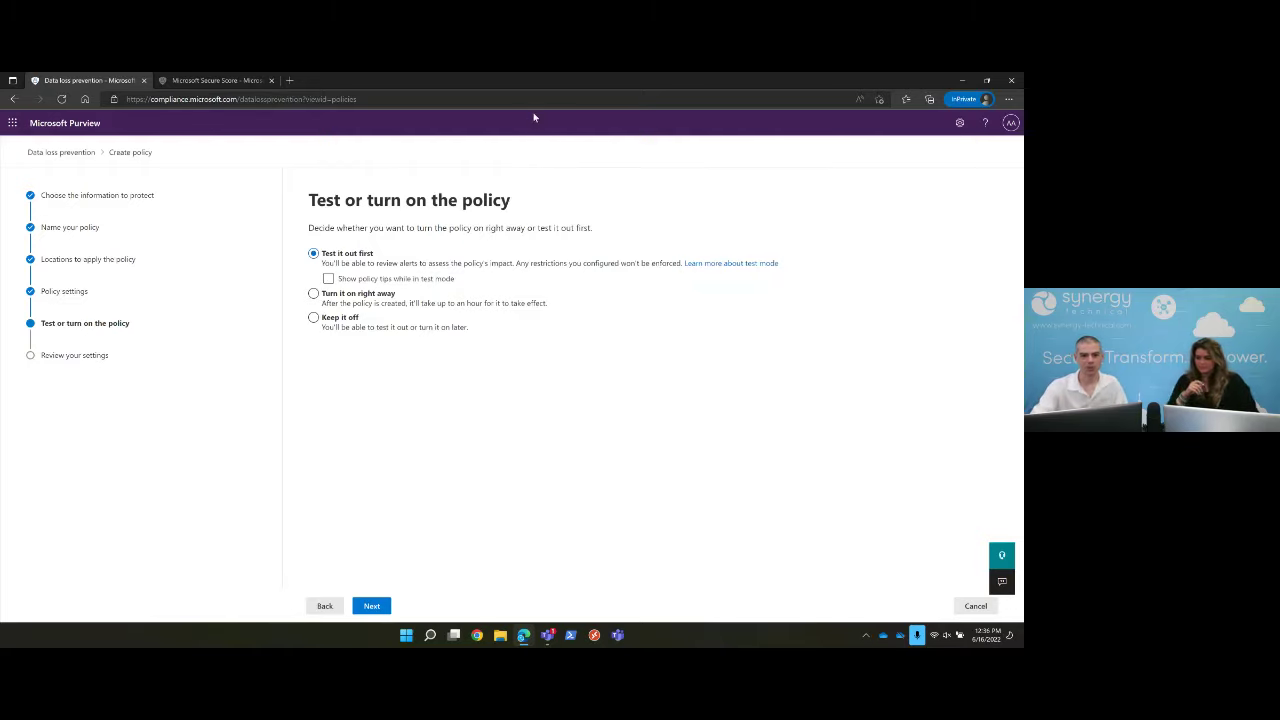
click(975, 606)
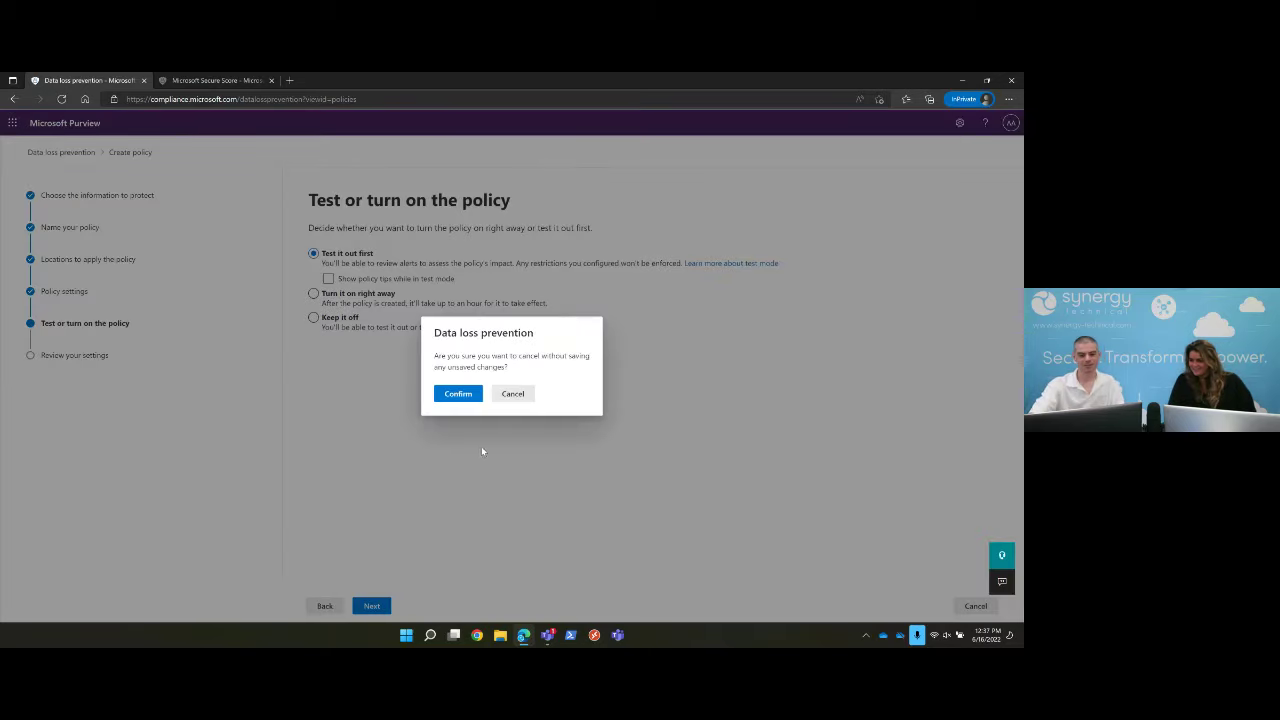
click(452, 393)
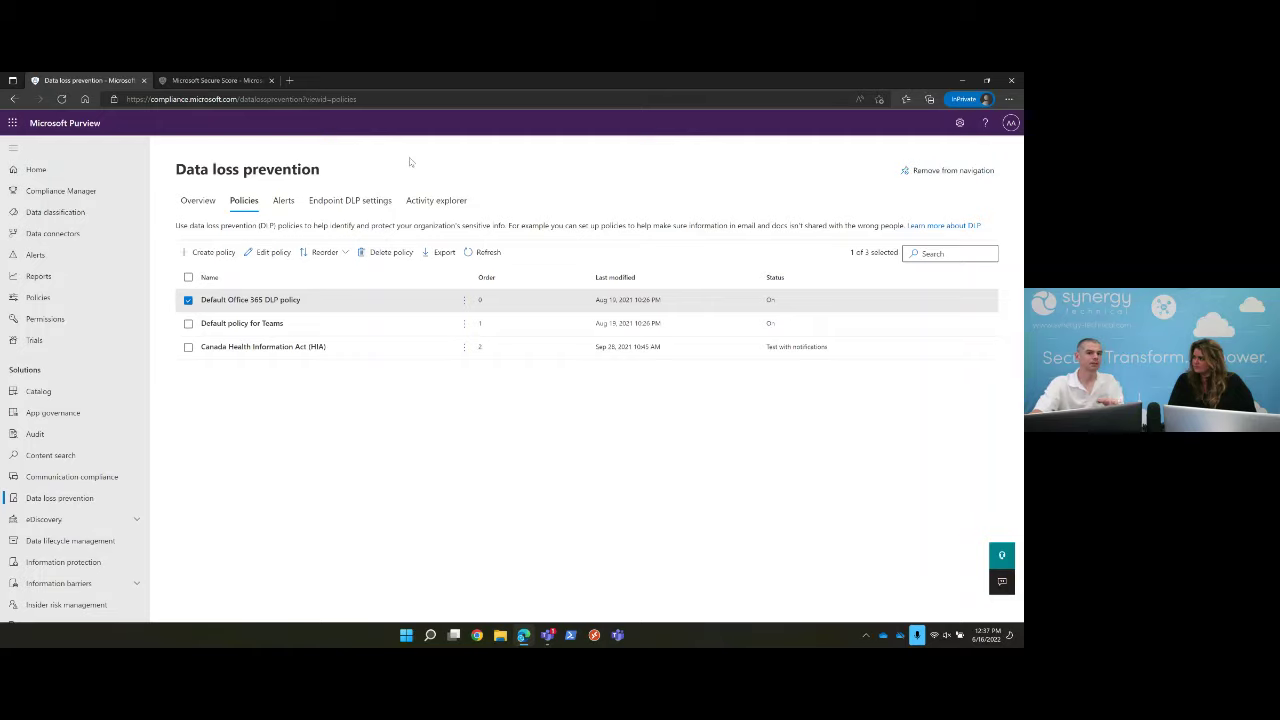
- Review the Endpoint DLP settings, Activity explorer and Alerts in Data loss prevention, and return to its policy list
click(368, 204)
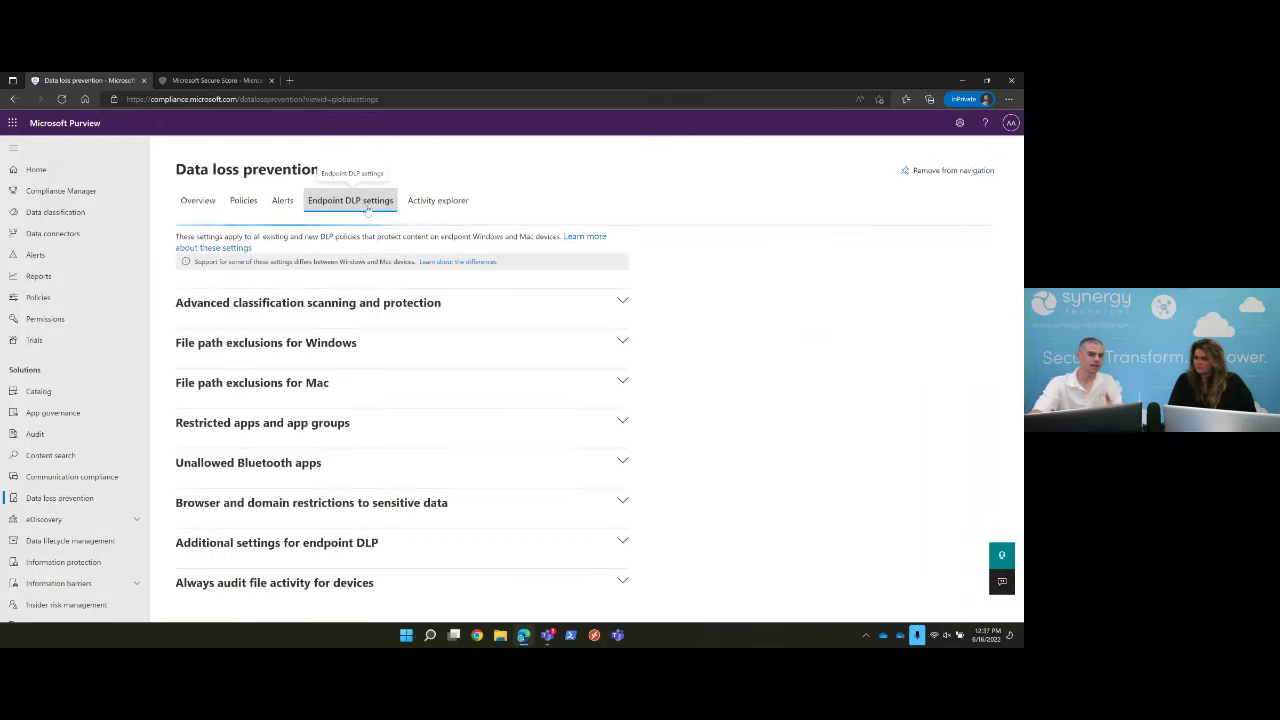
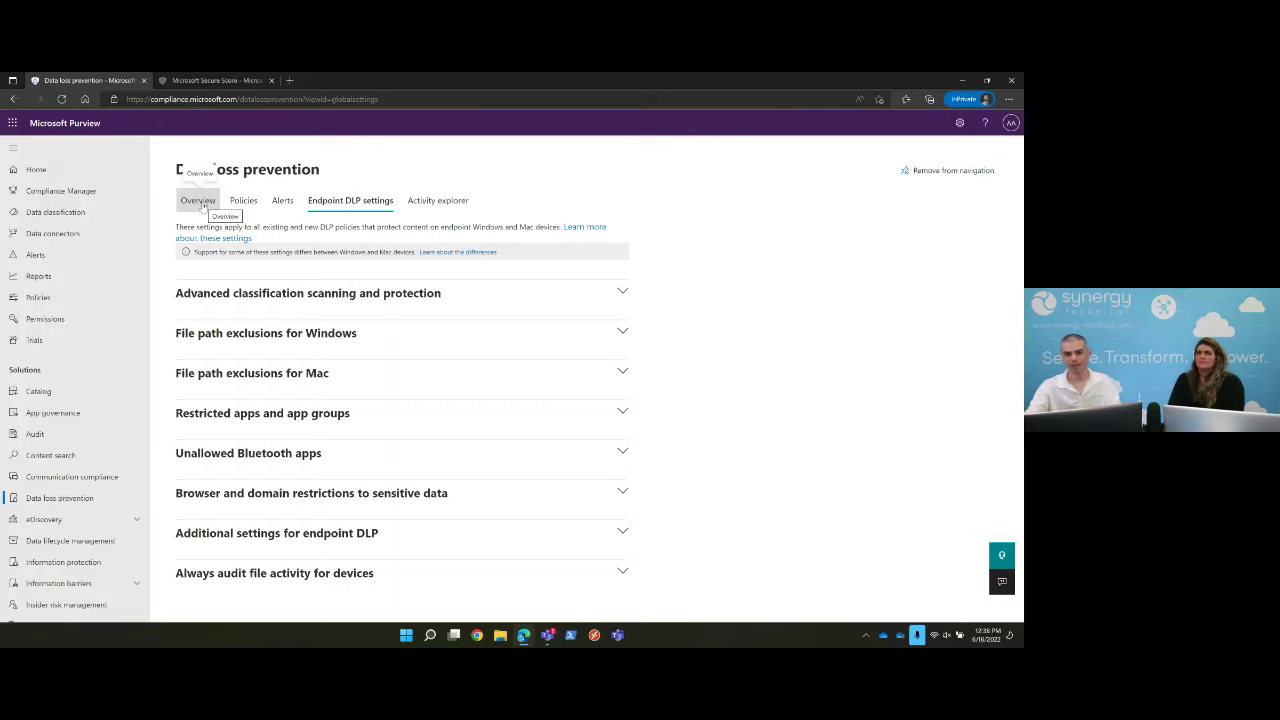
click(437, 200)
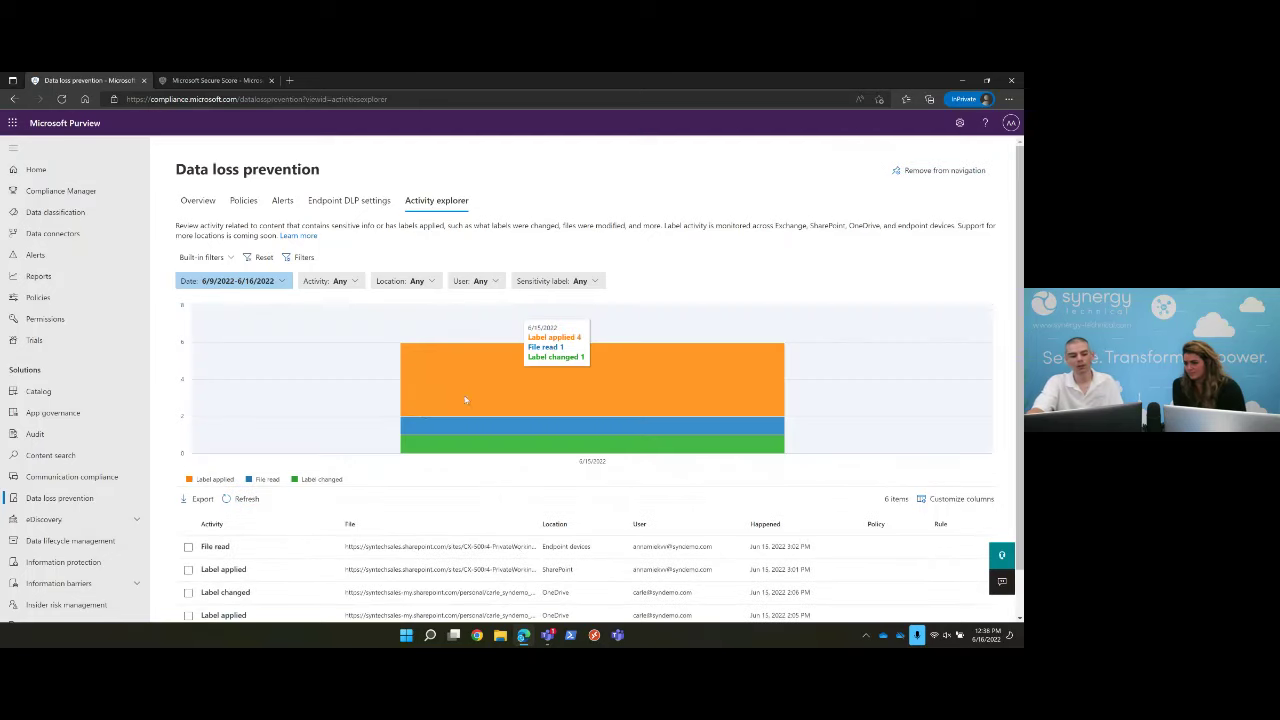
scroll(629, 439, down, 1)
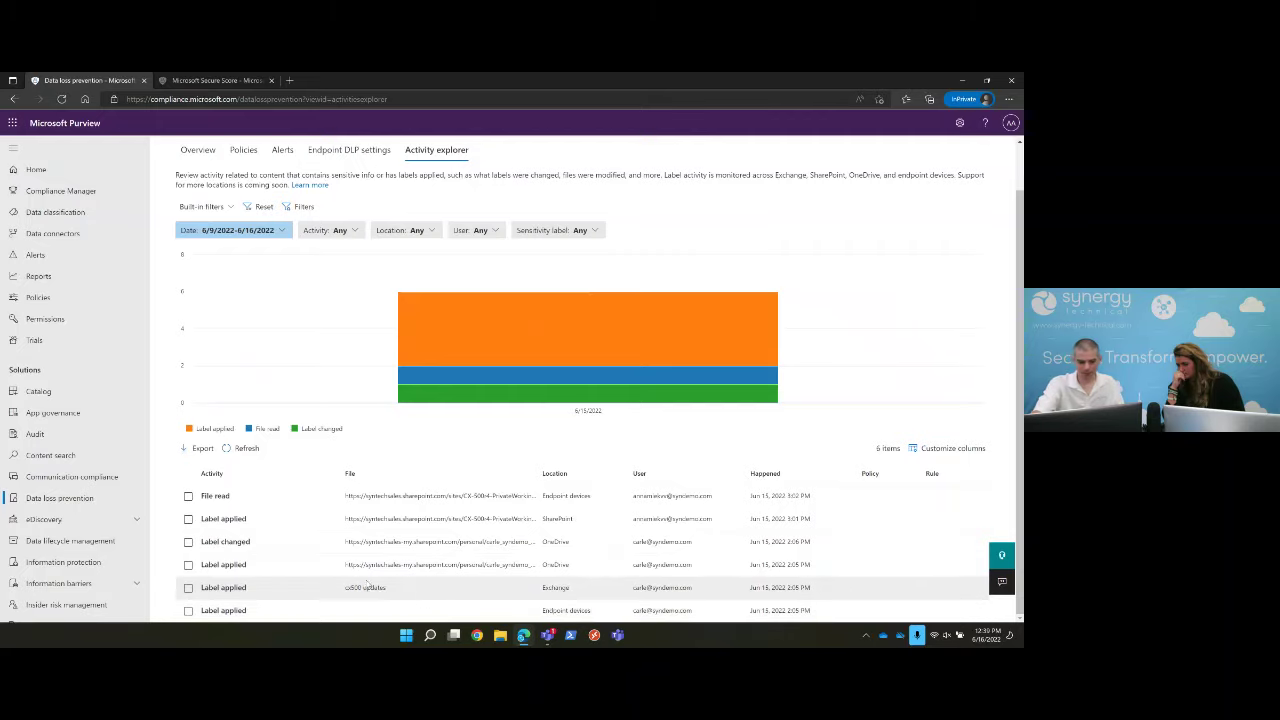
scroll(512, 570, up, 1)
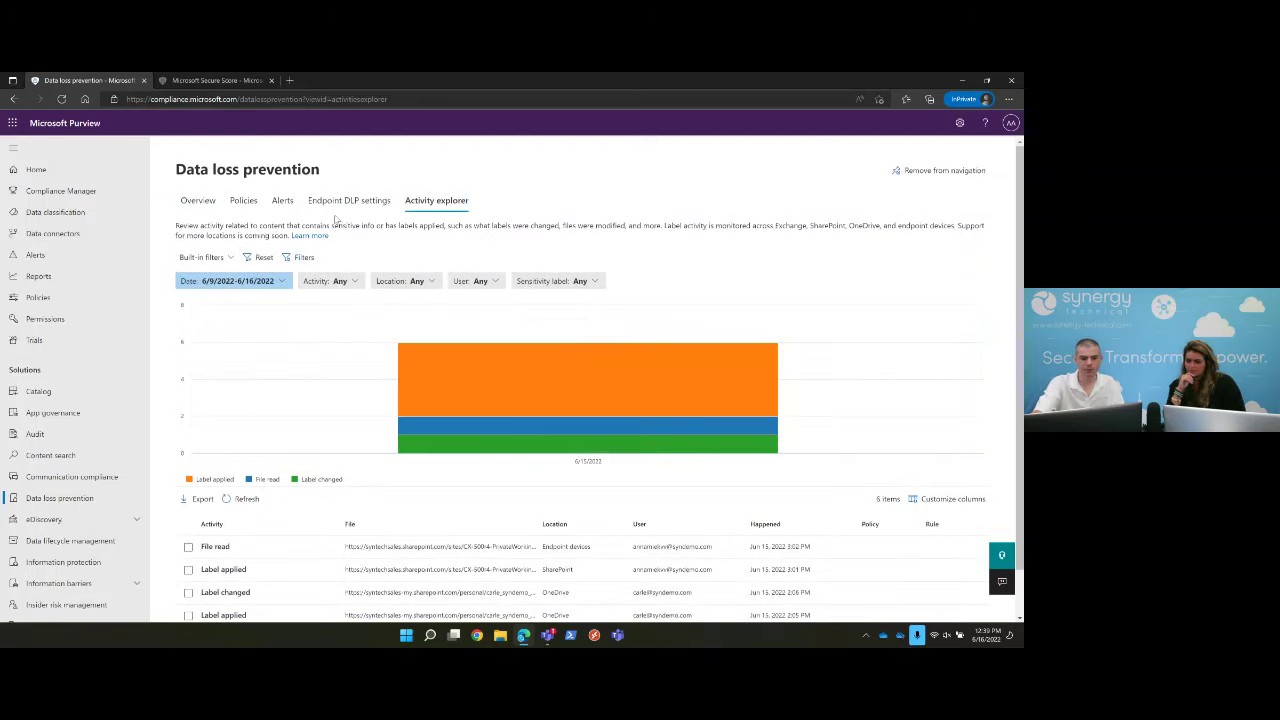
click(283, 201)
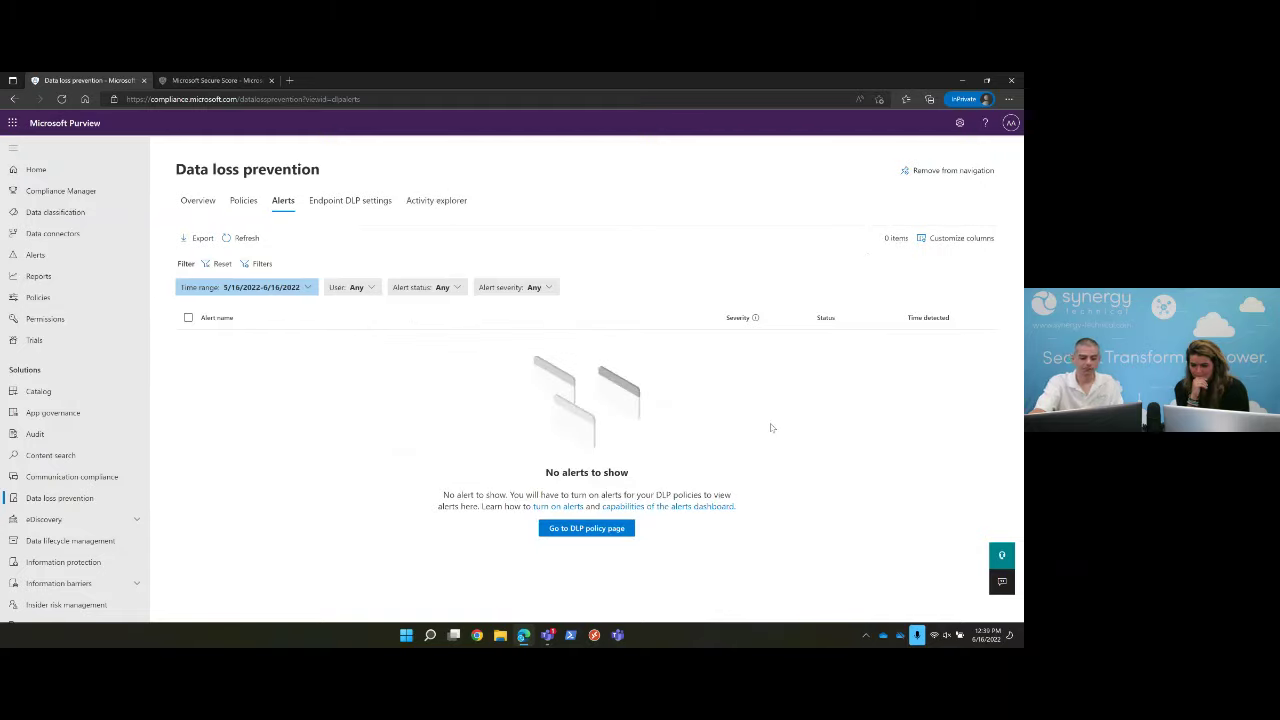
click(237, 202)
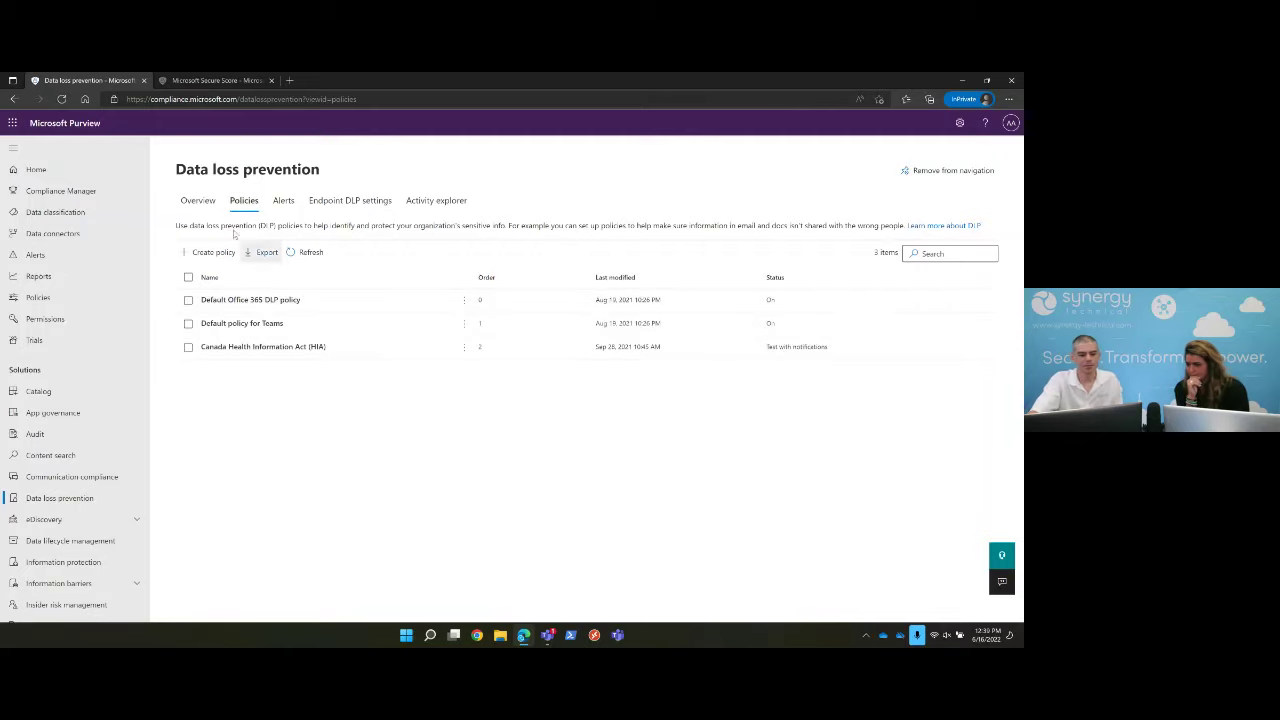
- View the Audit search options and the audit retention policies
click(63, 438)
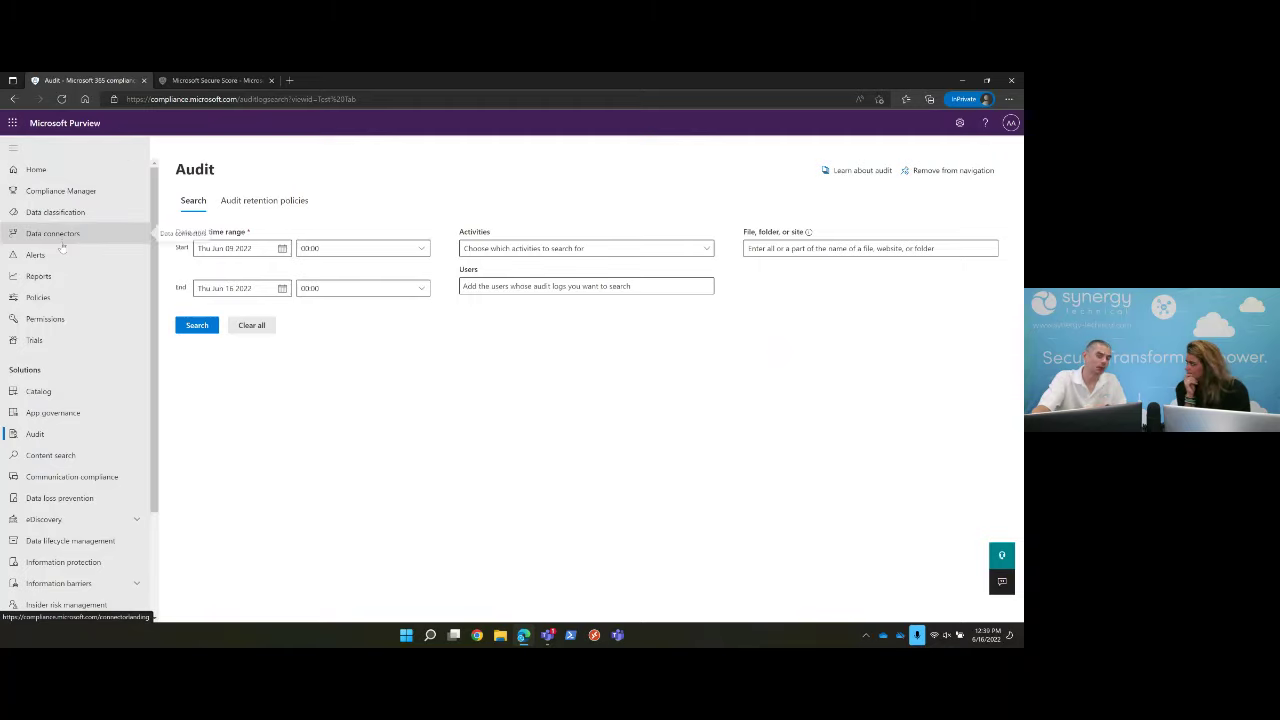
click(261, 208)
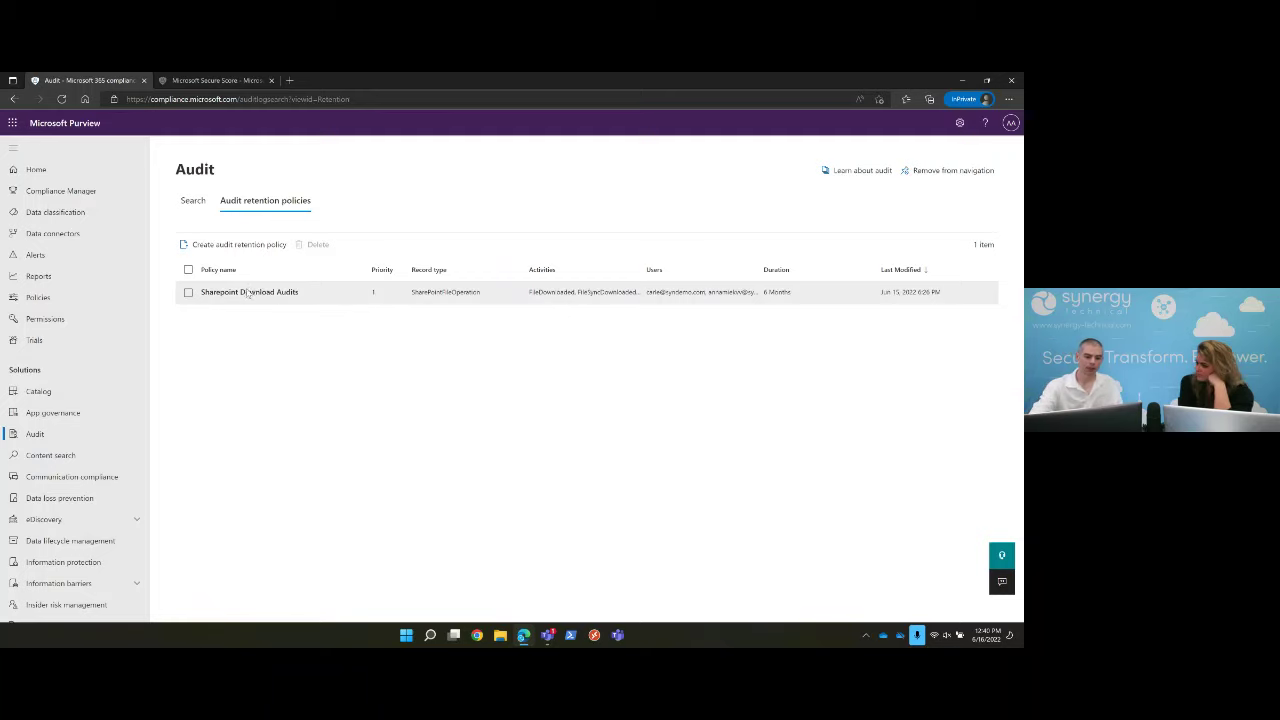
- Review the users, record type, activities, duration and priority of the Sharepoint Download Audits retention policy, and close it unchanged
click(248, 291)
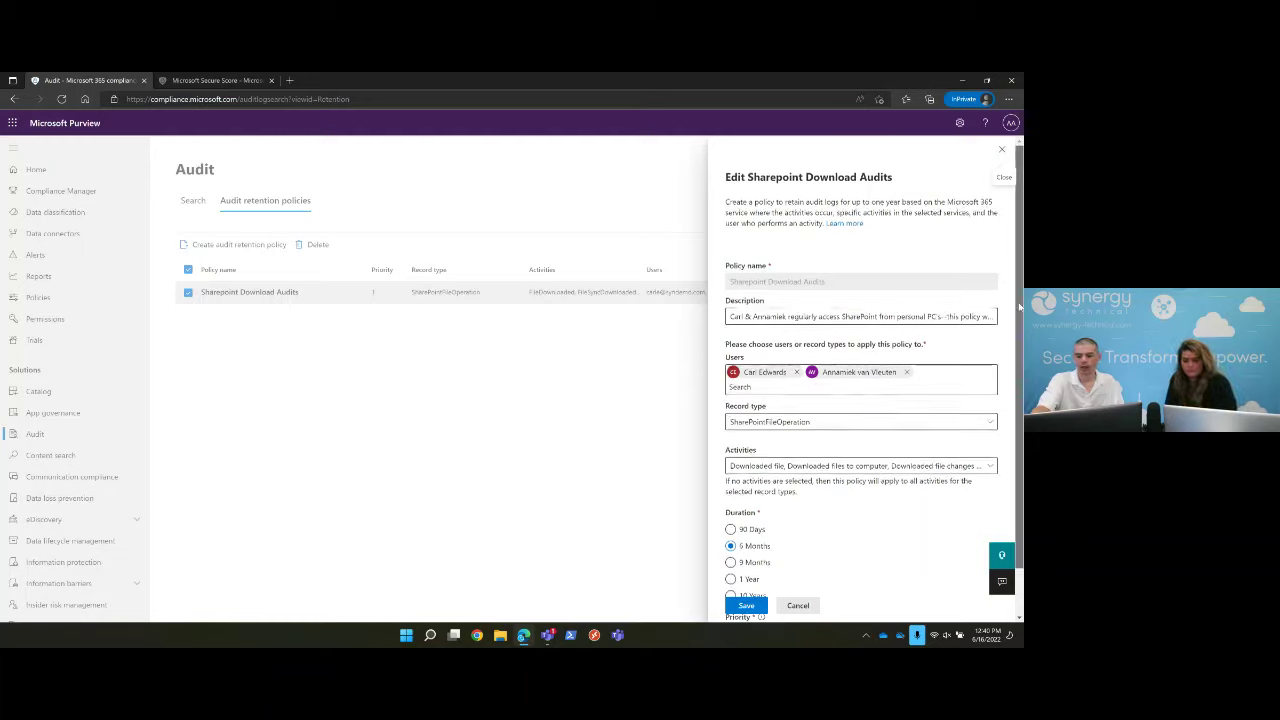
scroll(1019, 307, down, 1)
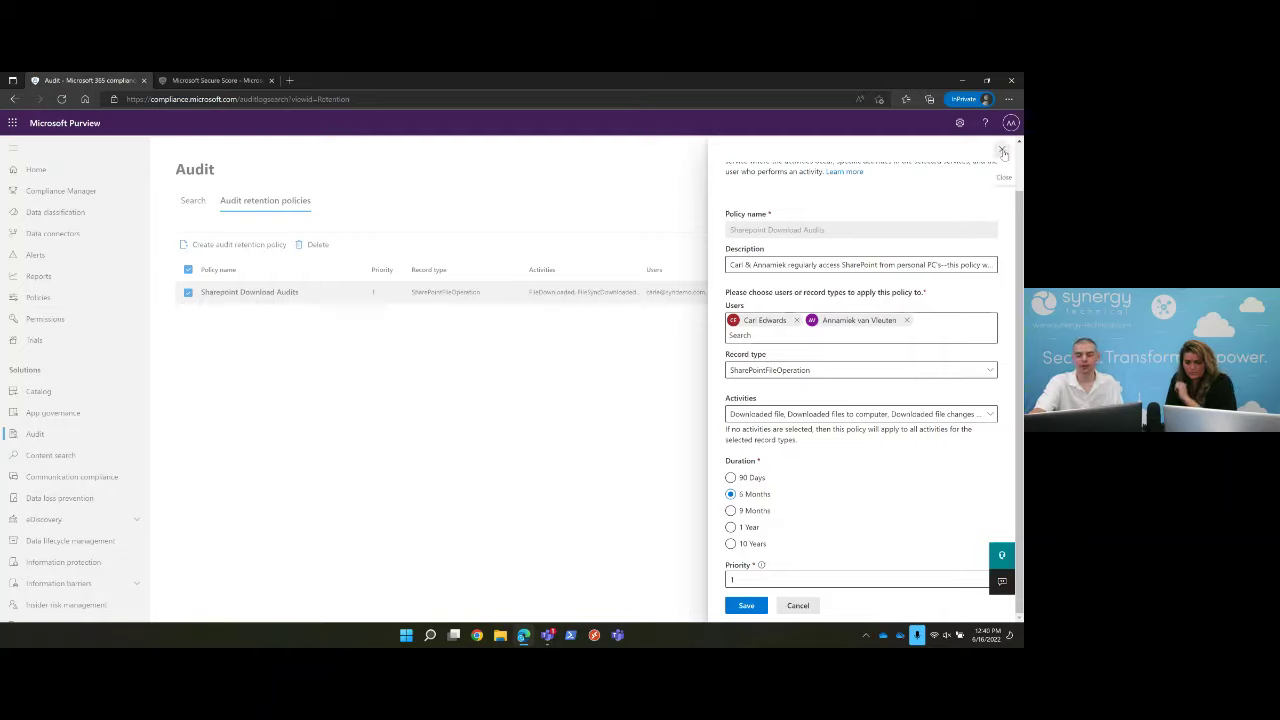
scroll(835, 326, up, 1)
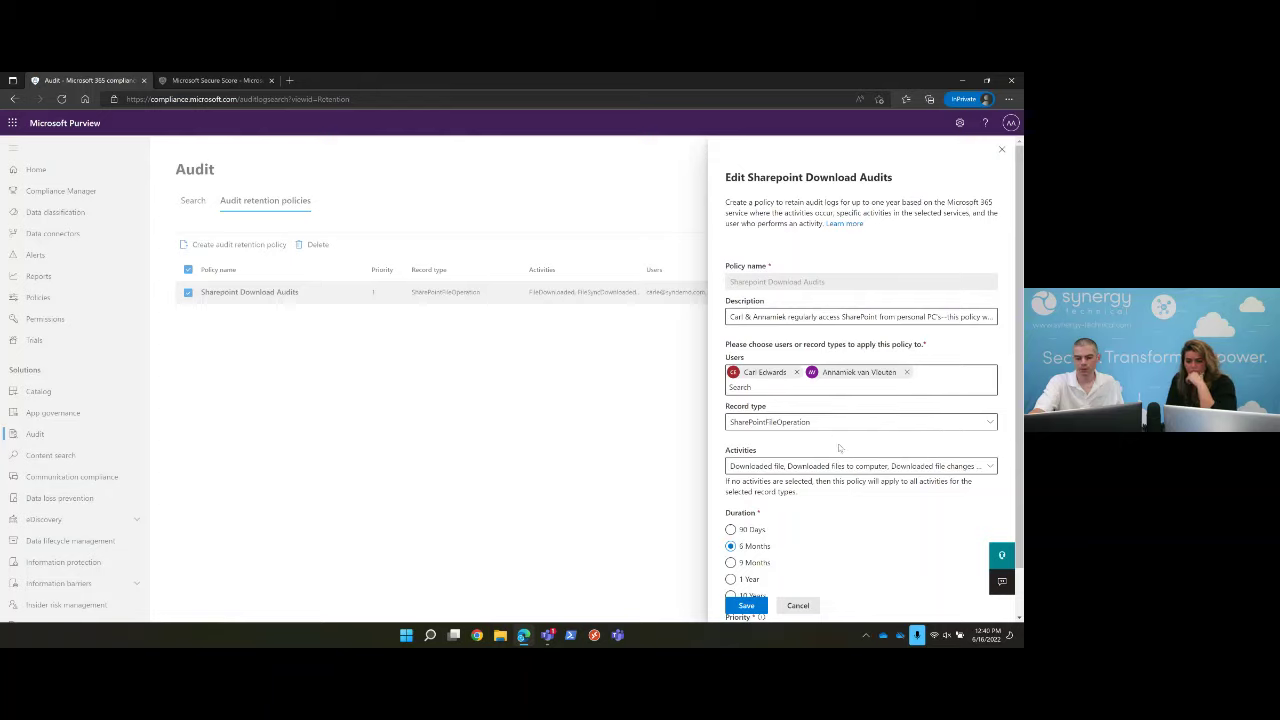
click(1002, 150)
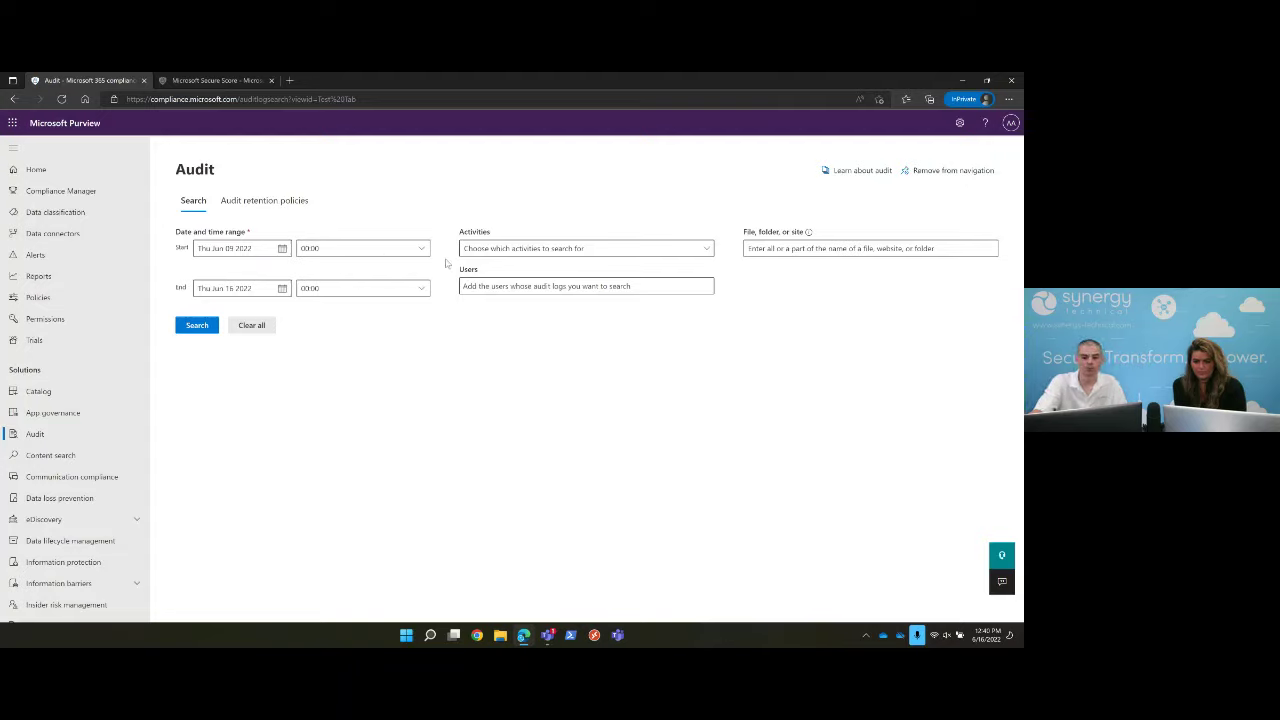
- View the Content search, Data lifecycle management and Information protection overview pages
click(50, 456)
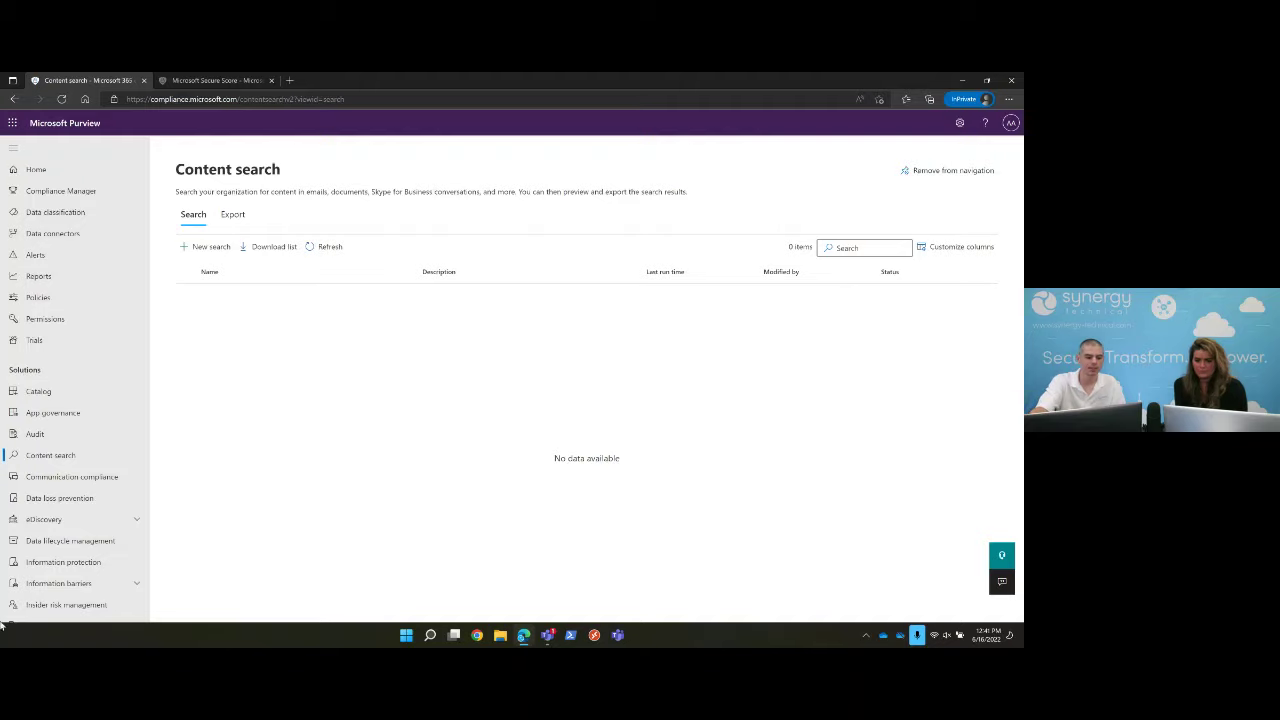
click(68, 541)
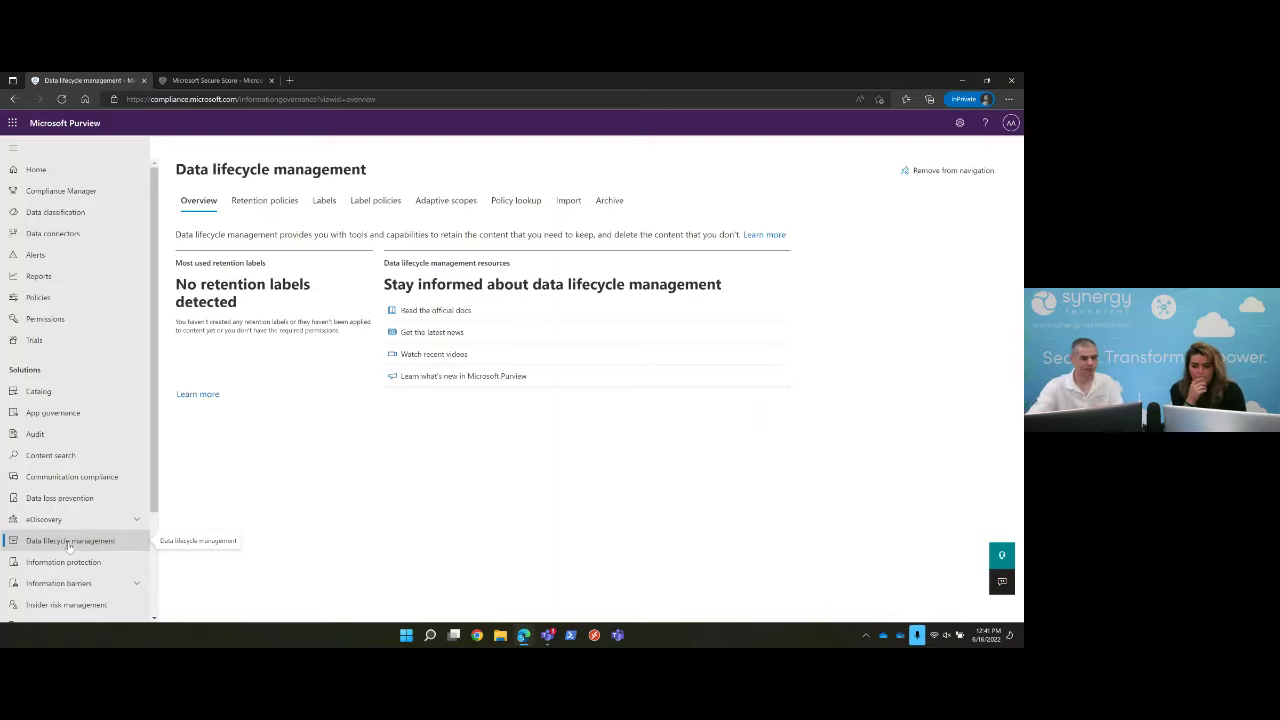
click(65, 562)
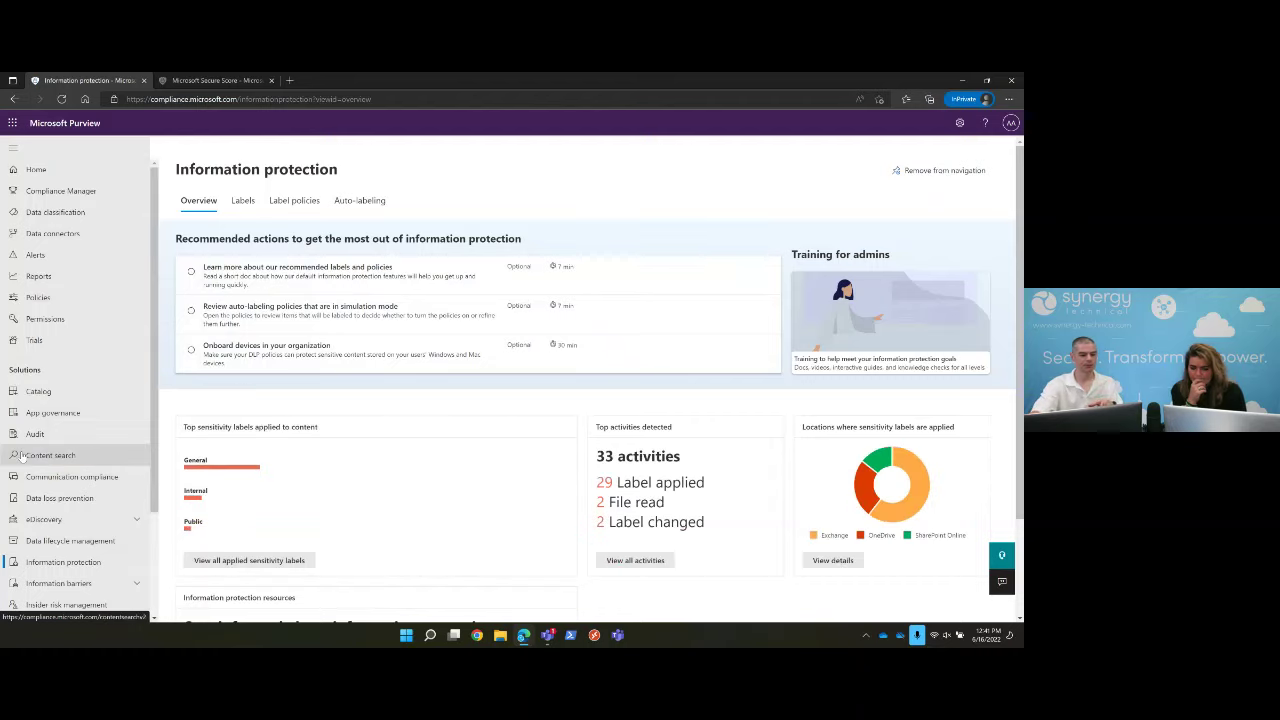
- View the list of segments under Information barriers
scroll(40, 460, down, 2)
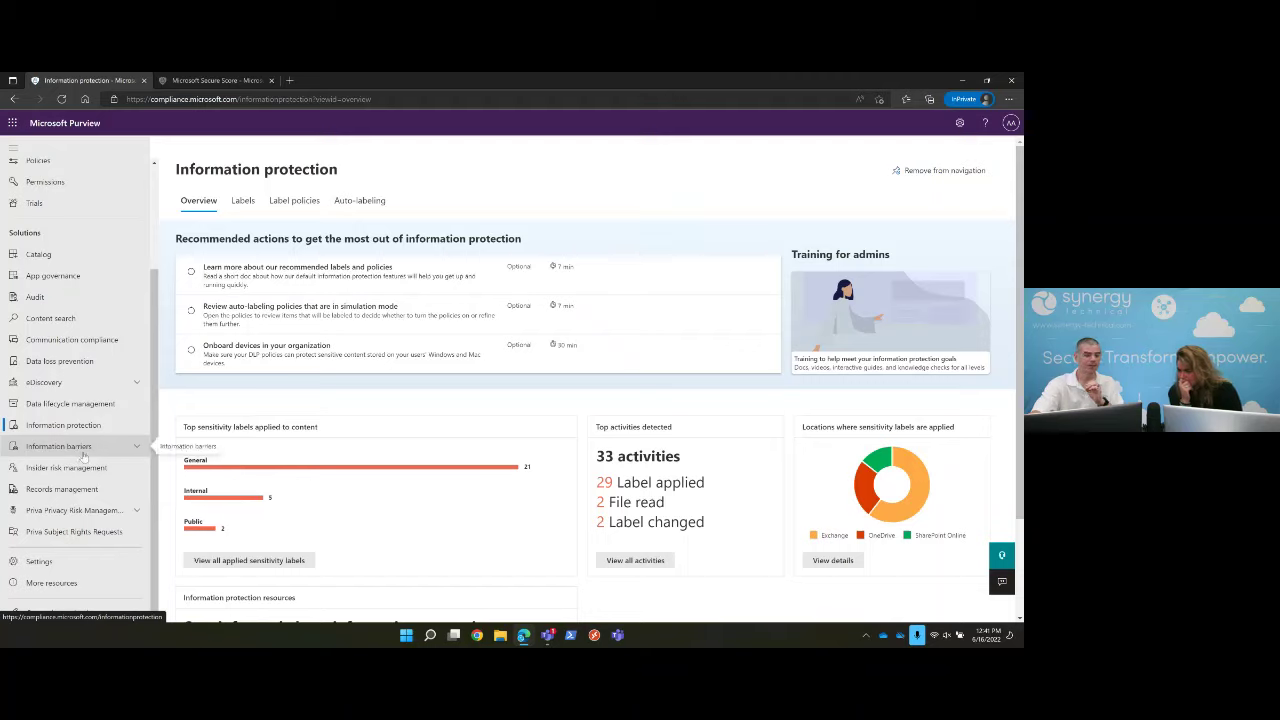
click(82, 449)
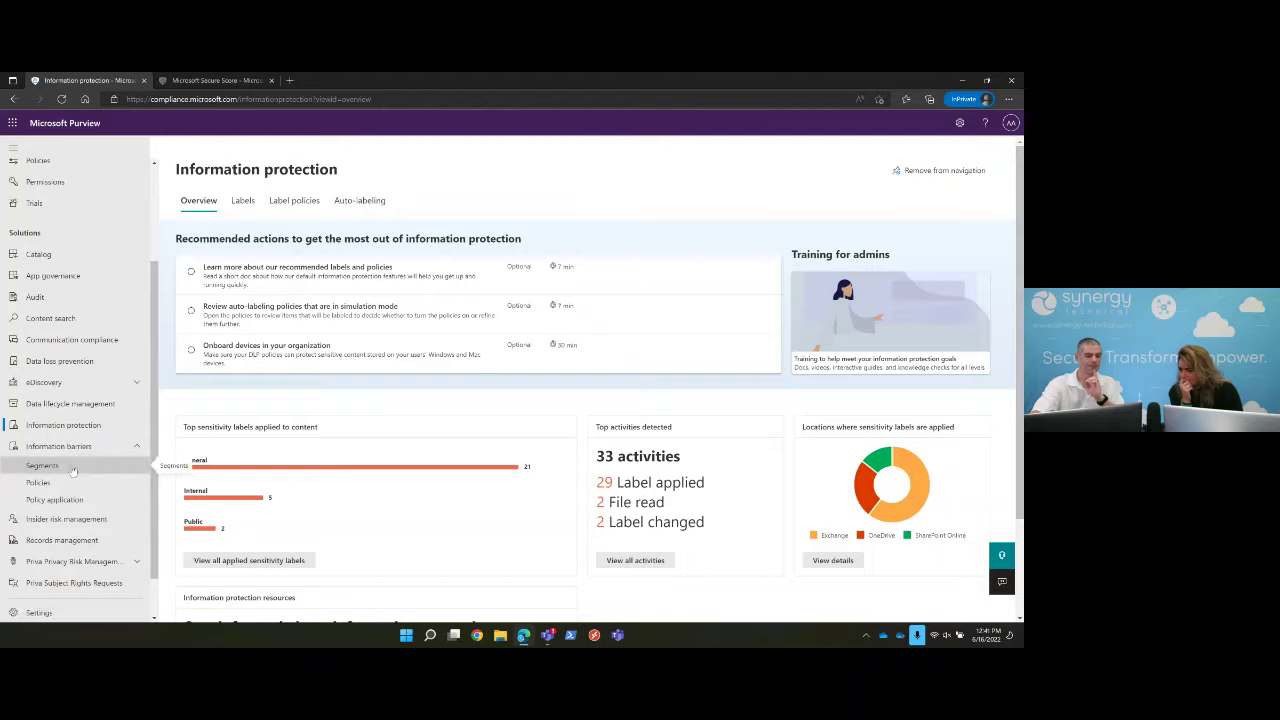
click(73, 468)
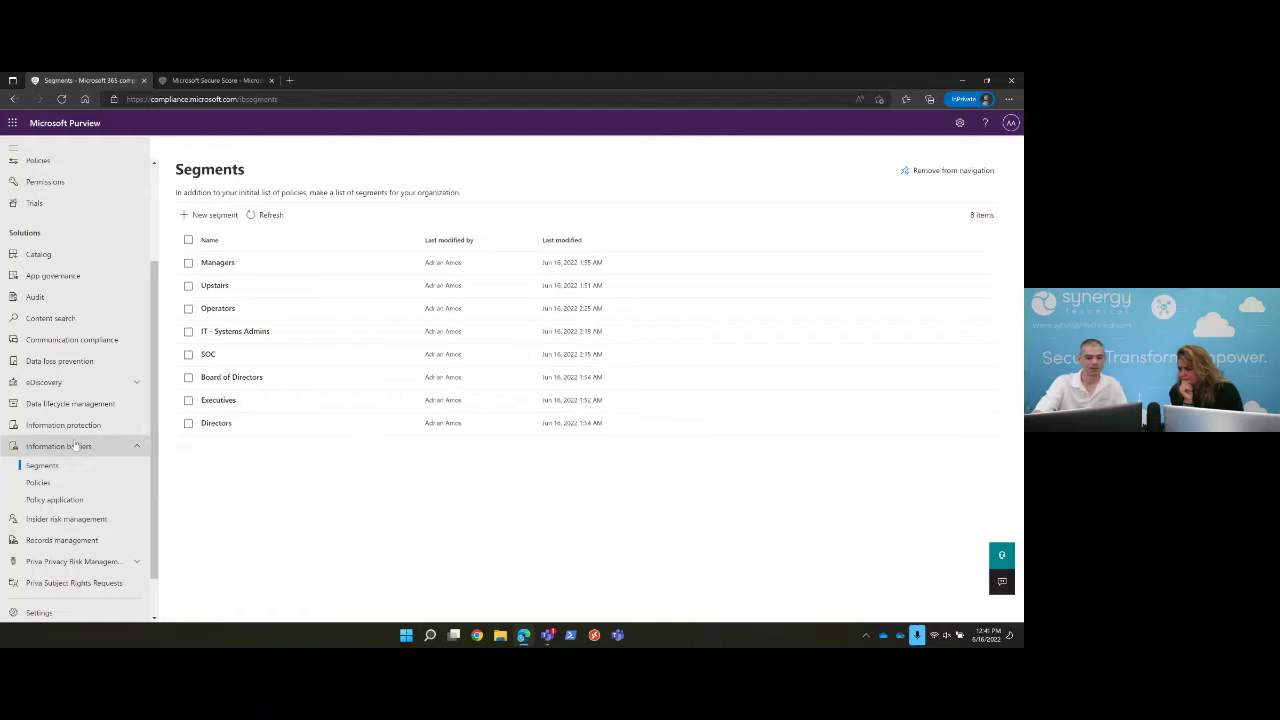
- View the Communication compliance policies, opening its what's new article and closing it again
click(77, 341)
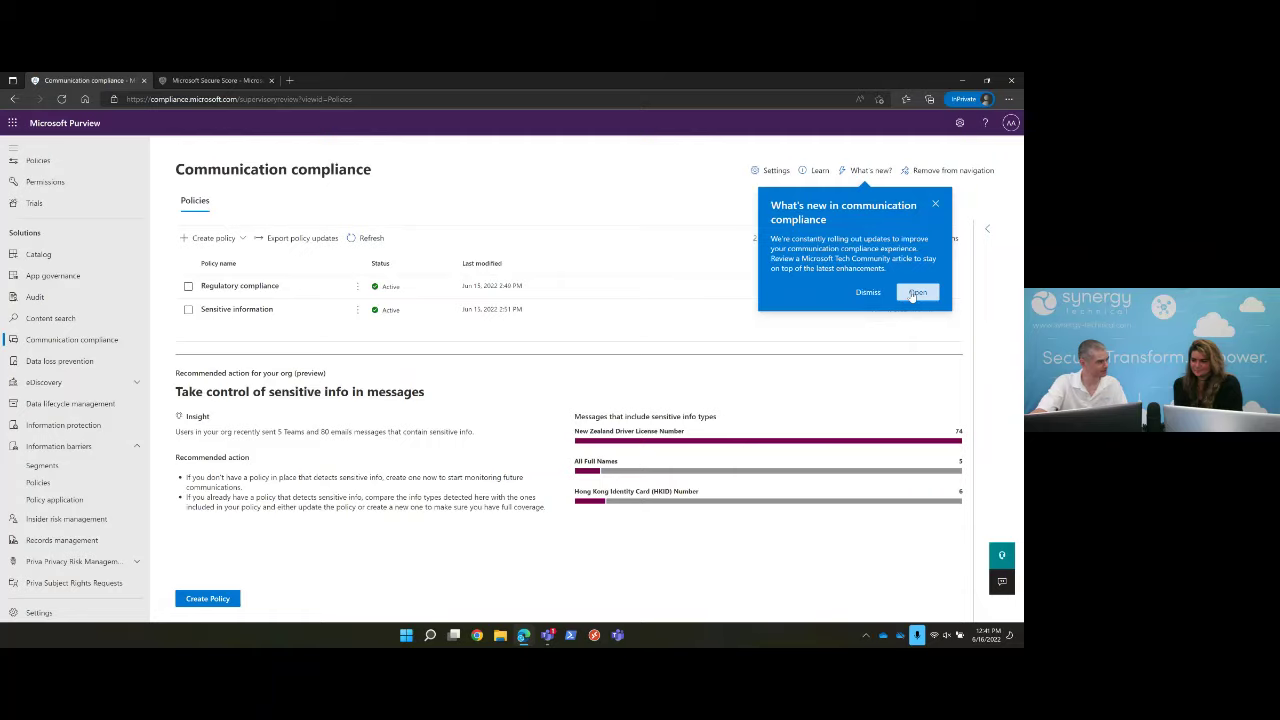
click(916, 293)
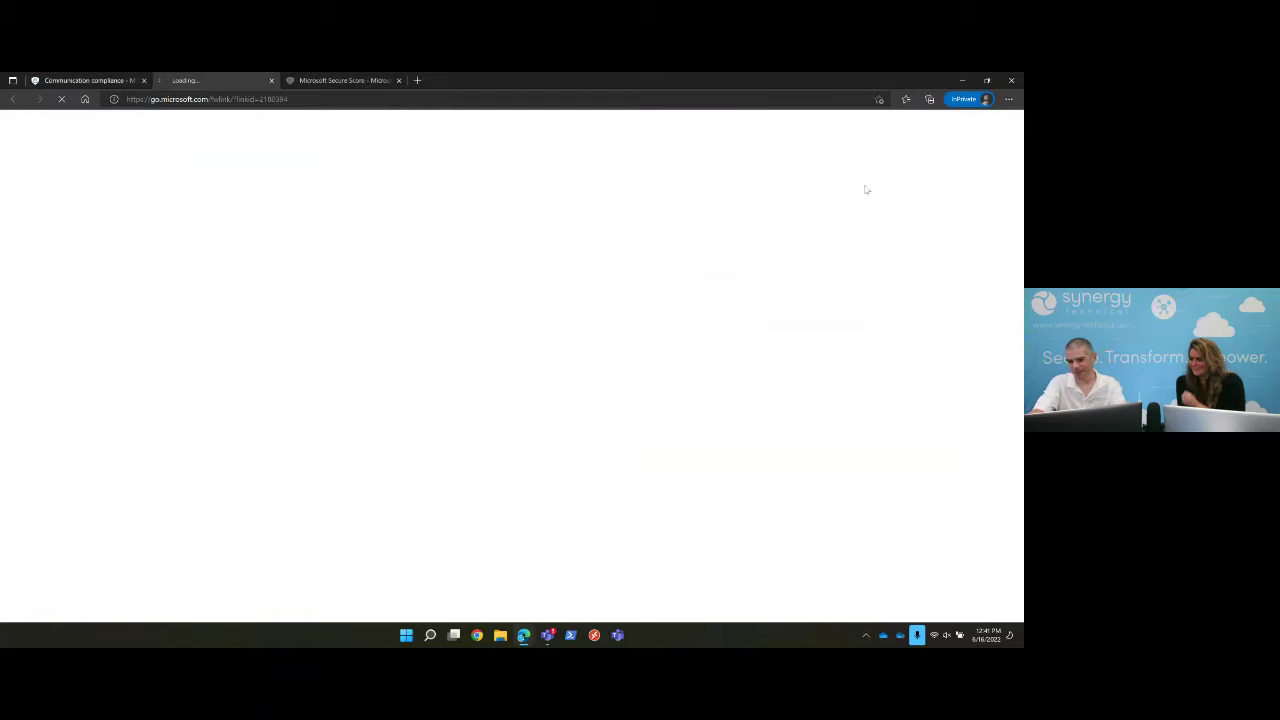
click(271, 80)
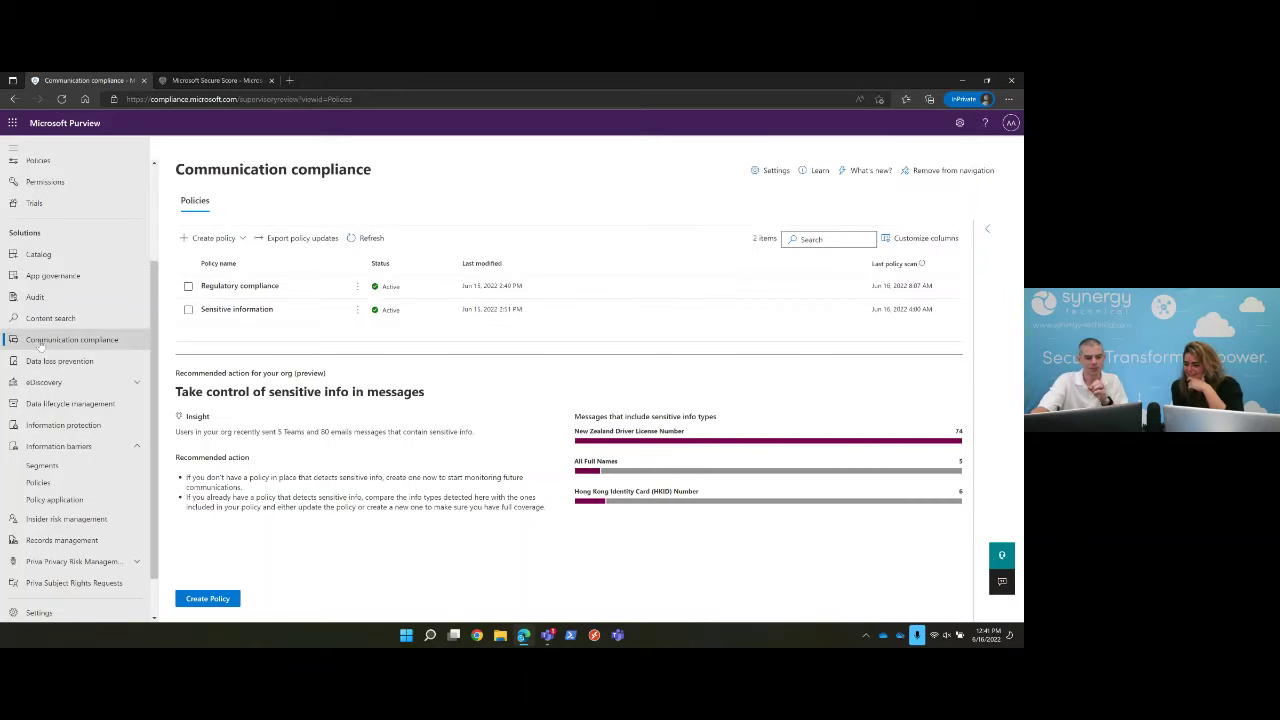
click(124, 340)
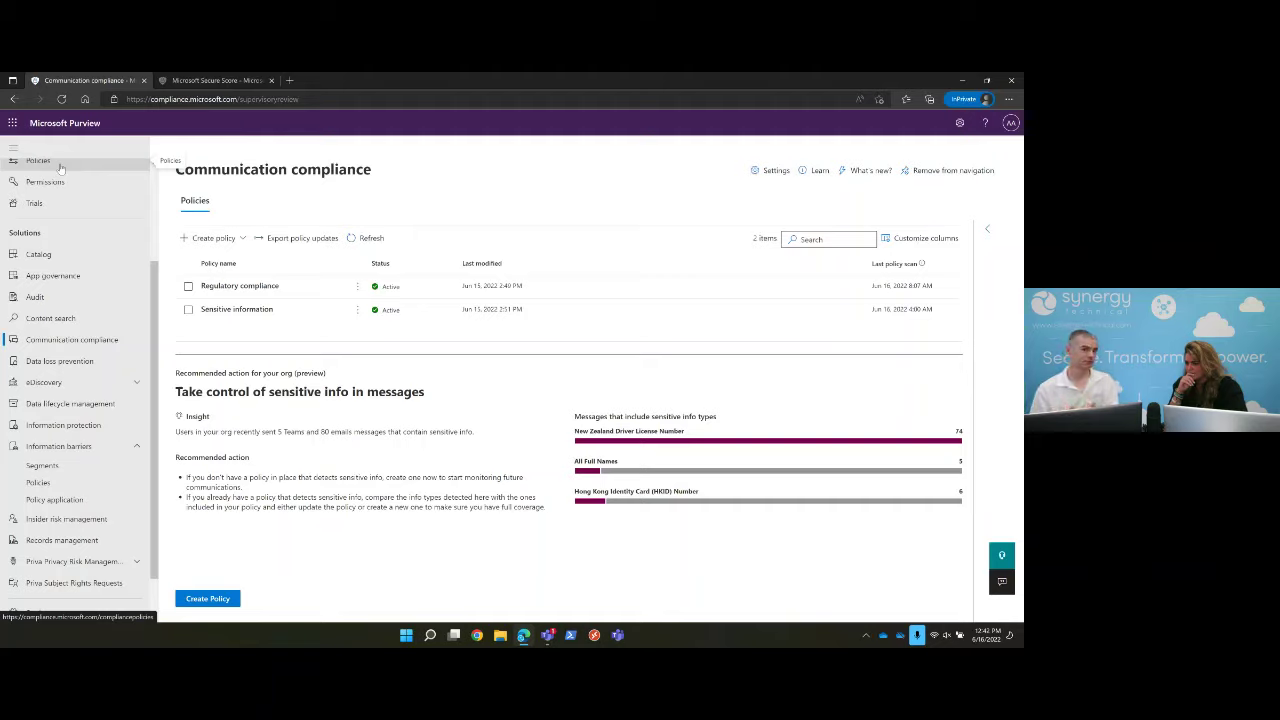
- Review the template for monitoring conflict of interest in Communication compliance, and close it without creating a policy
click(218, 238)
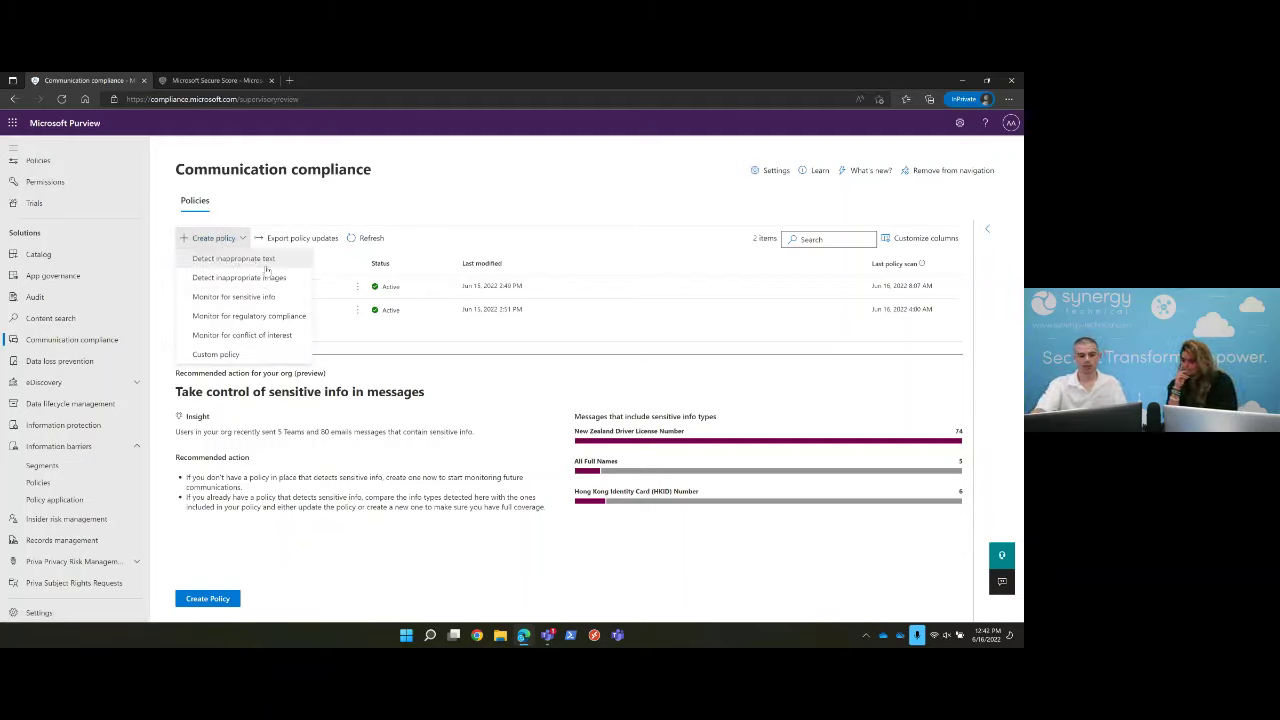
click(258, 336)
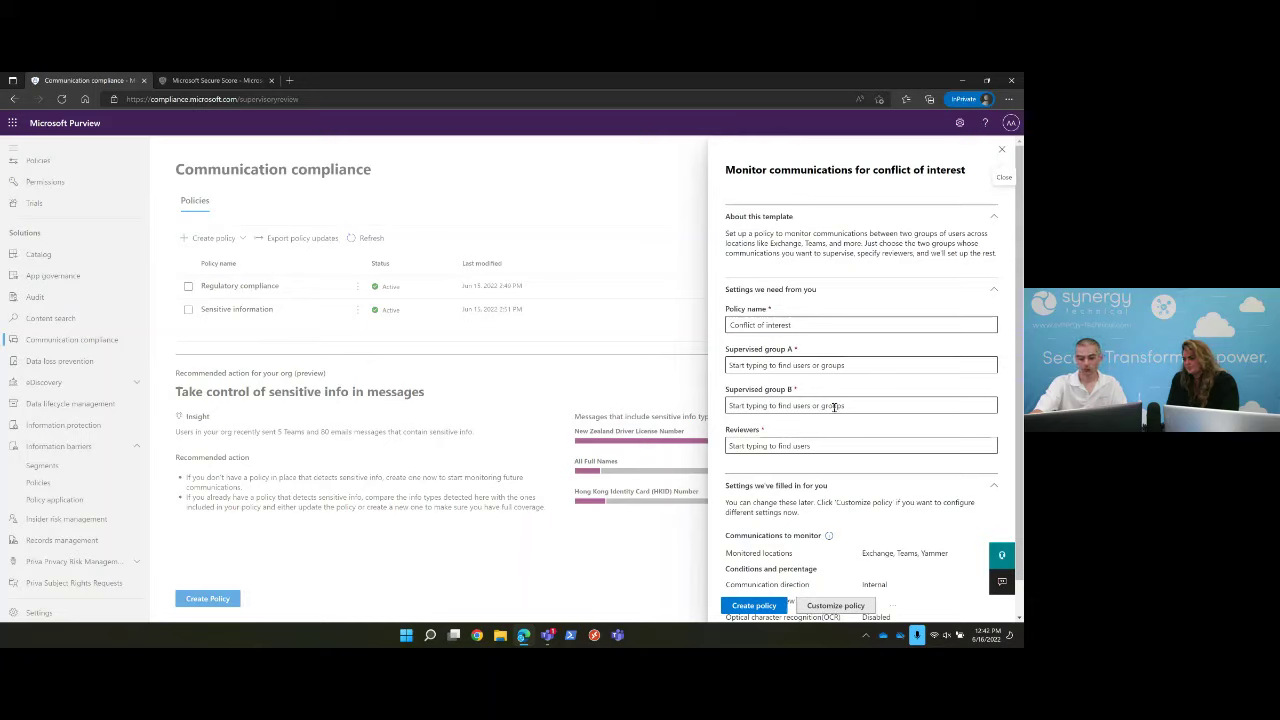
scroll(826, 456, down, 1)
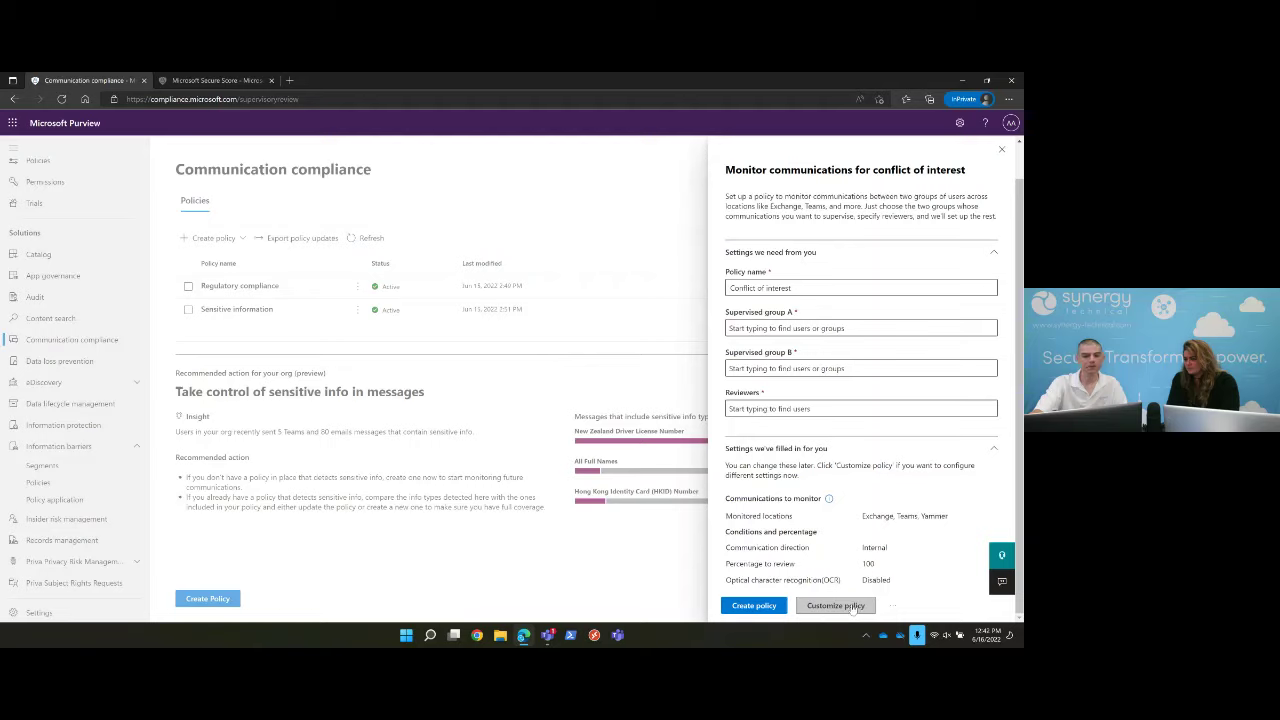
click(1001, 149)
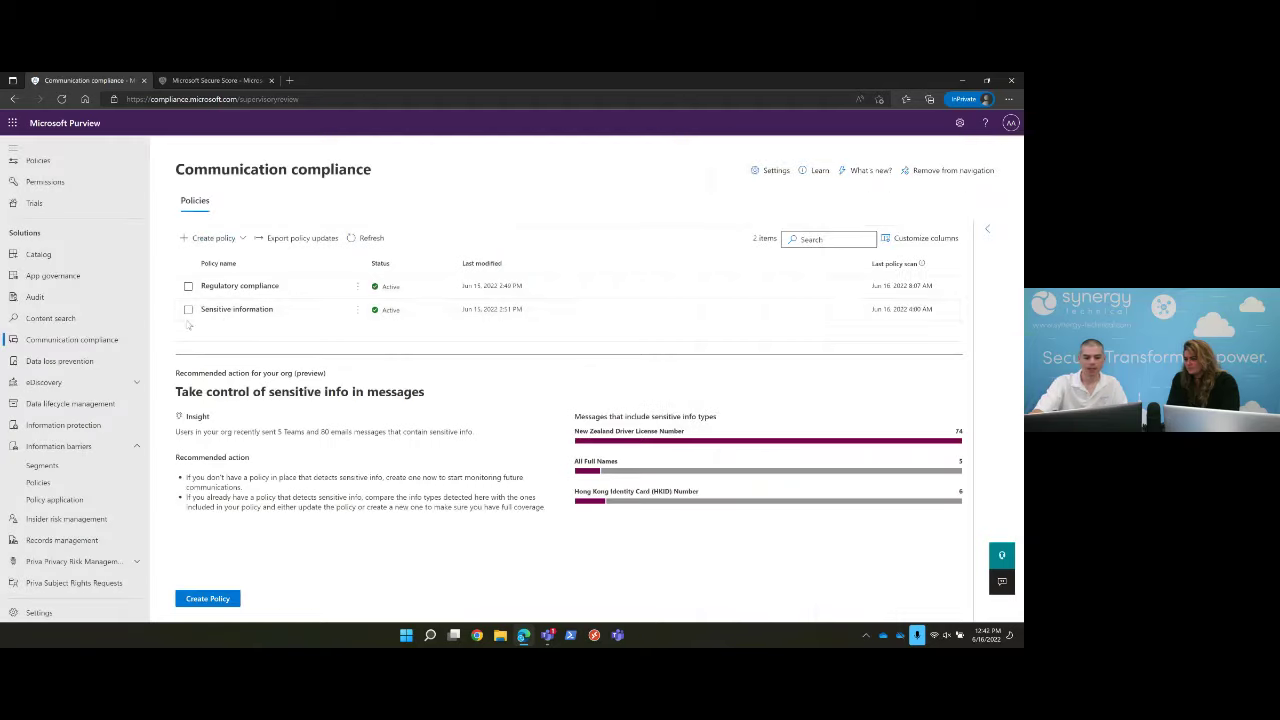
- Open the Regulatory compliance policy for editing and review its supervised users, reviewers and monitored locations
click(240, 287)
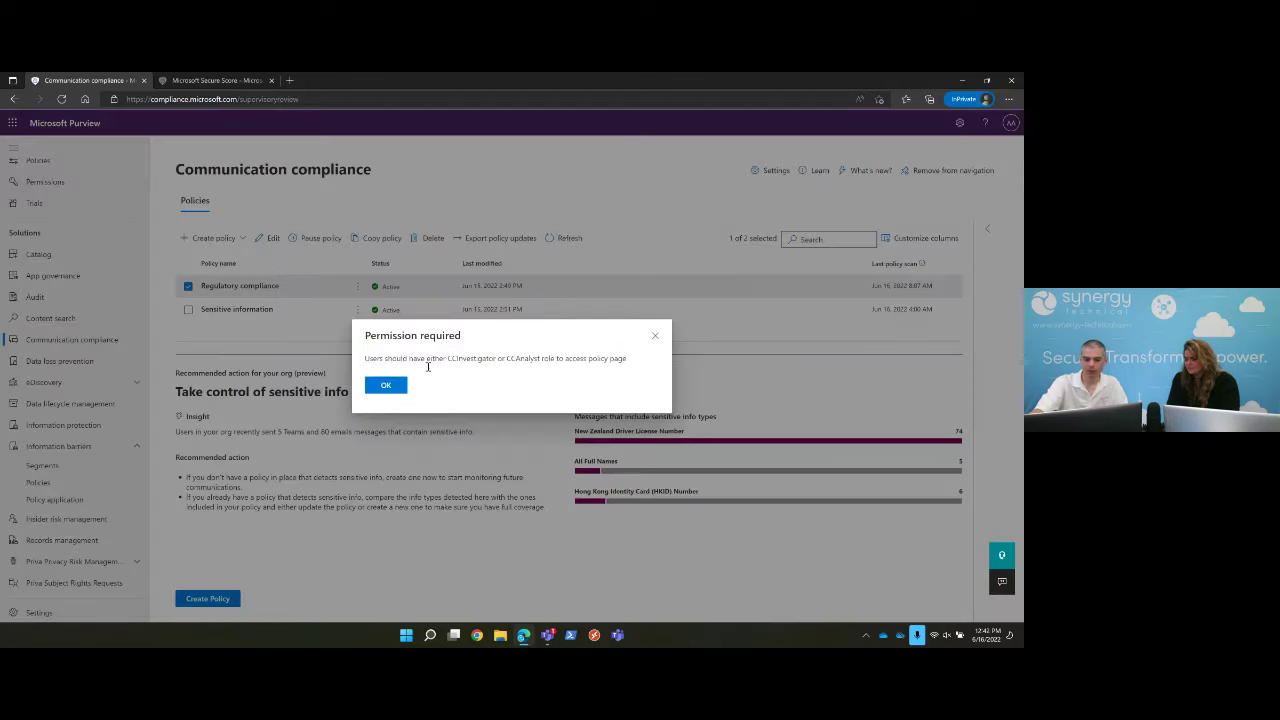
click(655, 335)
click(266, 238)
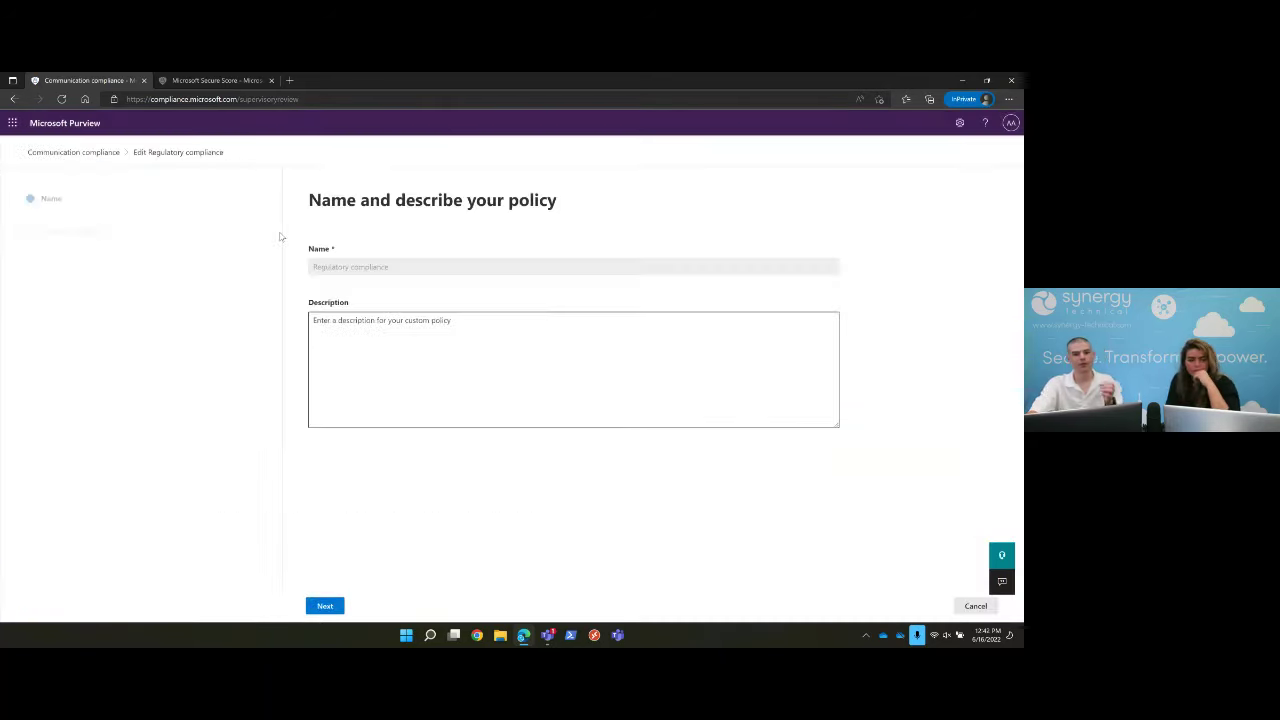
click(325, 606)
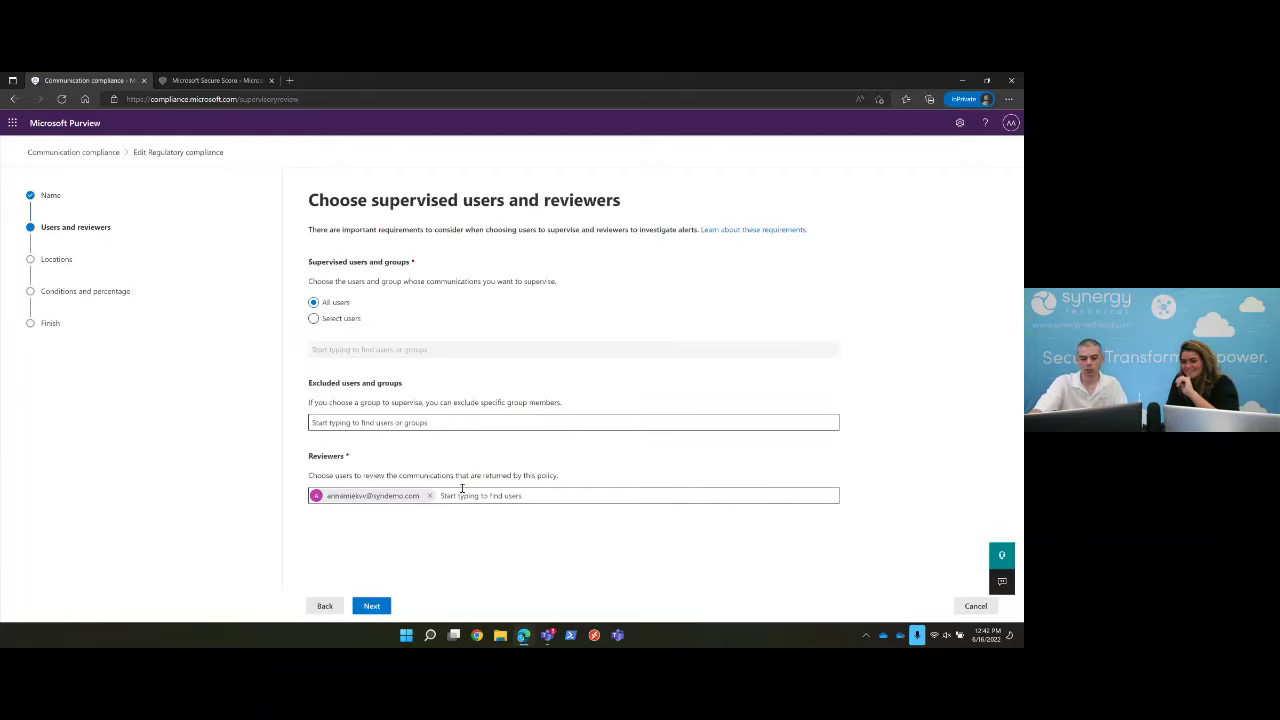
click(374, 606)
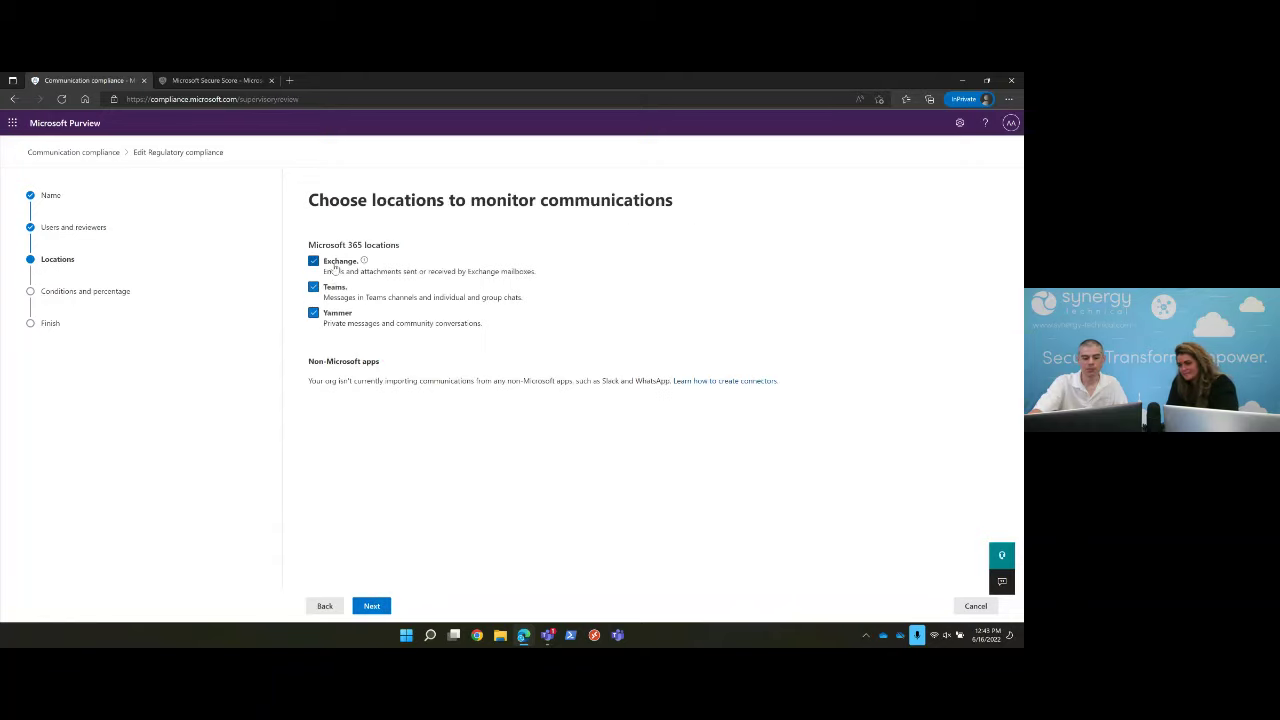
- Examine the Regulatory compliance policy's communication direction, sensitive info types, OCR and review percentage settings, and cancel the editing
click(371, 607)
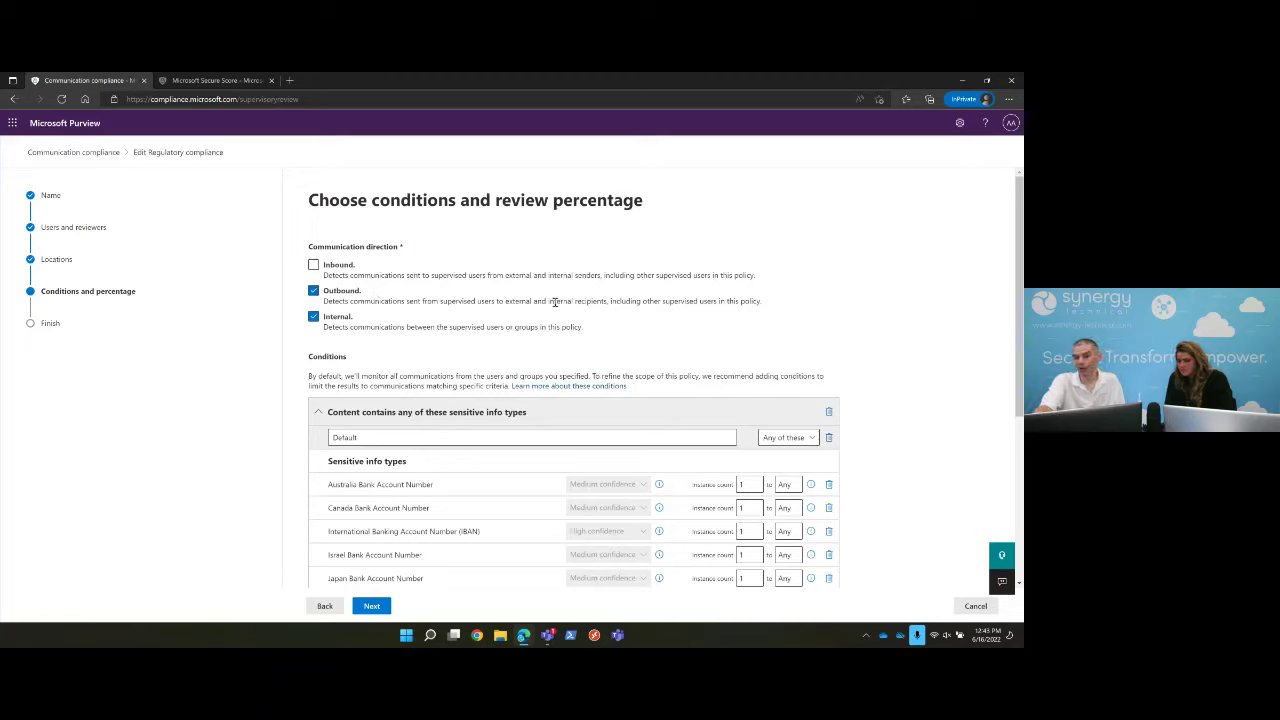
scroll(551, 419, down, 1)
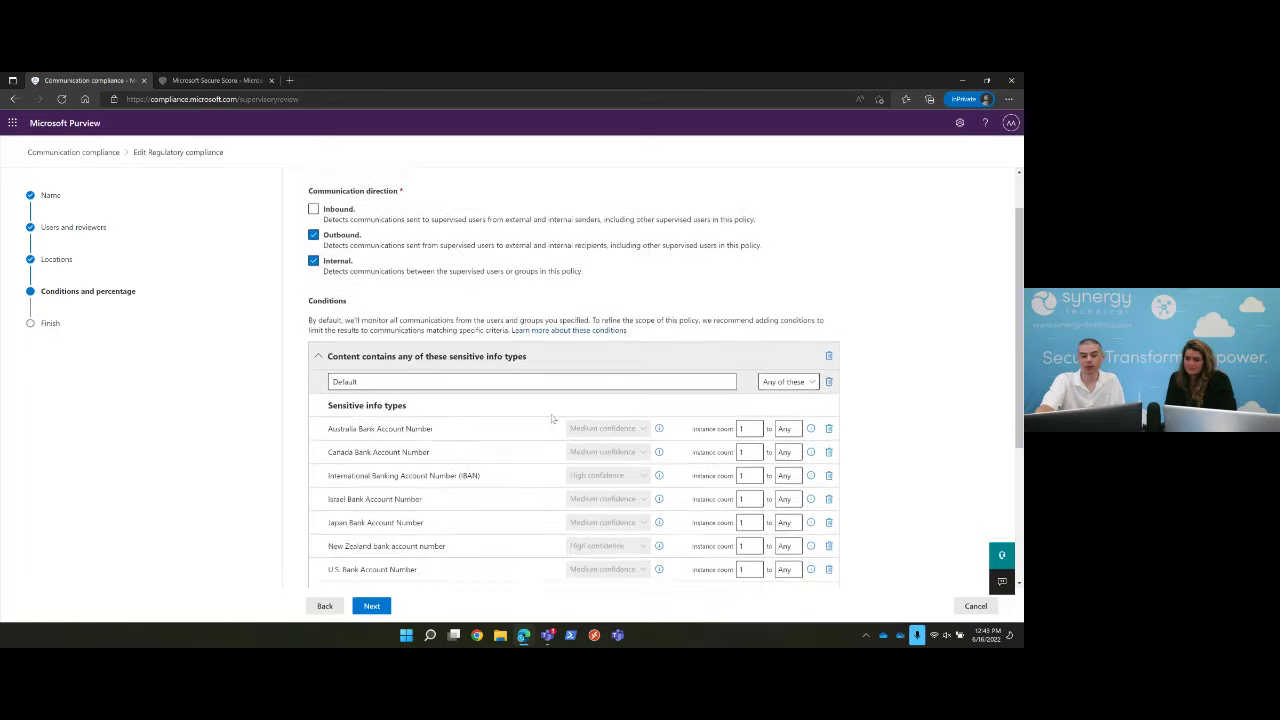
scroll(551, 419, down, 3)
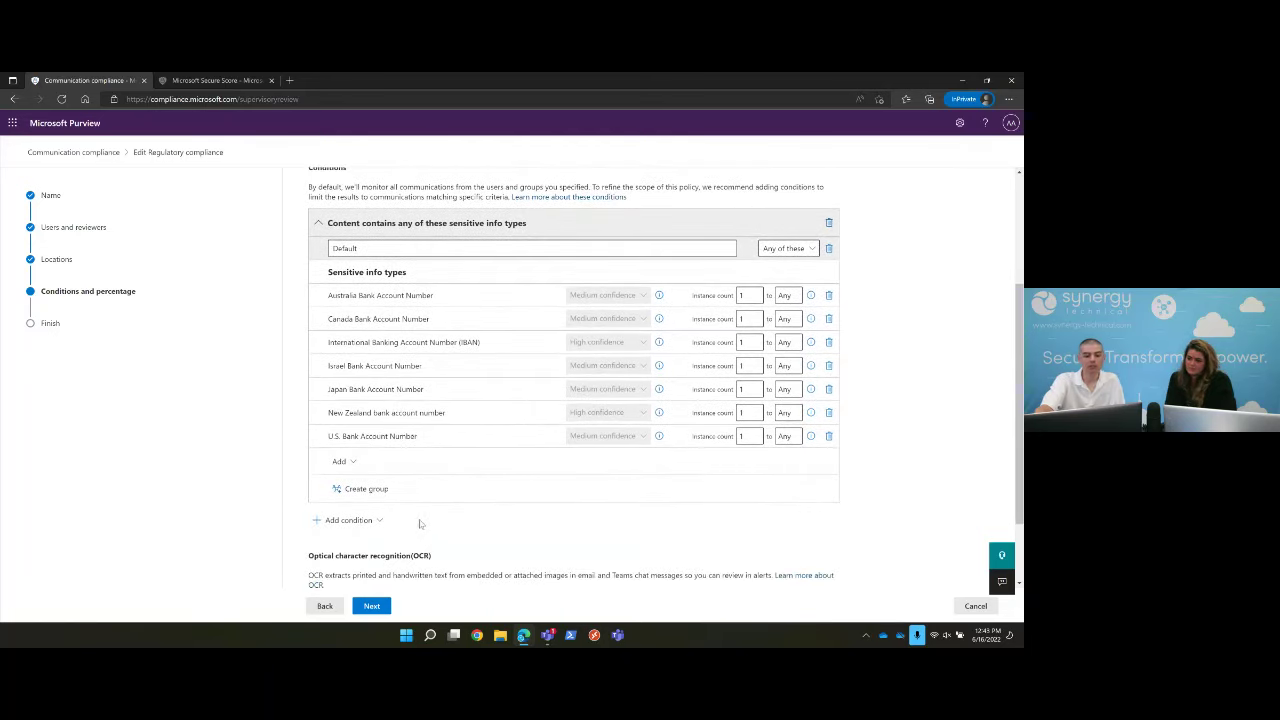
scroll(420, 524, down, 2)
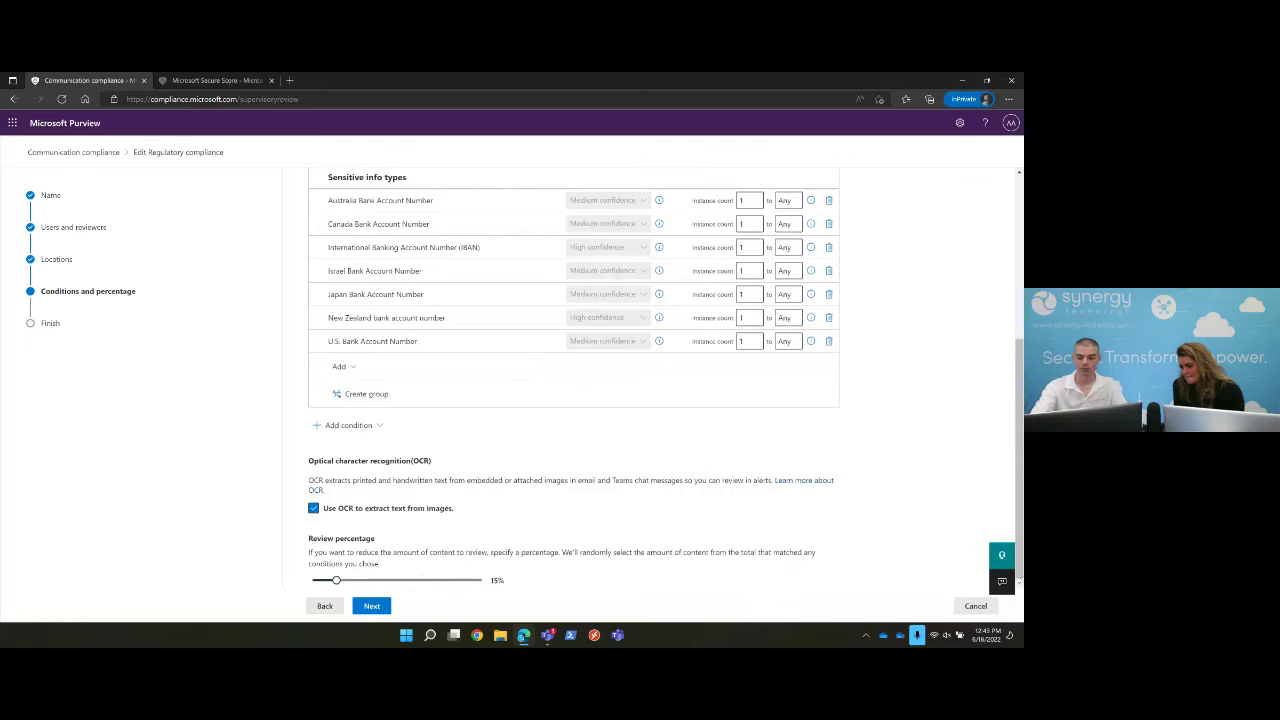
click(962, 607)
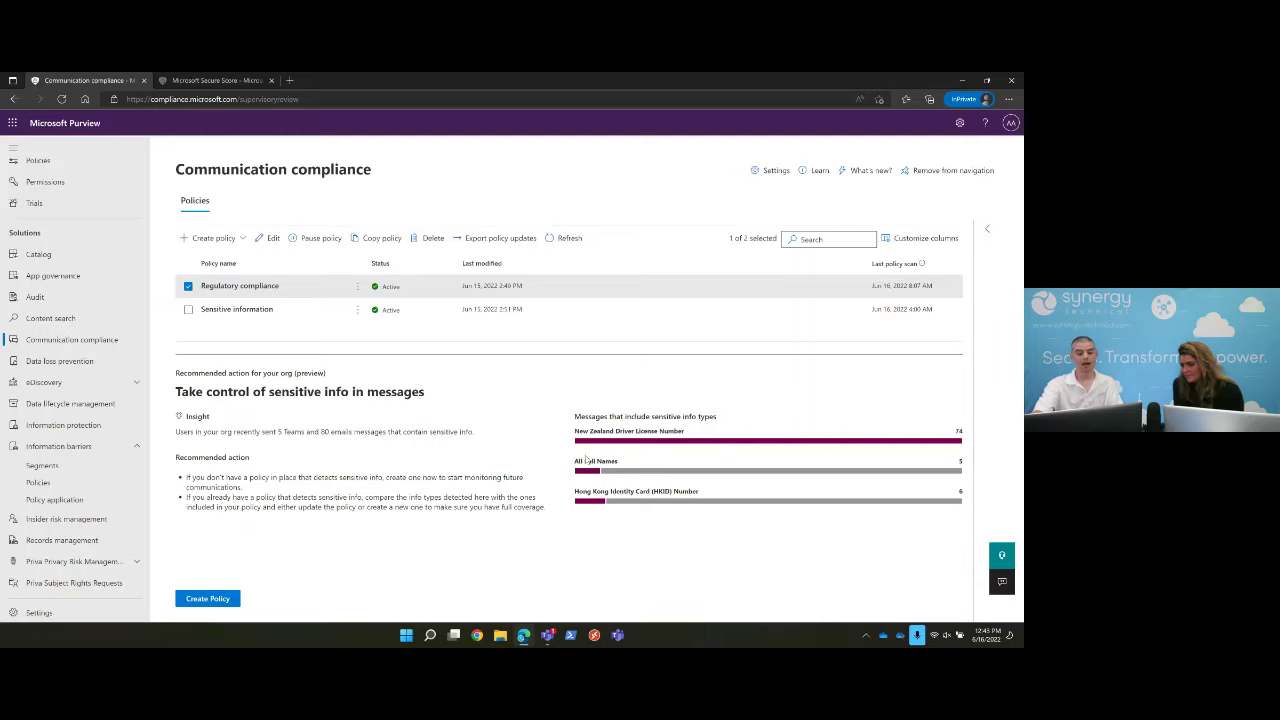
- Look over the policy templates available for a new communication compliance policy, without choosing one
mouse_move(605, 507)
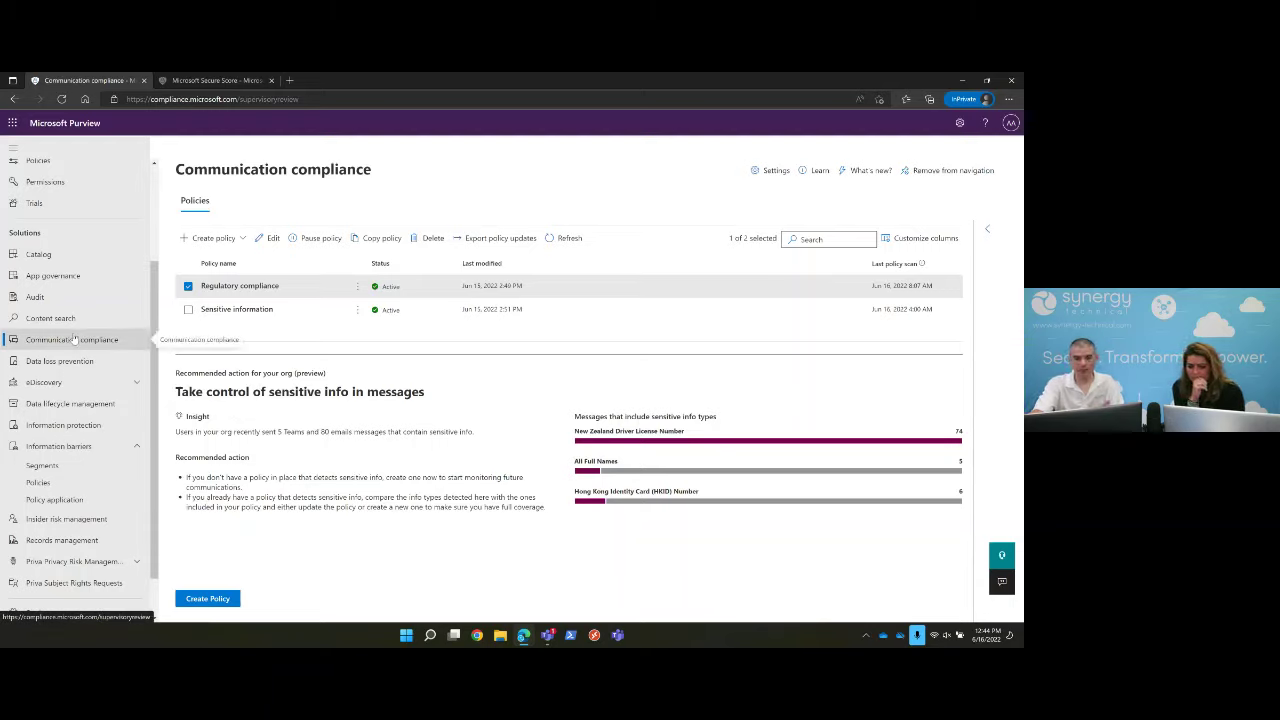
click(242, 239)
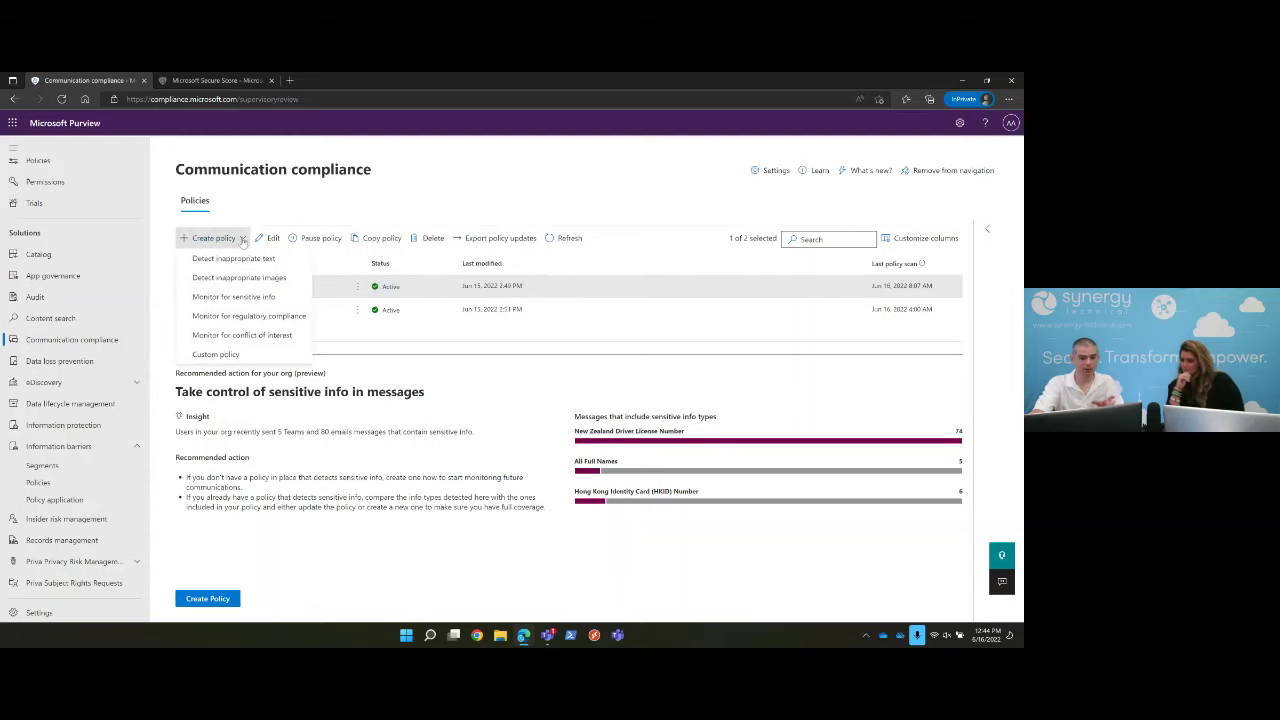
click(307, 207)
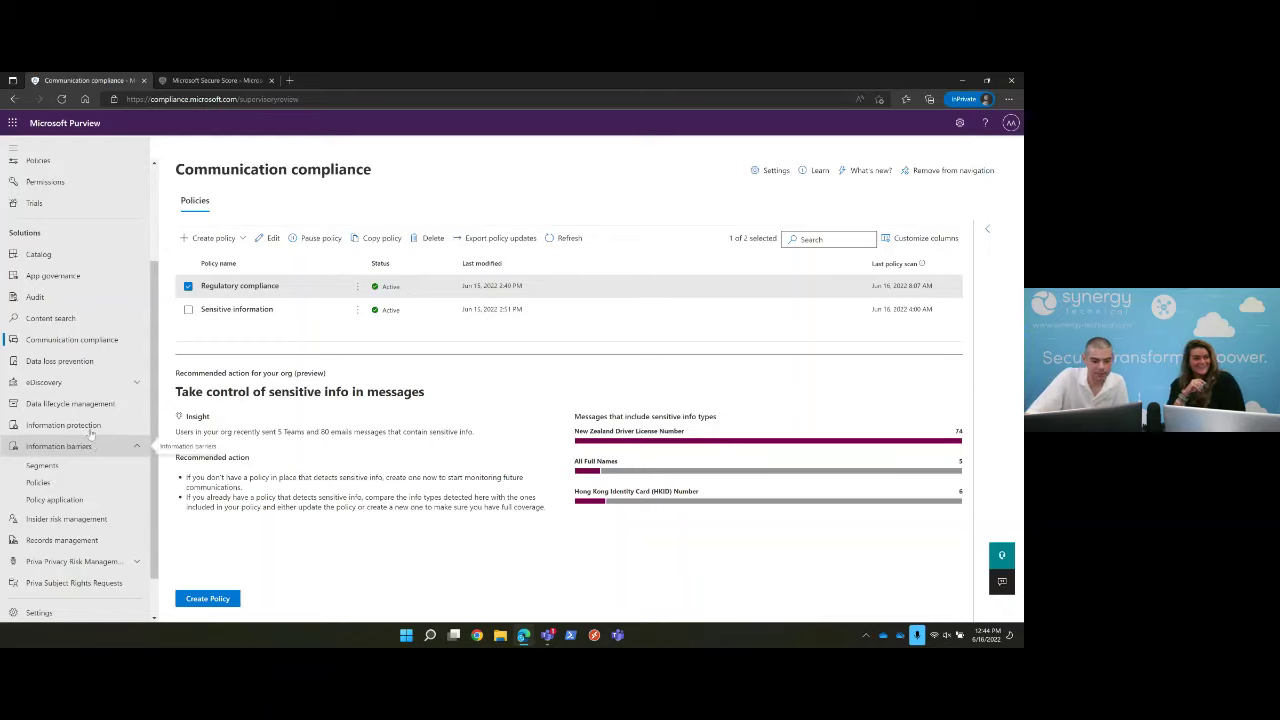
- View the segments and the existing policies under Information barriers
click(68, 470)
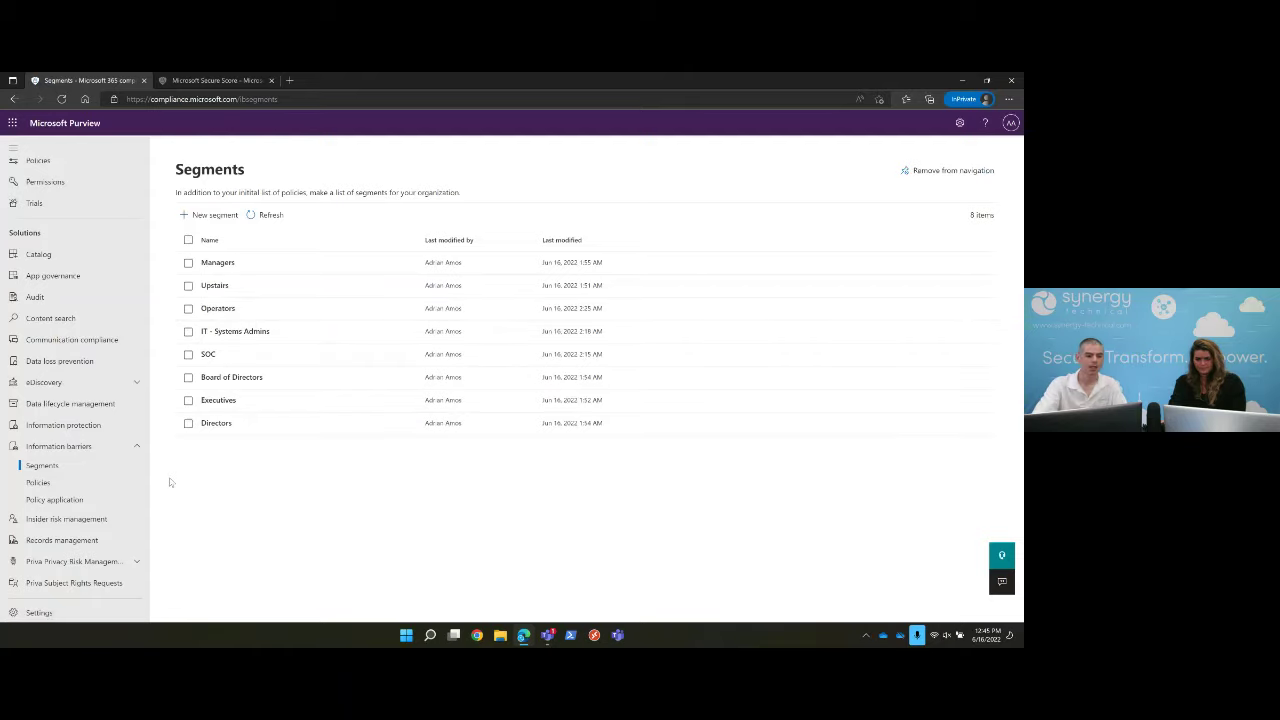
click(38, 483)
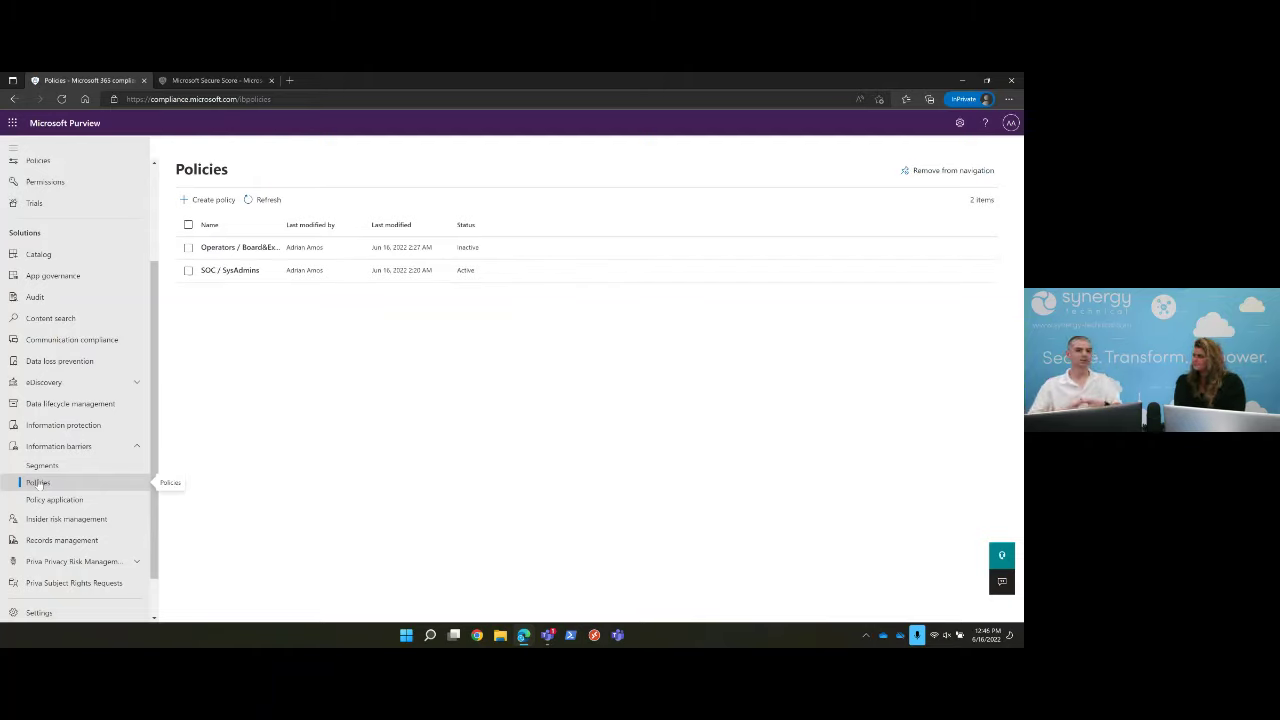
- Start a new information barrier policy with a placeholder name and assign it the Managers segment
click(226, 203)
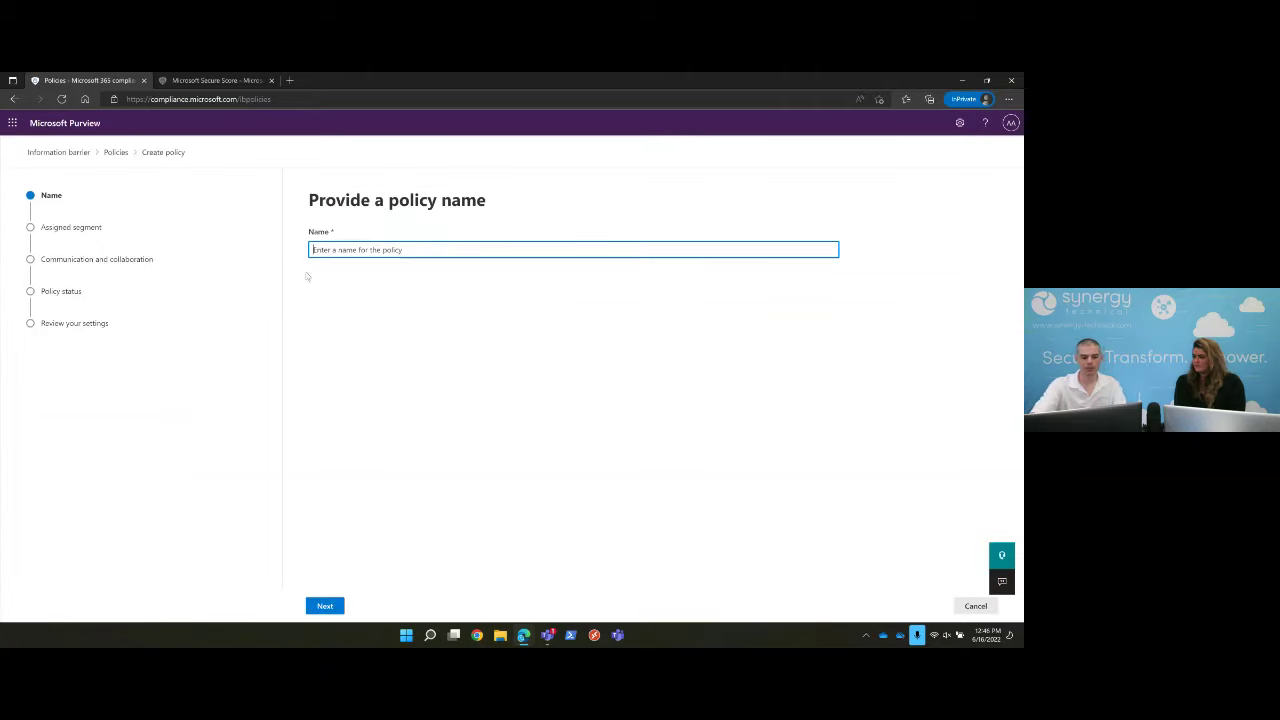
text(testpolicy)
click(325, 606)
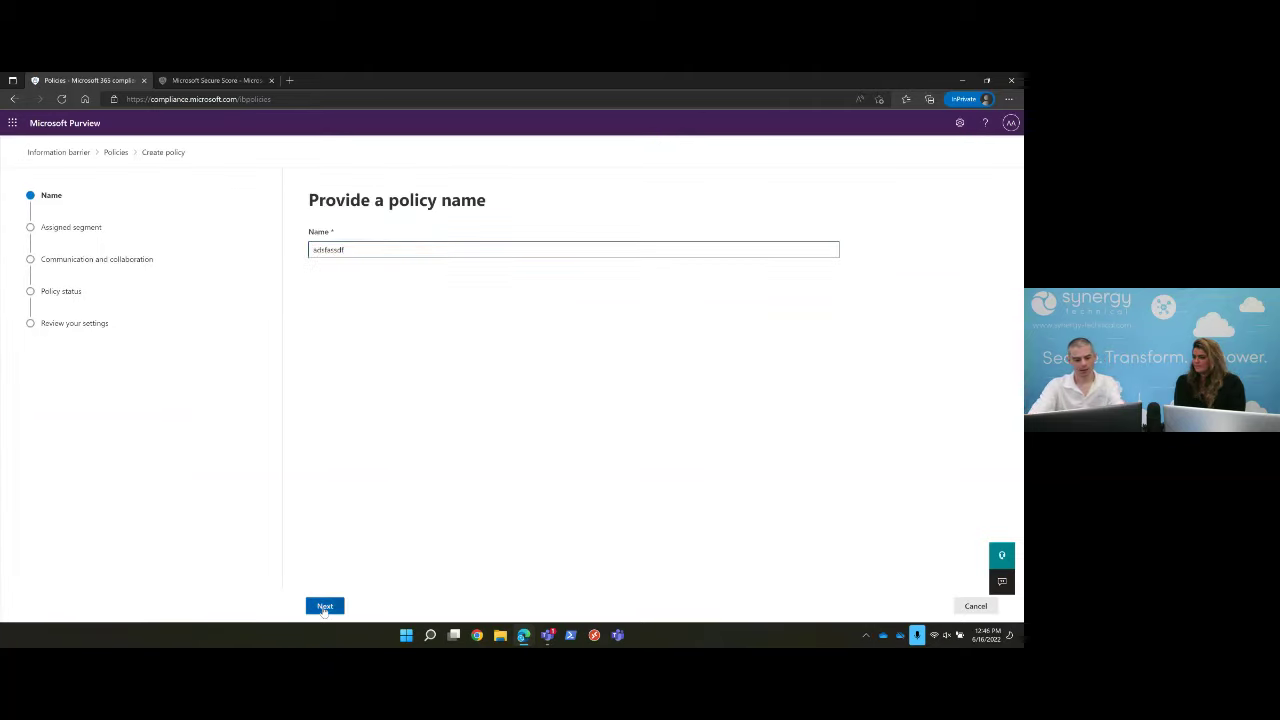
click(330, 239)
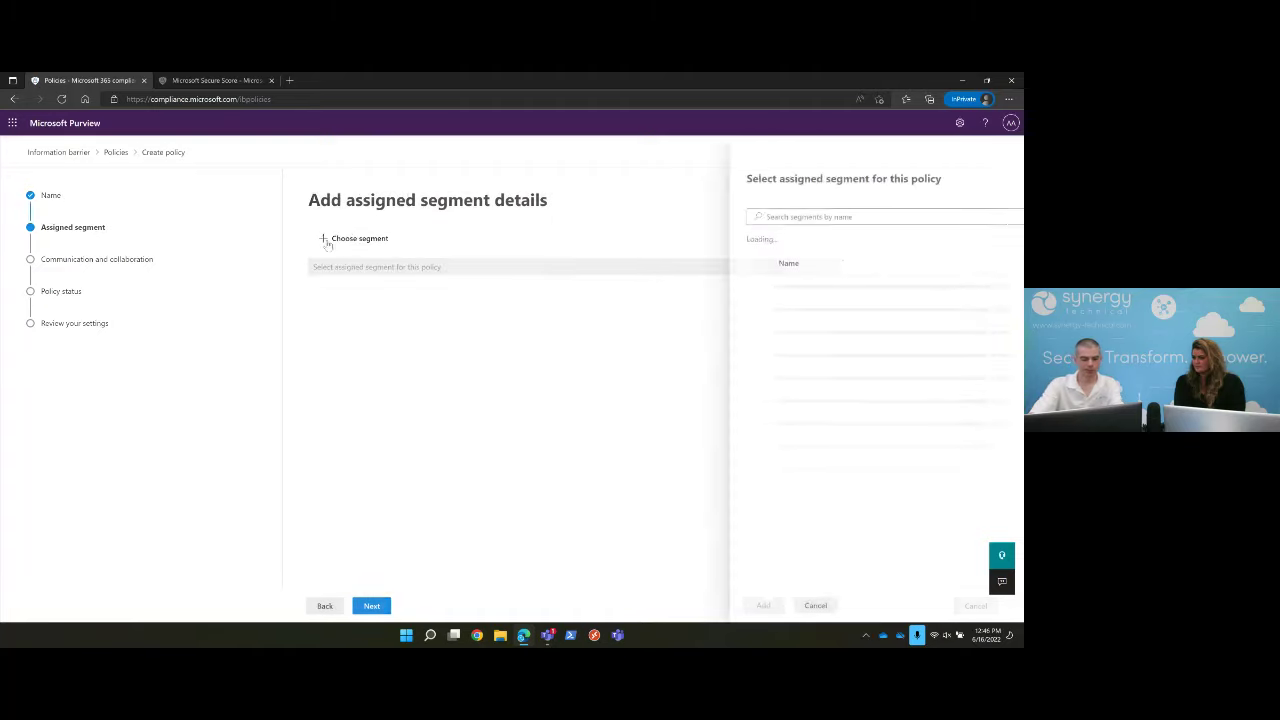
click(738, 286)
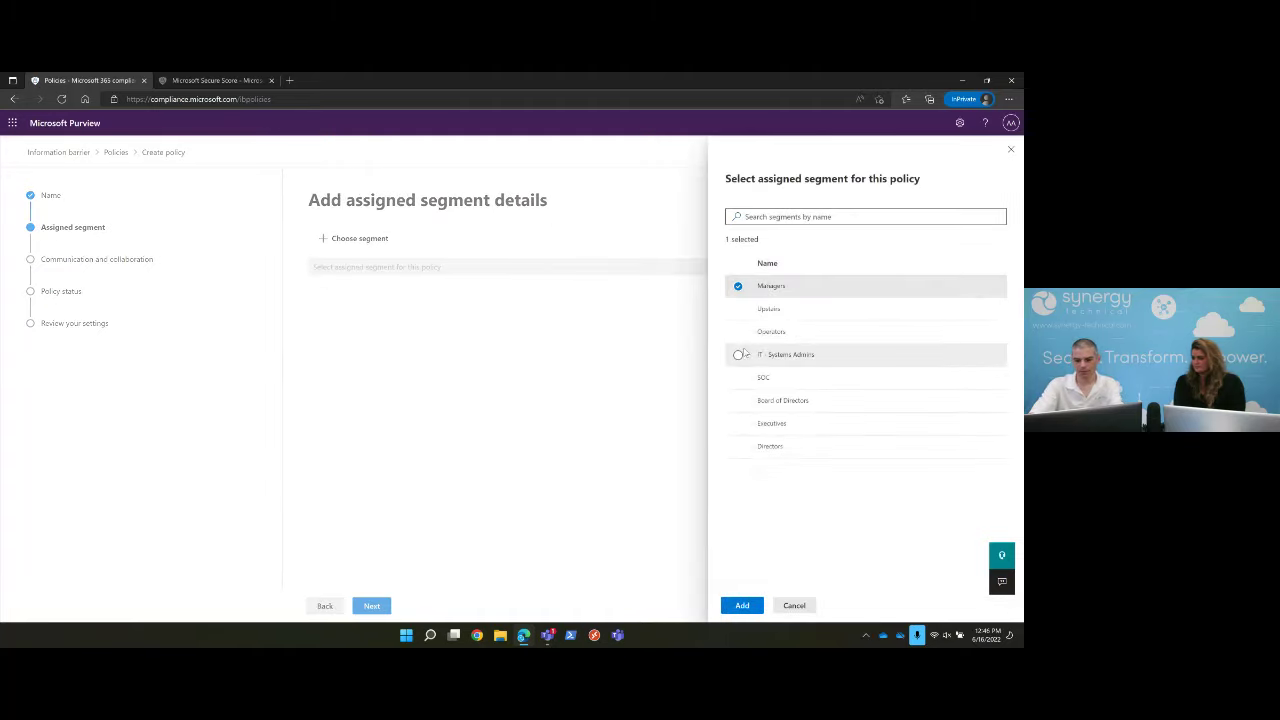
click(739, 601)
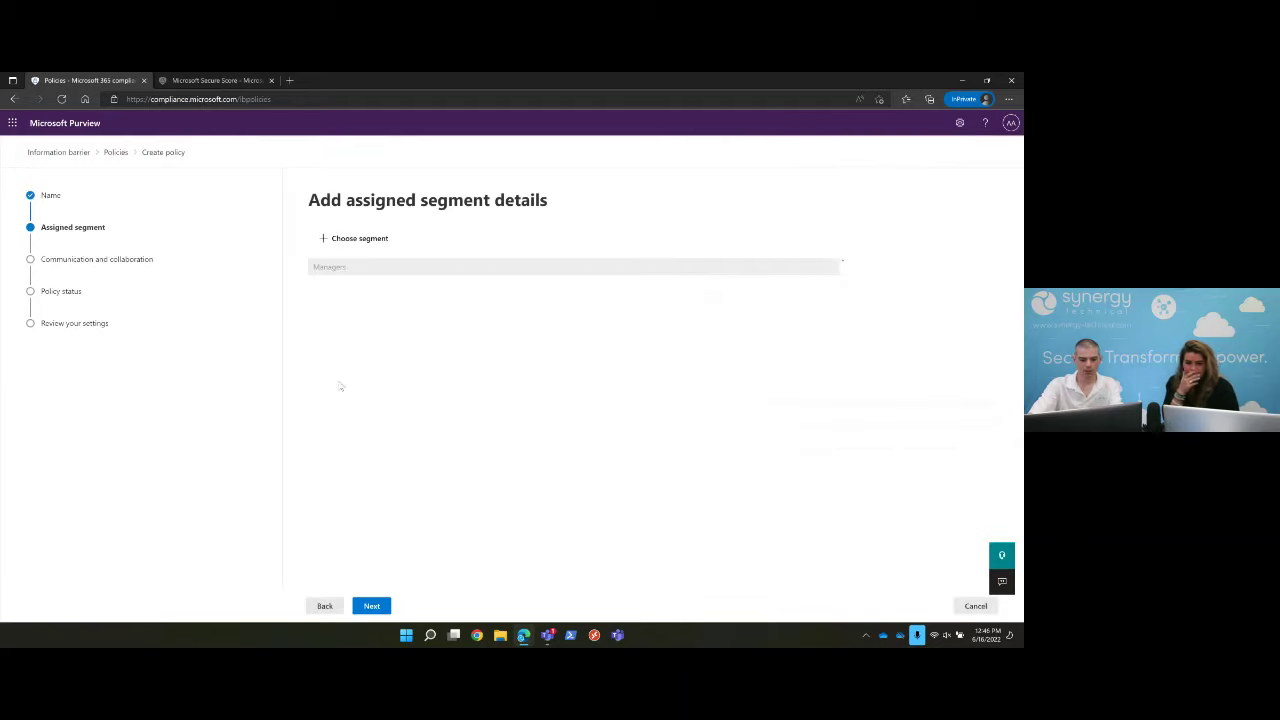
click(372, 606)
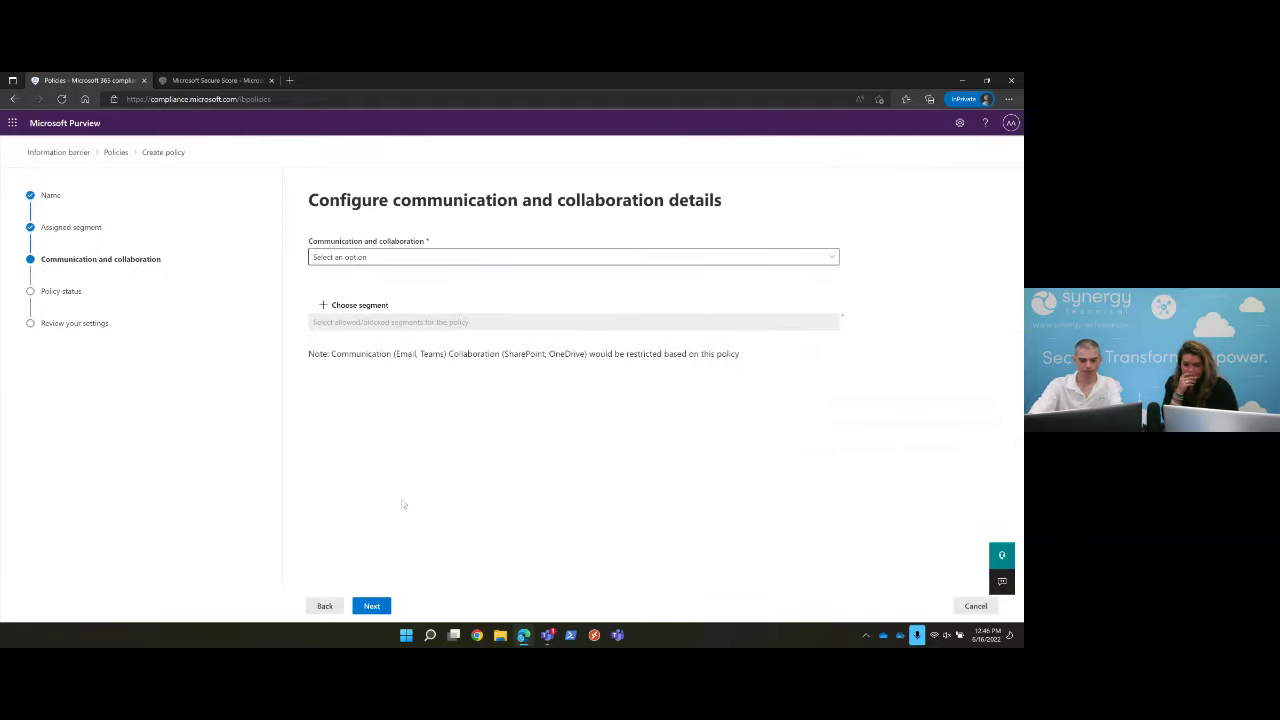
- Set the new policy's communication and collaboration to Blocked, and discard the policy without saving it
click(366, 256)
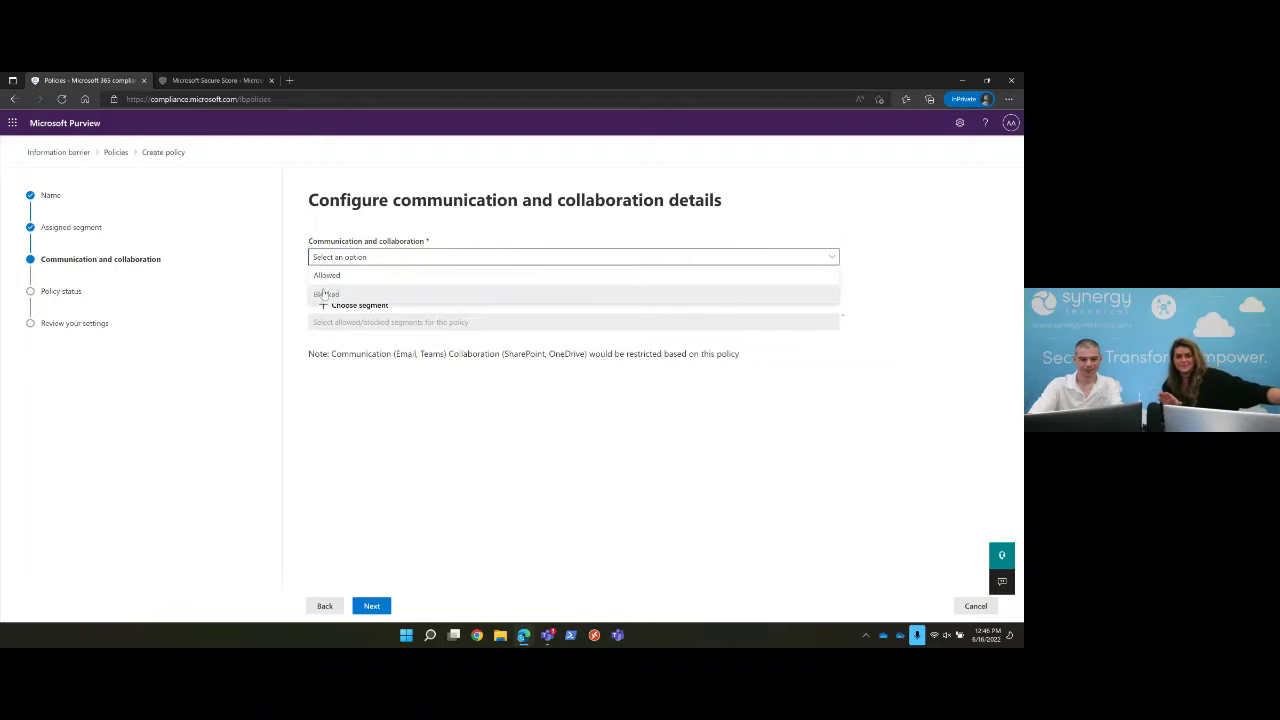
click(332, 291)
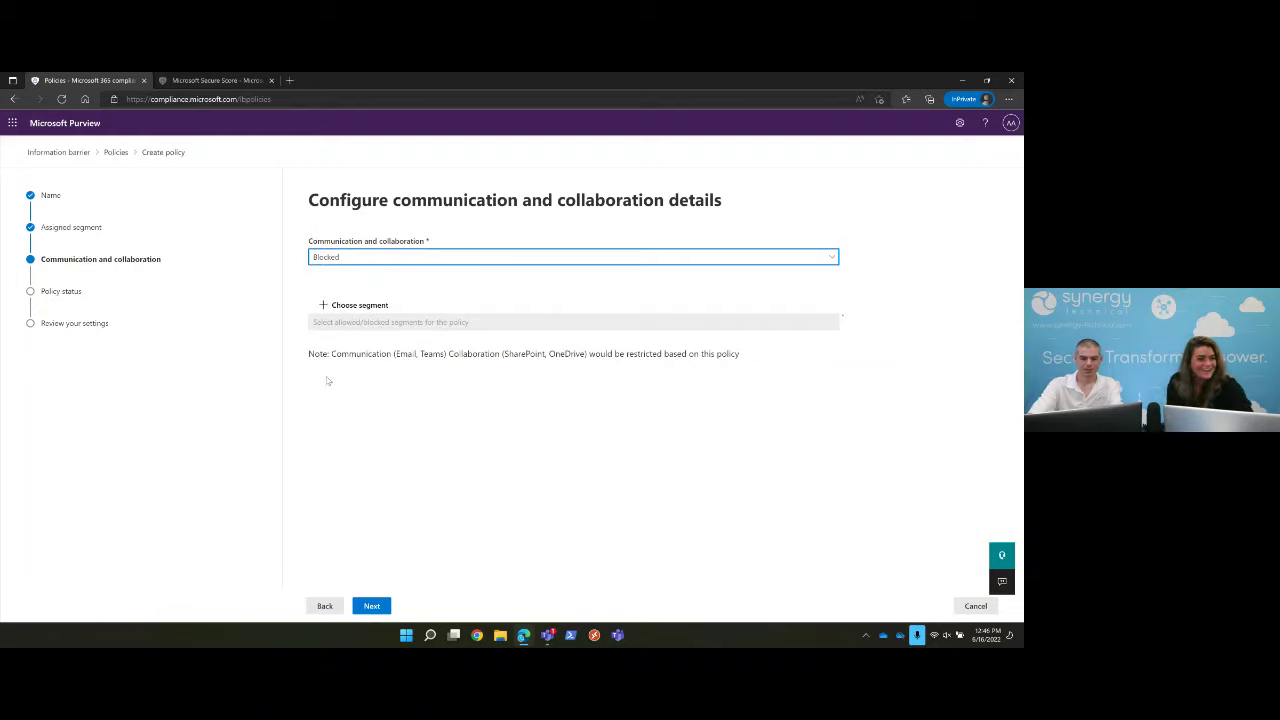
drag(309, 354, 738, 350)
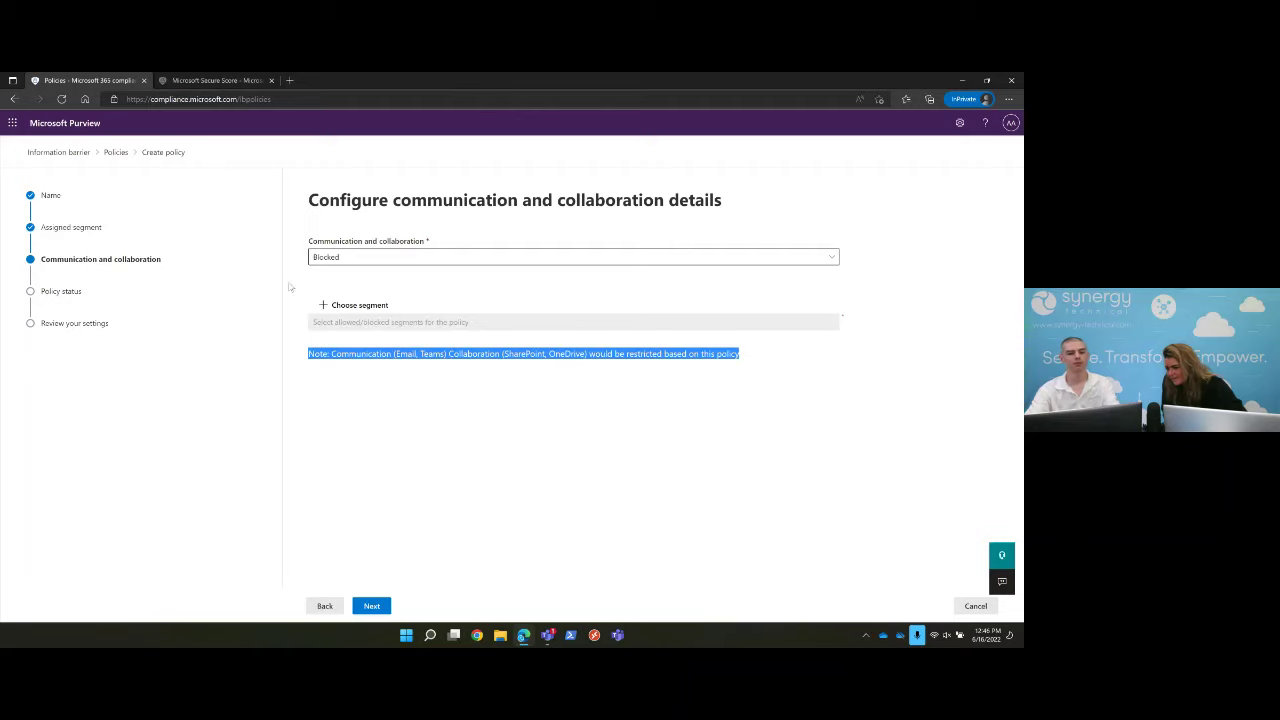
click(975, 606)
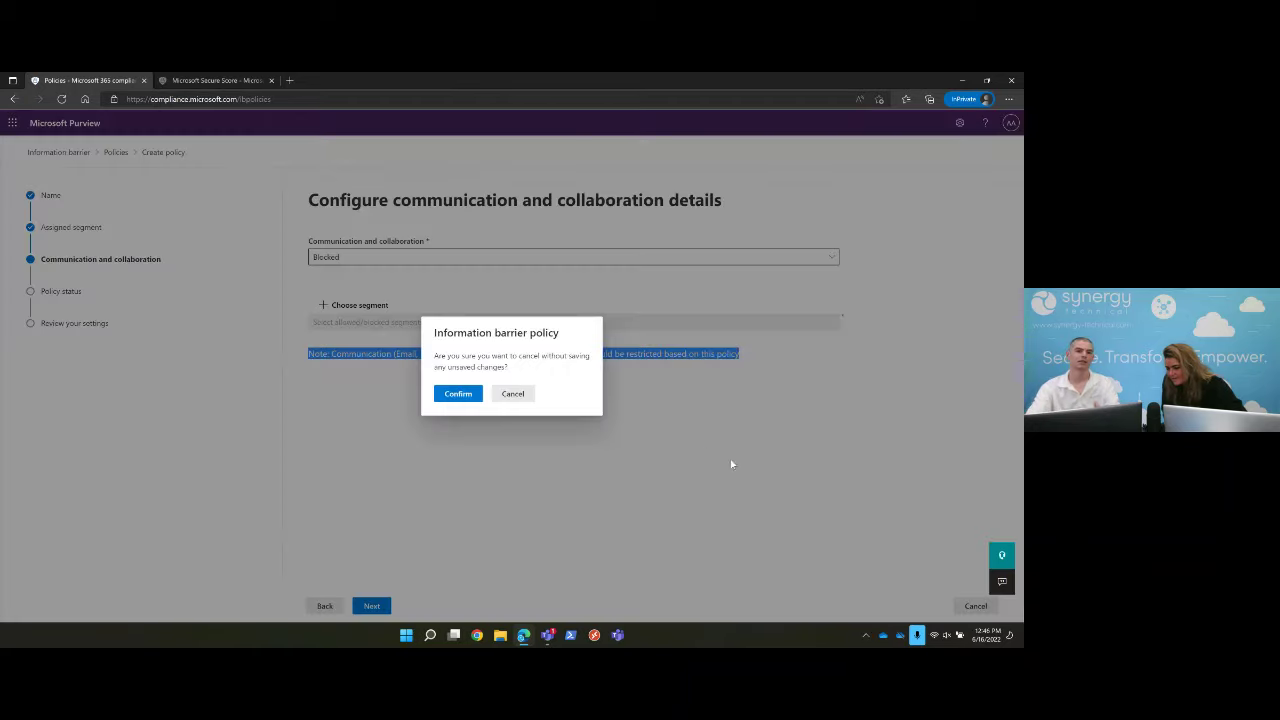
click(475, 396)
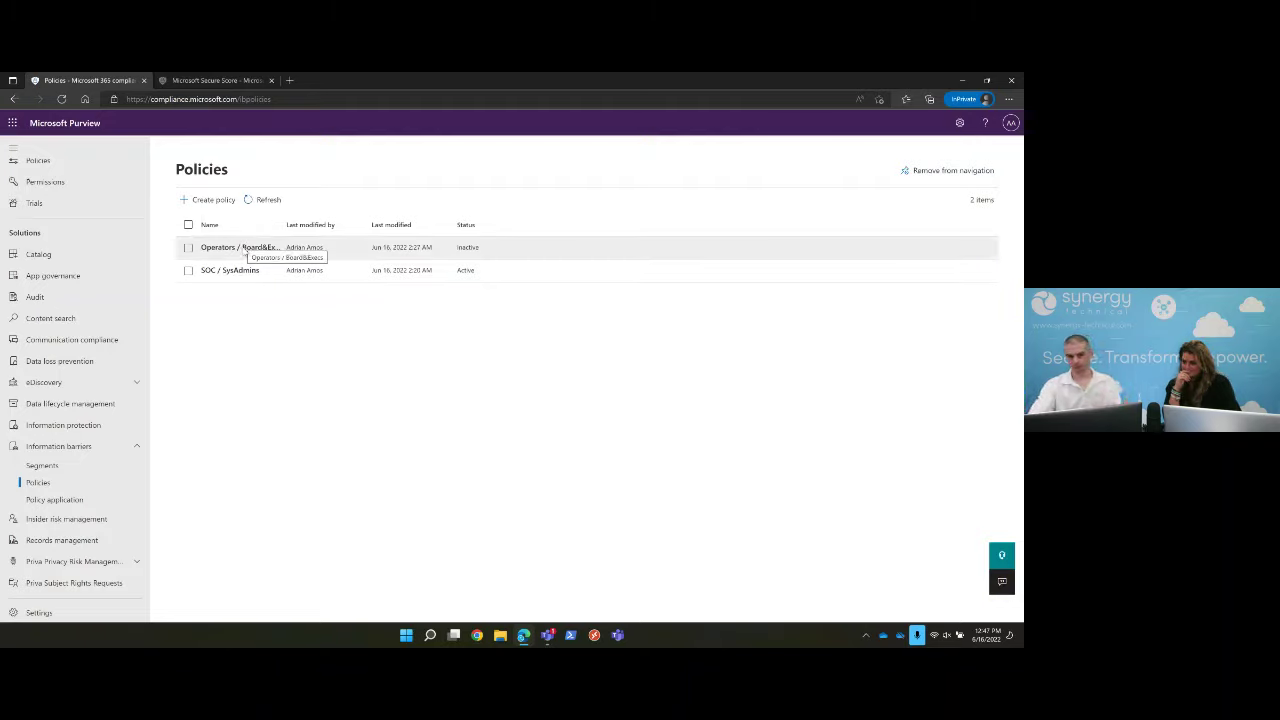
- Review the assigned segment, status and blocked segments of the Operators / Board&Execs information barrier policy
click(240, 247)
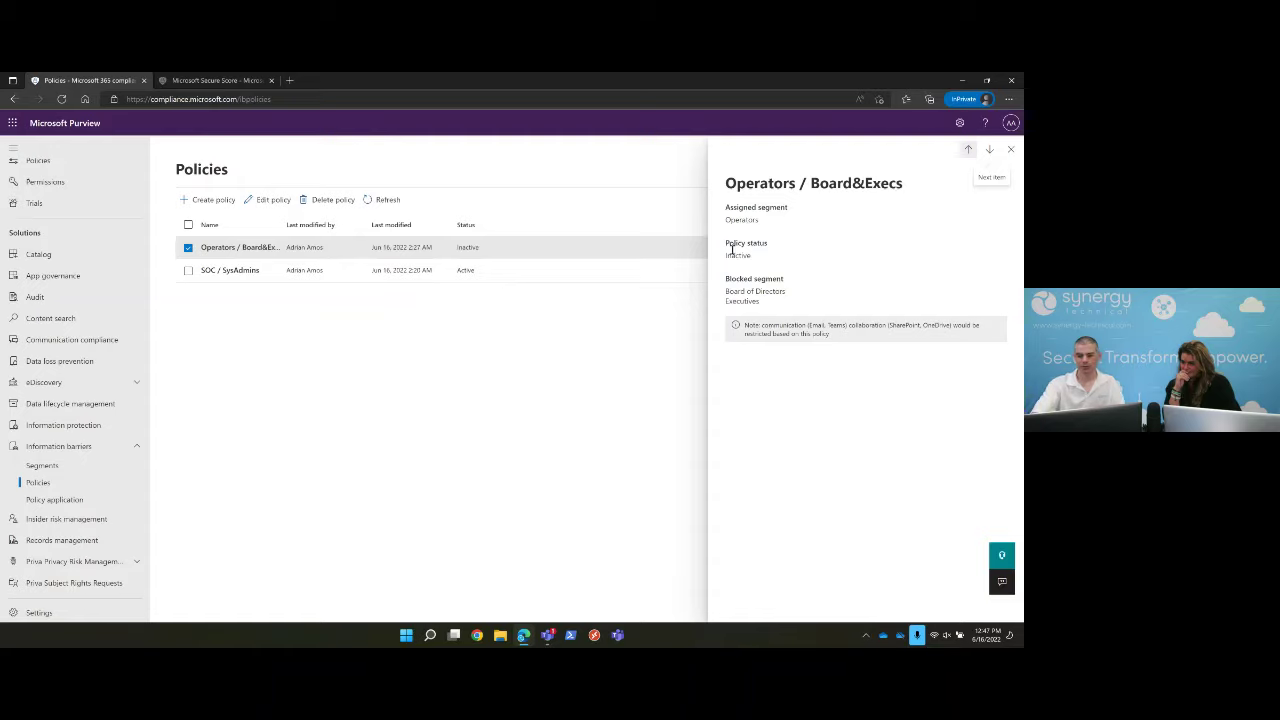
click(1010, 151)
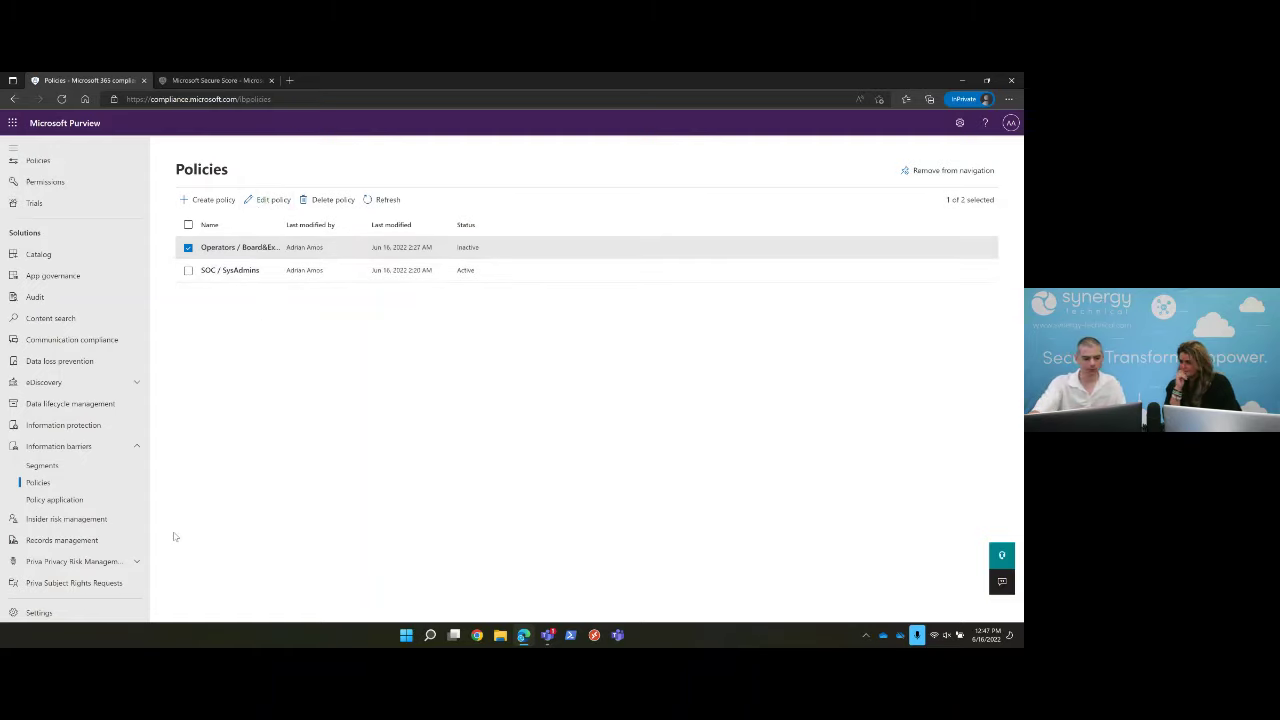
- Review the Insider risk management overview and the results of its last analytics scan for risk activities
click(49, 520)
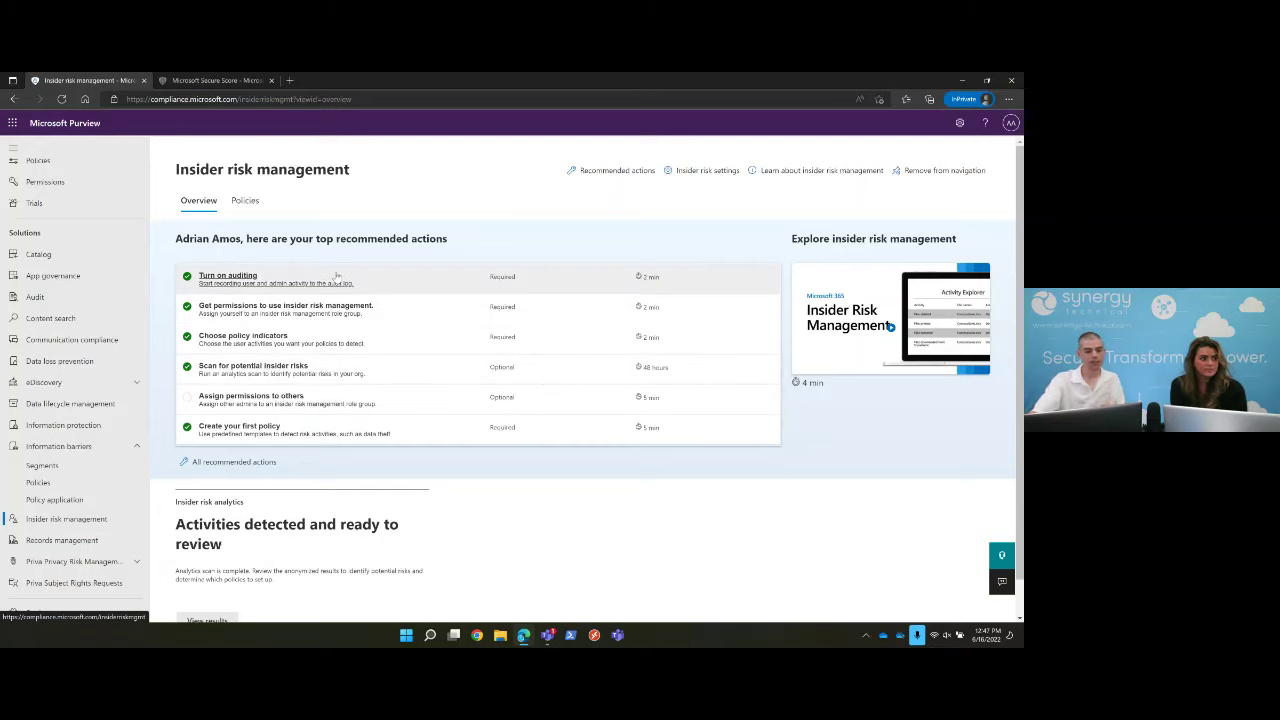
scroll(337, 278, down, 2)
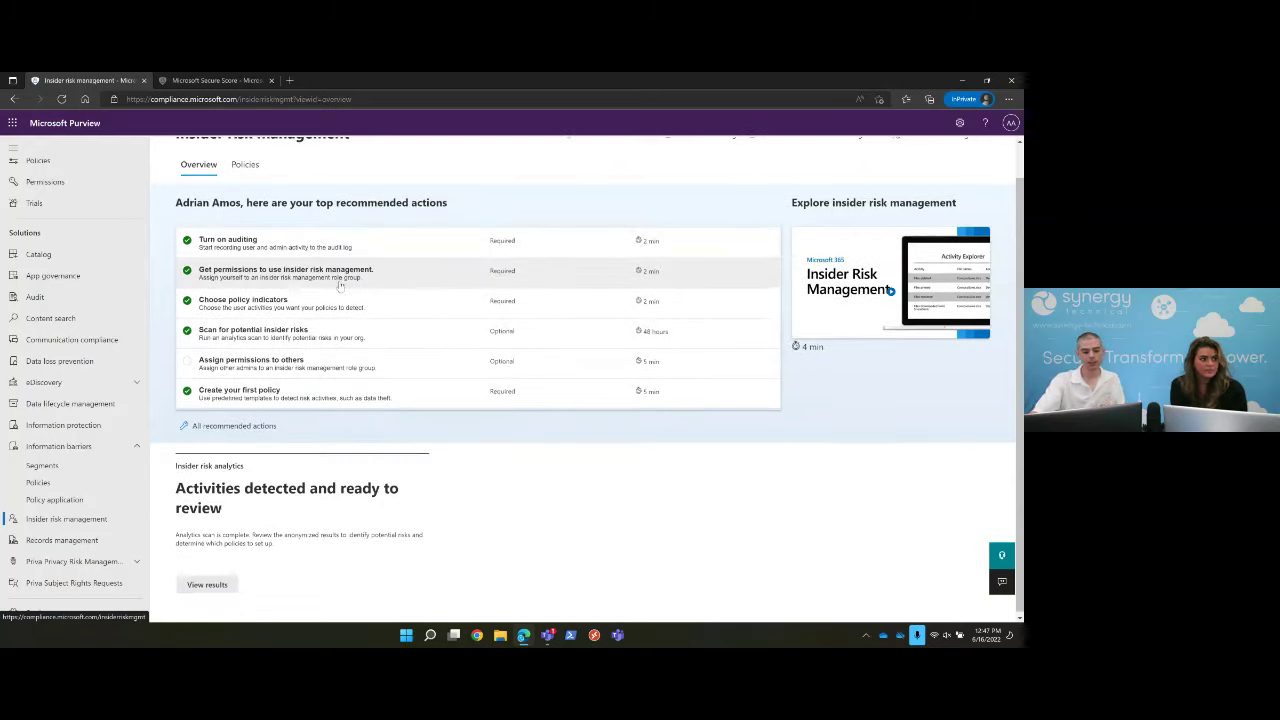
click(204, 584)
scroll(436, 381, down, 3)
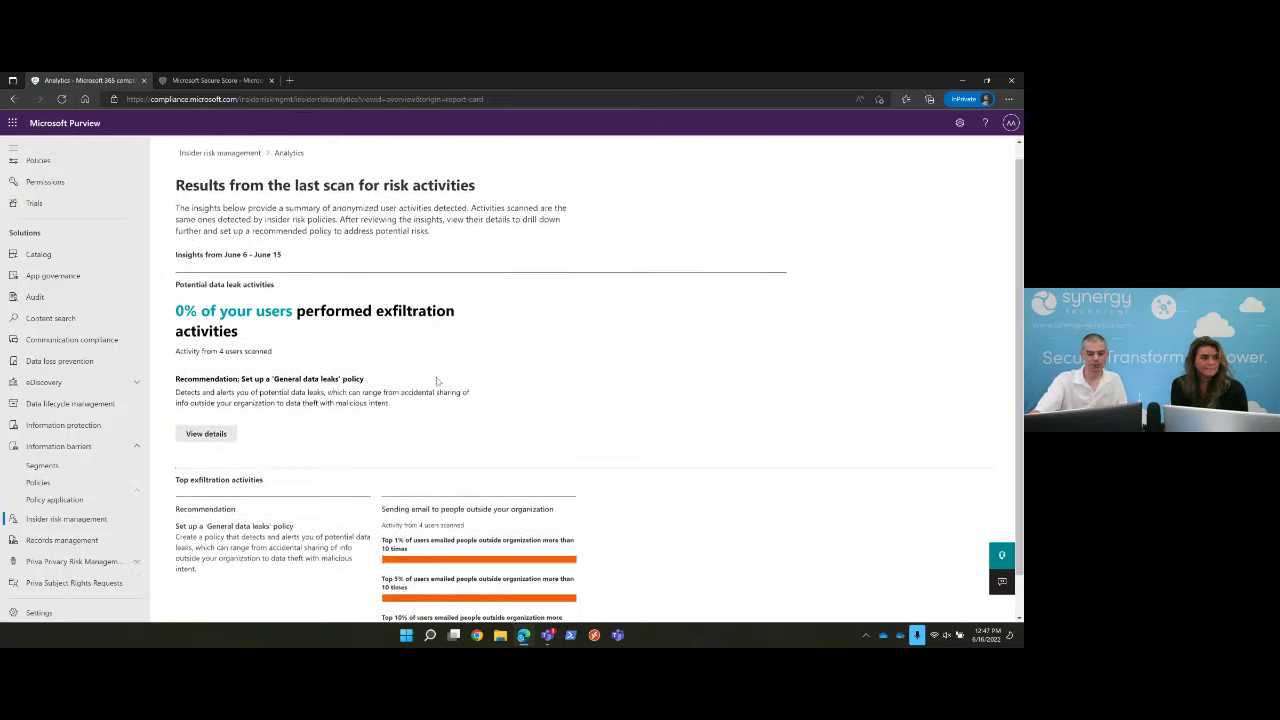
scroll(436, 381, down, 2)
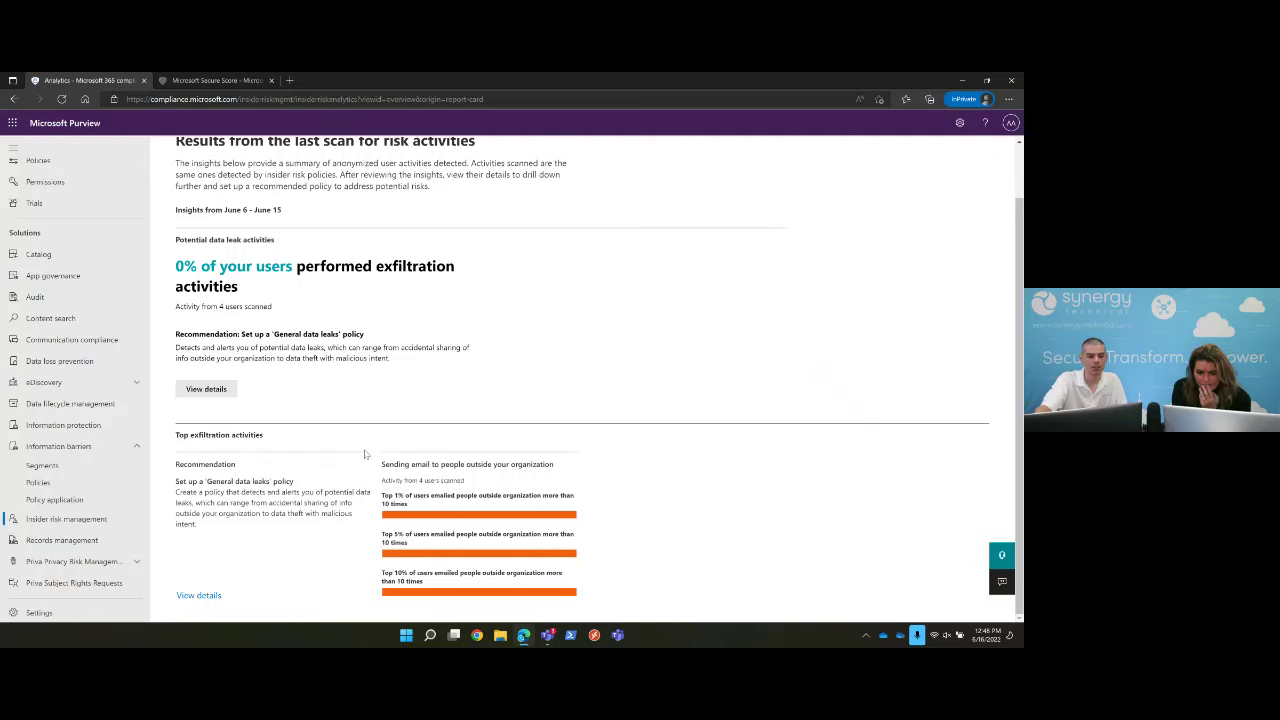
scroll(360, 450, up, 2)
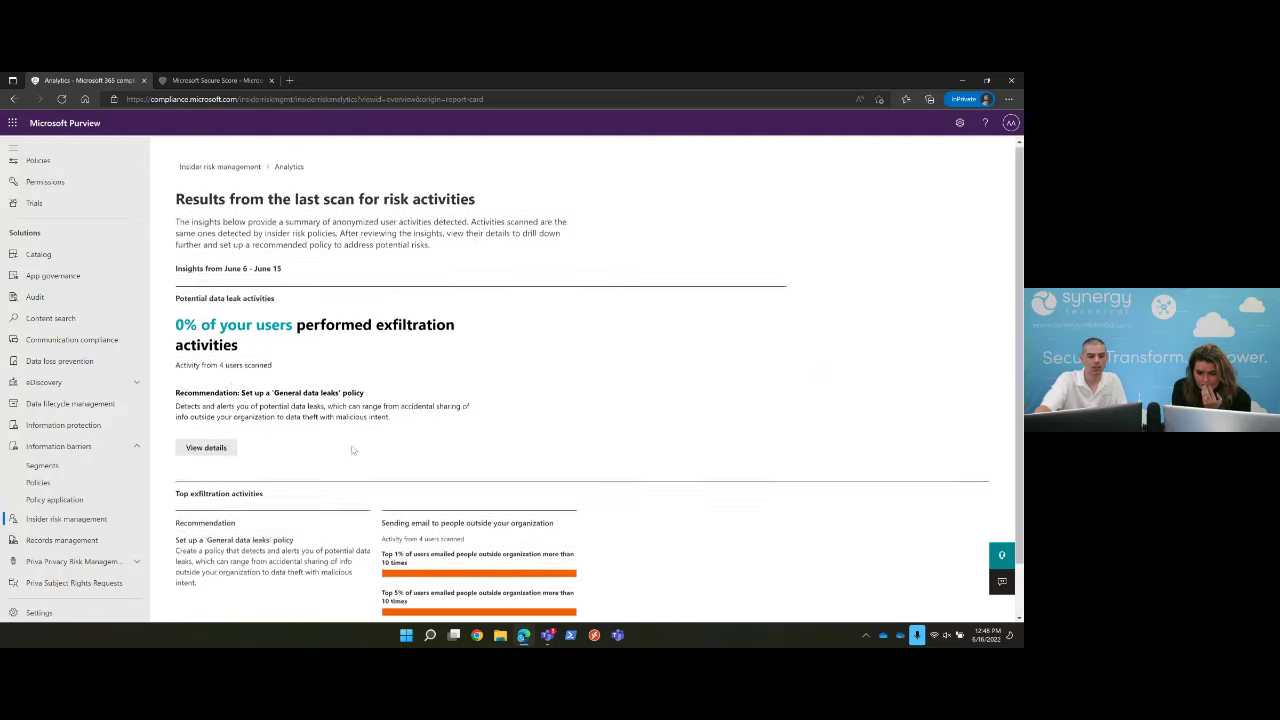
- Return to Insider risk management and select the General Leaks policy in its policy list
click(220, 168)
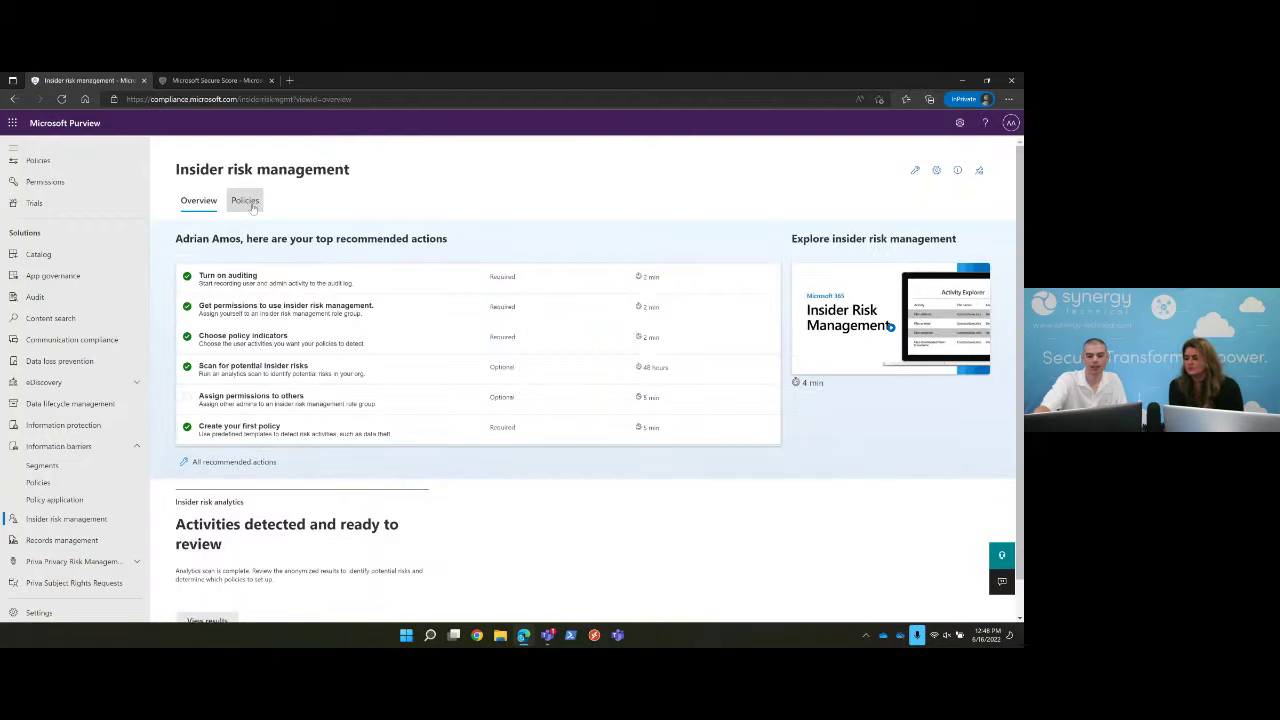
click(245, 200)
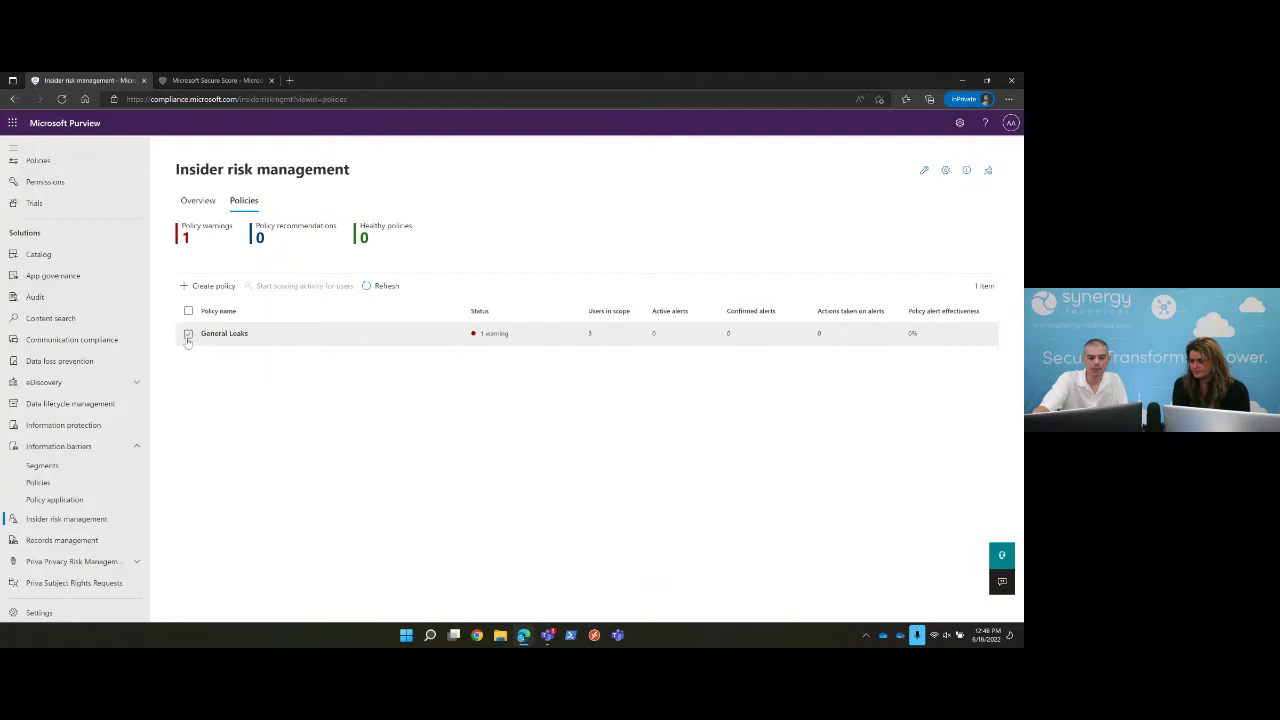
click(188, 336)
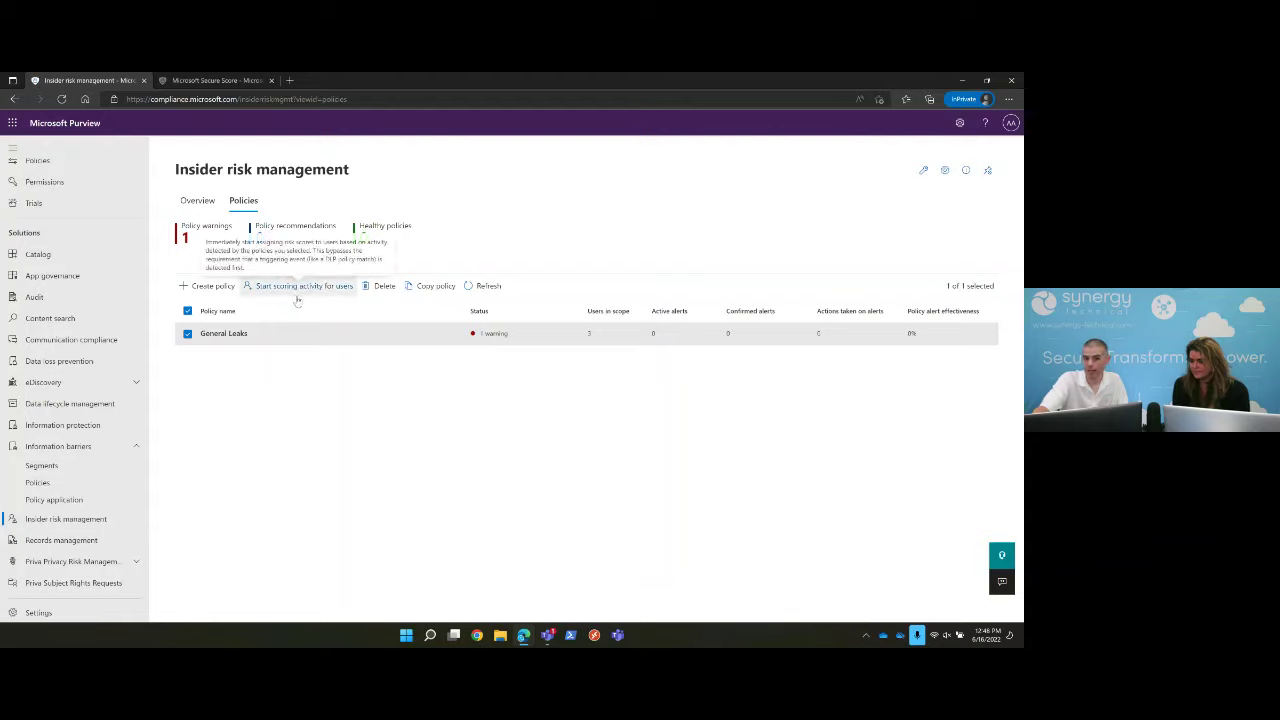
- Start a new insider risk policy and look over the Data leaks and Security policy violations template categories
click(205, 286)
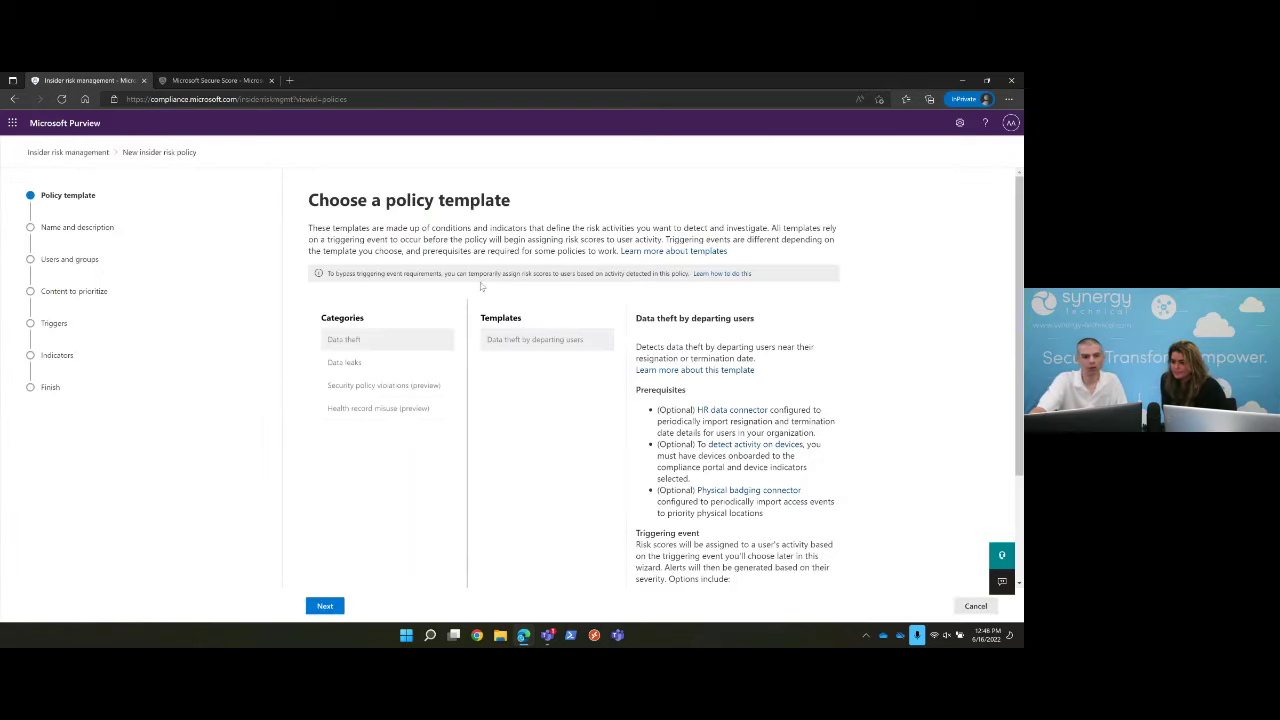
click(368, 366)
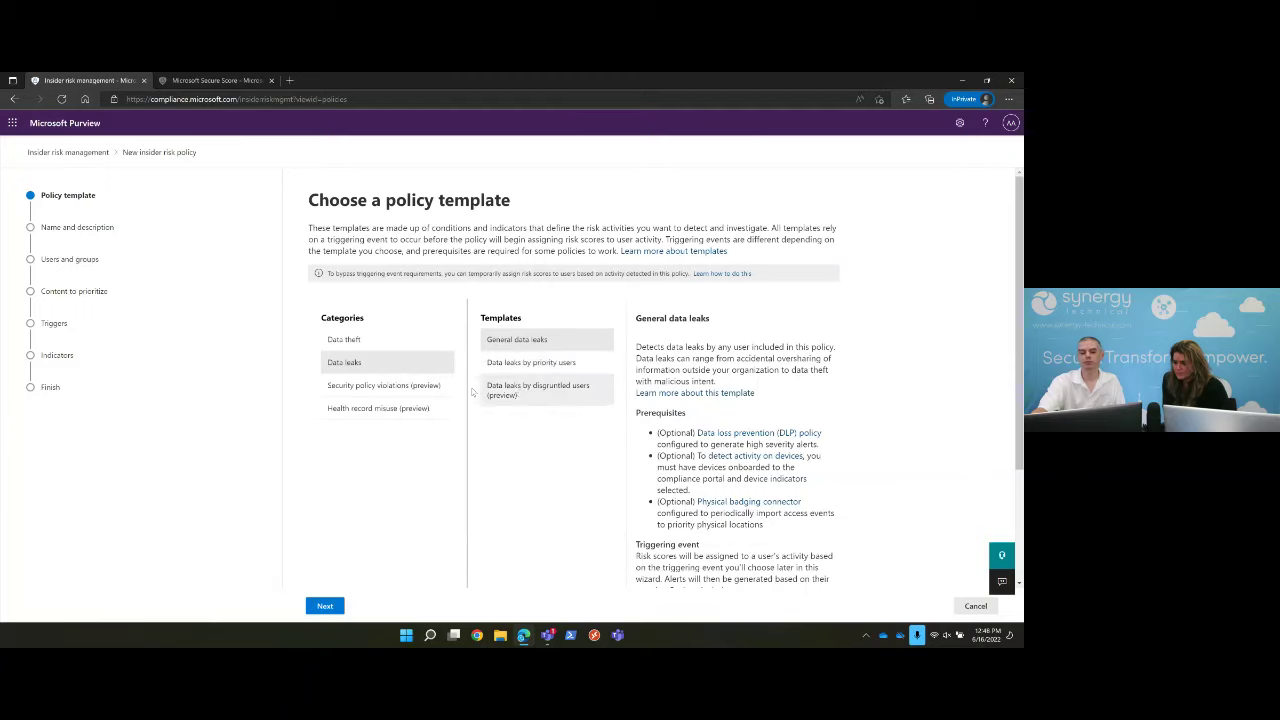
click(380, 388)
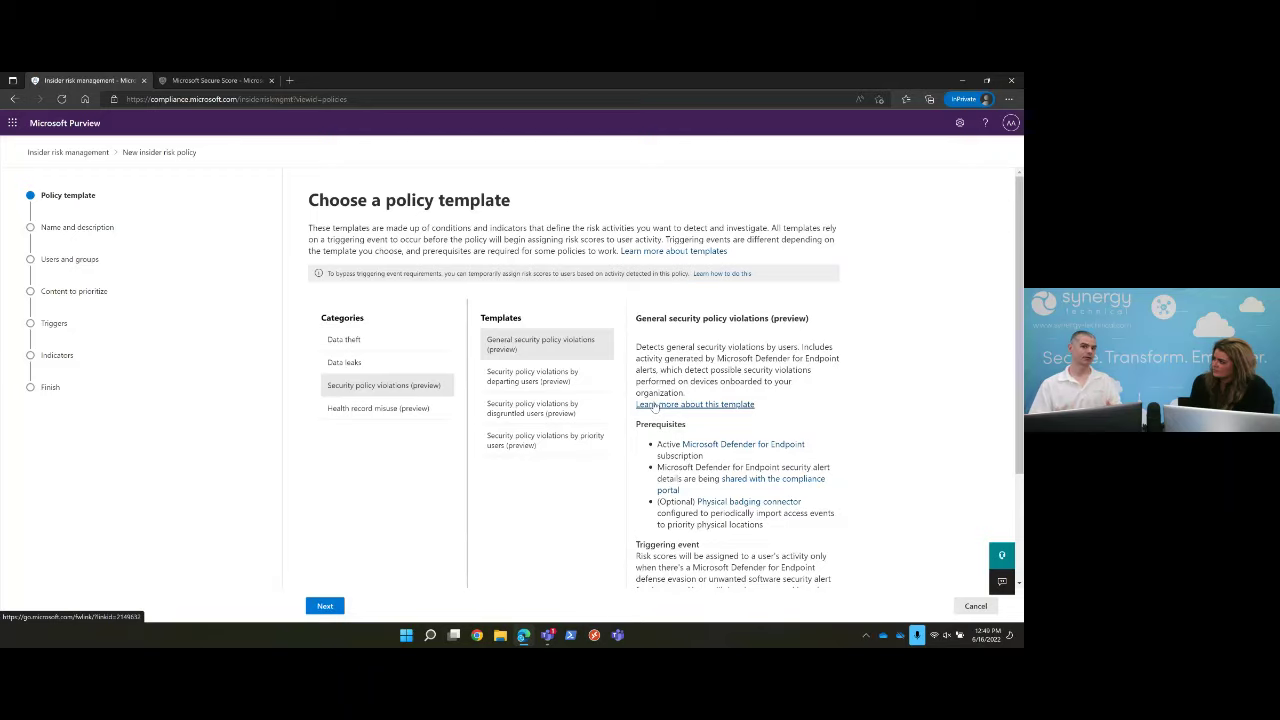
- Examine the prerequisites, triggering event and detected activities of the Security policy violations by disgruntled users template, and cancel the new policy
click(540, 408)
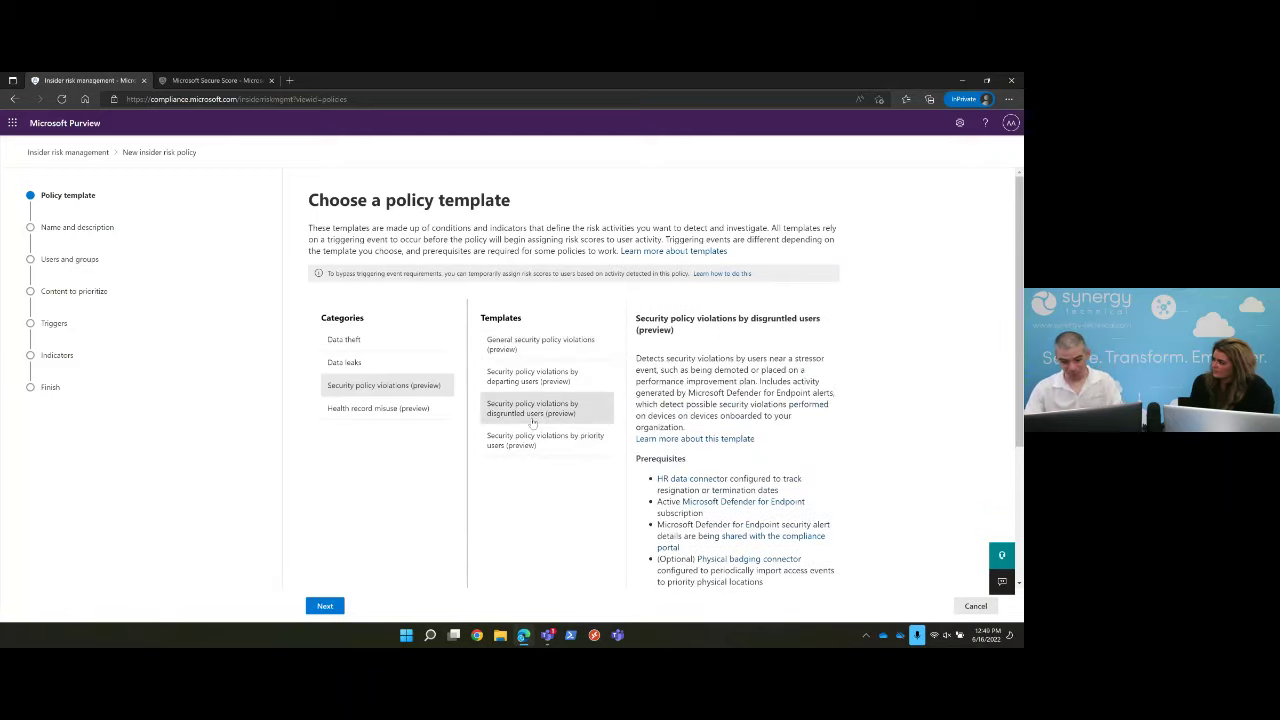
scroll(579, 485, down, 2)
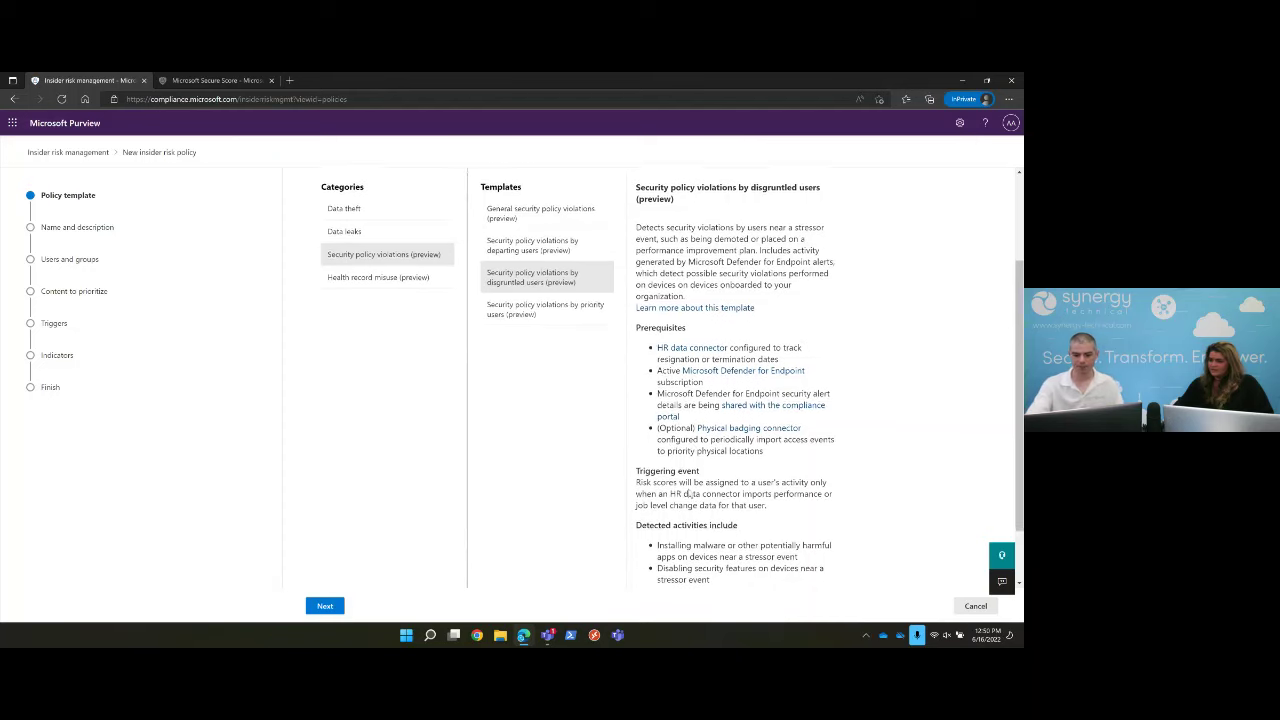
scroll(641, 512, down, 2)
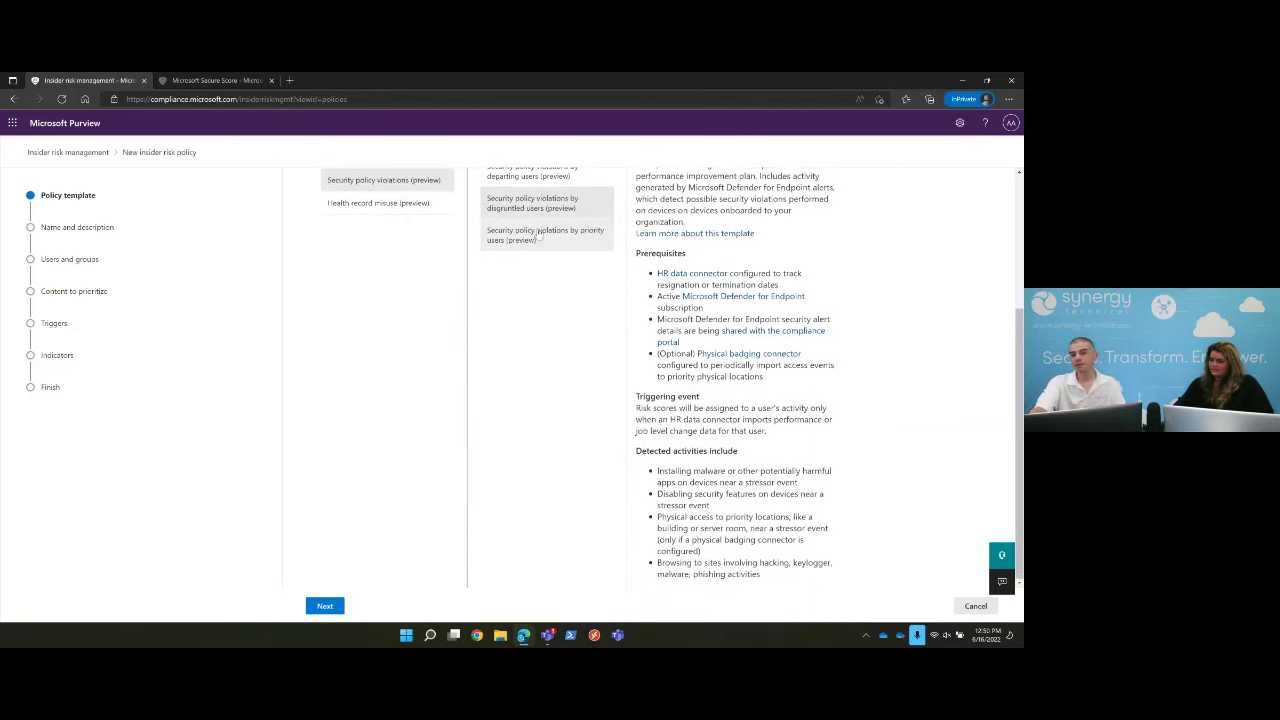
scroll(551, 252, up, 3)
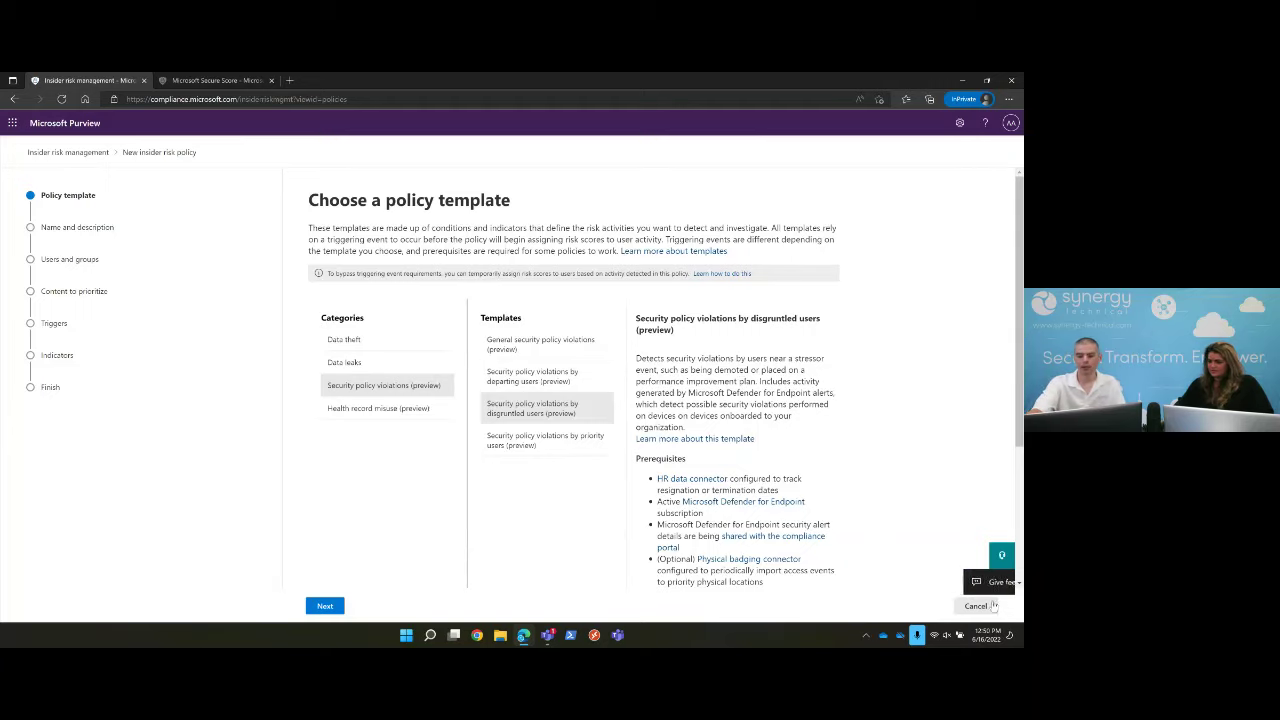
click(990, 606)
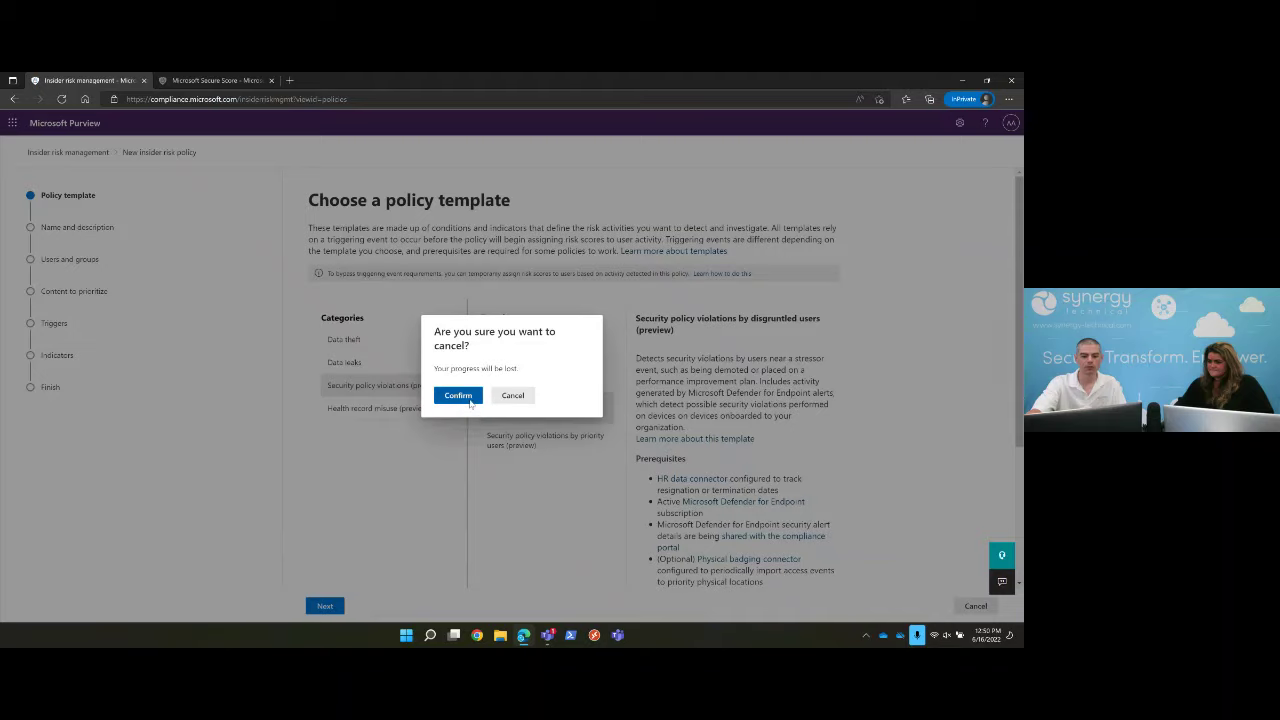
click(458, 395)
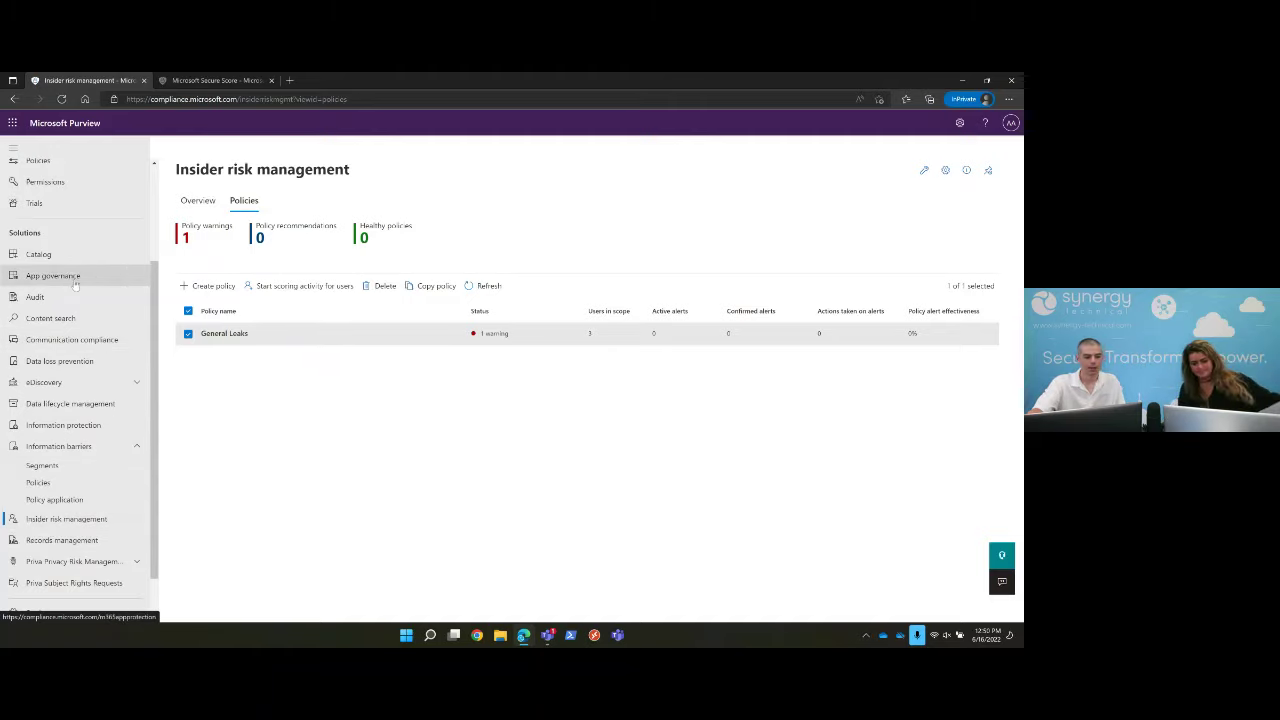
- Look through the list of available data connectors for importing non-Microsoft data, including HR and physical badging
scroll(74, 279, up, 2)
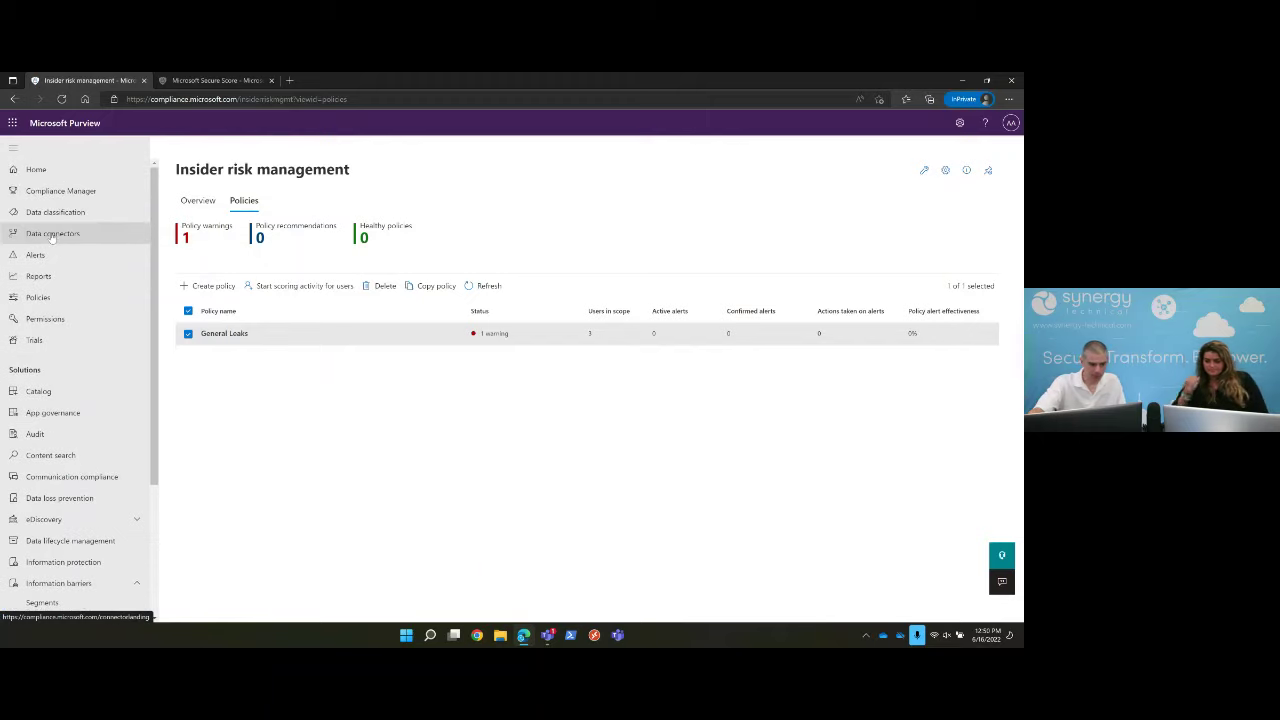
click(52, 235)
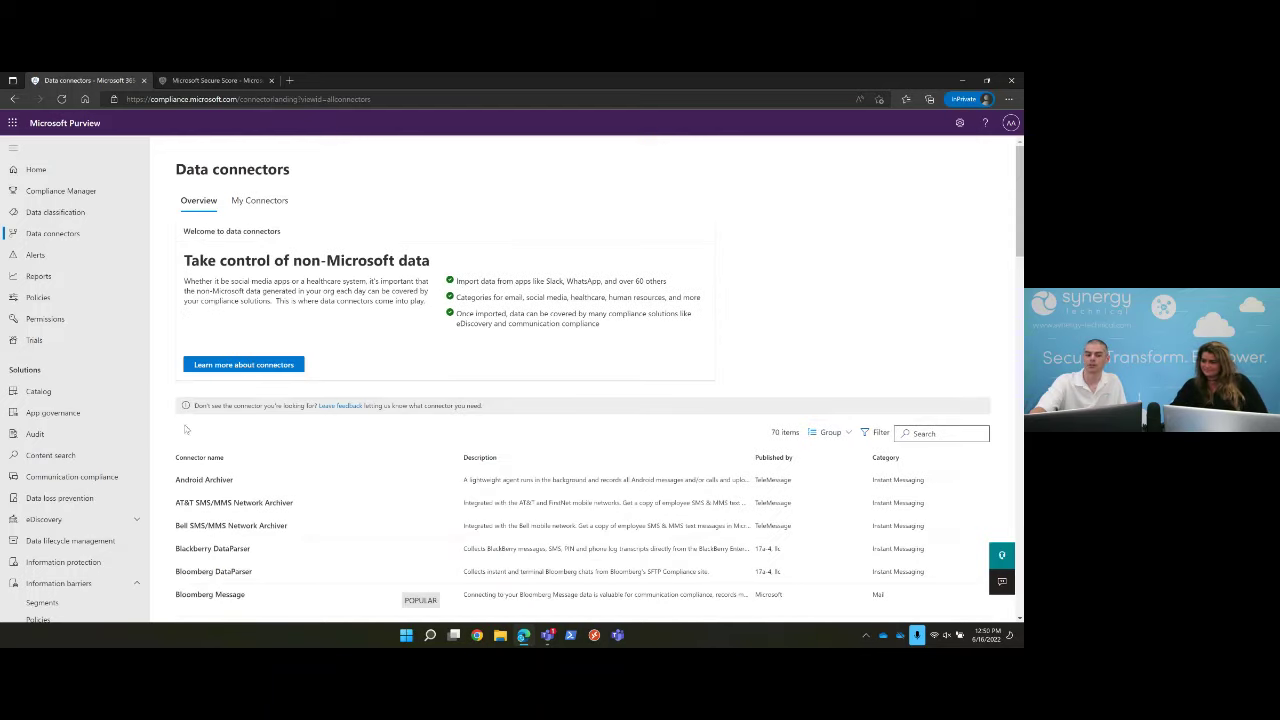
scroll(185, 314, down, 3)
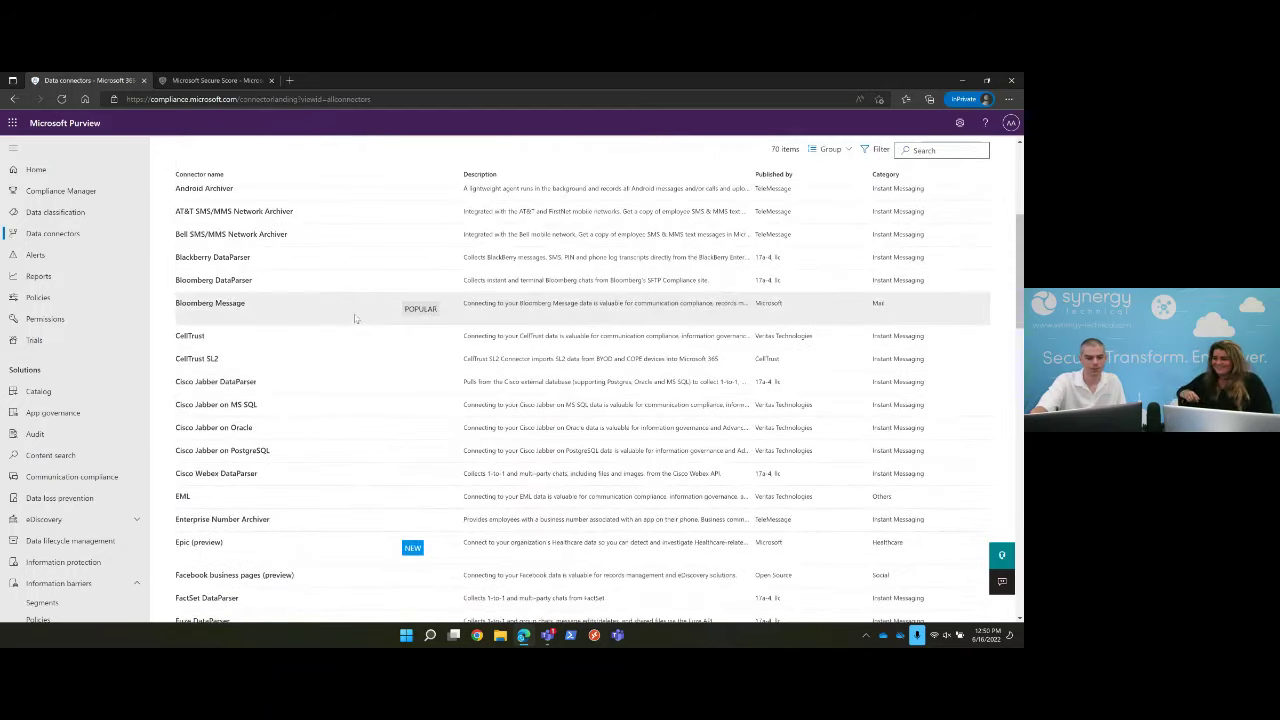
scroll(369, 368, down, 2)
scroll(368, 375, down, 5)
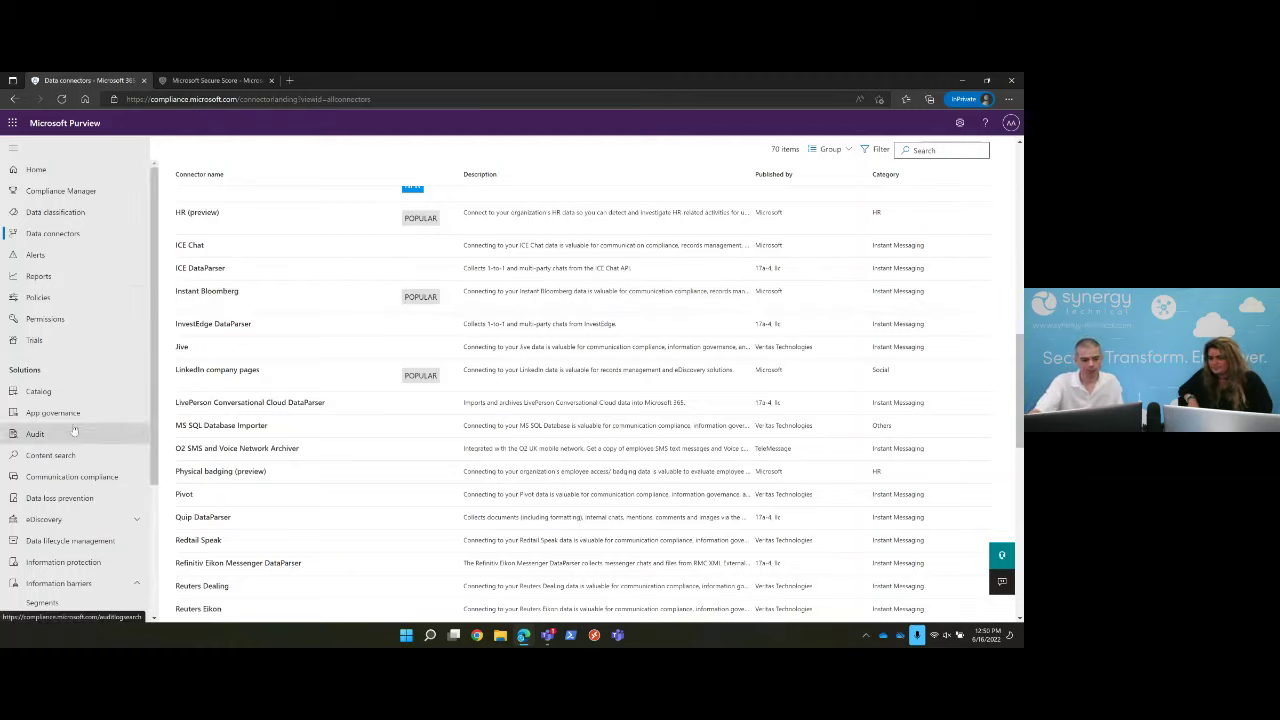
scroll(80, 380, down, 3)
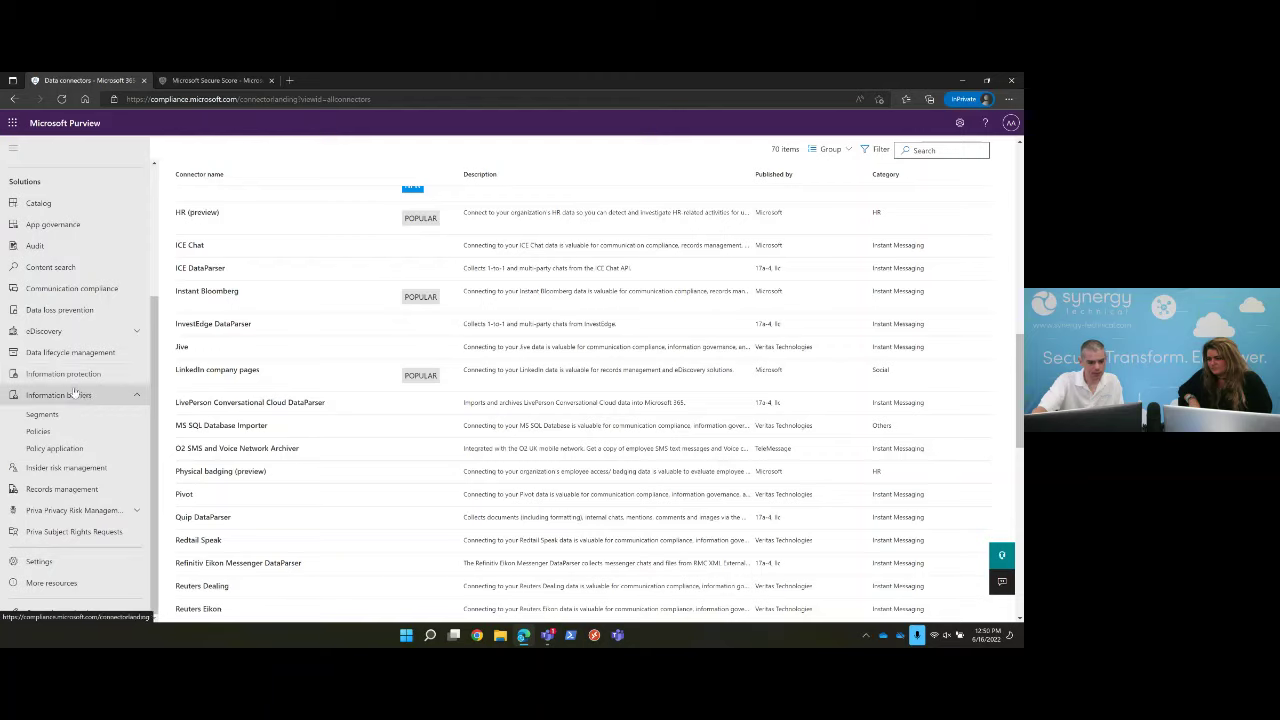
- Open the cx500 search inside the cx500 - standard case of eDiscovery (Standard) and view its summary
click(88, 333)
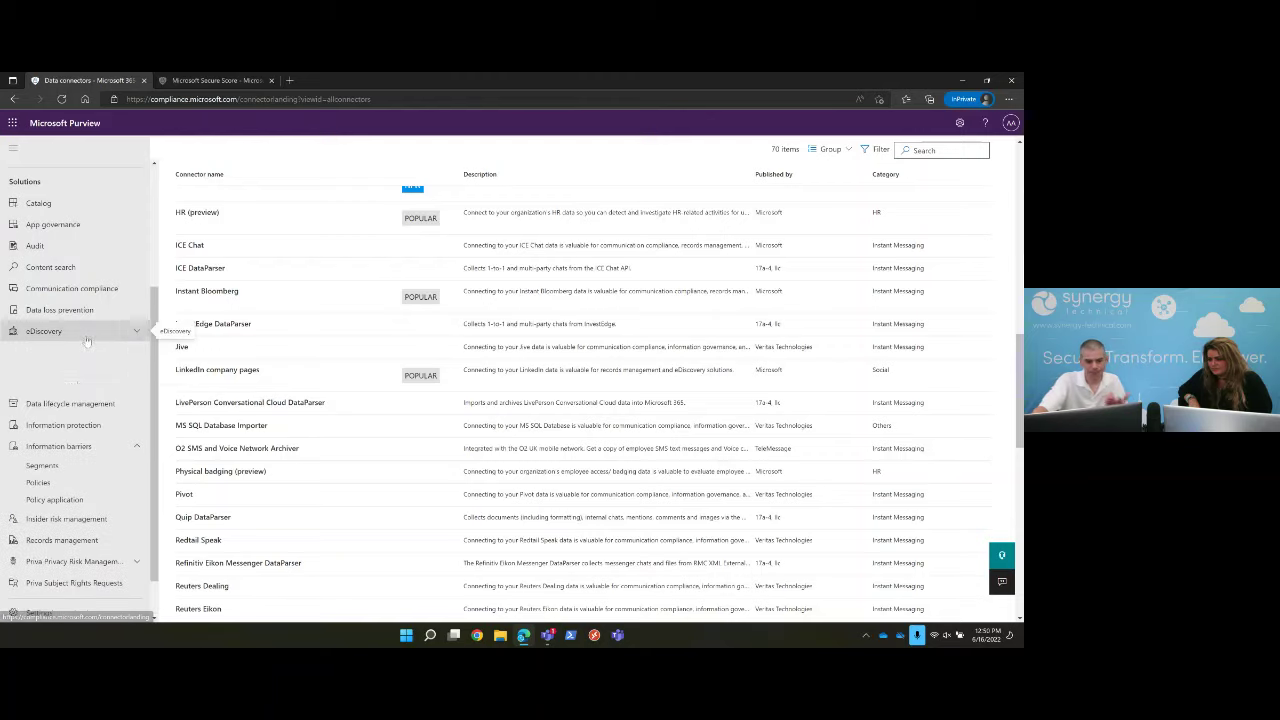
click(48, 349)
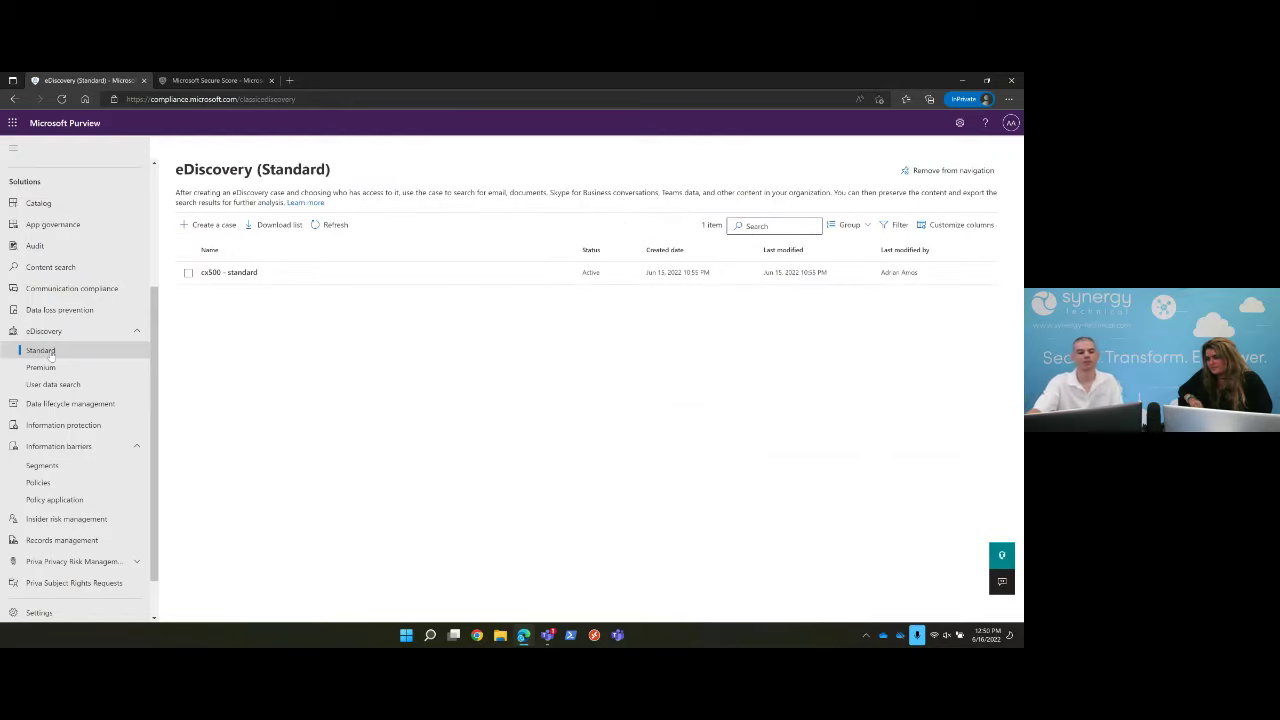
click(232, 273)
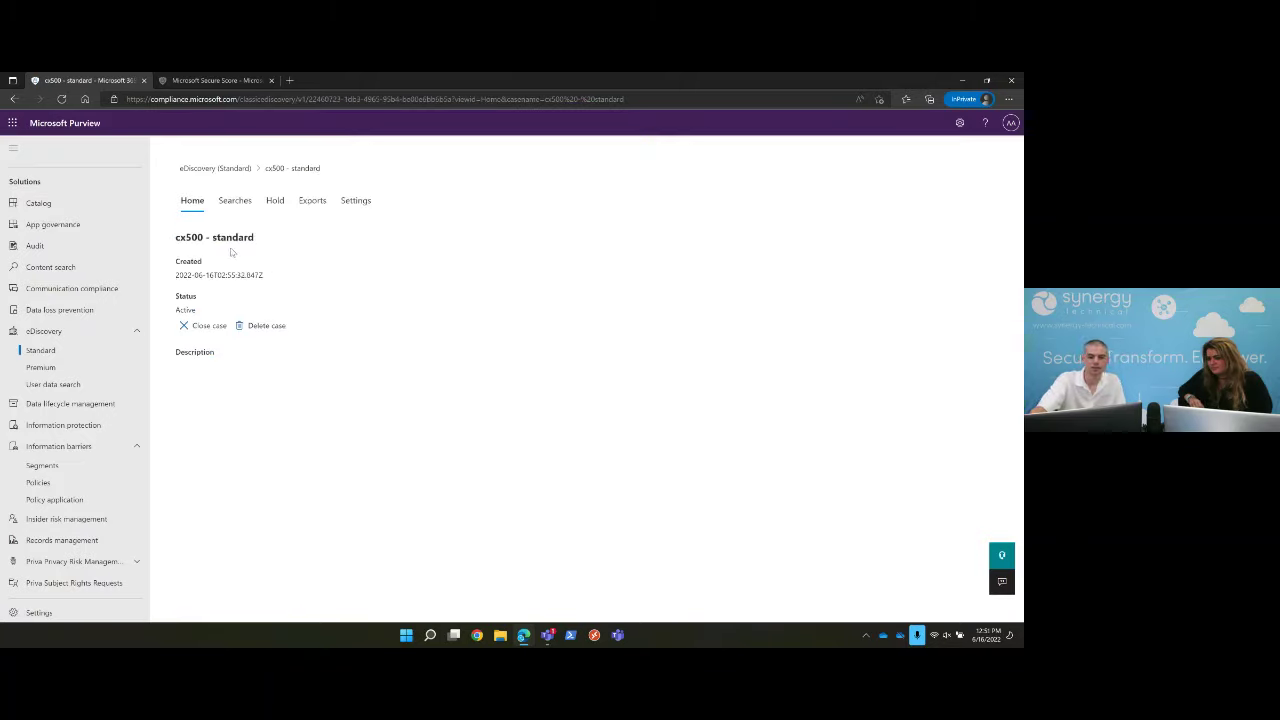
click(252, 201)
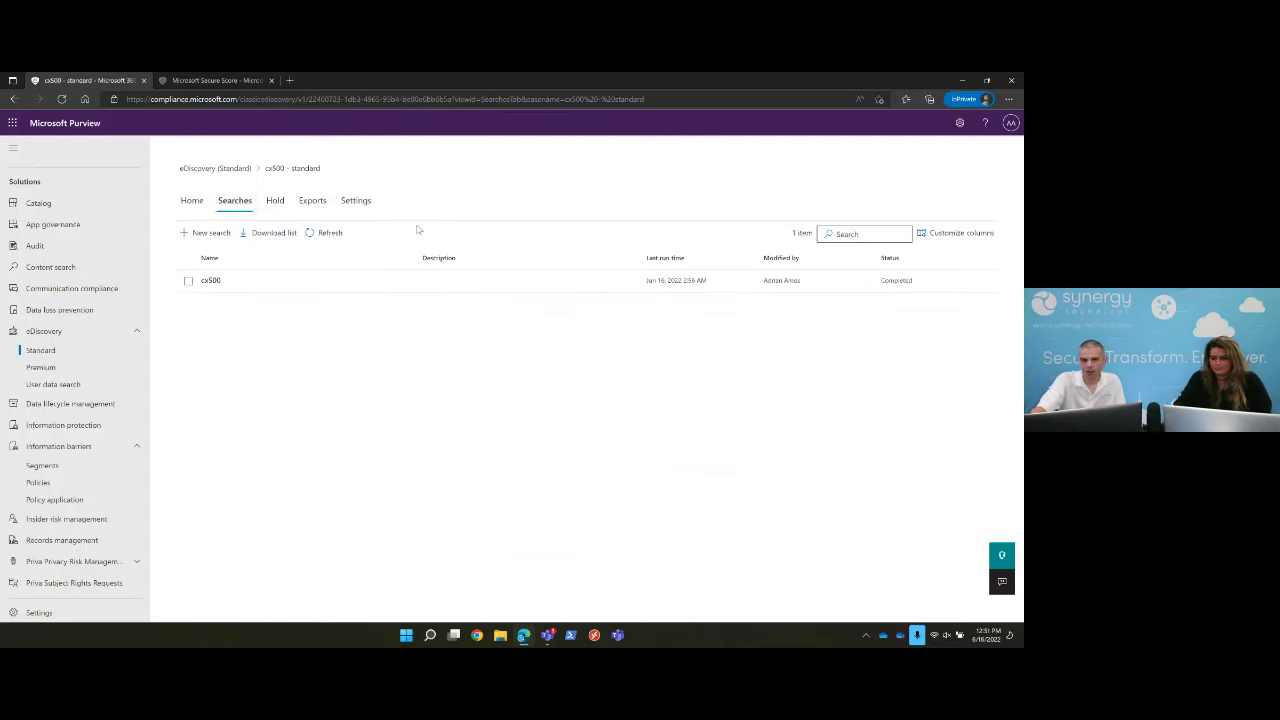
click(218, 280)
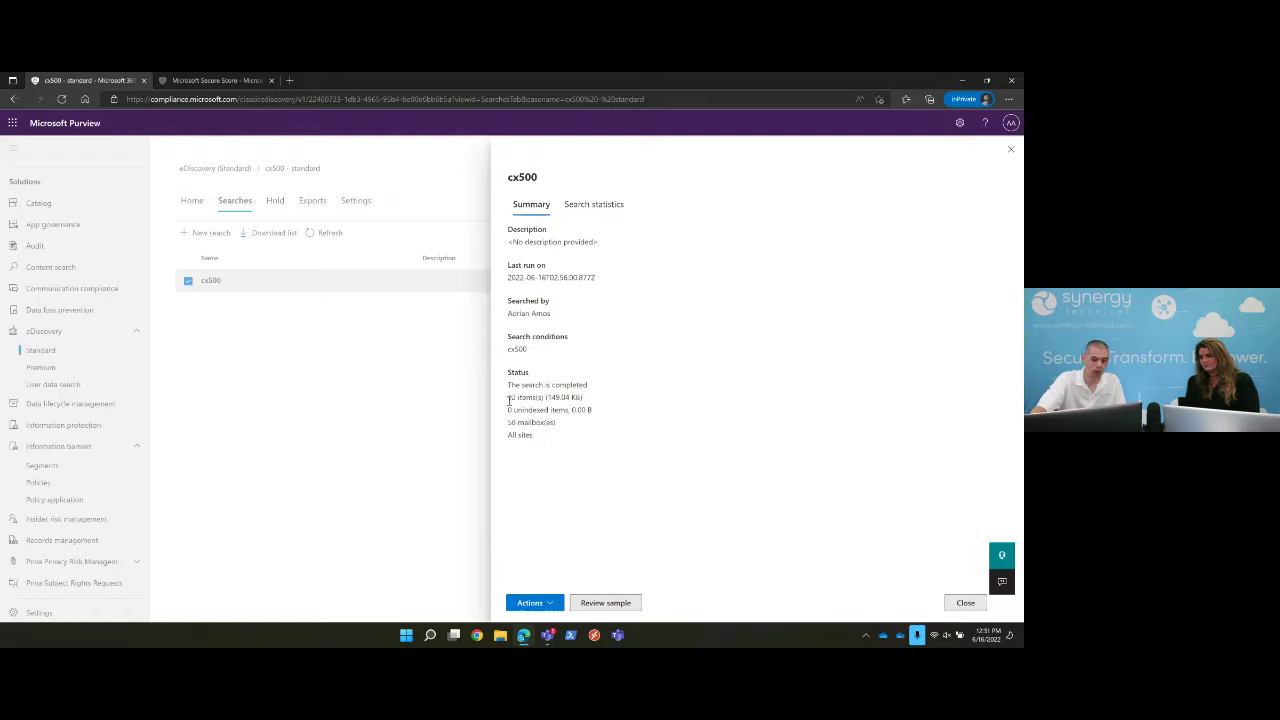
- Examine the cx500 search statistics, including search content, condition report and top locations, and close the search details
click(594, 204)
click(542, 237)
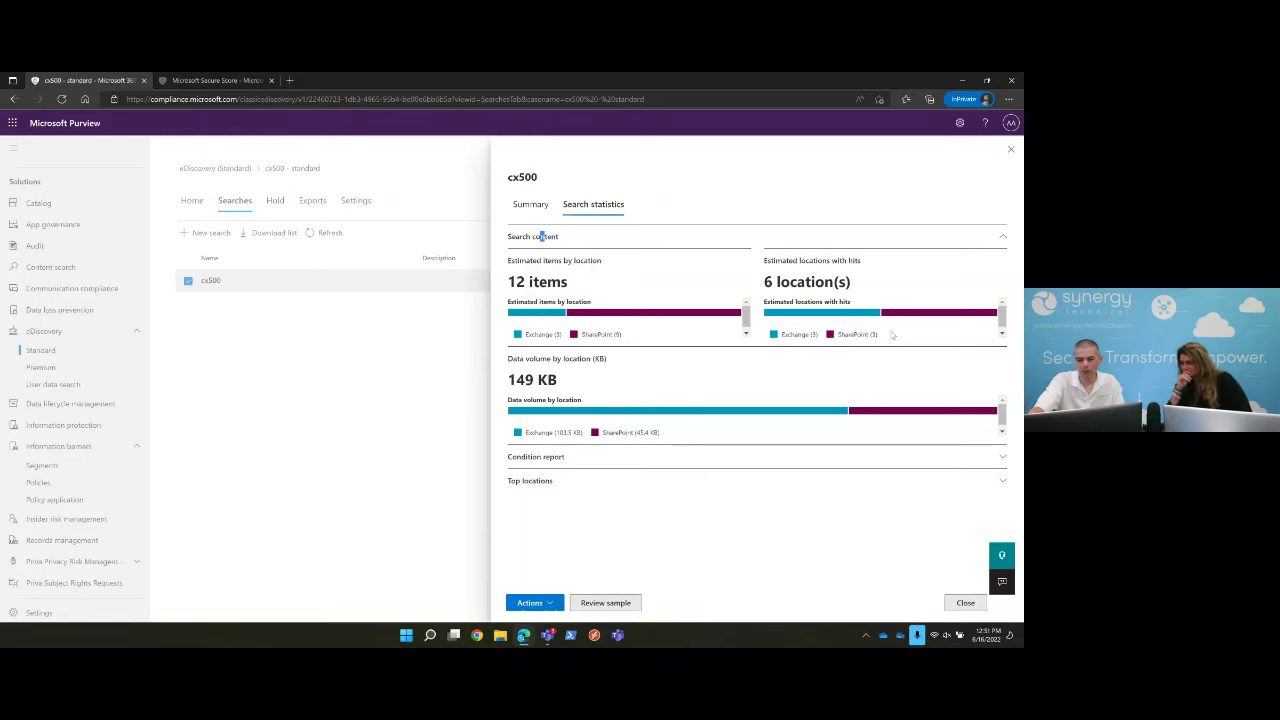
click(548, 459)
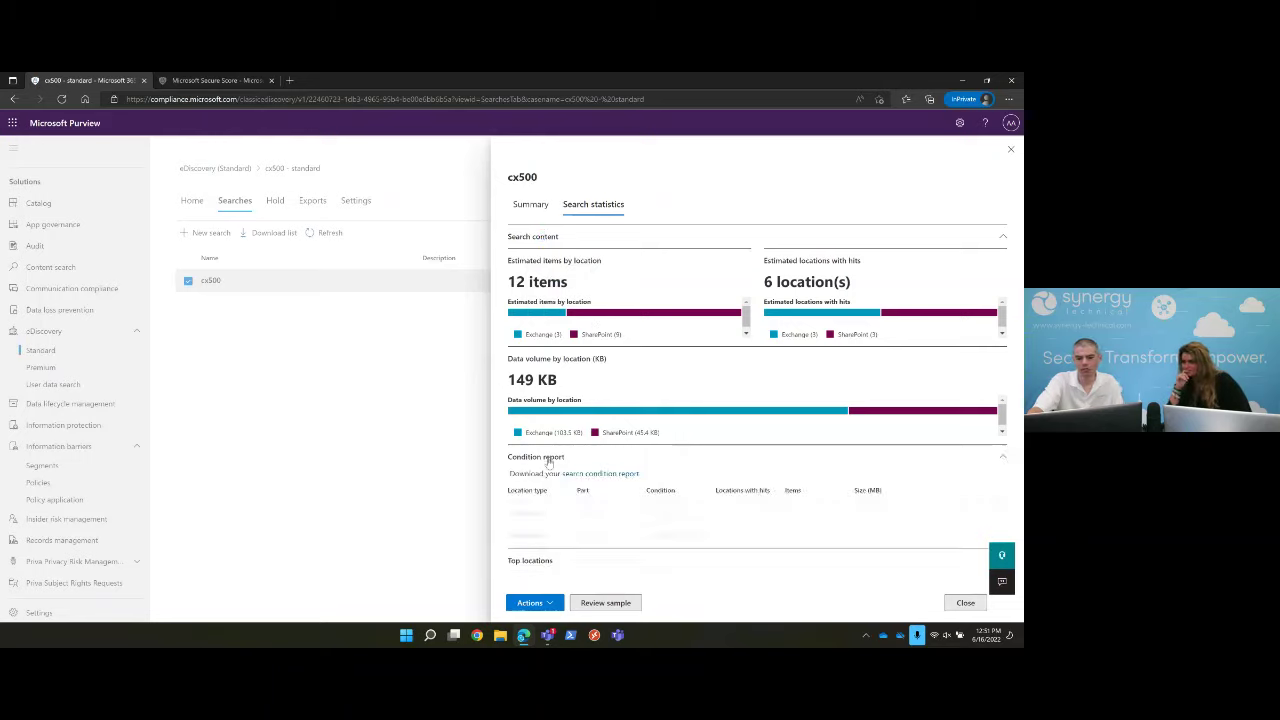
click(540, 561)
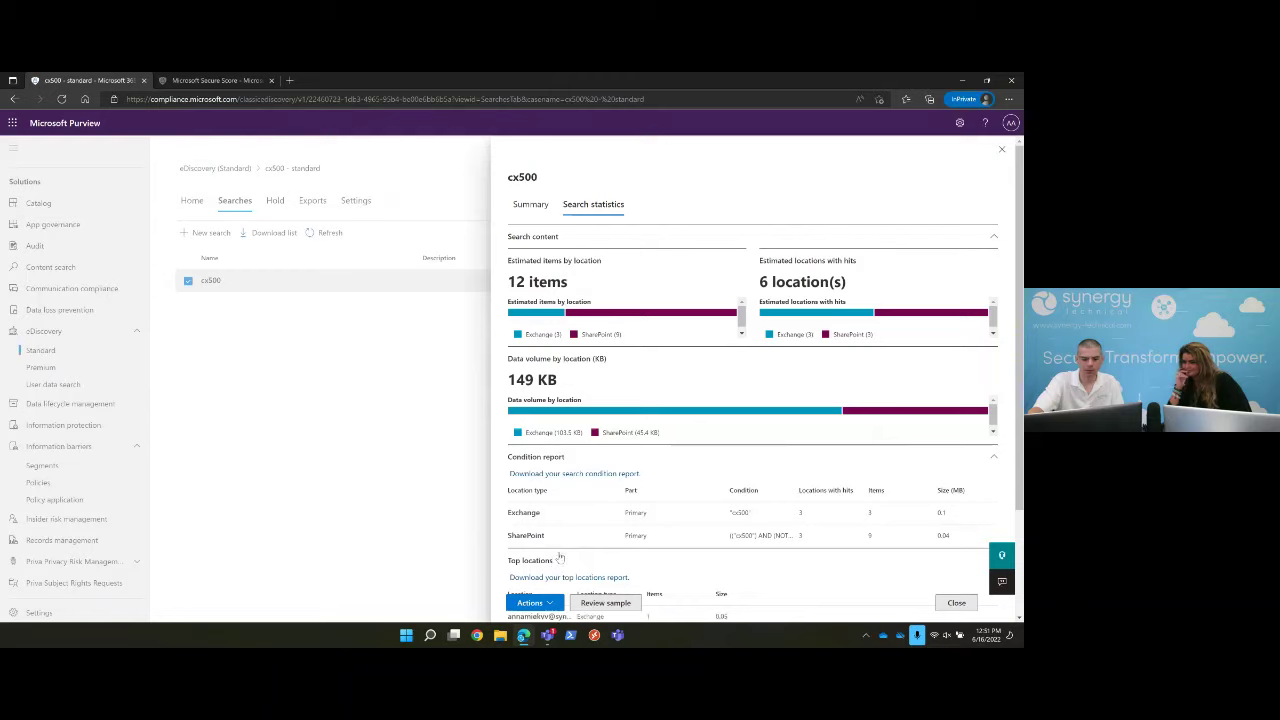
click(1001, 149)
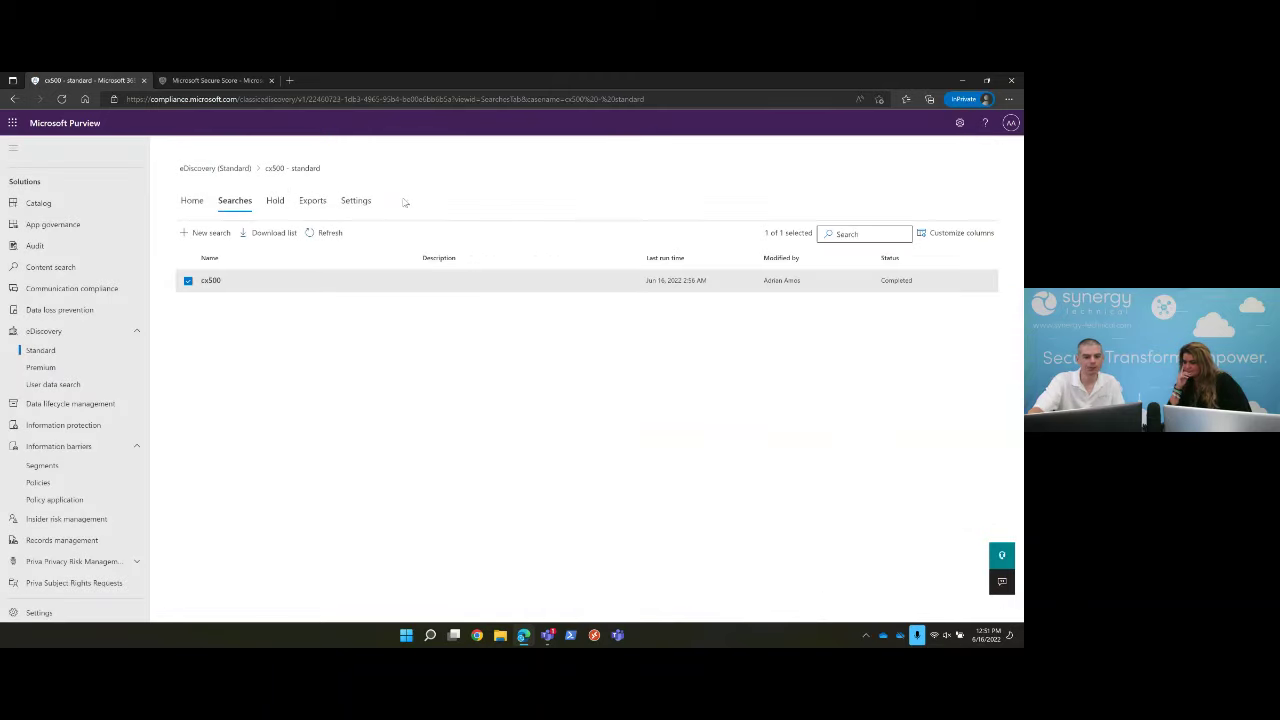
- Return to the eDiscovery (Standard) case list, view the fields for creating a new case, and cancel it
click(207, 170)
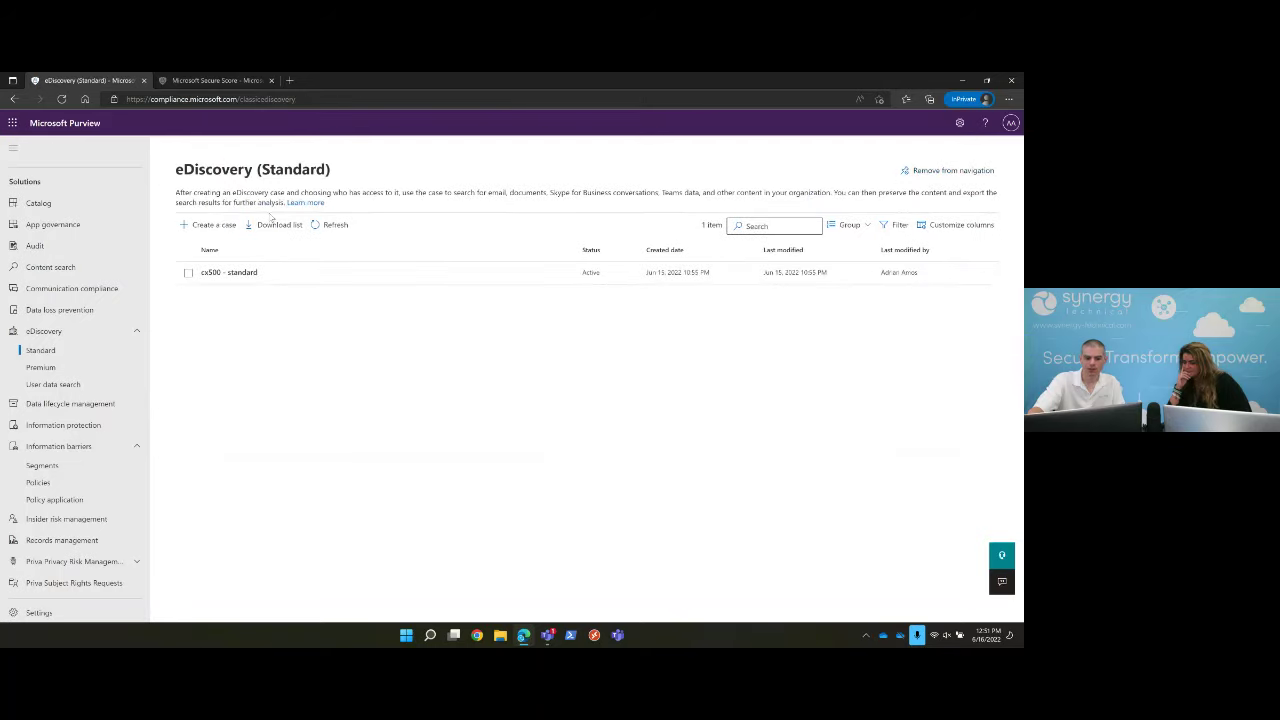
click(215, 226)
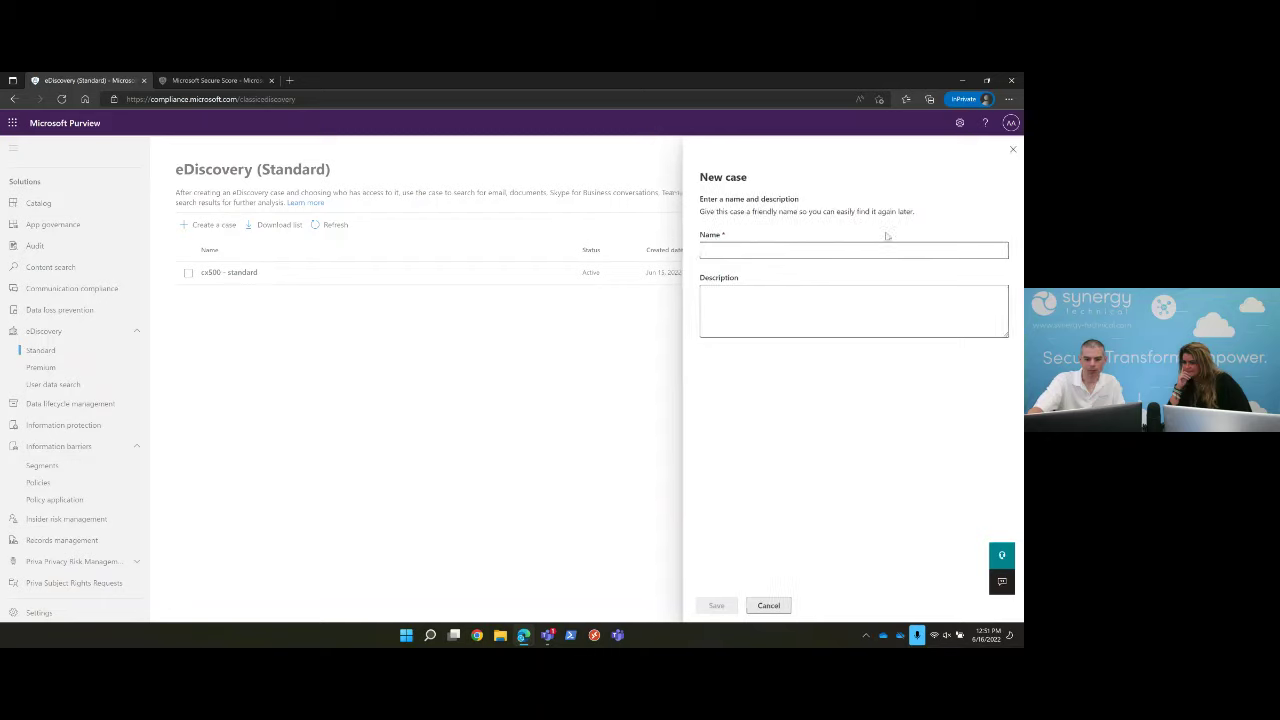
click(766, 605)
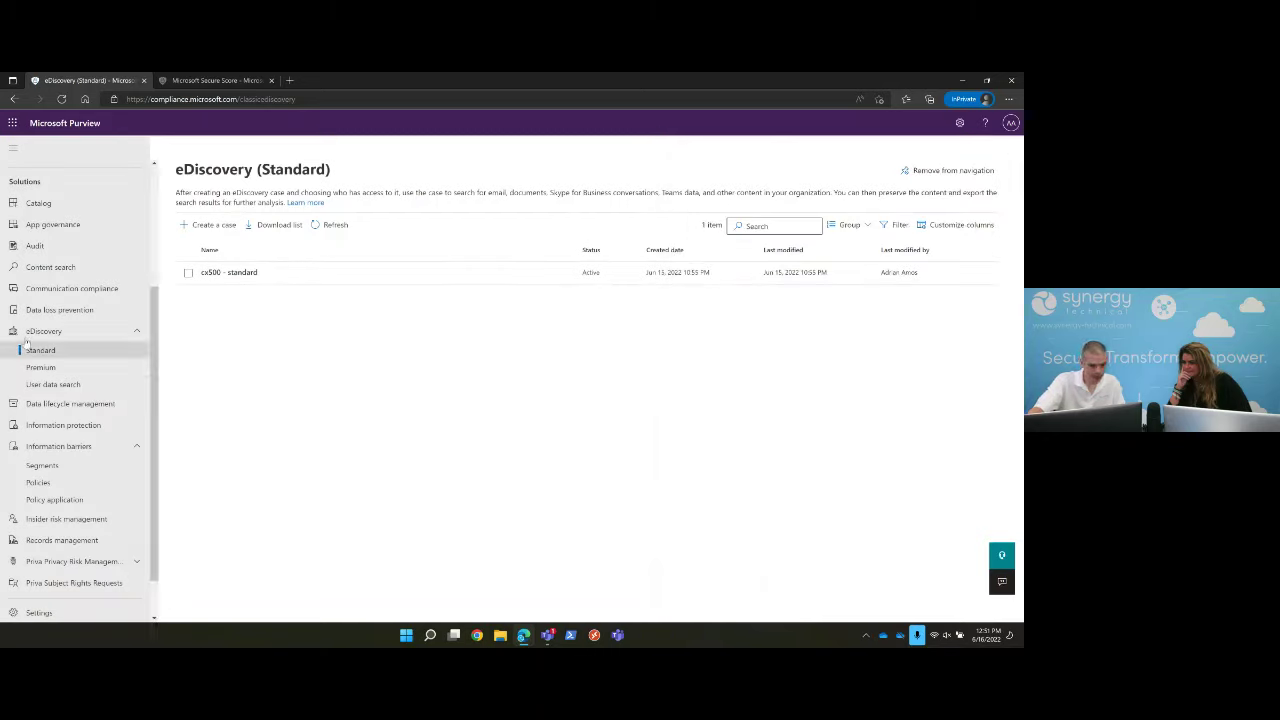
- Go to eDiscovery (Premium) and display its list of cases
click(44, 367)
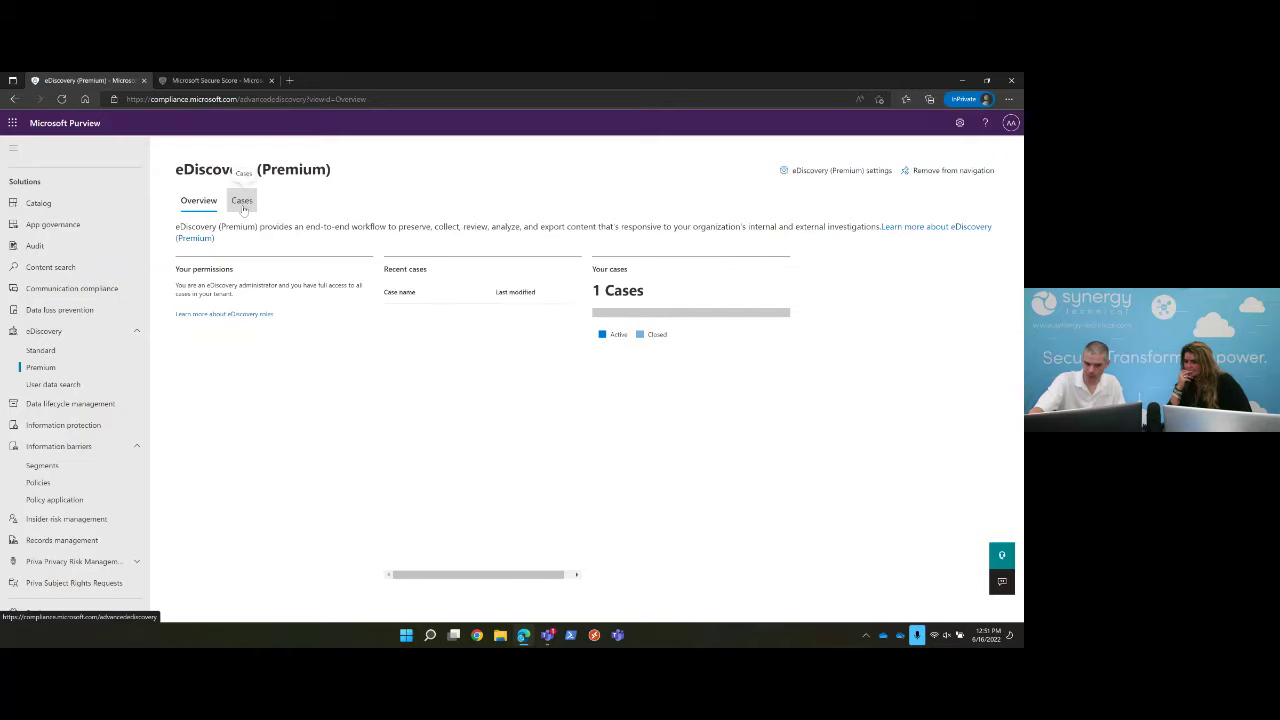
click(243, 204)
click(241, 201)
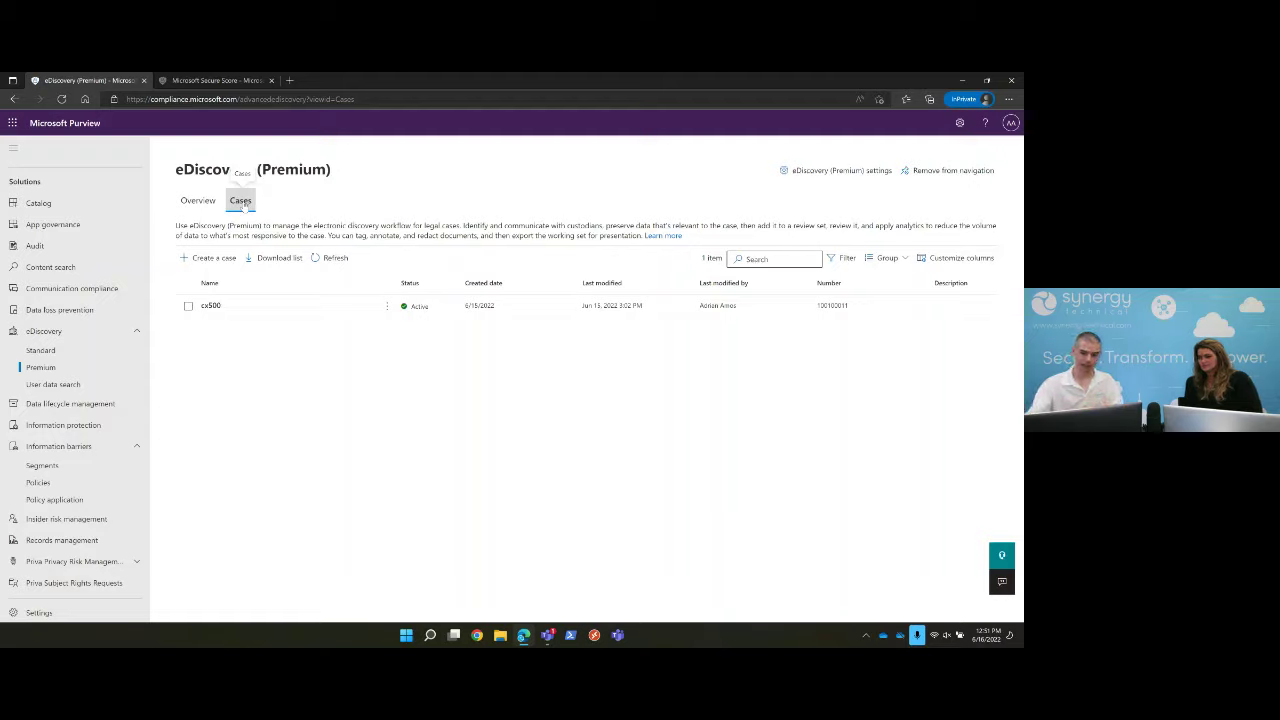
- Look over the eDiscovery (Premium) settings for analytics, issuing officer, communication library and historical versions
click(873, 172)
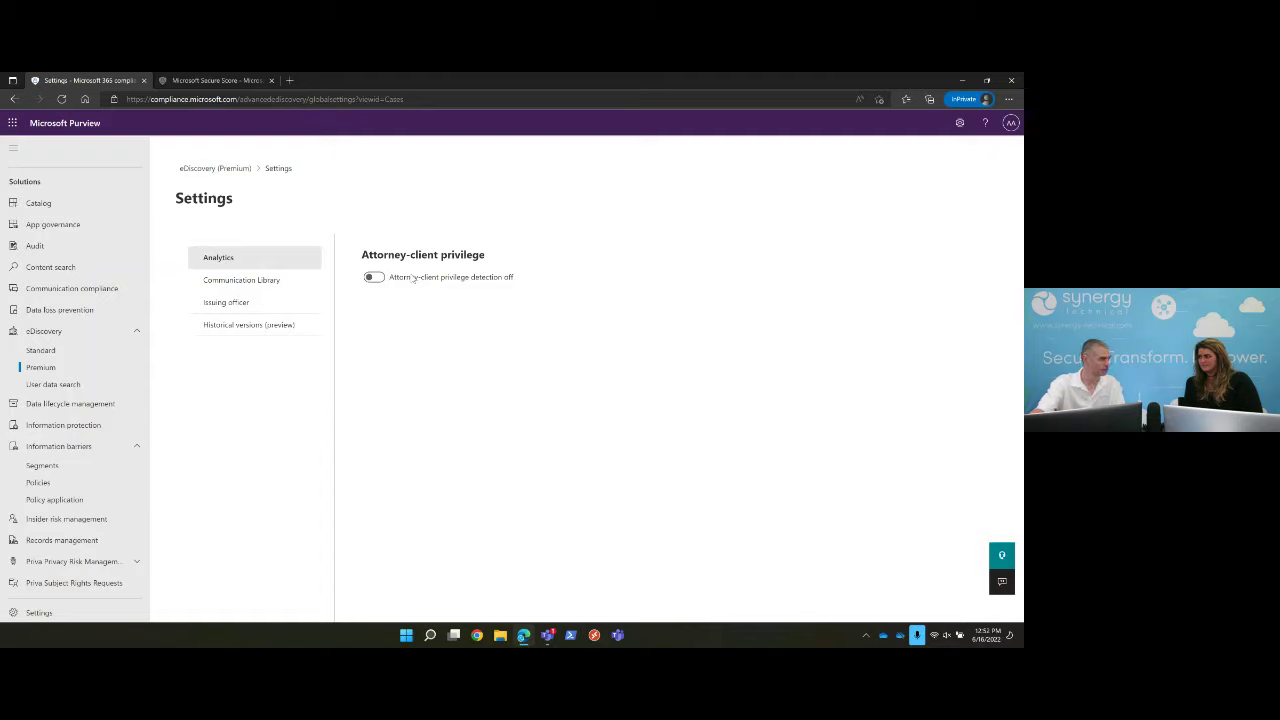
click(236, 303)
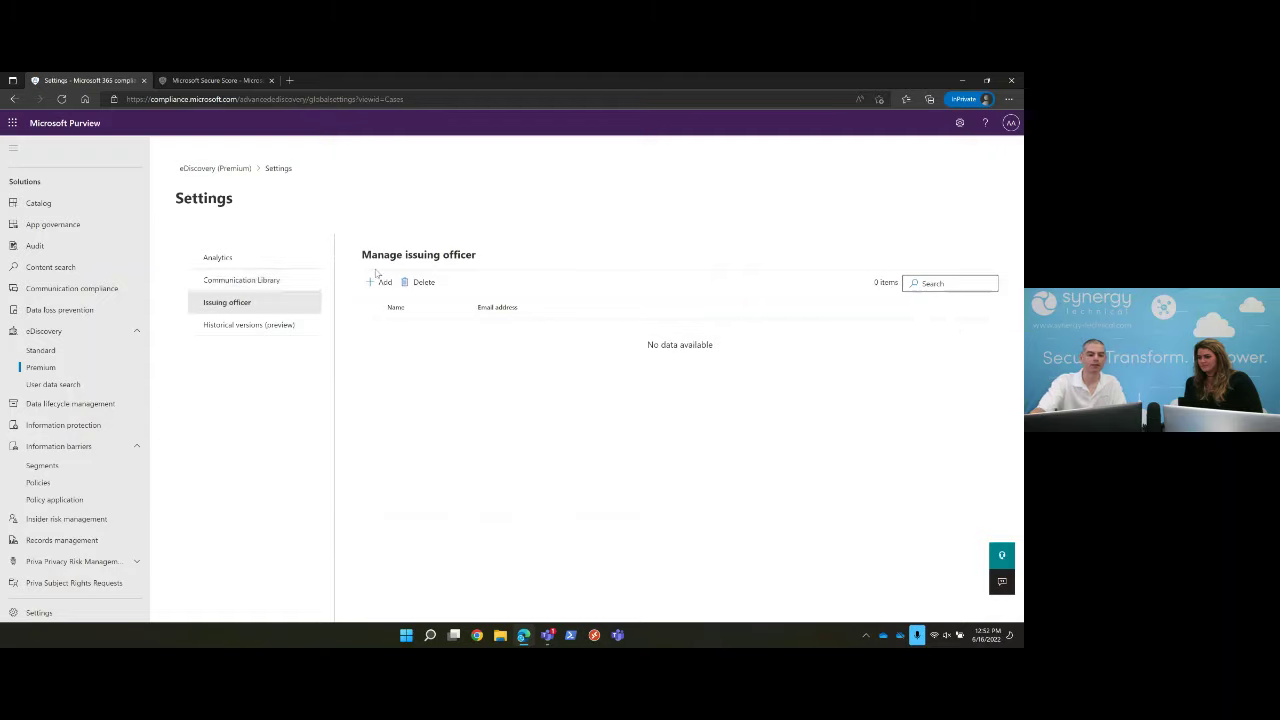
click(245, 284)
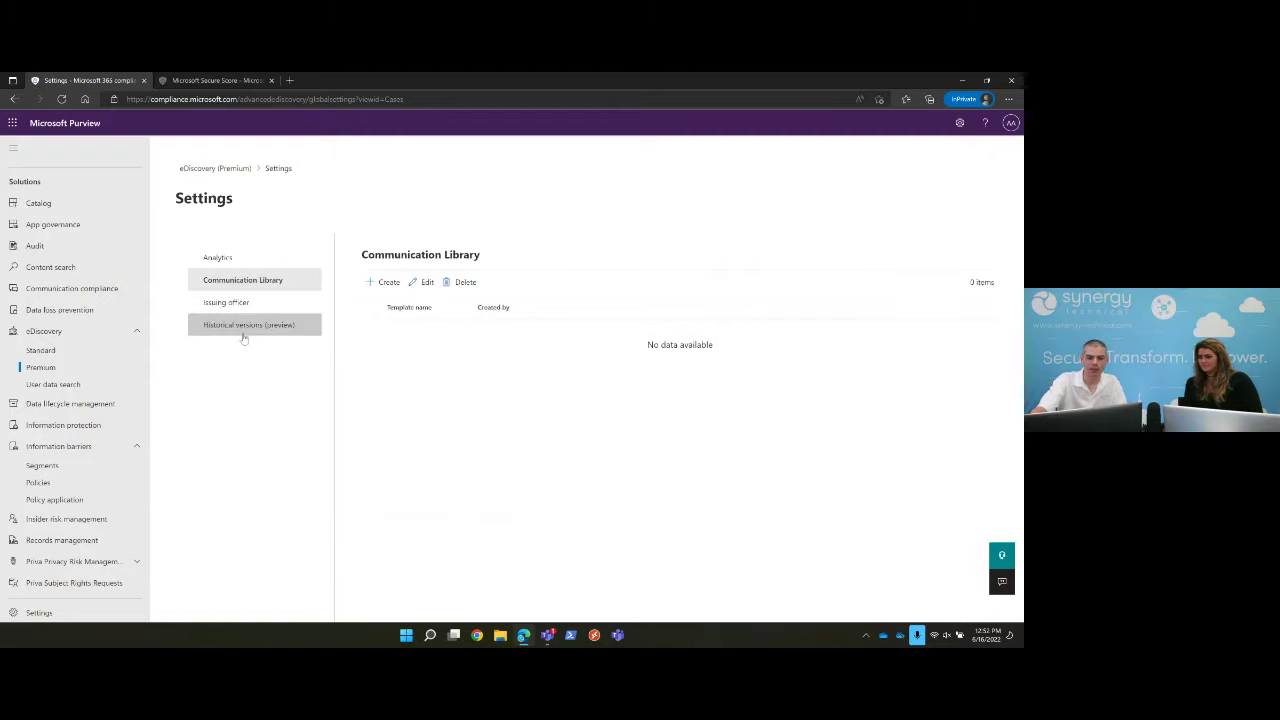
click(244, 326)
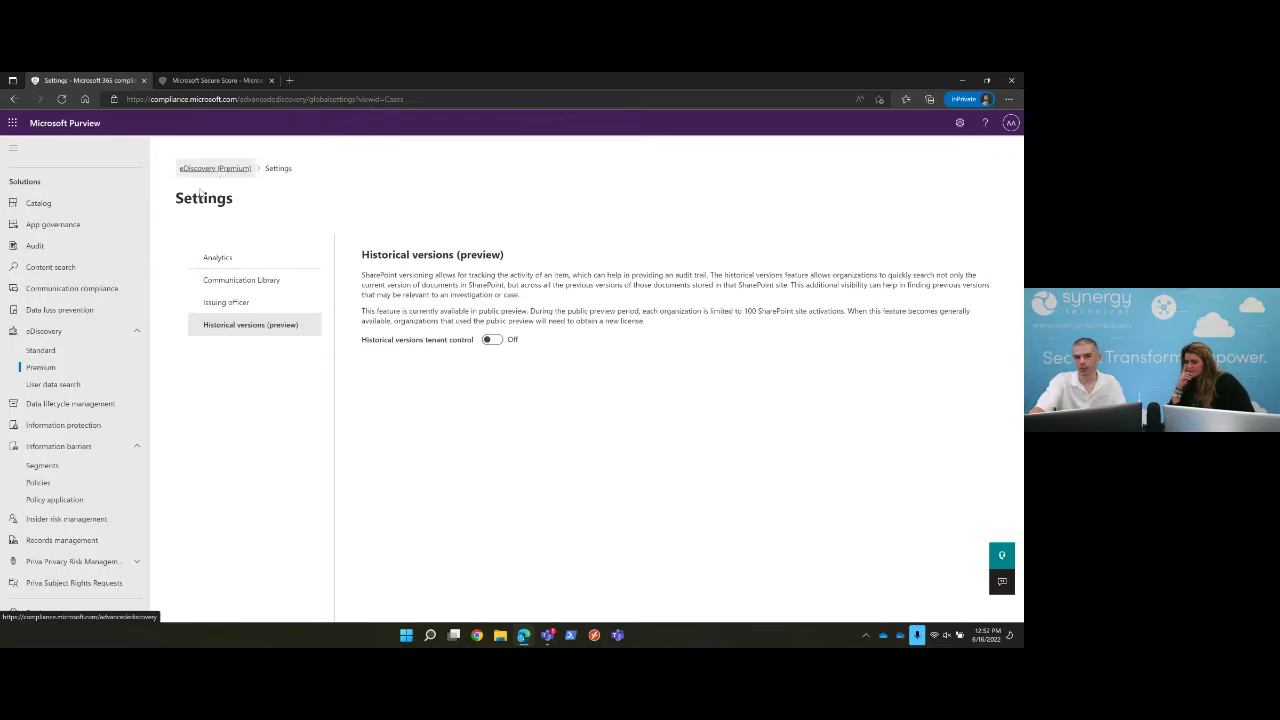
- Return to the eDiscovery (Premium) cases and open the cx500 case to view its overview
click(40, 368)
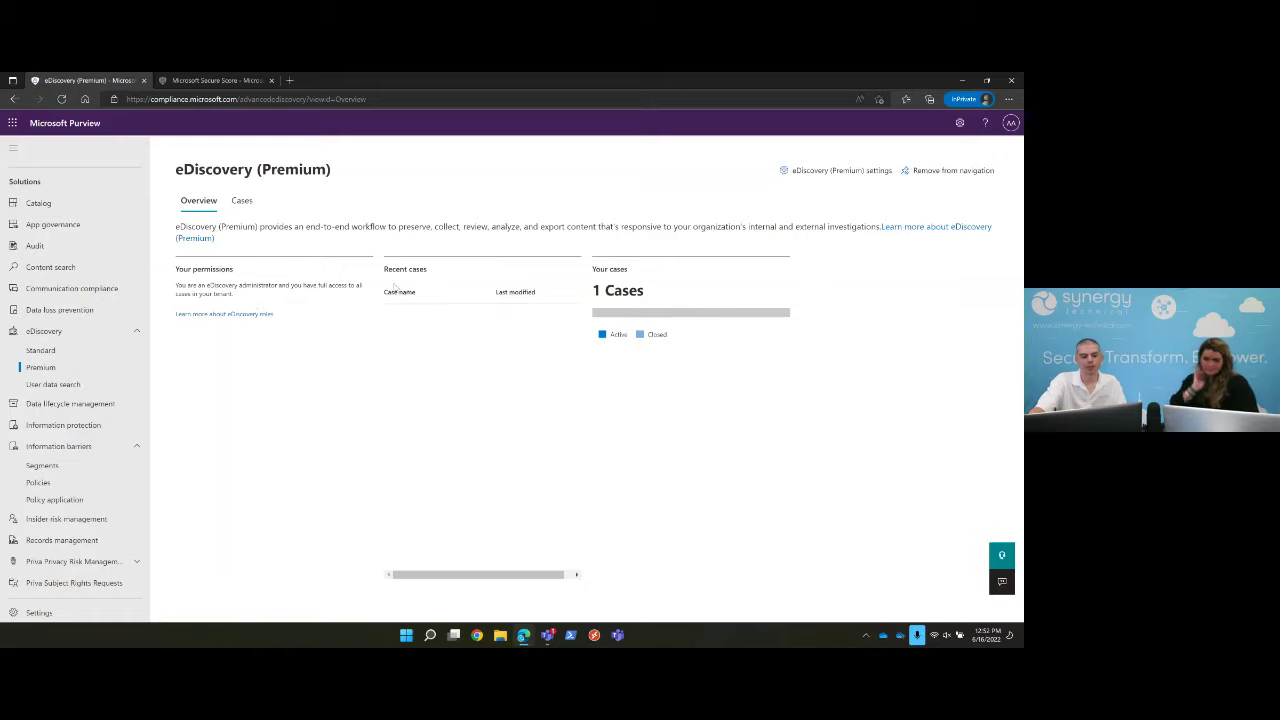
click(250, 203)
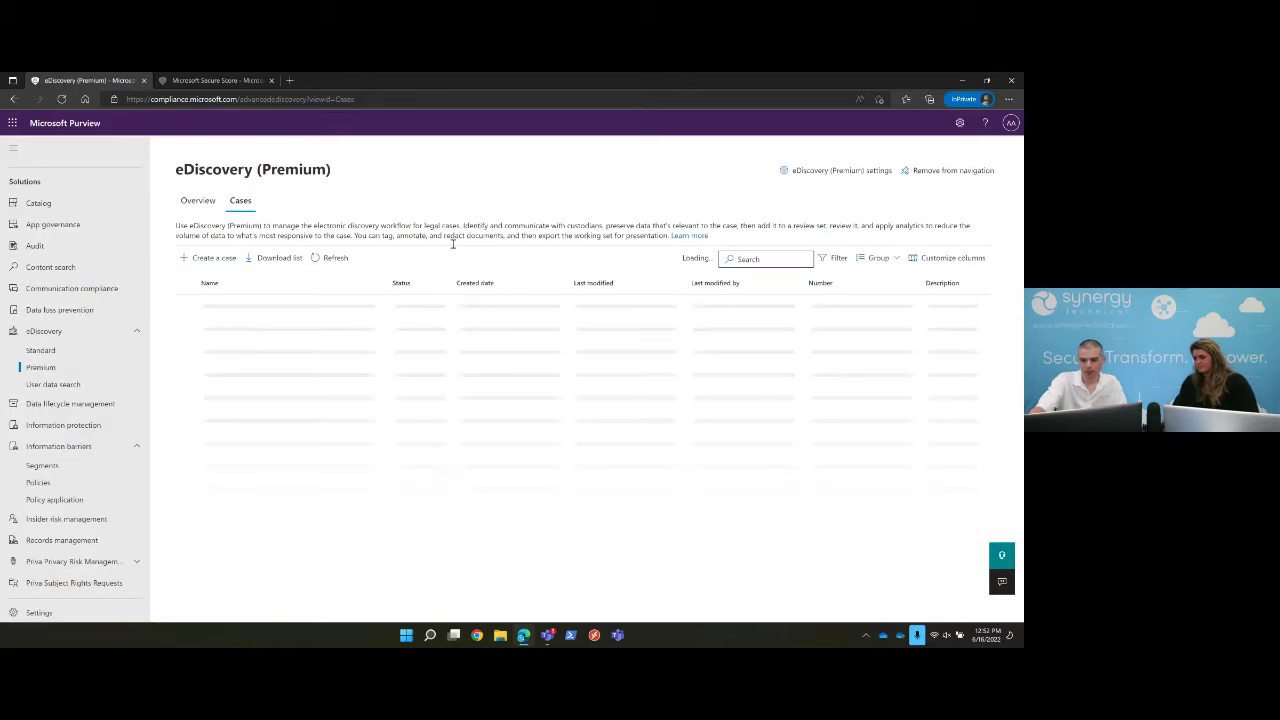
click(209, 305)
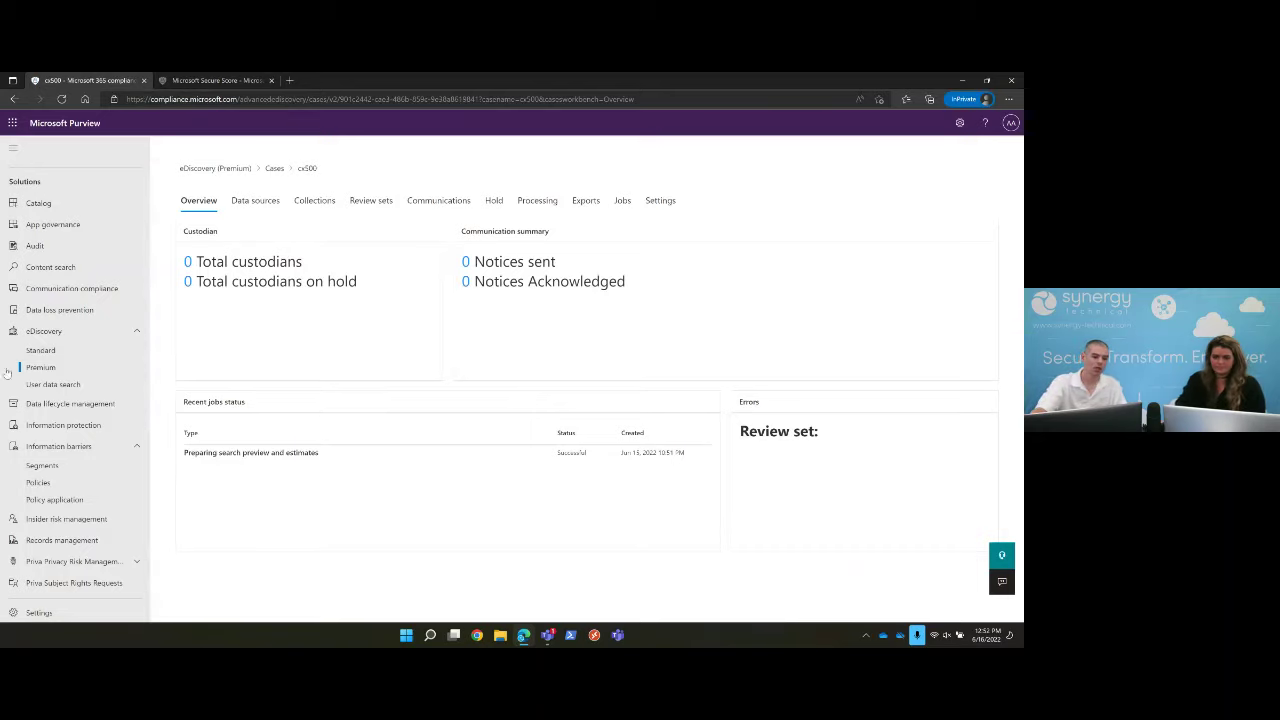
- Return to the Information protection solution and view its overview
click(88, 426)
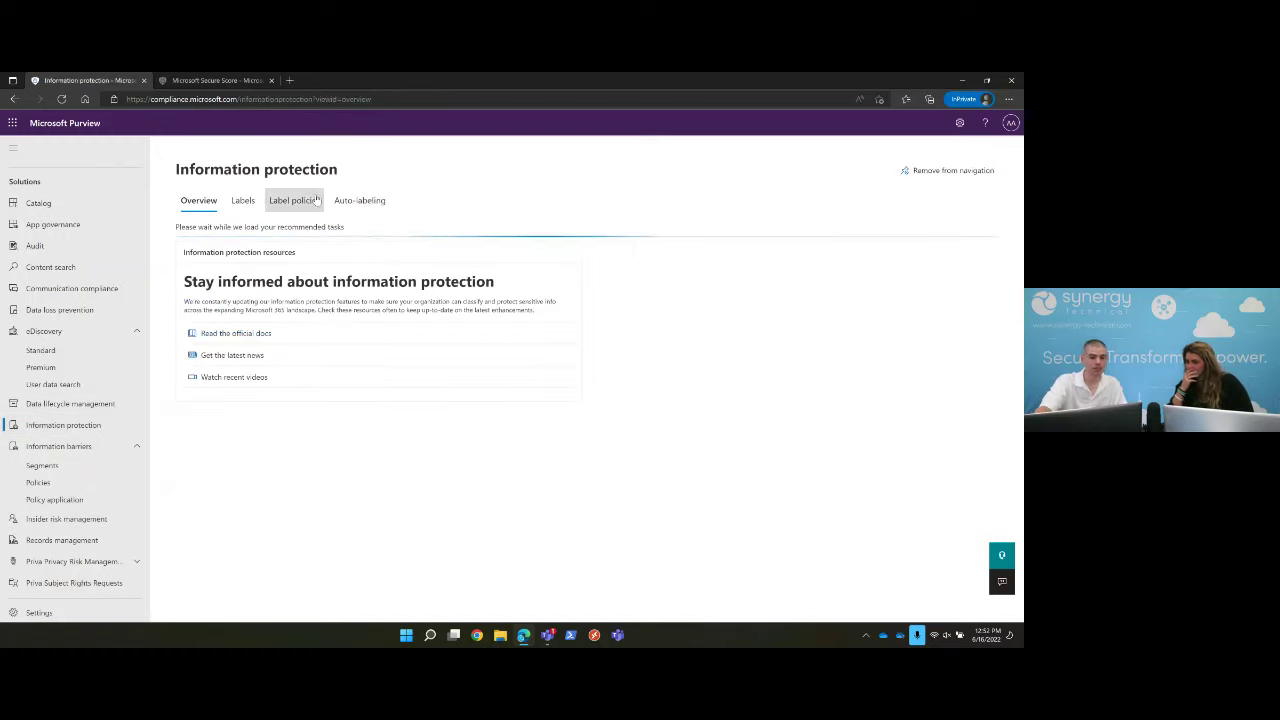